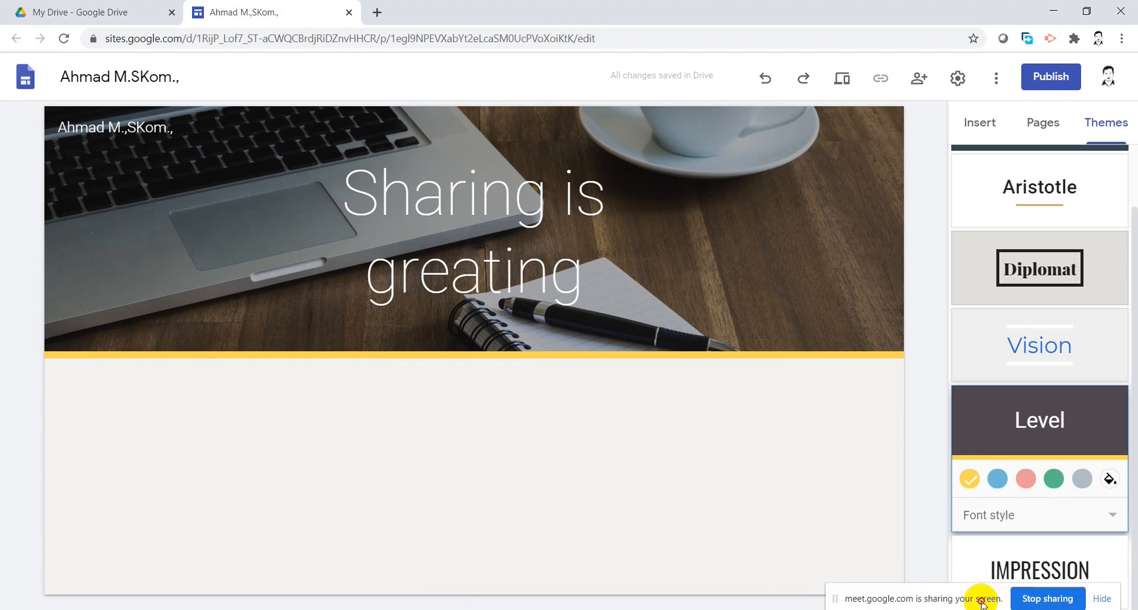
# Apply the Impression theme and add a collapsible text block from the Insert list
pyautogui.click(1072, 601)
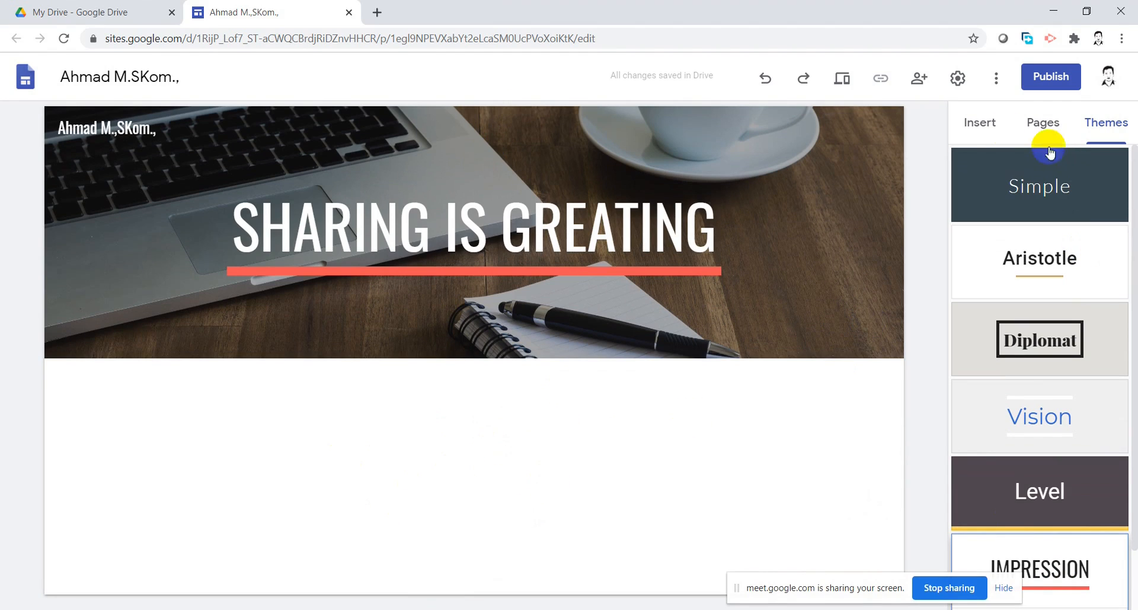
pyautogui.click(984, 123)
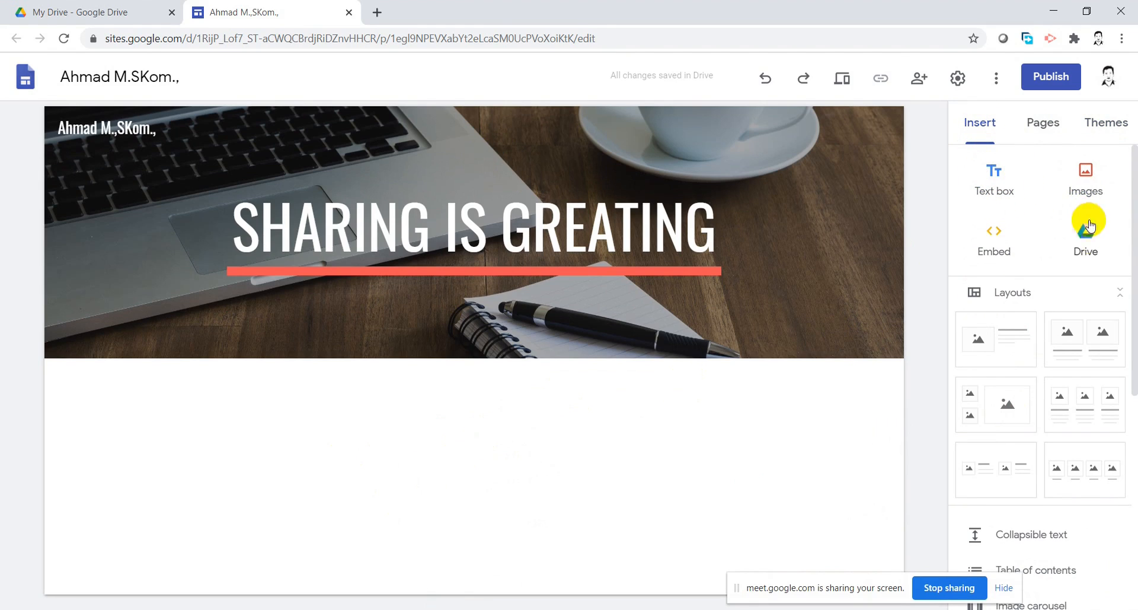
pyautogui.scroll(-3, 1061, 460)
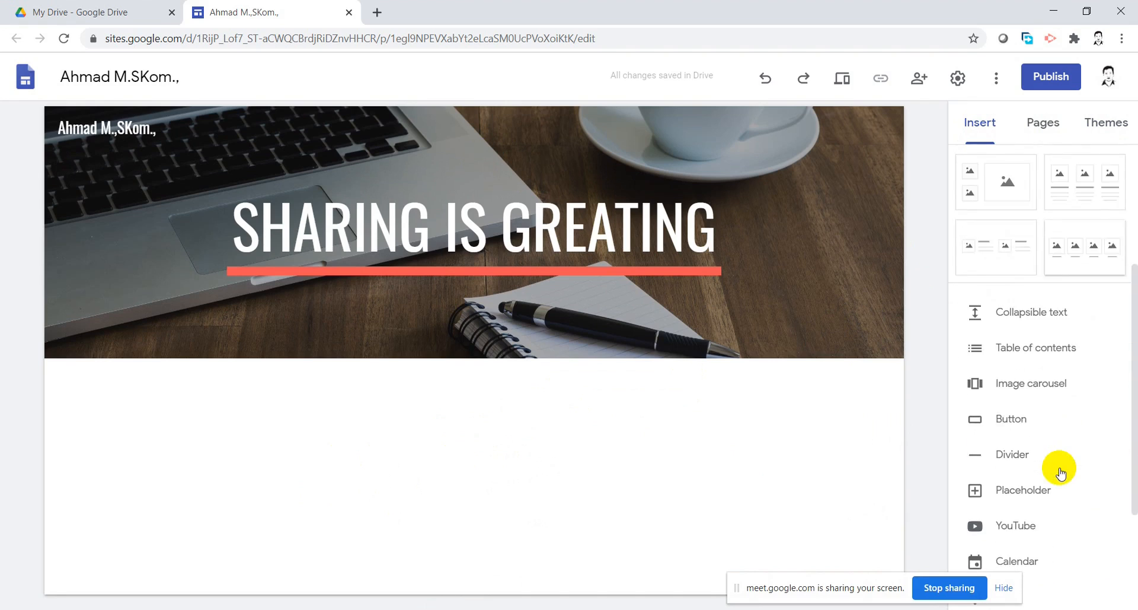
pyautogui.scroll(2, 1056, 415)
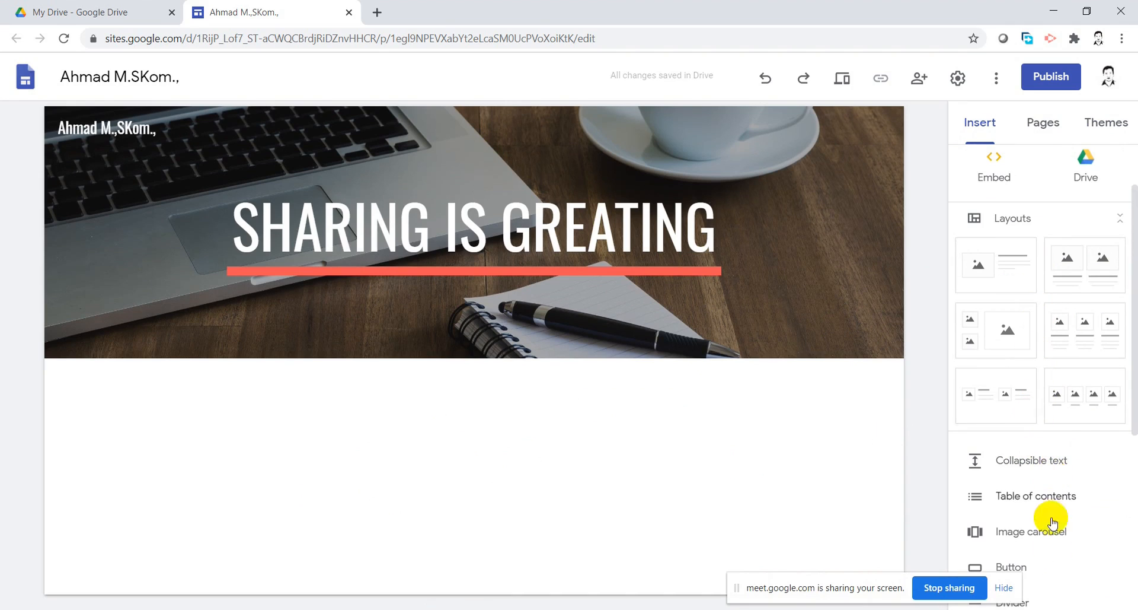
pyautogui.scroll(-1, 1061, 483)
pyautogui.scroll(-1, 1056, 460)
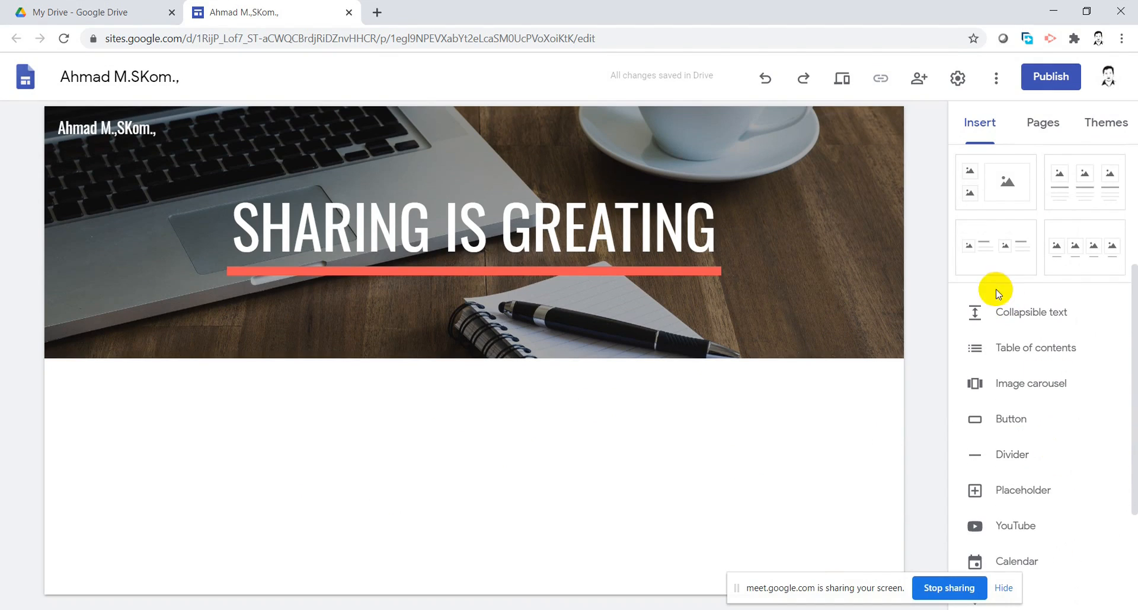
pyautogui.click(1062, 321)
# Head the collapsible section PROFILE and give it the body 'Sekilah tentang saya'
pyautogui.click(284, 378)
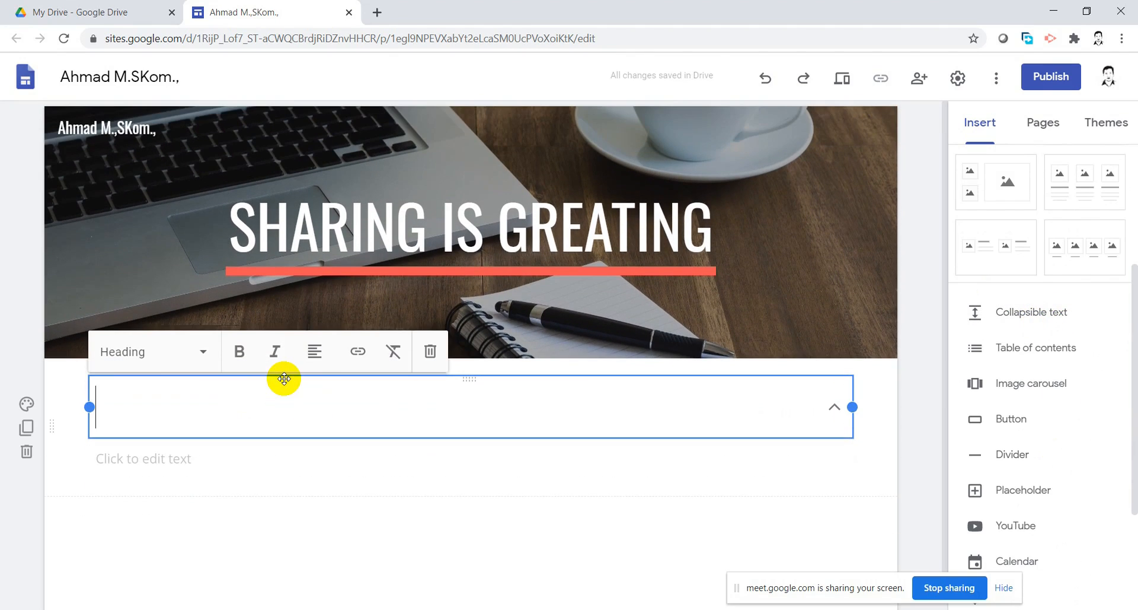
pyautogui.write('PROFILE')
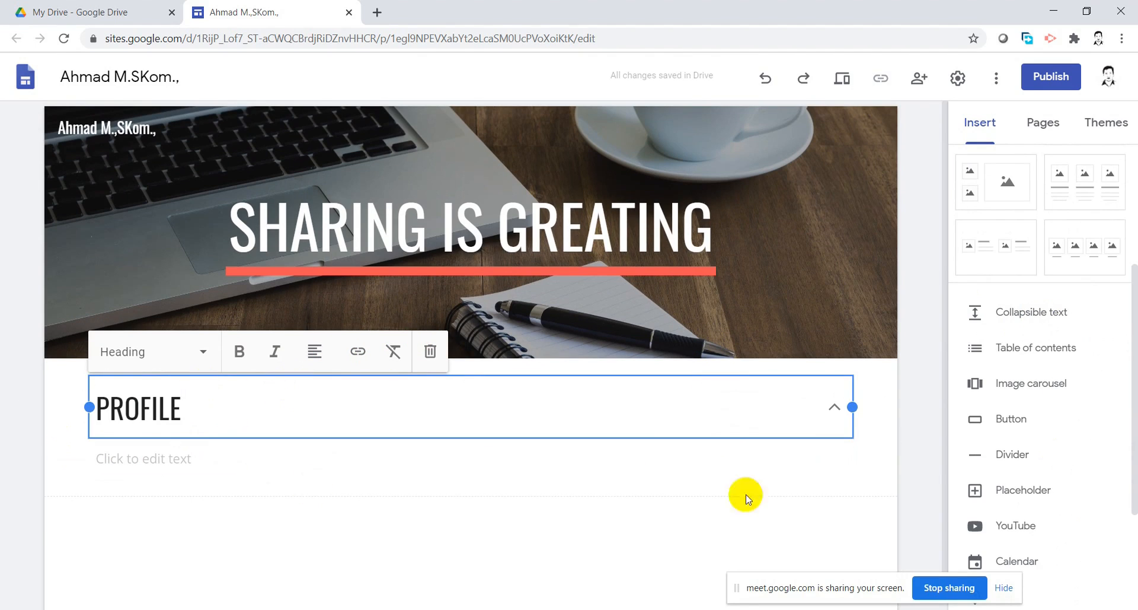
pyautogui.click(306, 458)
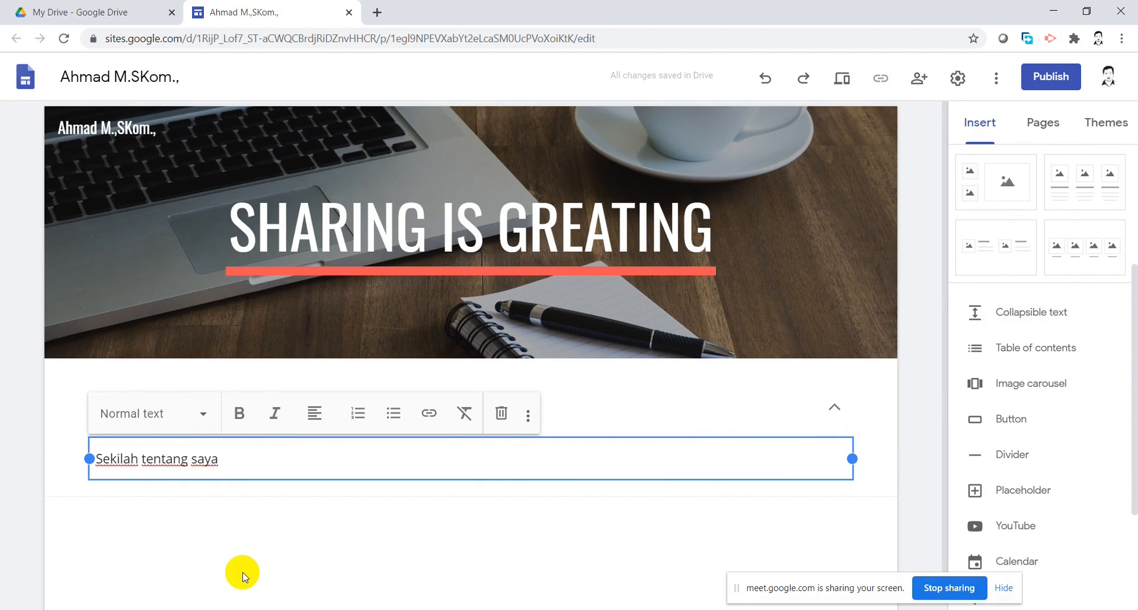
pyautogui.click(300, 489)
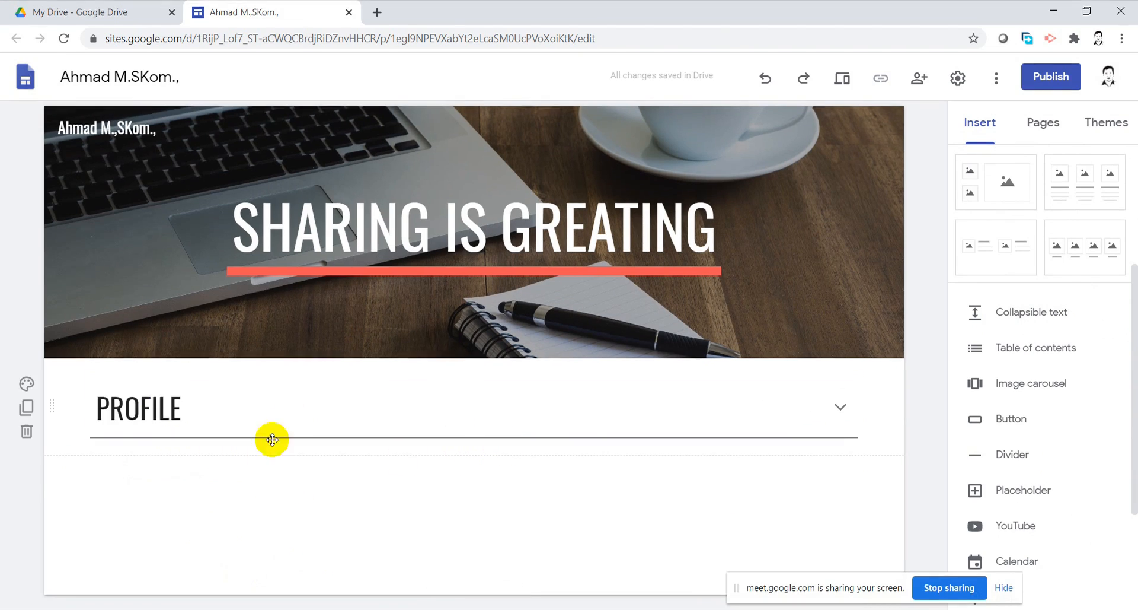
pyautogui.click(842, 77)
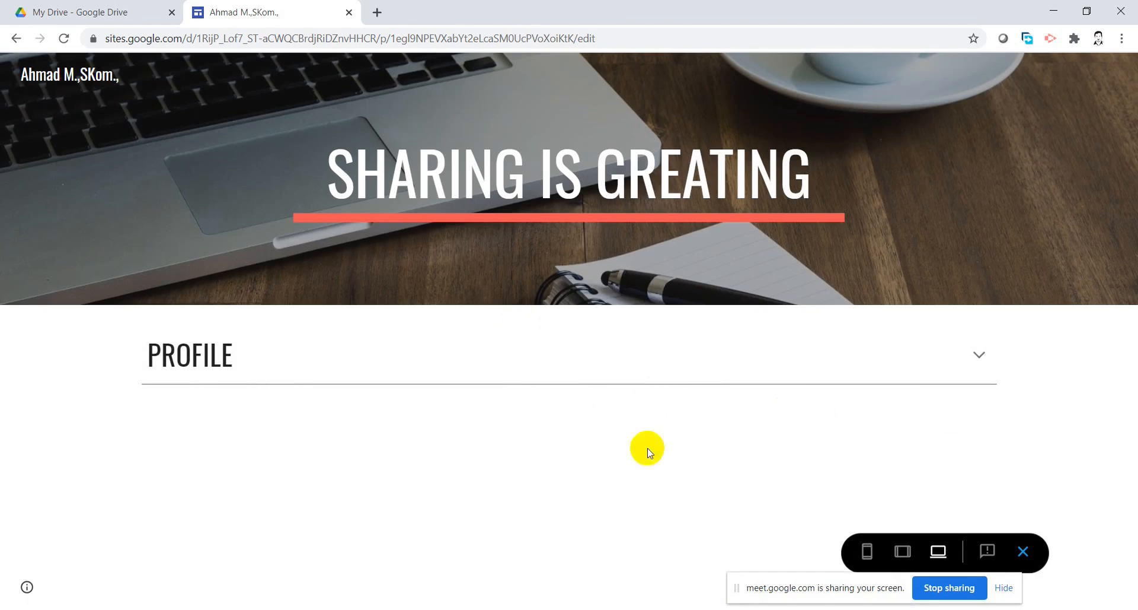
pyautogui.click(979, 354)
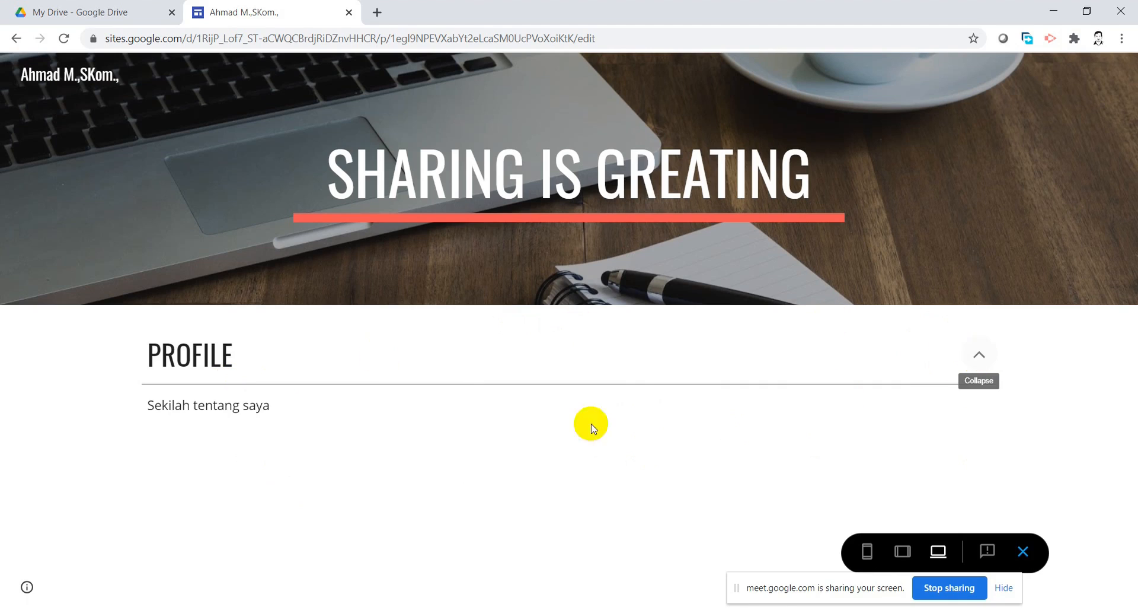
pyautogui.click(980, 355)
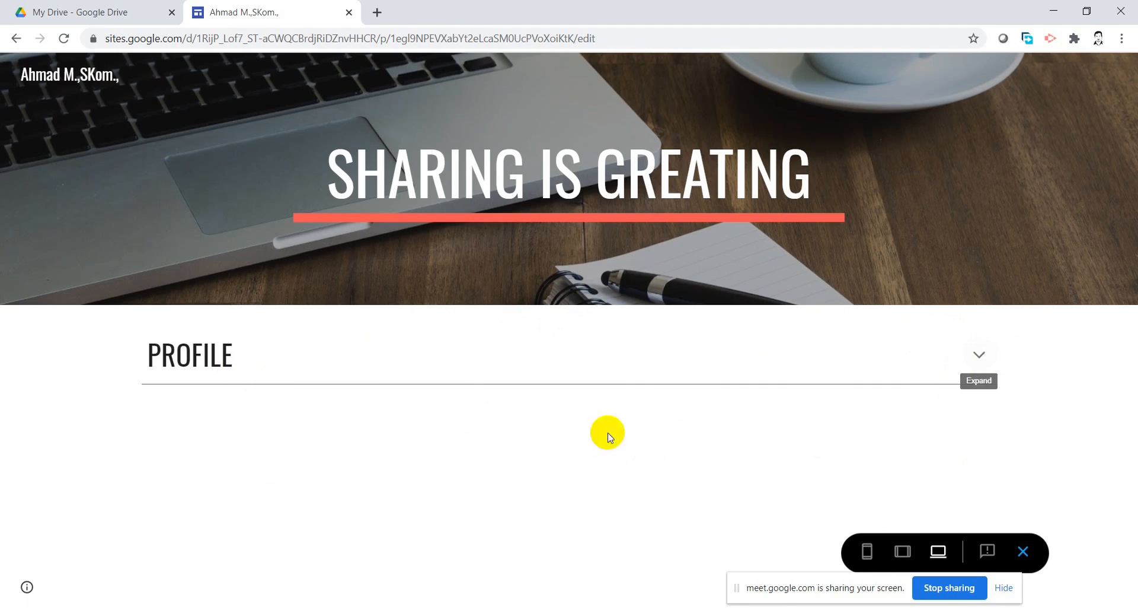
pyautogui.click(1023, 550)
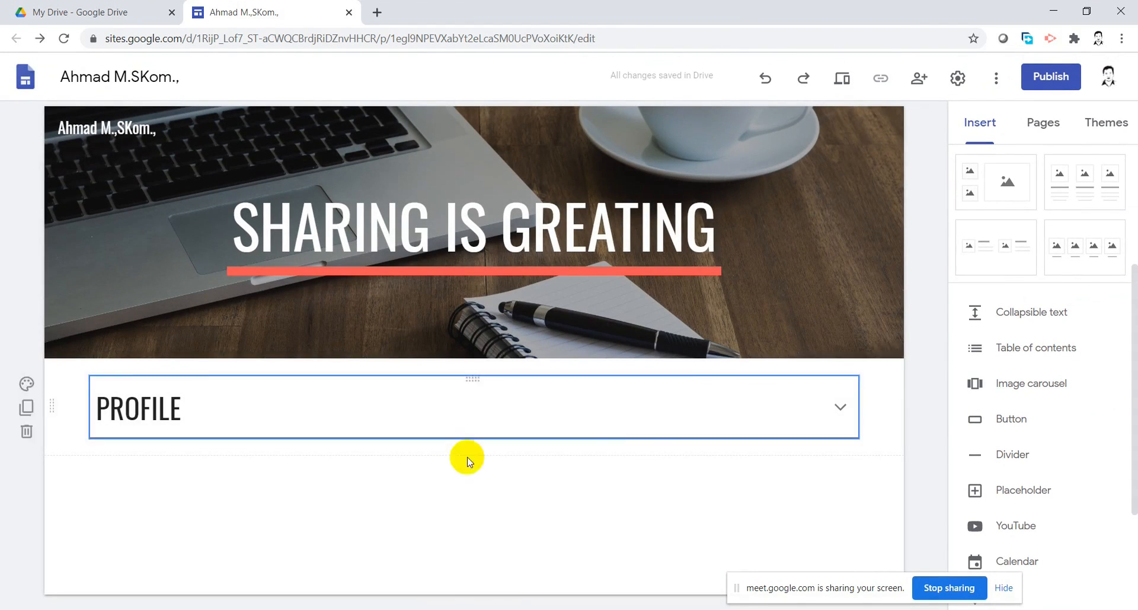
pyautogui.scroll(3, 1008, 368)
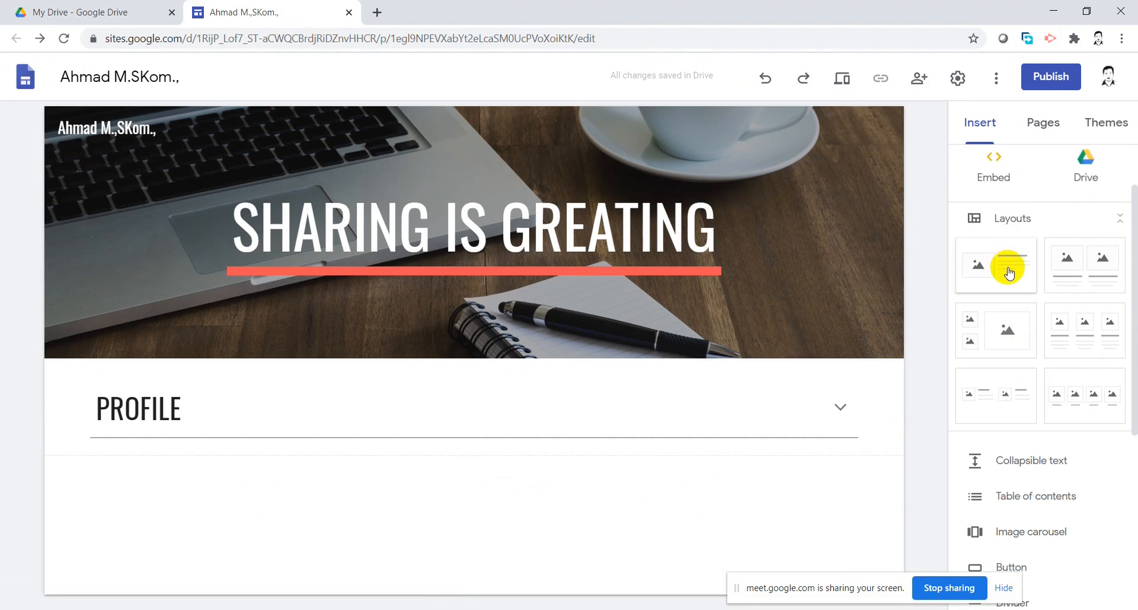
# Add the first image-and-text layout and insert the profile photo from My Drive's GoogleSite folder
pyautogui.click(1008, 267)
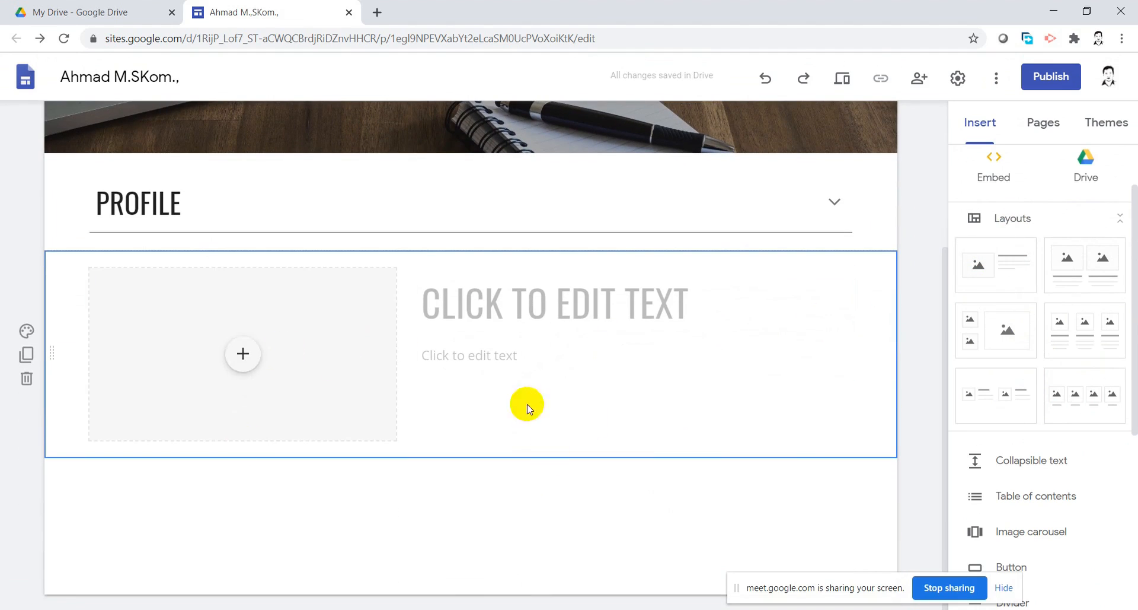
pyautogui.click(244, 355)
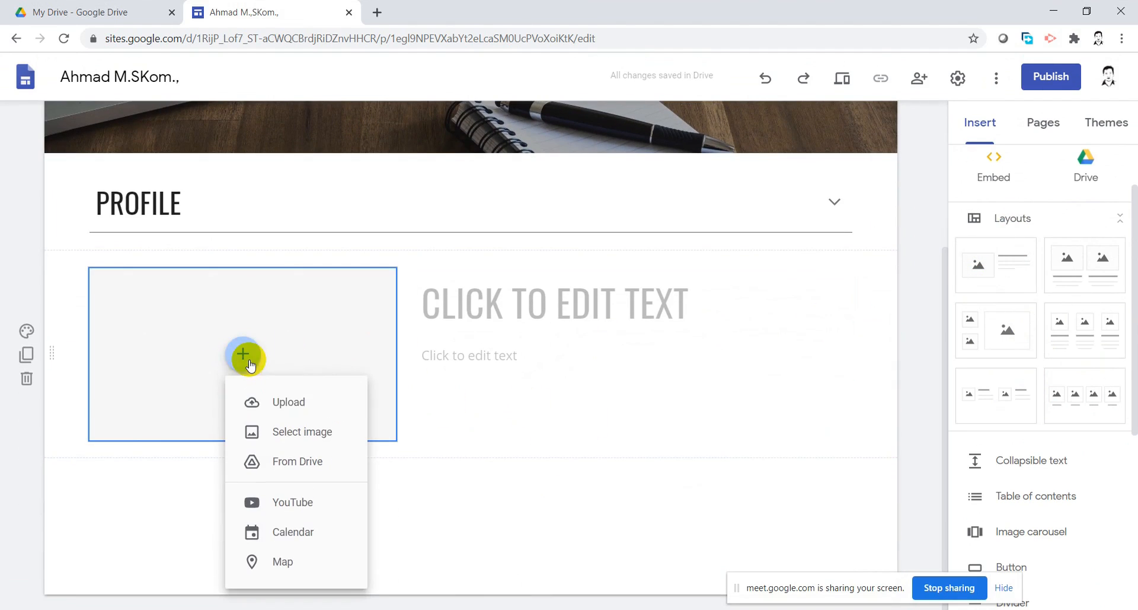
pyautogui.click(325, 432)
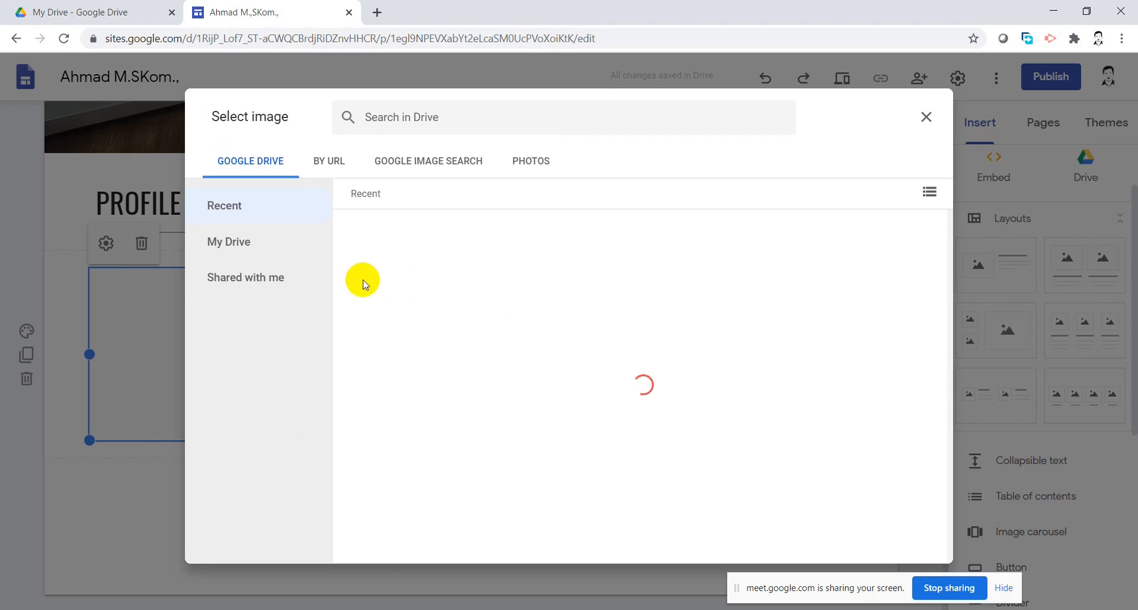
pyautogui.click(256, 245)
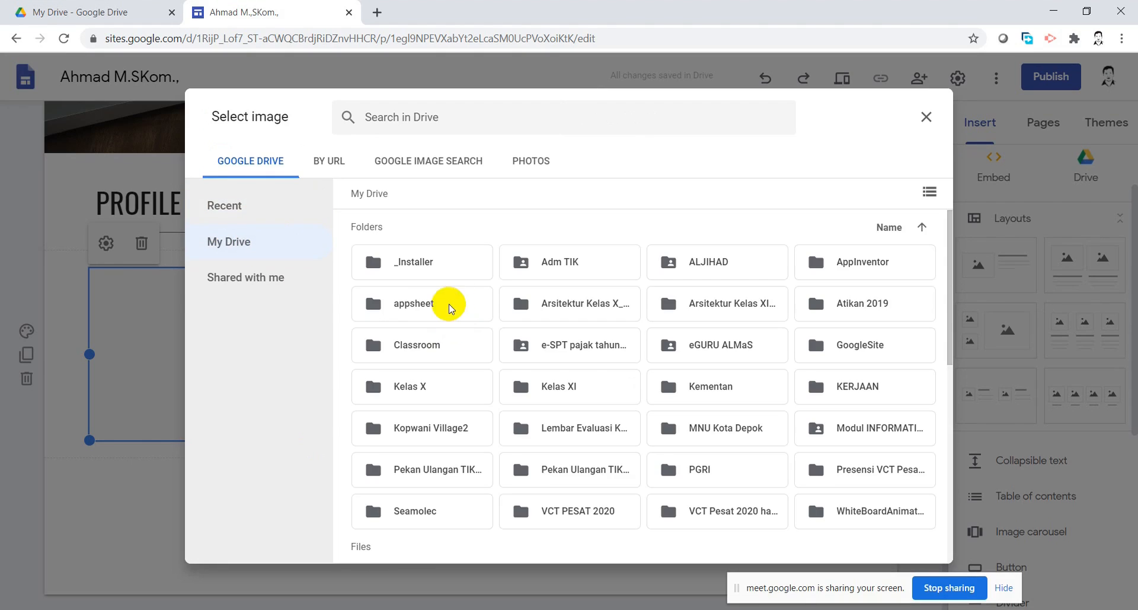
pyautogui.doubleClick(841, 341)
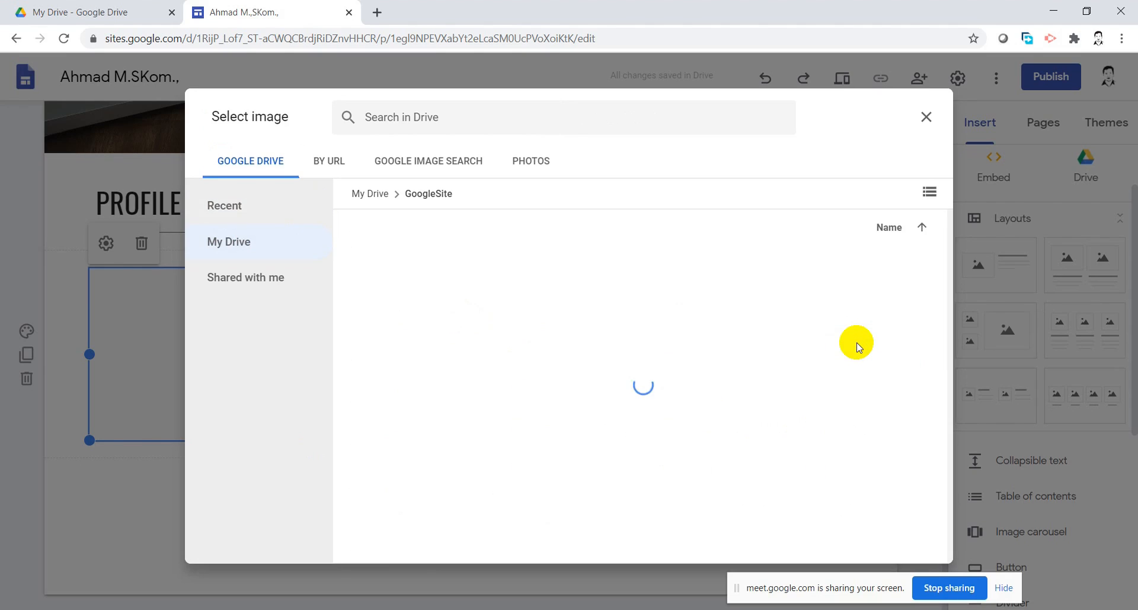
pyautogui.click(432, 327)
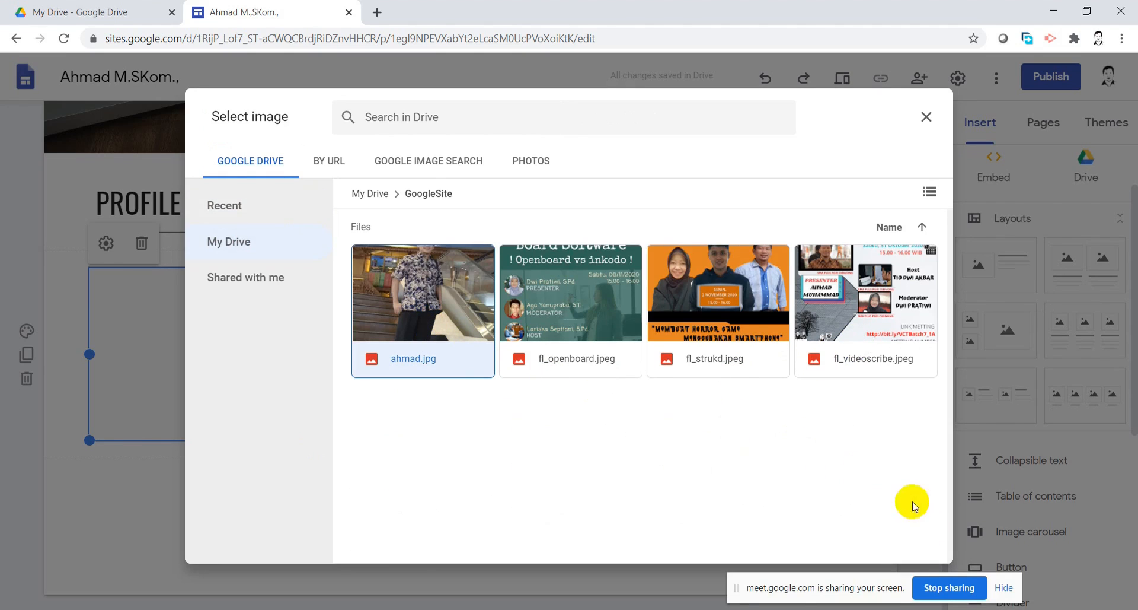
pyautogui.click(912, 546)
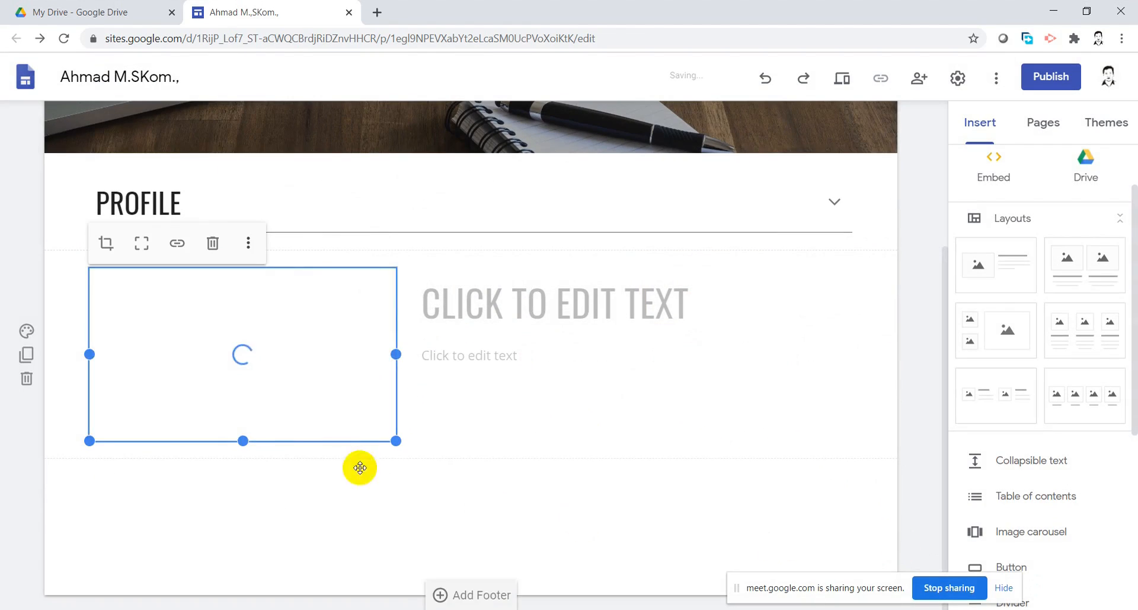
# Crop the profile photo, shifting it up within its frame
pyautogui.moveTo(257, 351); pyautogui.dragTo(246, 395)
pyautogui.click(260, 376)
pyautogui.doubleClick(250, 333)
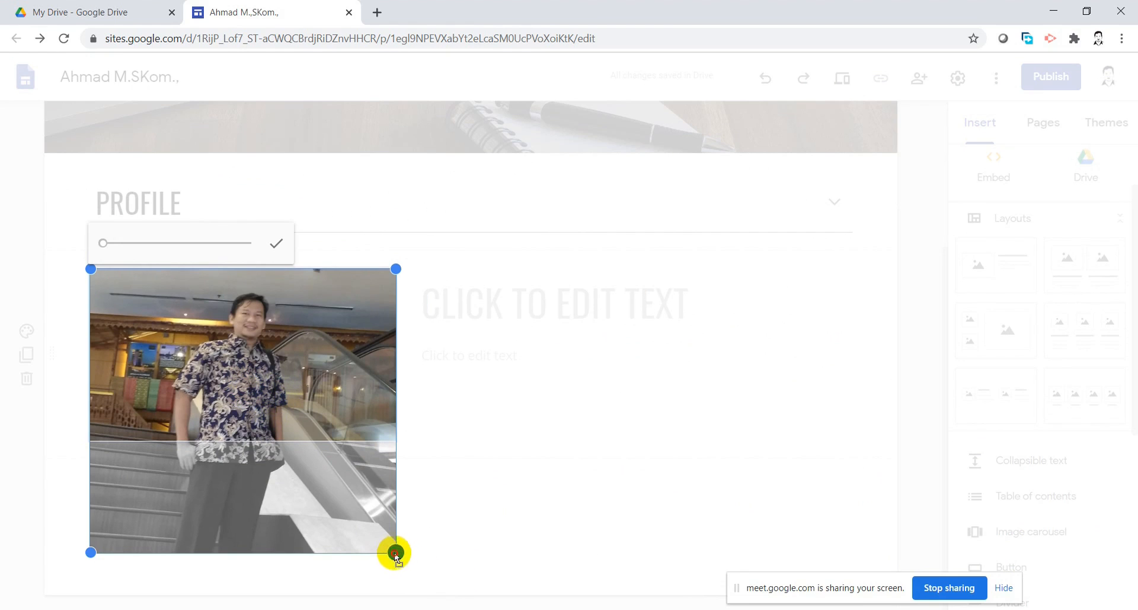
pyautogui.moveTo(320, 409); pyautogui.dragTo(319, 392)
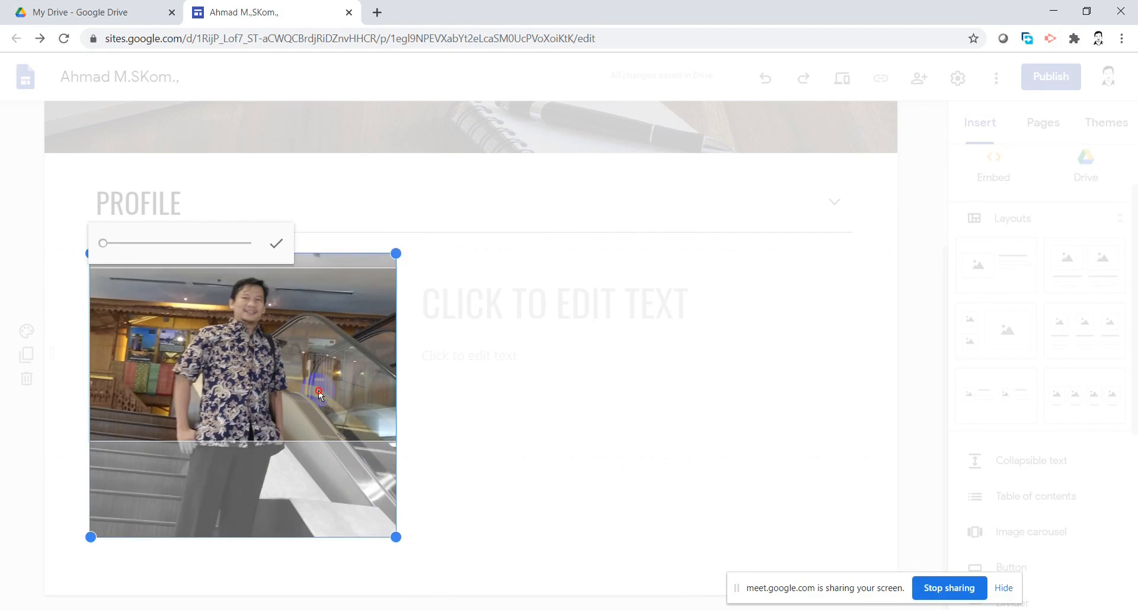
pyautogui.click(579, 437)
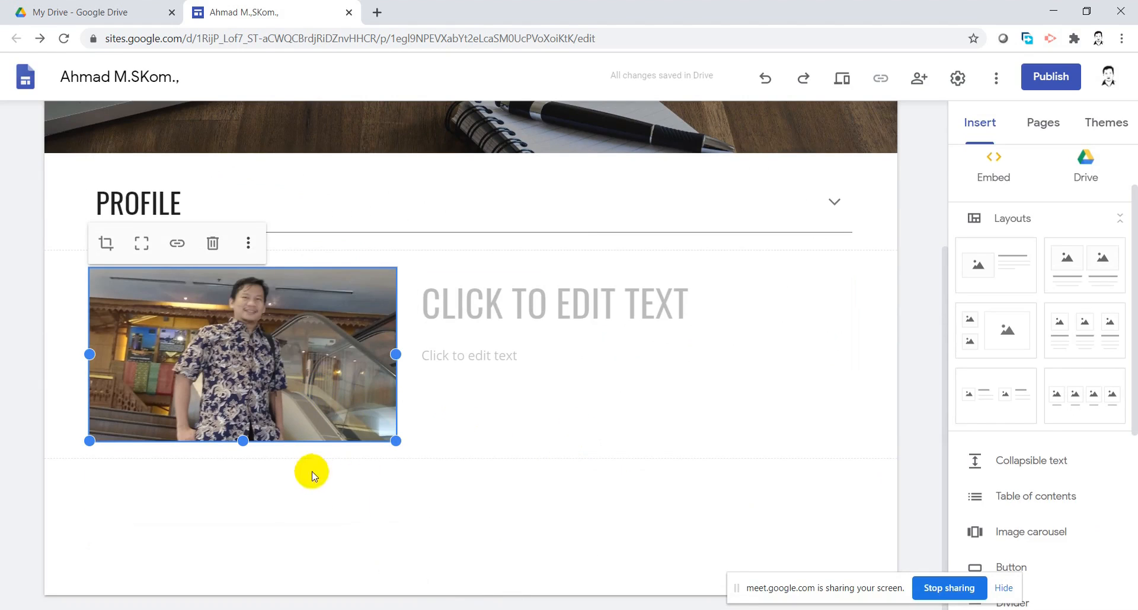
# Enter the owner's name as the title beside the photo, with description 'Guru di SMA PLUS PGRI CIBINONG'
pyautogui.click(602, 332)
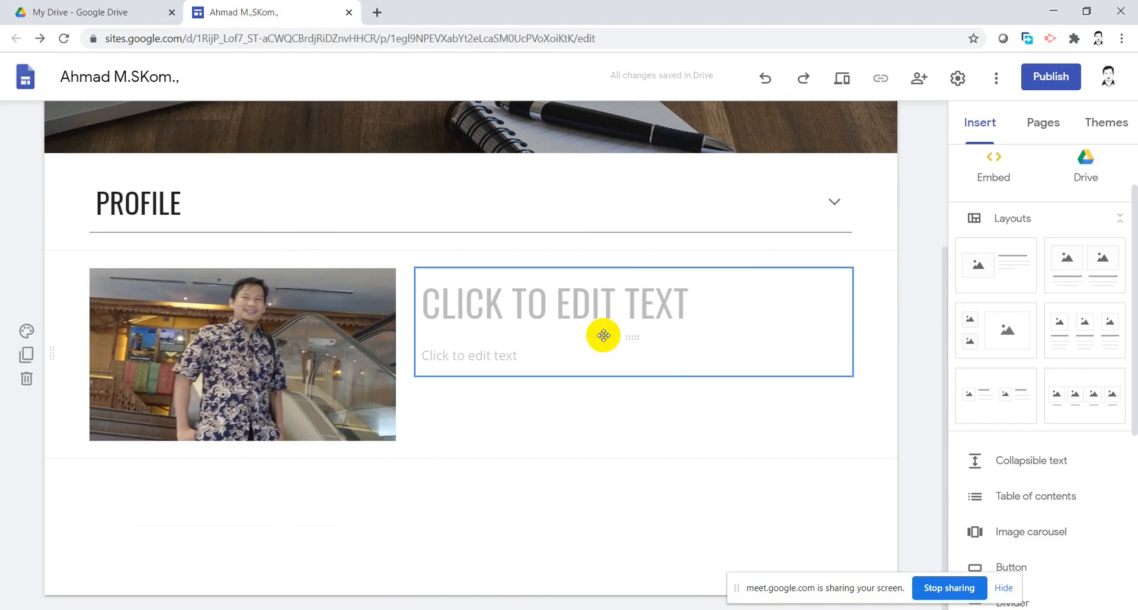
pyautogui.click(549, 309)
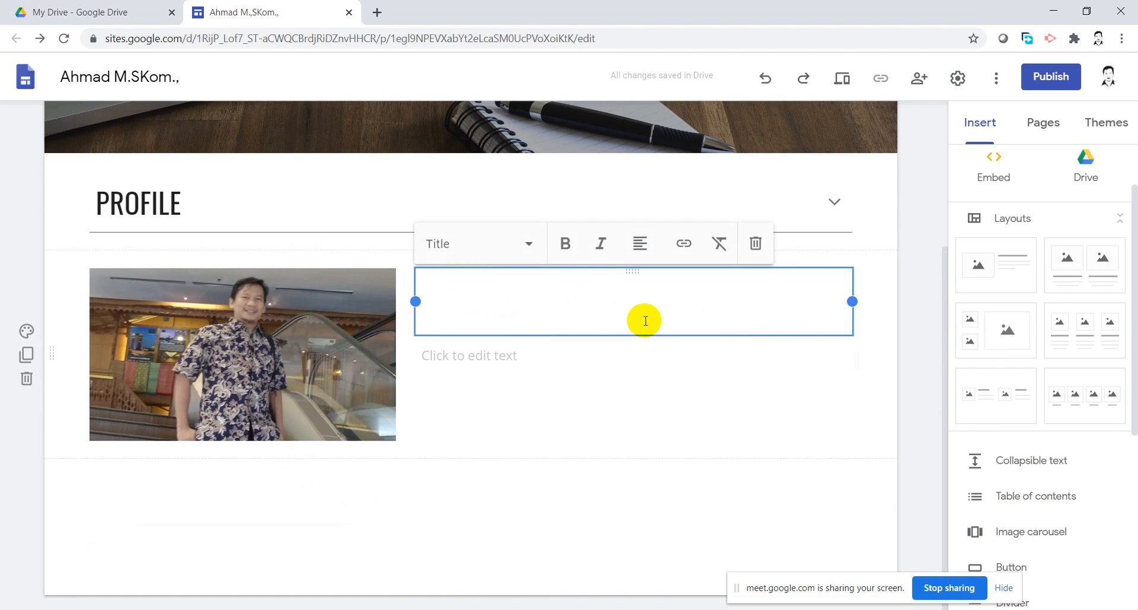
pyautogui.write('AHMAD MUHAMMAD')
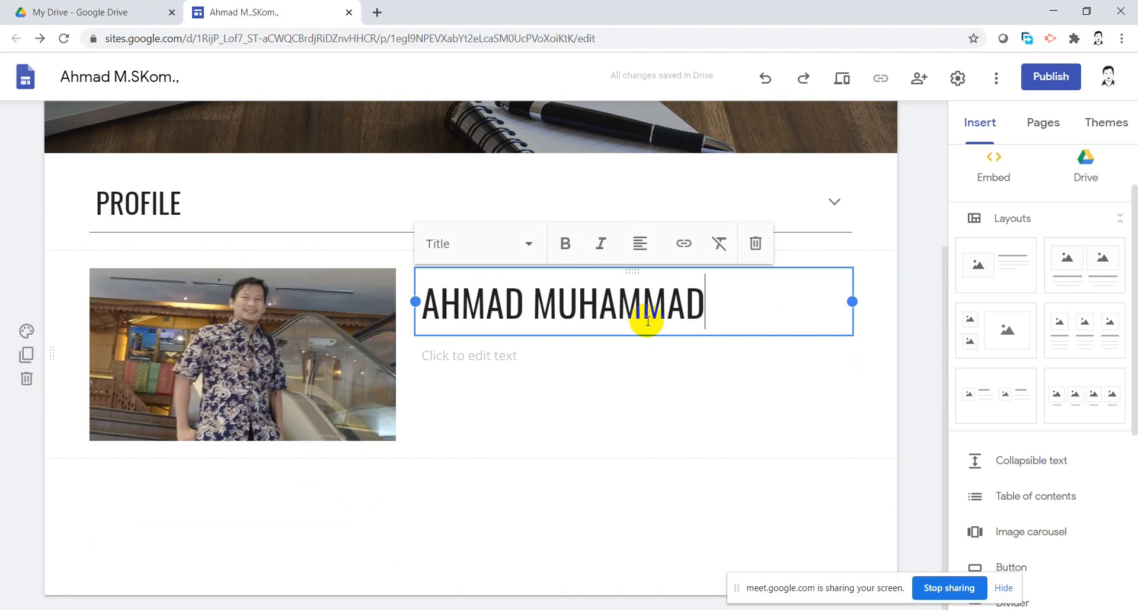
pyautogui.click(560, 357)
pyautogui.click(522, 493)
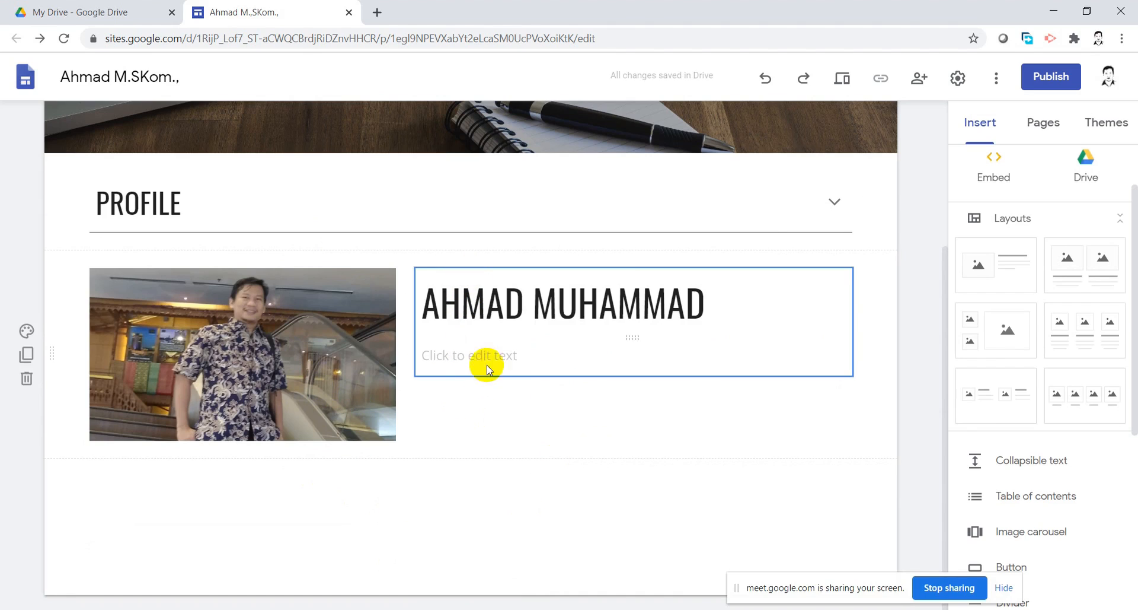
pyautogui.click(521, 353)
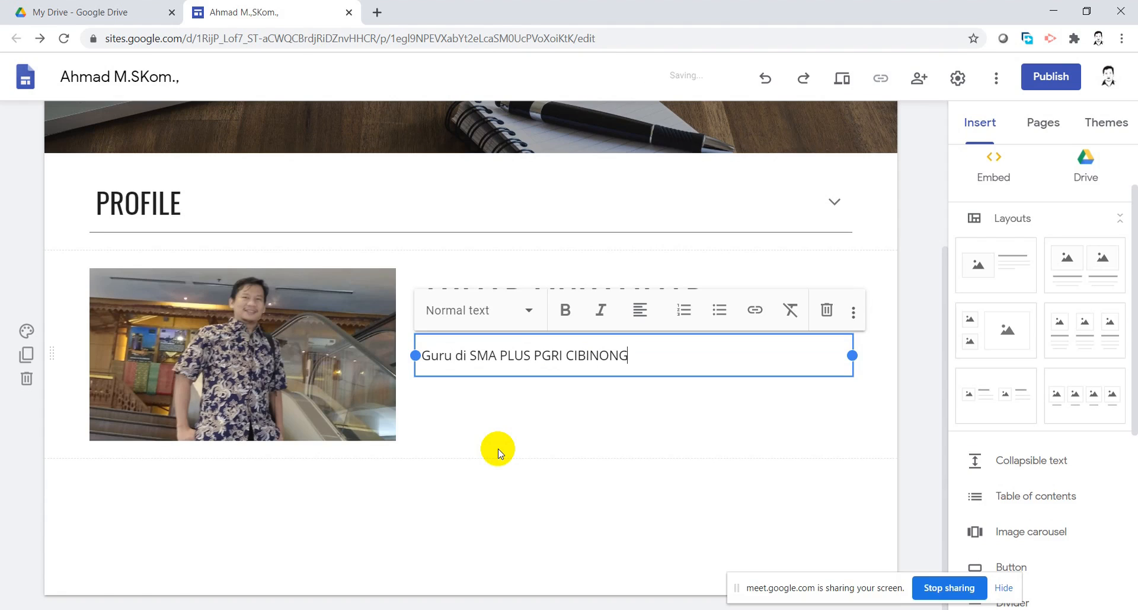
pyautogui.click(697, 481)
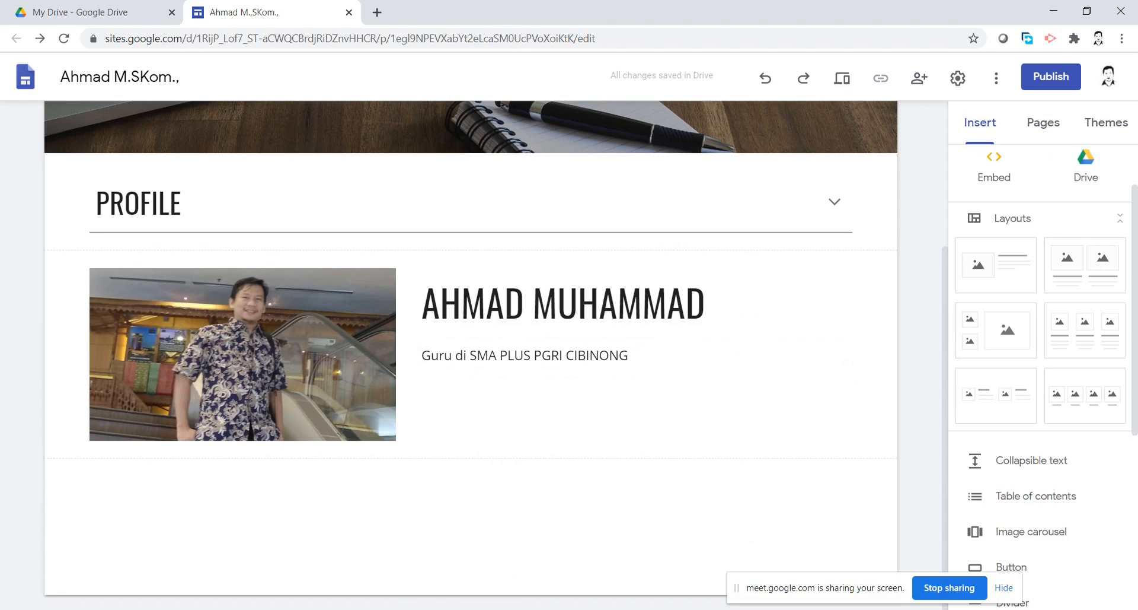
# Review the page from the site header down past the PROFILE section
pyautogui.hotkey('alt', 'Tab')
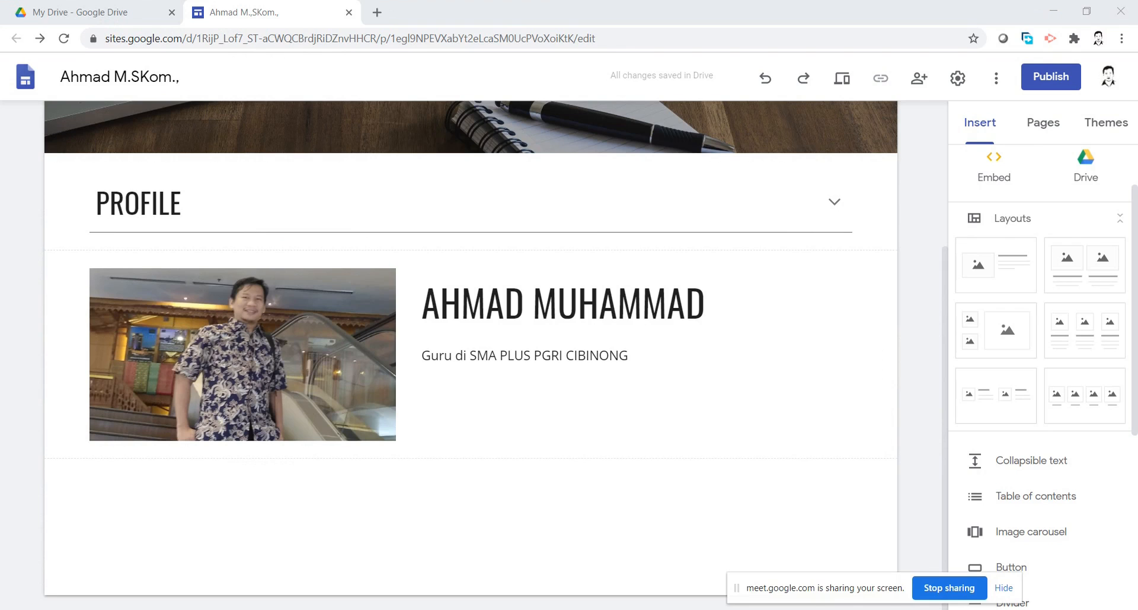
pyautogui.scroll(3, 699, 340)
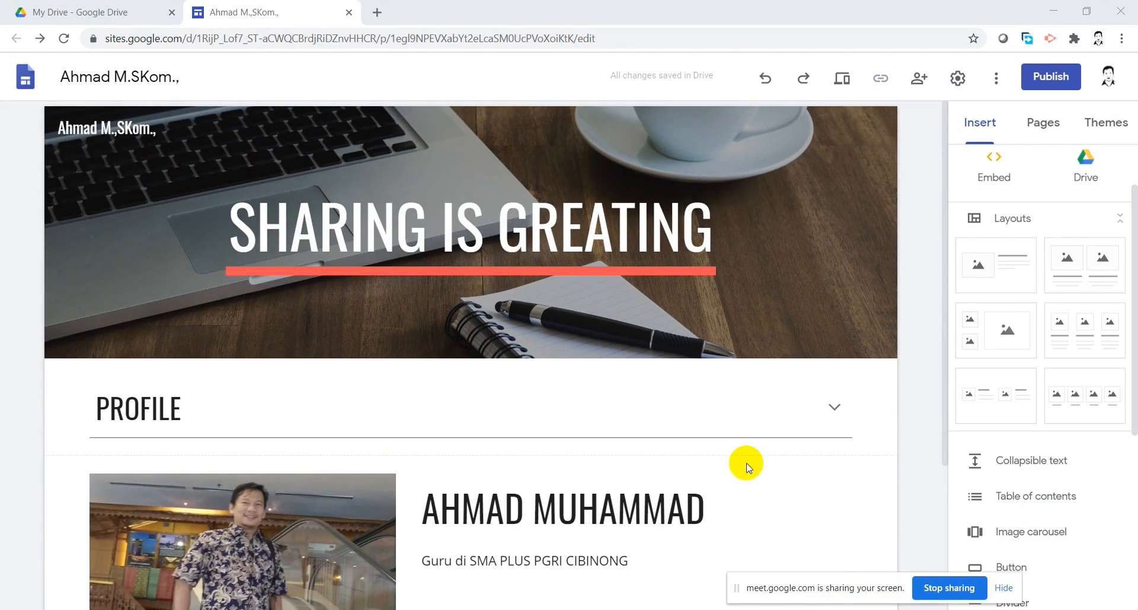
pyautogui.click(558, 234)
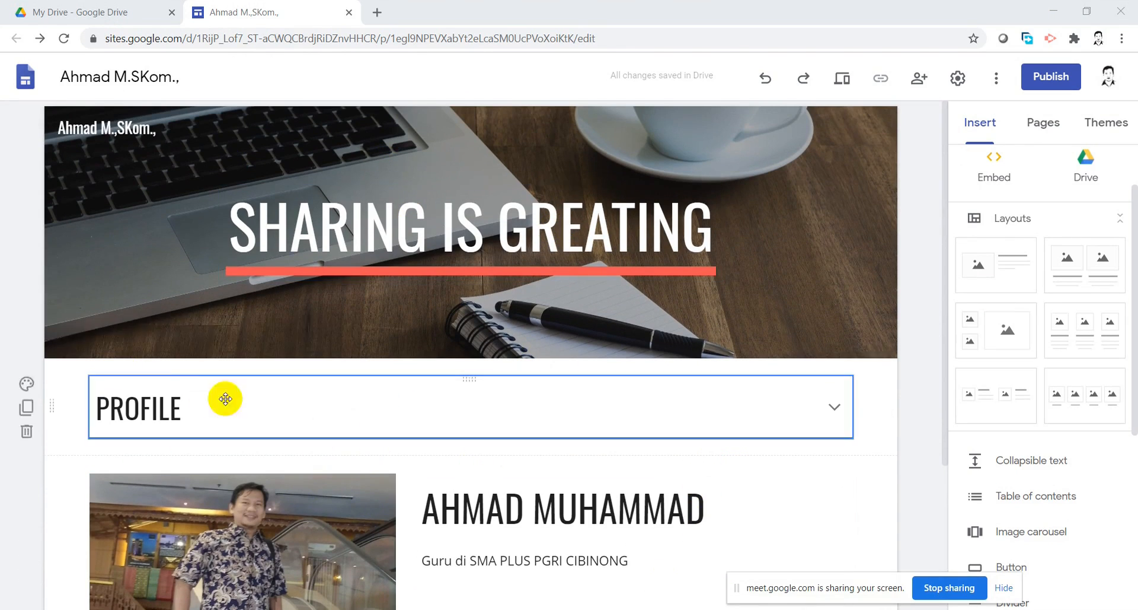
pyautogui.click(616, 434)
pyautogui.scroll(-1, 616, 433)
pyautogui.scroll(-2, 615, 433)
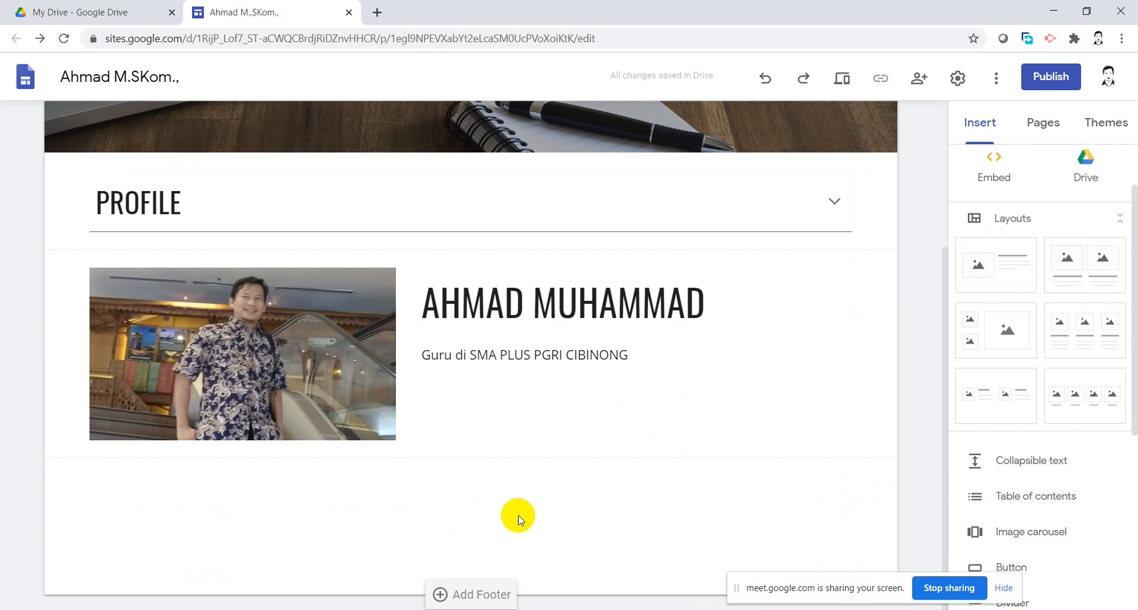
# Insert a collapsible block titled RECENT ACTIVITY with a description, then a three-image layout below
pyautogui.click(1058, 460)
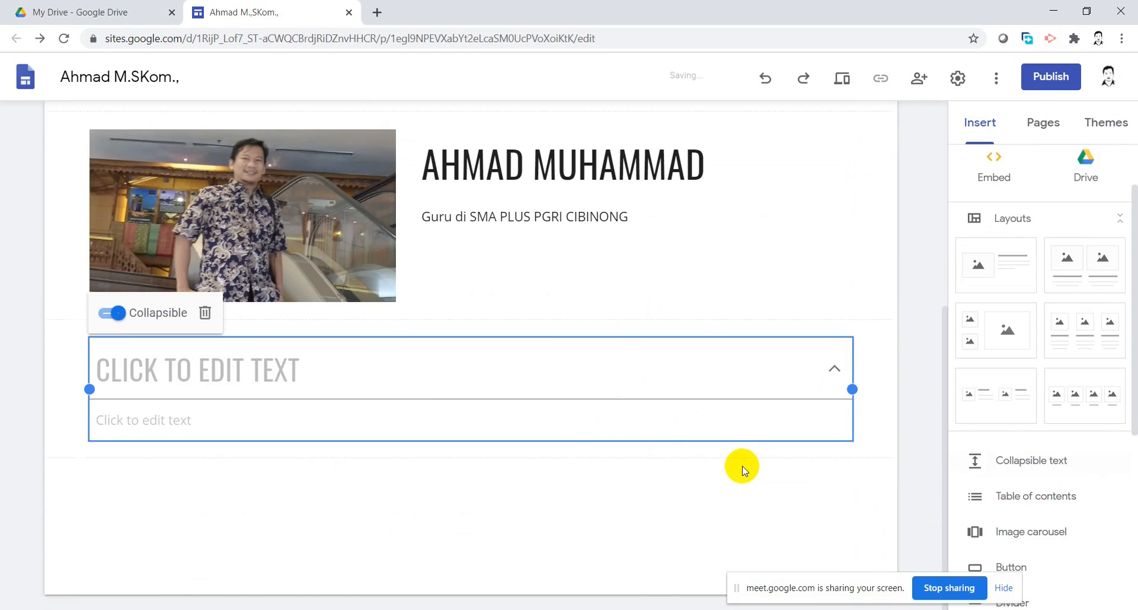
pyautogui.click(640, 376)
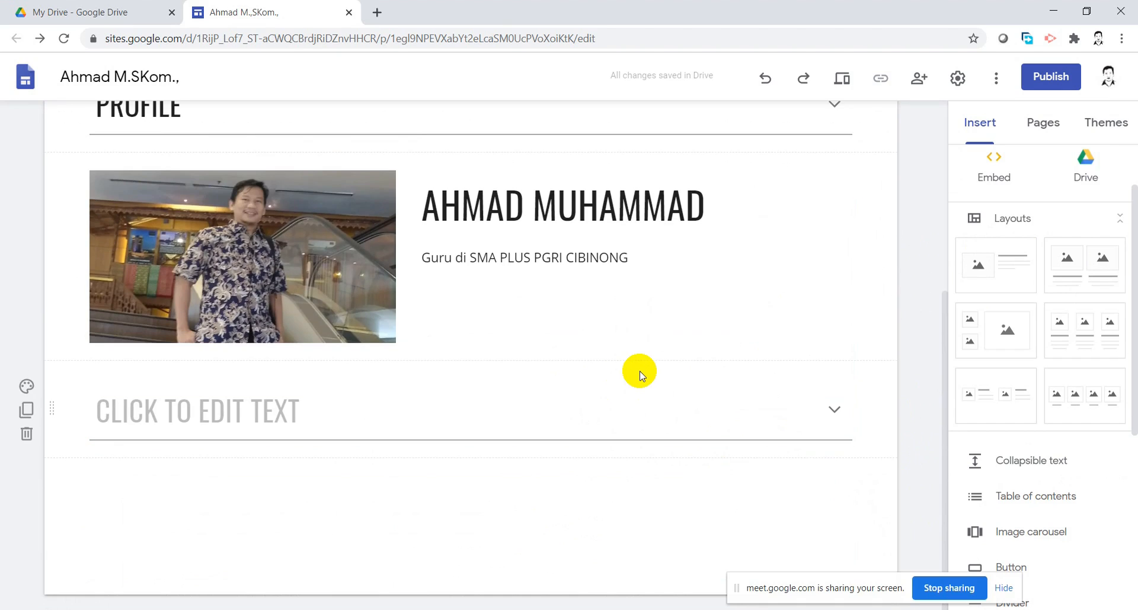
pyautogui.click(352, 409)
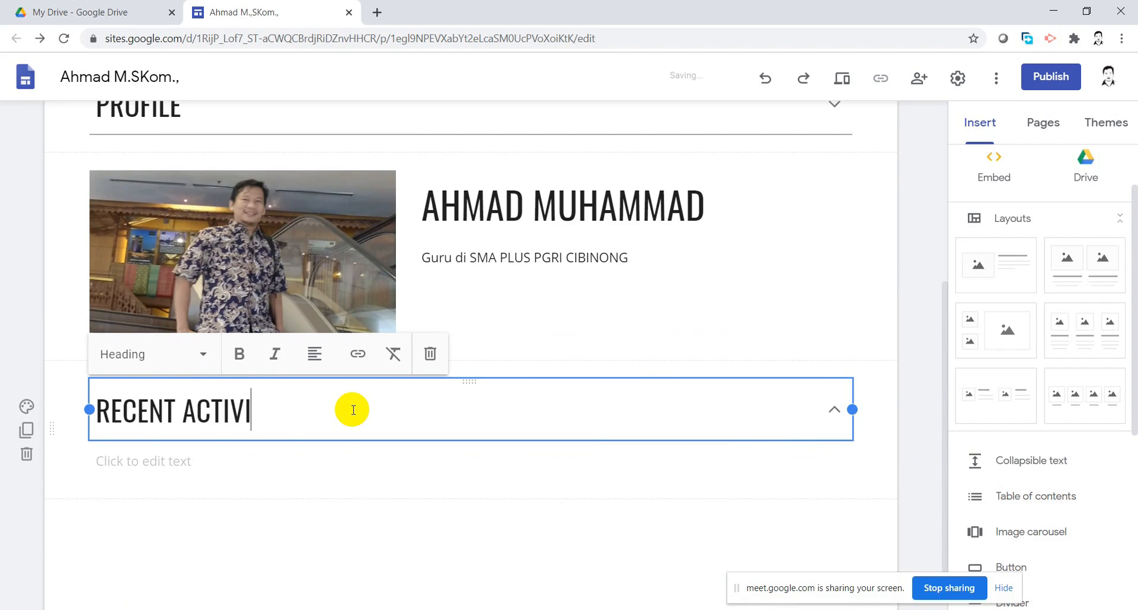
pyautogui.click(308, 465)
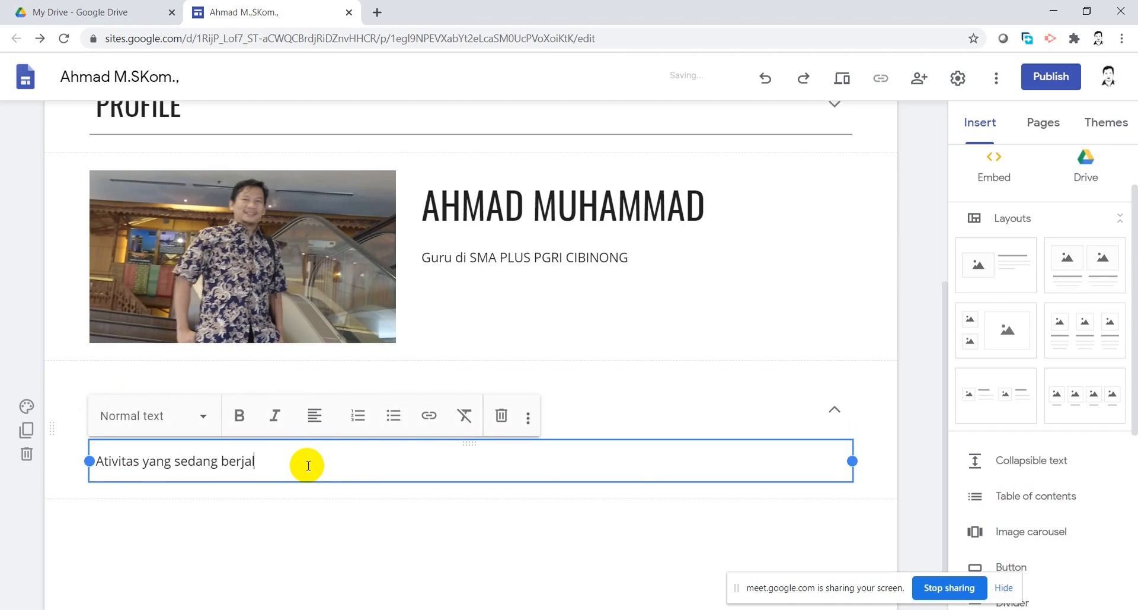
pyautogui.click(329, 516)
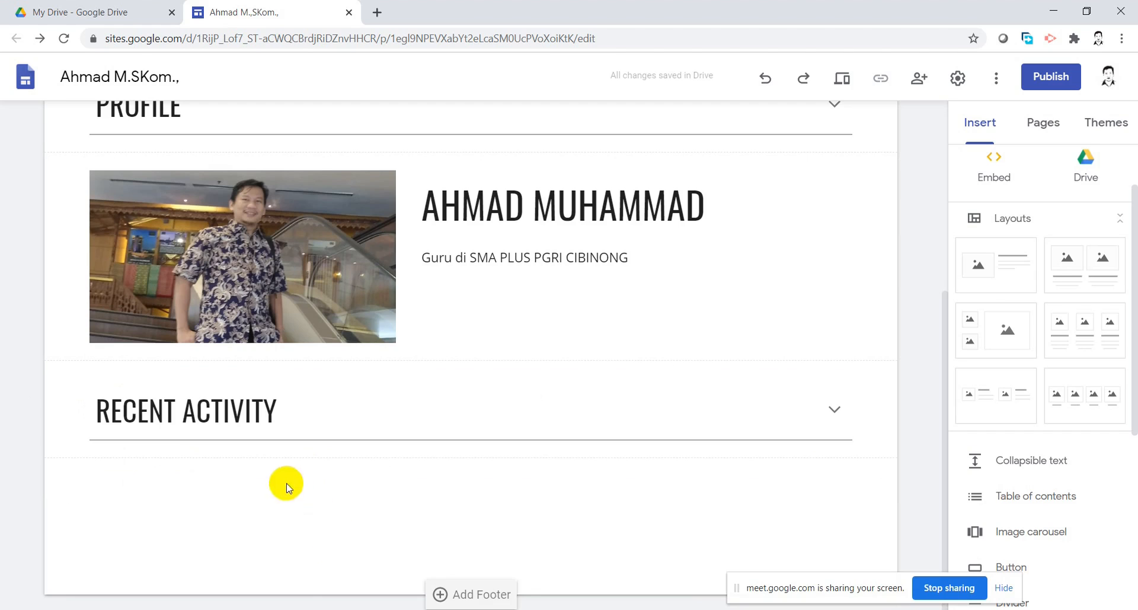
pyautogui.click(763, 429)
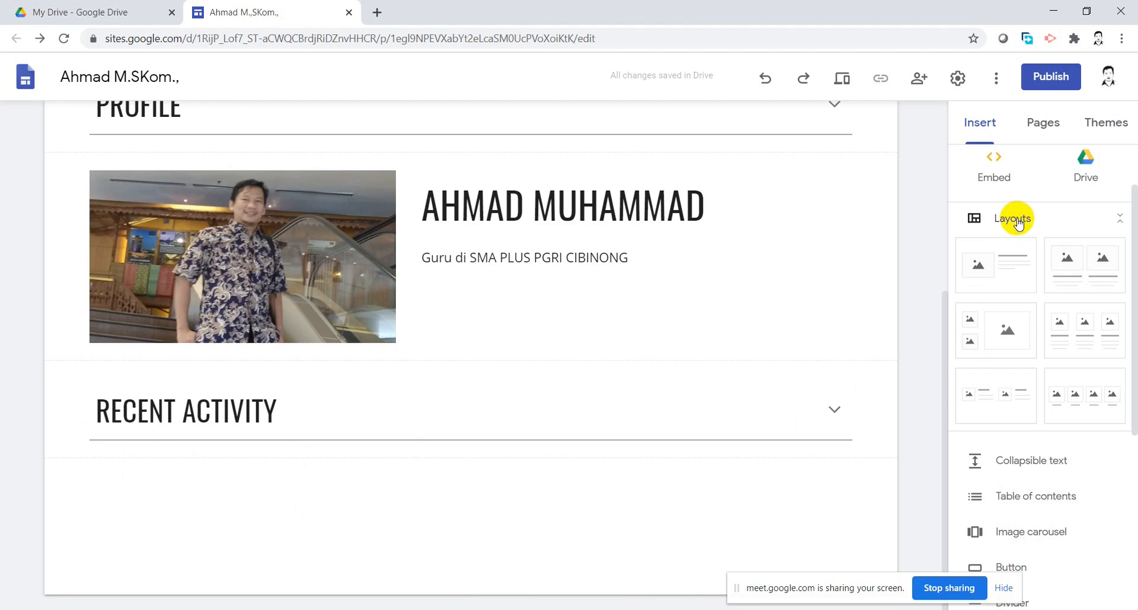
pyautogui.click(1089, 337)
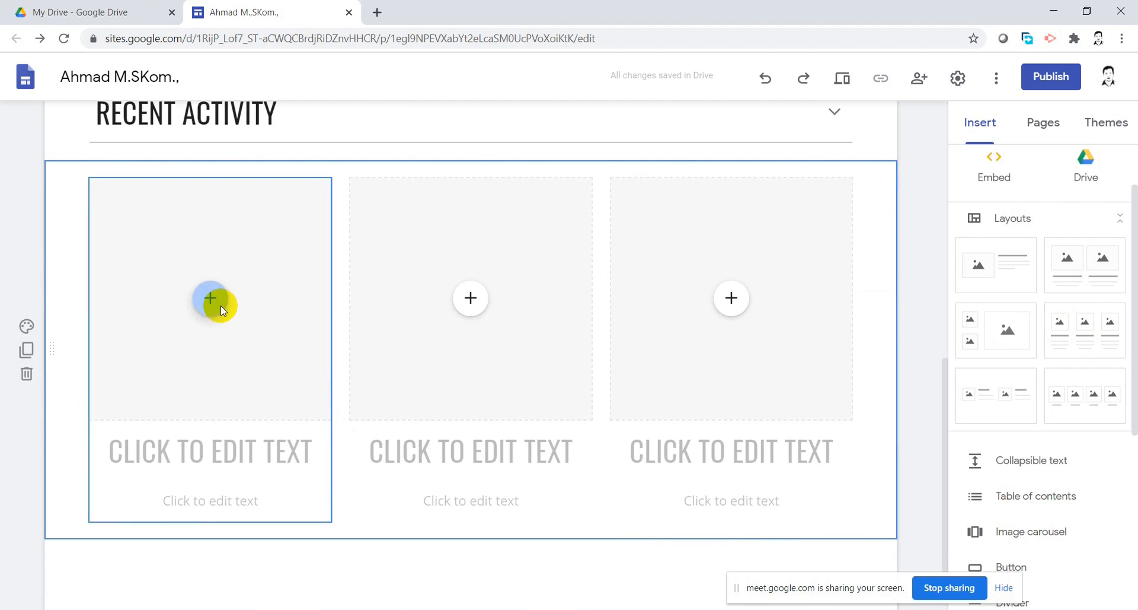
# Put fl_openboard.jpeg in the first column and crop it, shifting it down
pyautogui.click(221, 310)
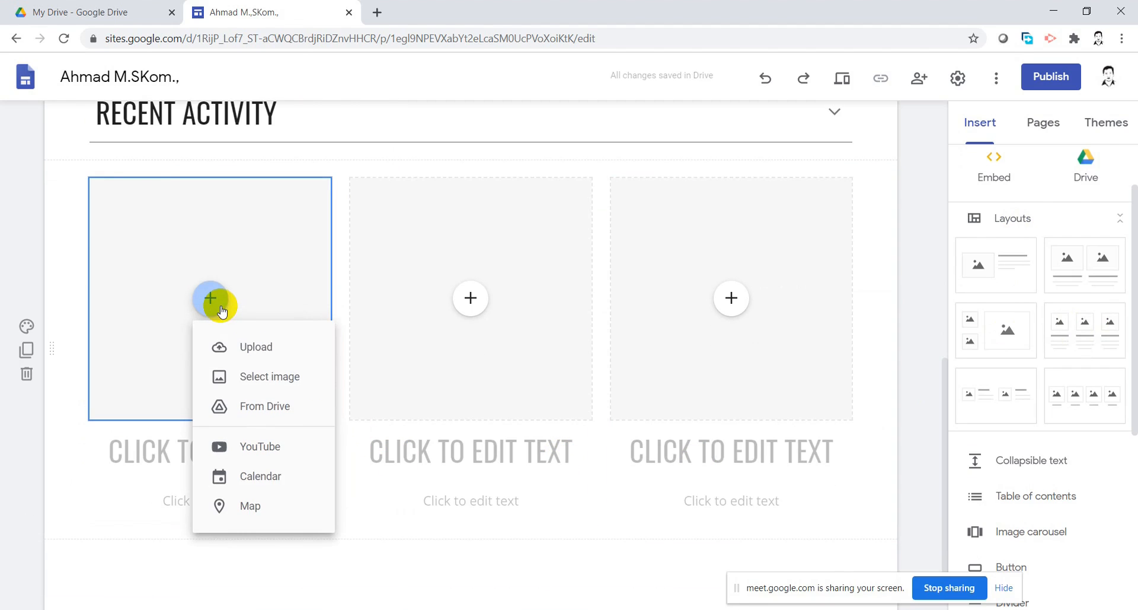
pyautogui.click(290, 376)
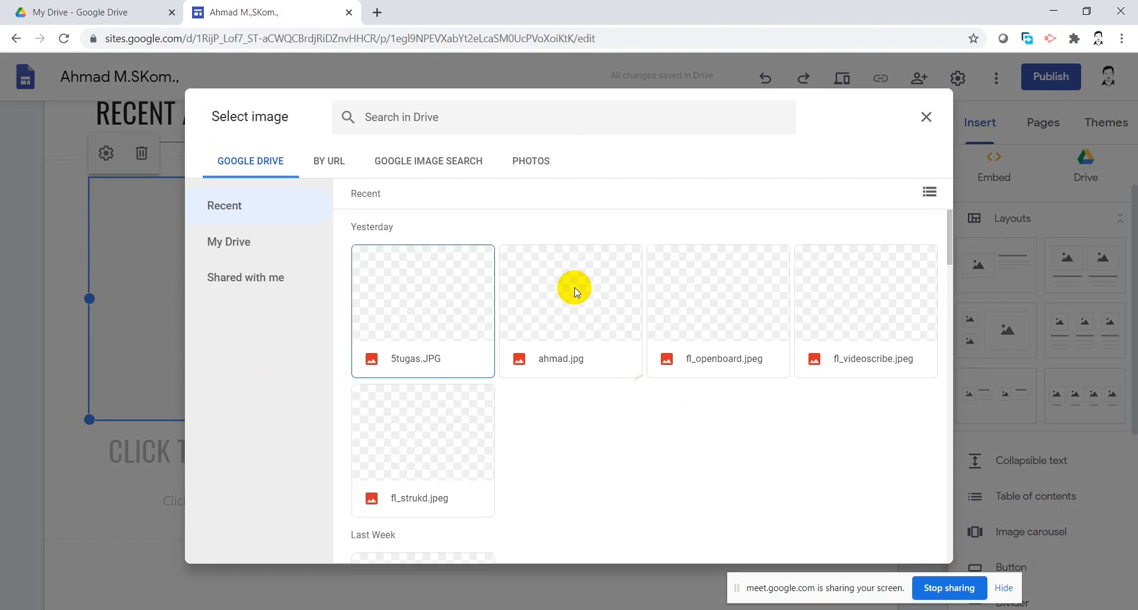
pyautogui.click(724, 309)
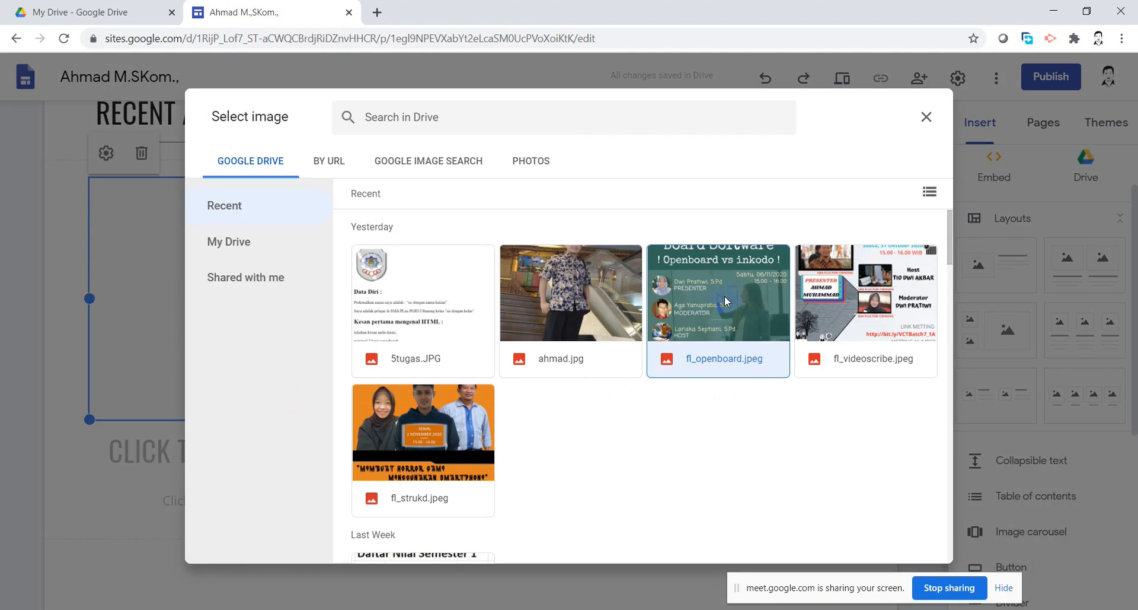
pyautogui.click(913, 543)
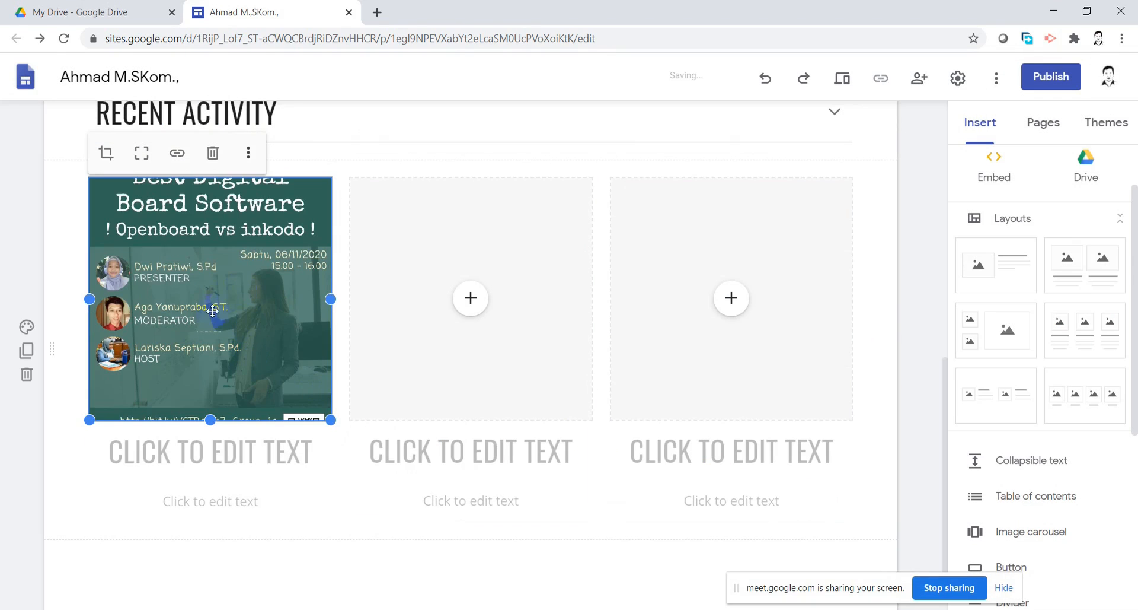
pyautogui.doubleClick(227, 284)
pyautogui.moveTo(238, 346); pyautogui.dragTo(238, 367)
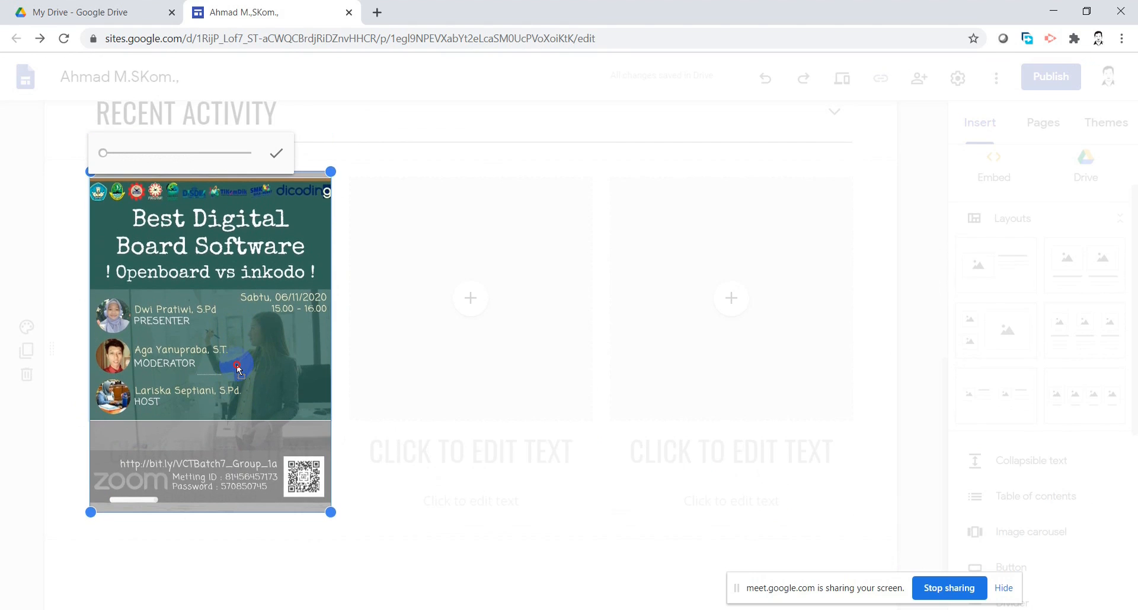
pyautogui.click(251, 573)
# Put fl_videoscribe.jpeg in the middle column and crop it to fit
pyautogui.click(471, 298)
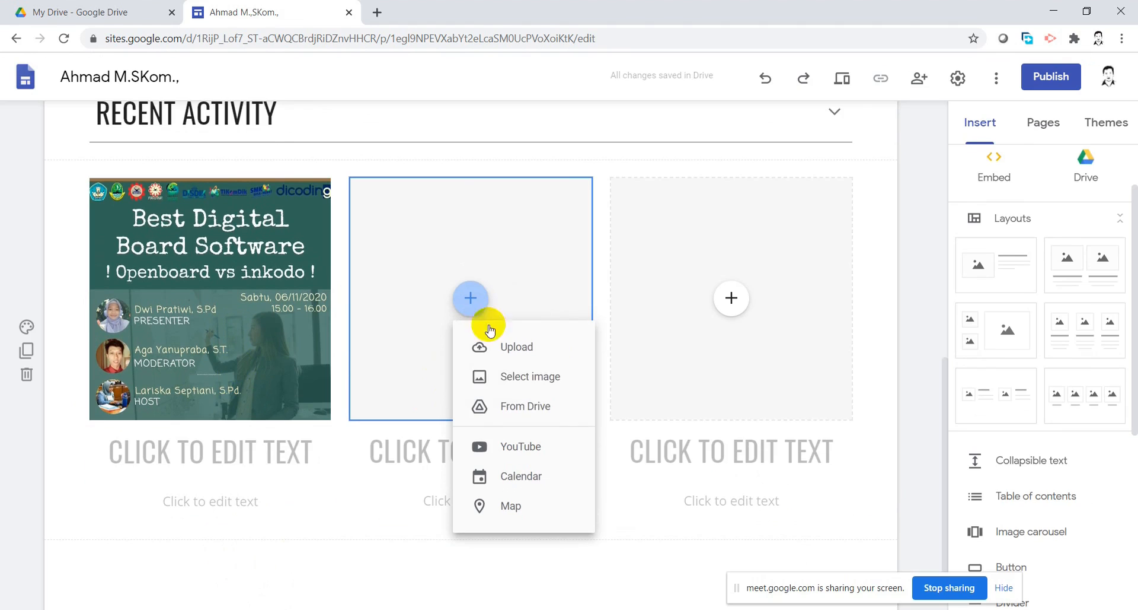
pyautogui.click(483, 375)
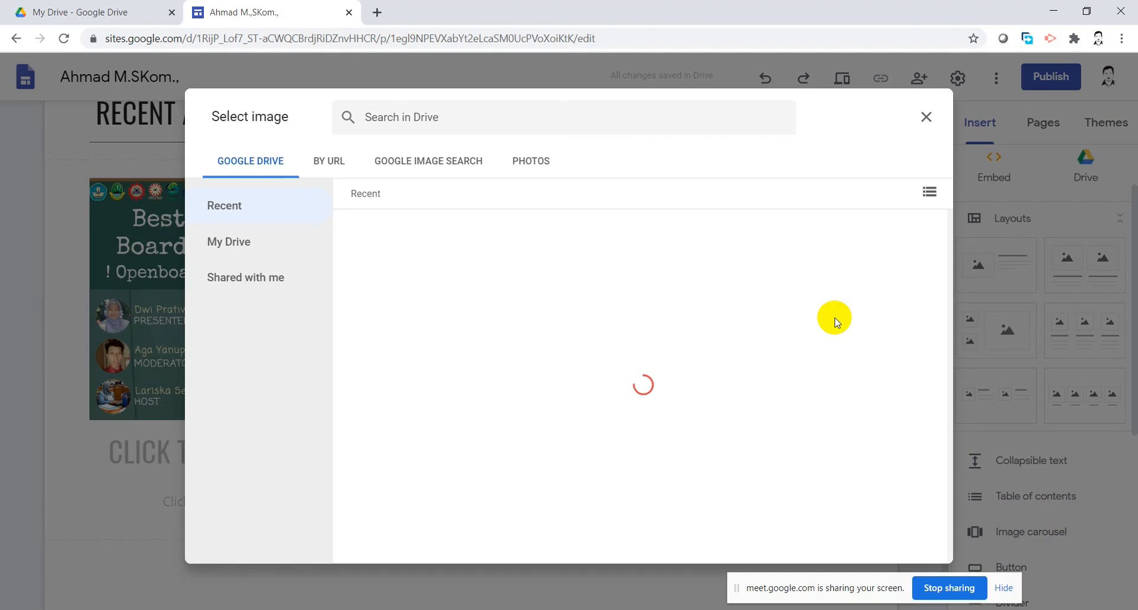
pyautogui.click(895, 320)
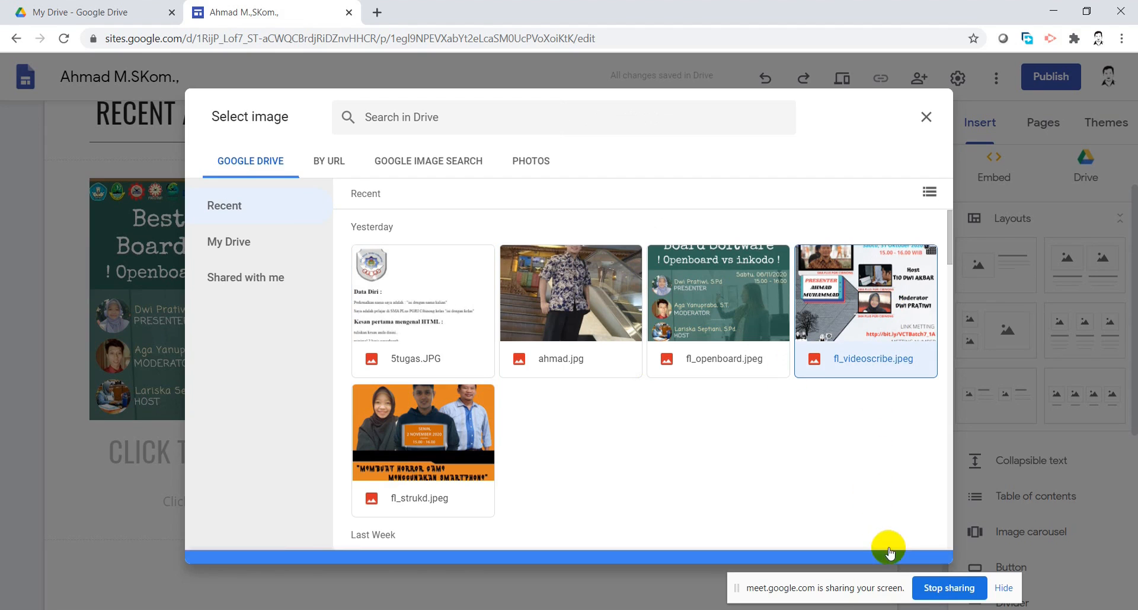
pyautogui.click(919, 545)
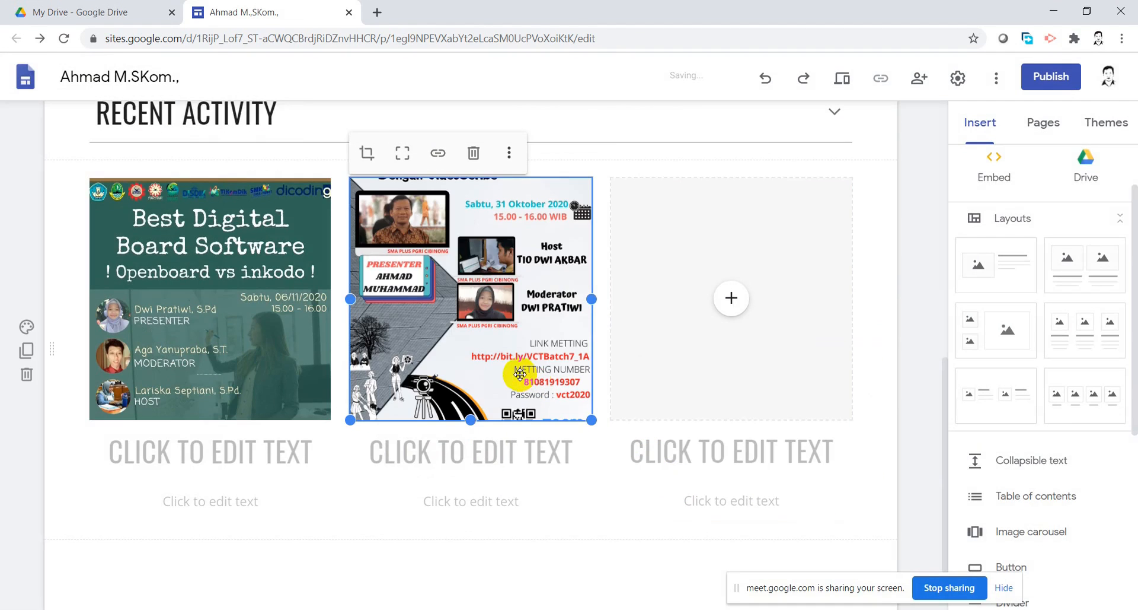
pyautogui.moveTo(500, 304); pyautogui.dragTo(516, 382)
pyautogui.doubleClick(514, 350)
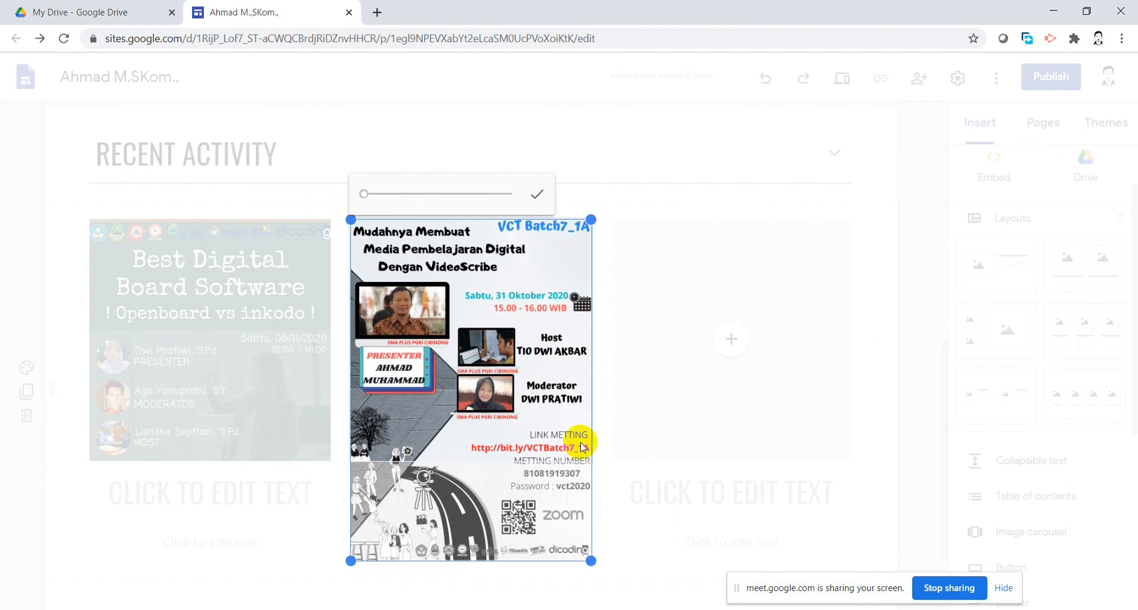
pyautogui.click(315, 546)
# Put fl_strukd.jpeg in the third column and crop it to fit
pyautogui.click(733, 343)
pyautogui.click(780, 415)
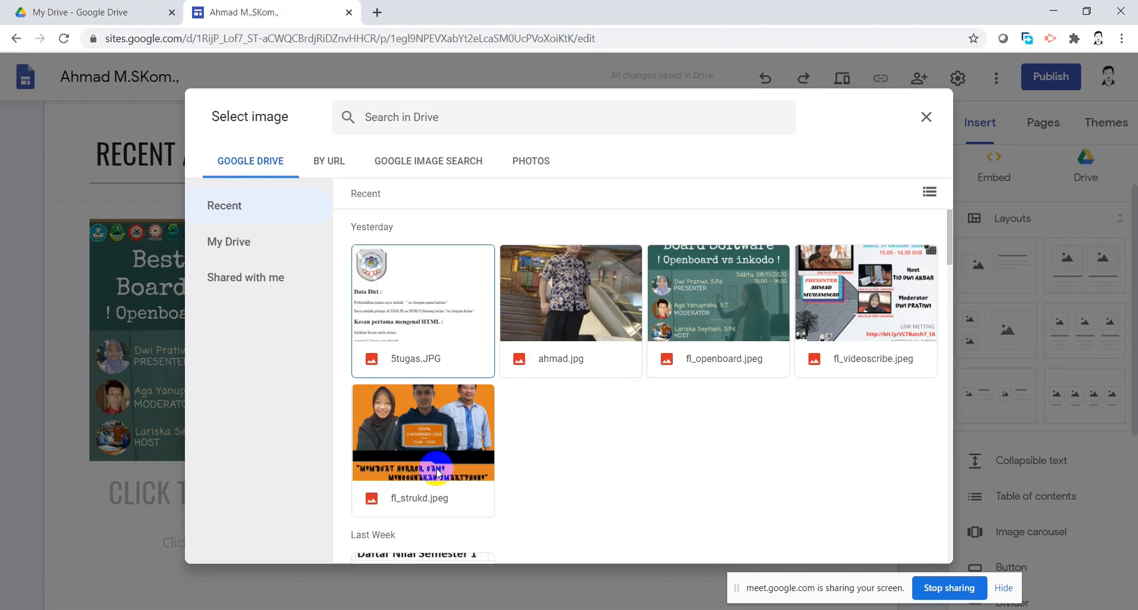
pyautogui.click(420, 498)
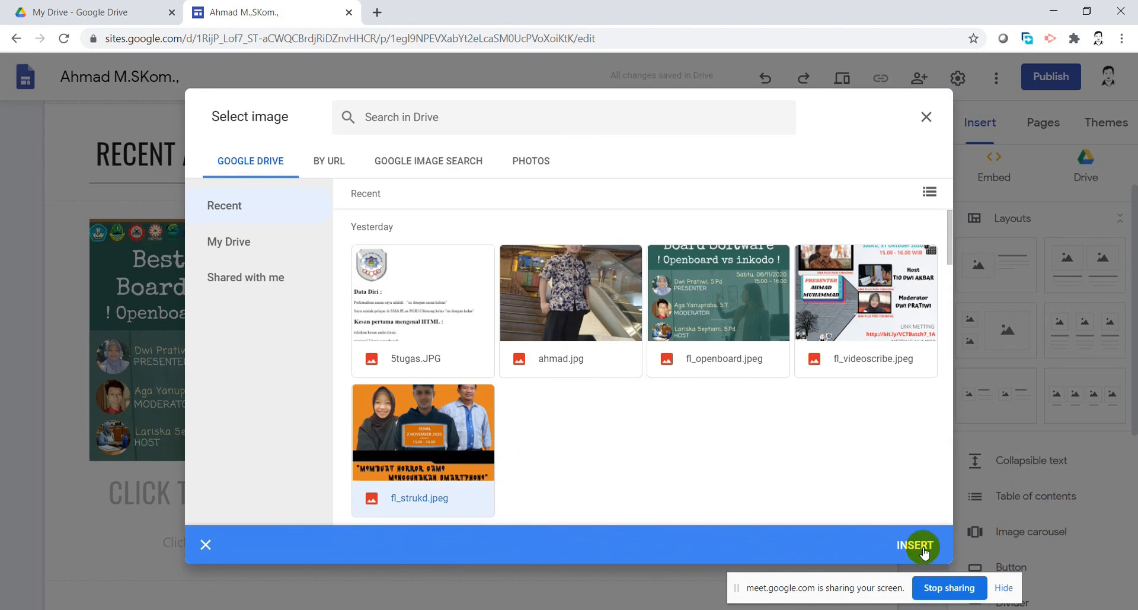
pyautogui.click(923, 548)
pyautogui.doubleClick(786, 344)
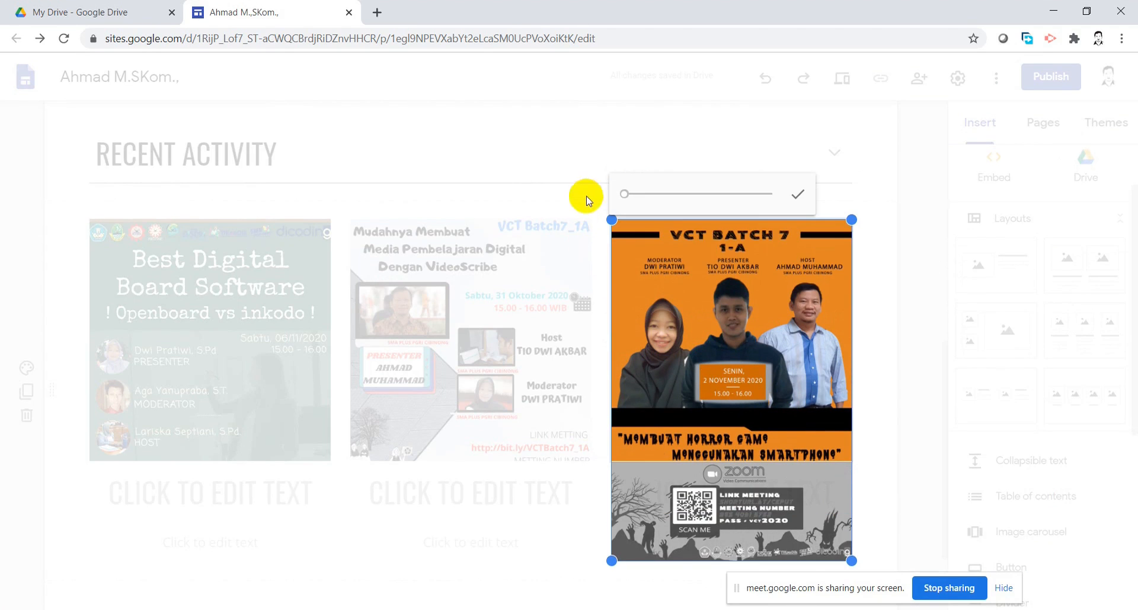
pyautogui.click(536, 154)
pyautogui.scroll(-2, 290, 556)
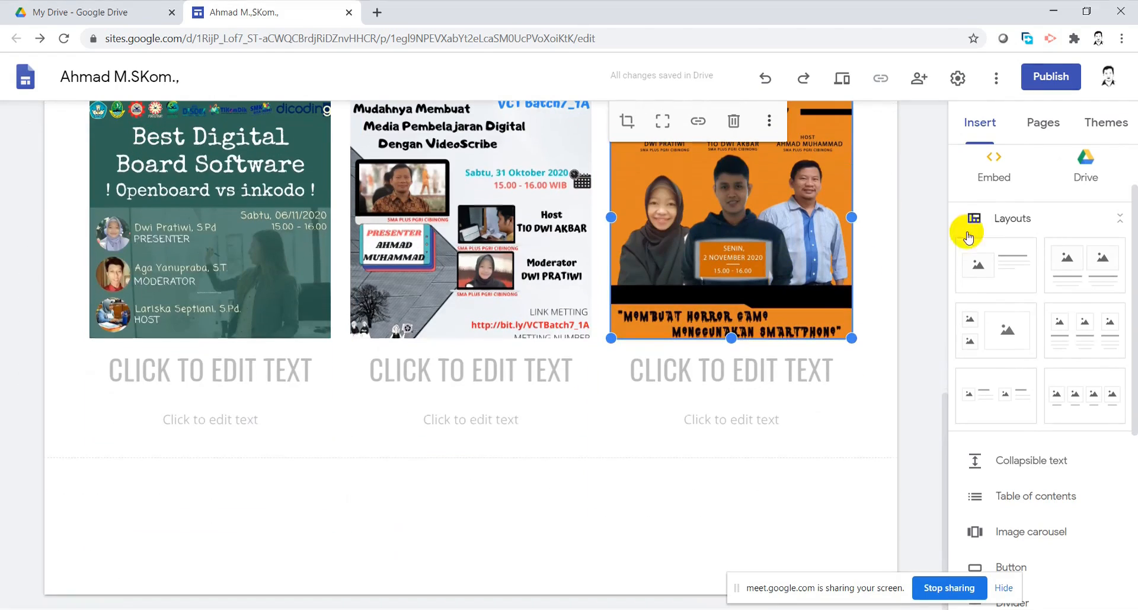
# Caption the first poster 'BEST DIGITAL BOARD SOFTWARE', centred, and paste a description paragraph below it
pyautogui.hotkey('alt', 'Tab')
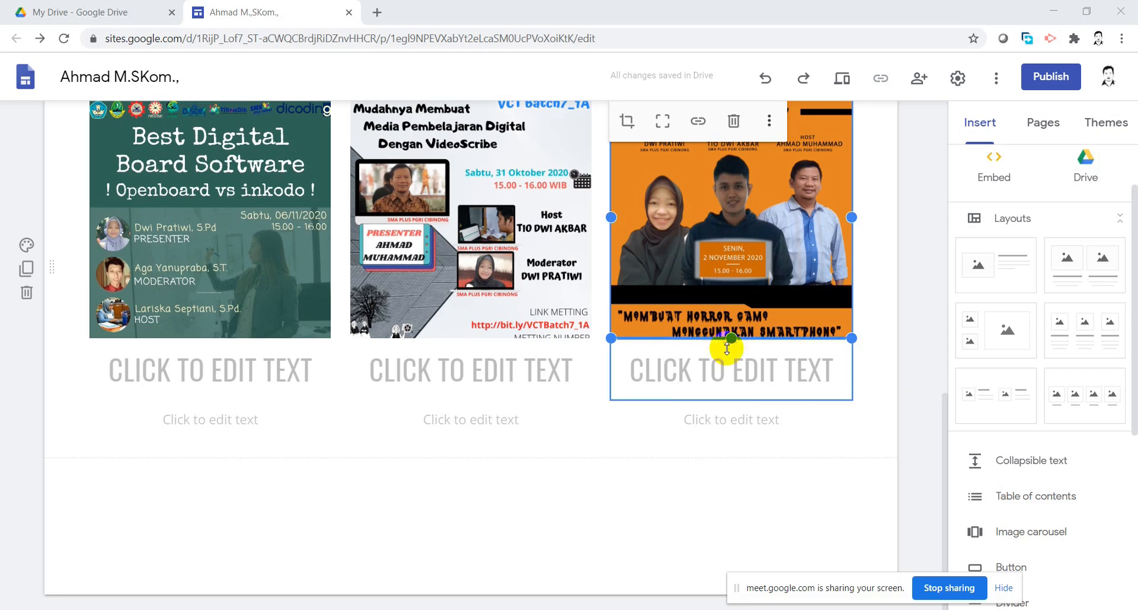
pyautogui.click(212, 363)
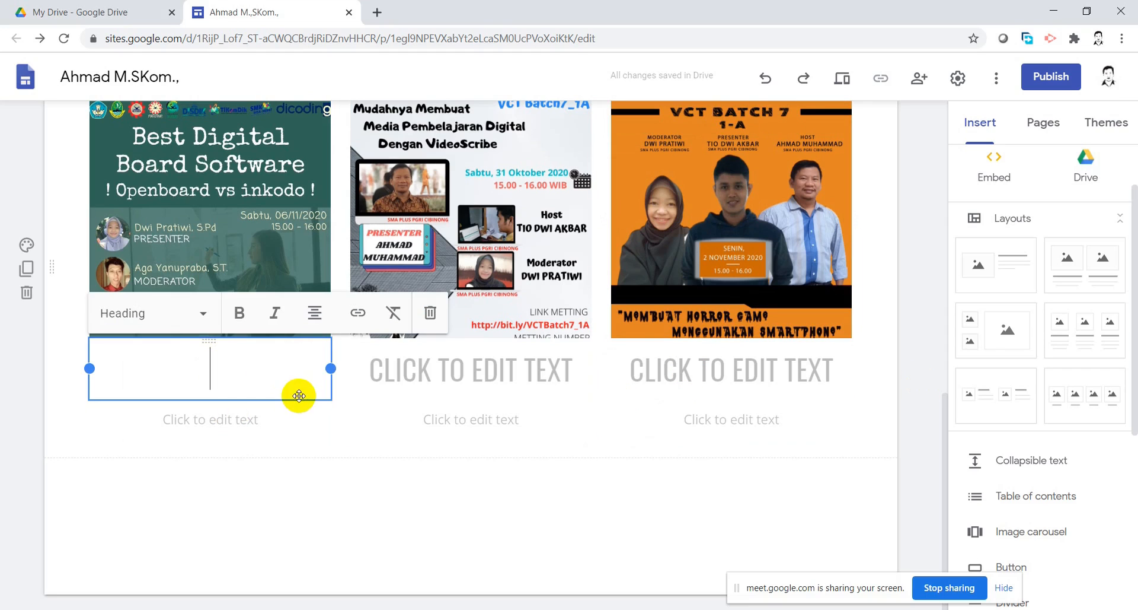
pyautogui.write('best digital board software')
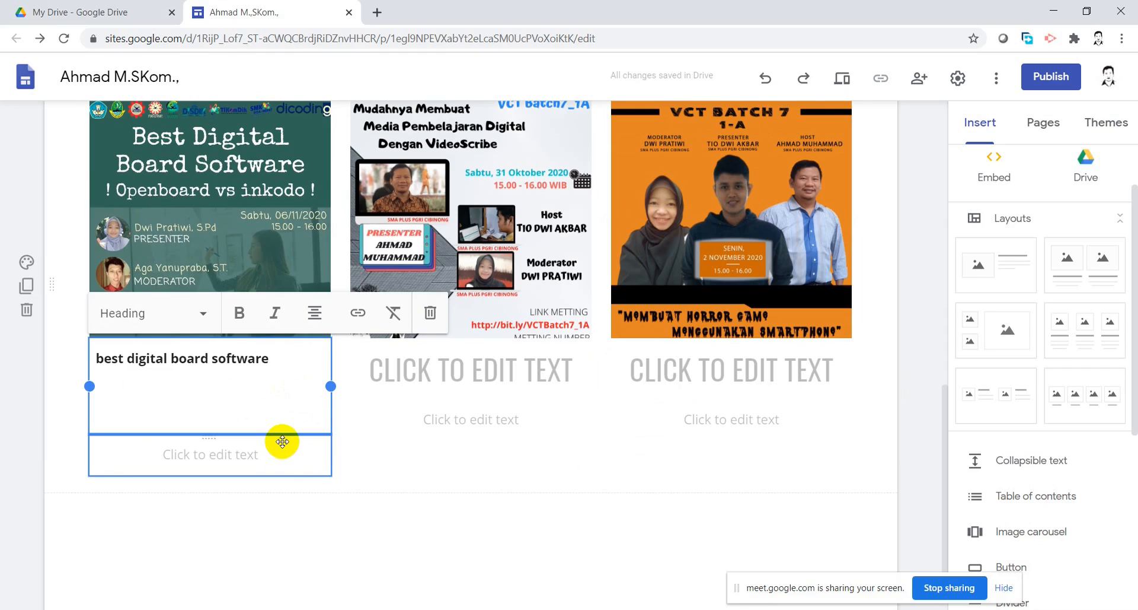
pyautogui.click(314, 316)
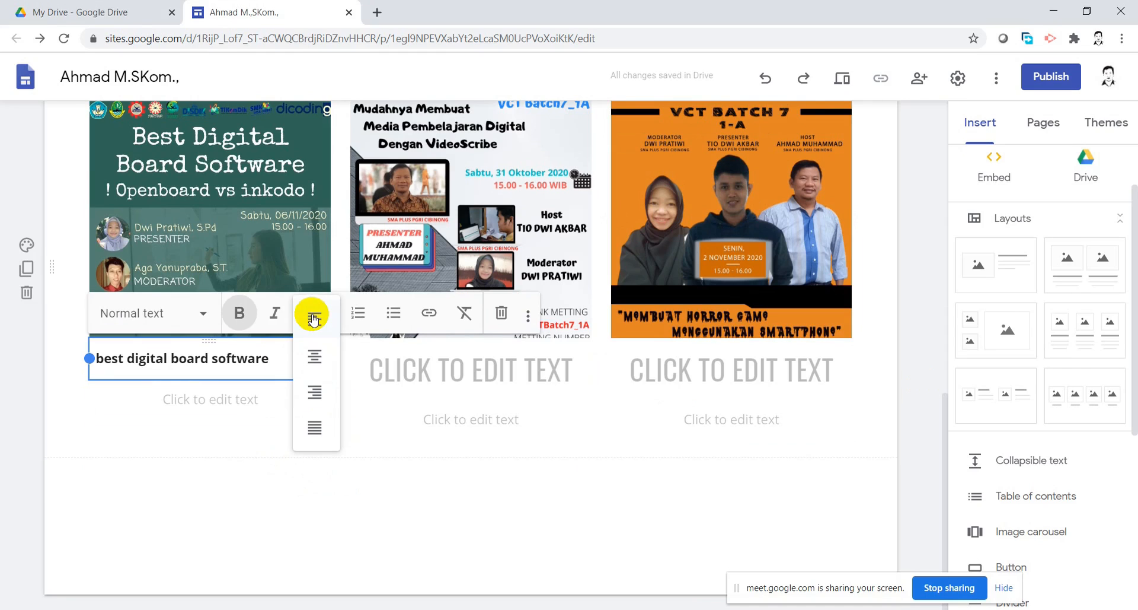
pyautogui.click(319, 358)
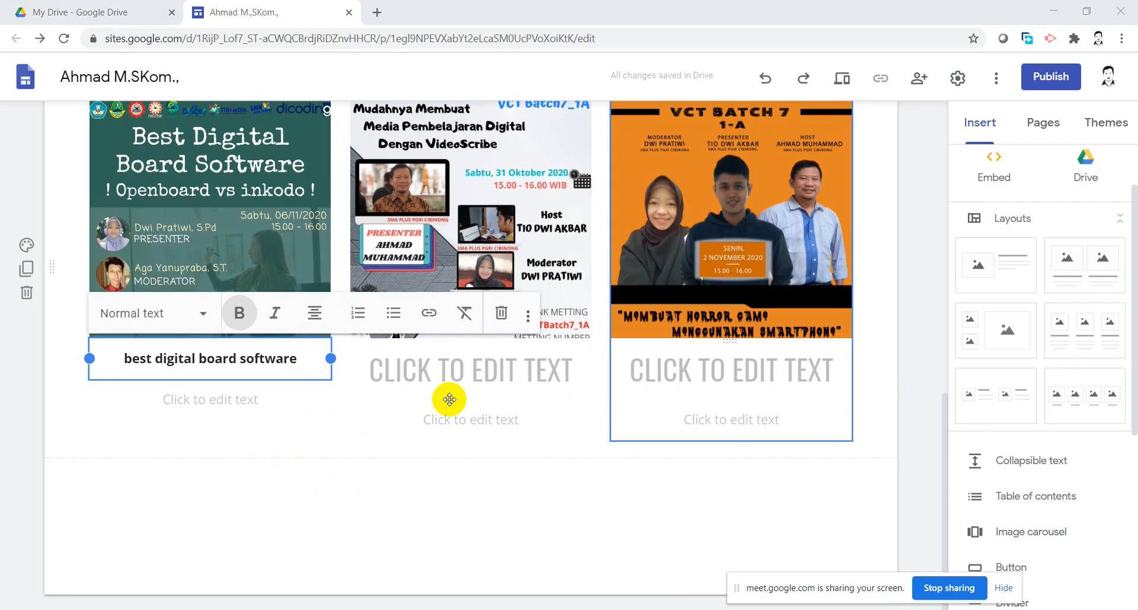
pyautogui.click(236, 401)
pyautogui.click(258, 402)
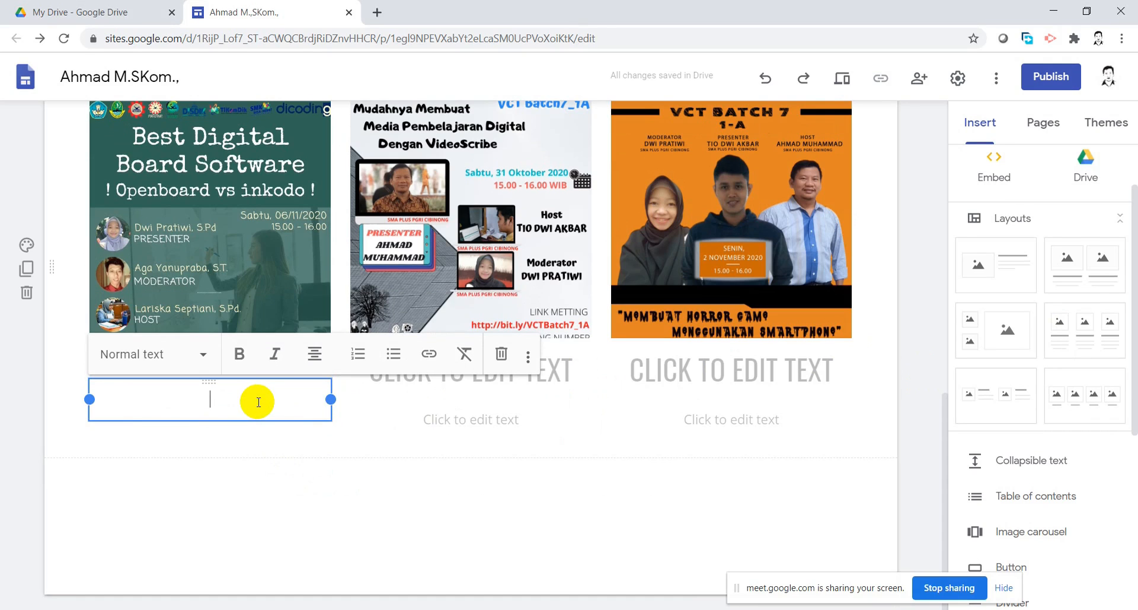
pyautogui.write('Untuk mempermudah guru dalam mengajar secara online tetapi serasa mengajar di kelas. Ada beberapa best digital board software yang bisa digunakan untuk membuat pembelajaran online menjadi kolaboratif dan sangat menyenangkan.')
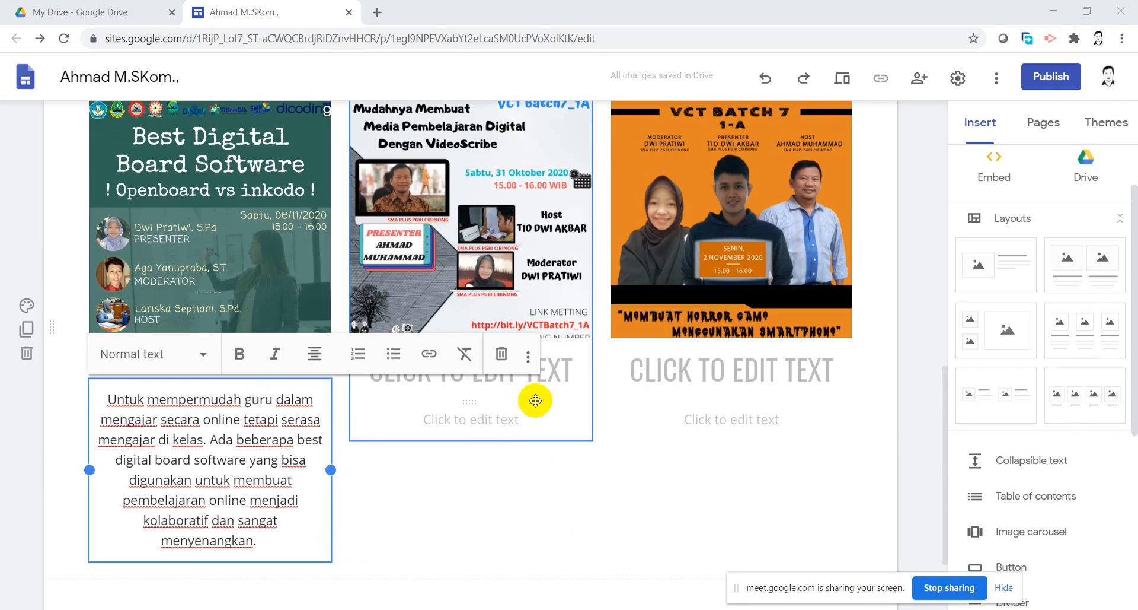
# Head the middle card 'MENGOPTIMASI CHANNEL YOUTUBE' and set the left caption to Heading style
pyautogui.click(560, 382)
pyautogui.write('MENGOPTIMASI CHANNEL YOUTUBE')
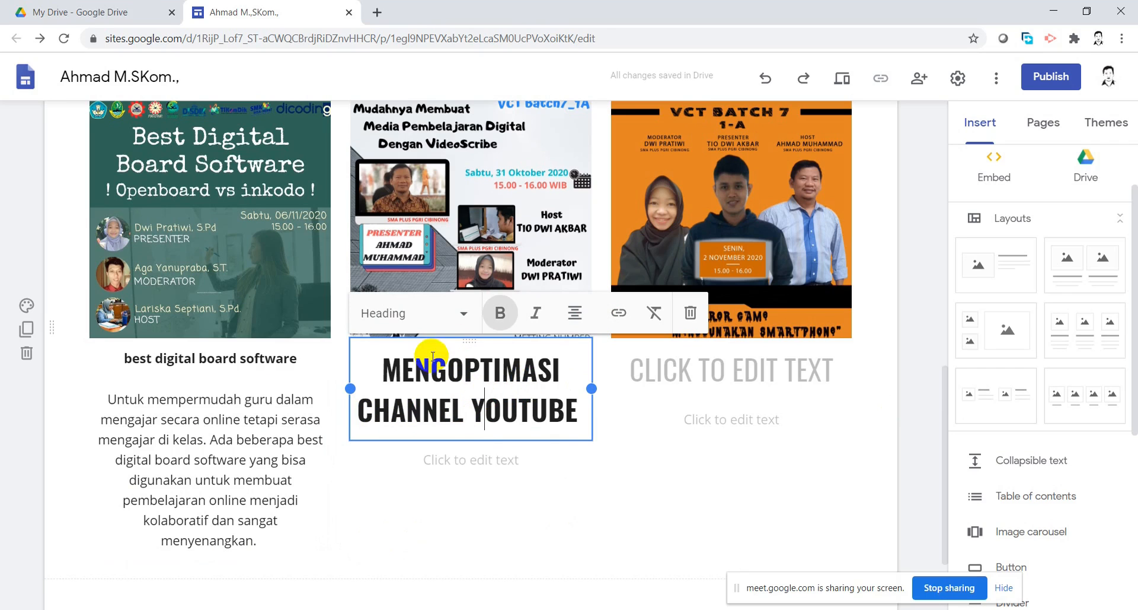
pyautogui.click(281, 360)
pyautogui.moveTo(300, 358); pyautogui.dragTo(124, 358)
pyautogui.click(175, 325)
pyautogui.click(153, 359)
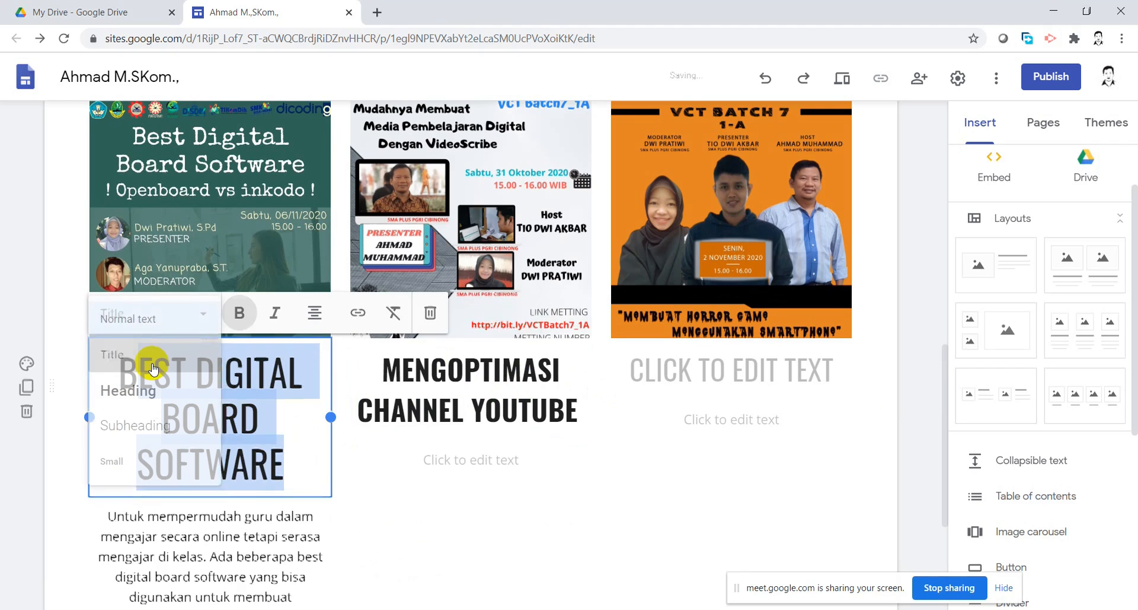
pyautogui.click(178, 318)
pyautogui.click(158, 390)
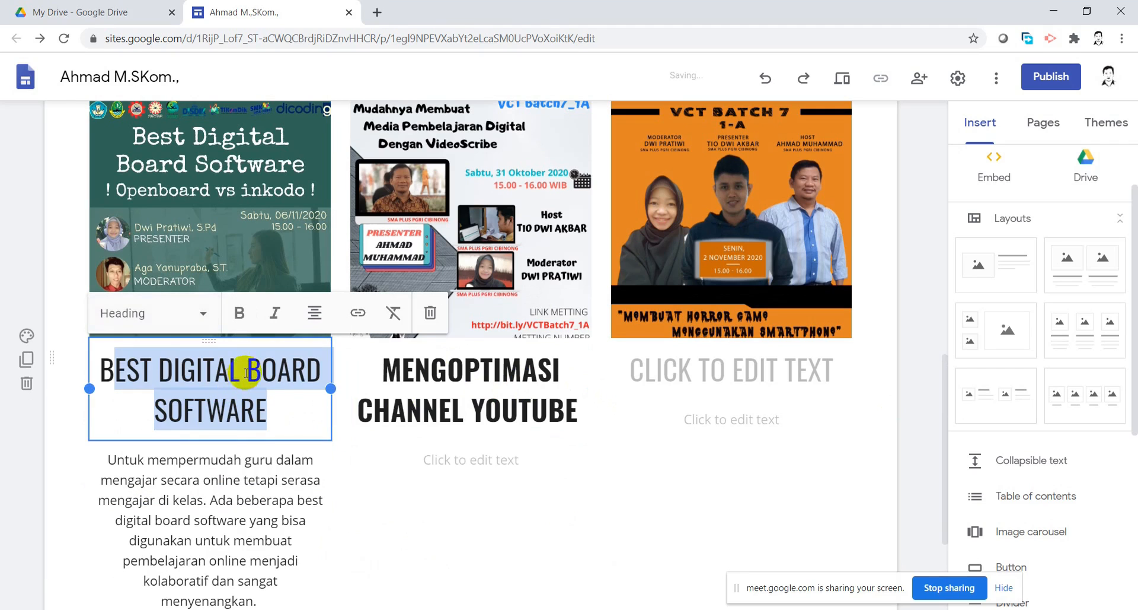
# Make the left heading 'BEST DIGITAL BOARD SOFTWARE' bold
pyautogui.click(463, 409)
pyautogui.click(250, 413)
pyautogui.click(405, 415)
pyautogui.tripleClick(255, 421)
pyautogui.click(239, 313)
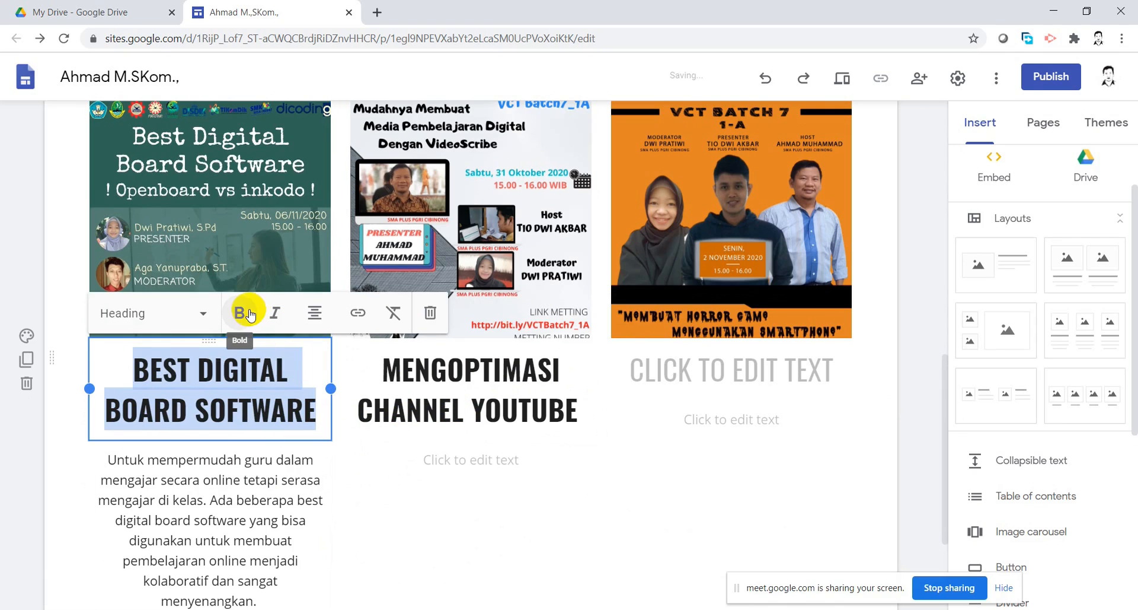
pyautogui.click(503, 521)
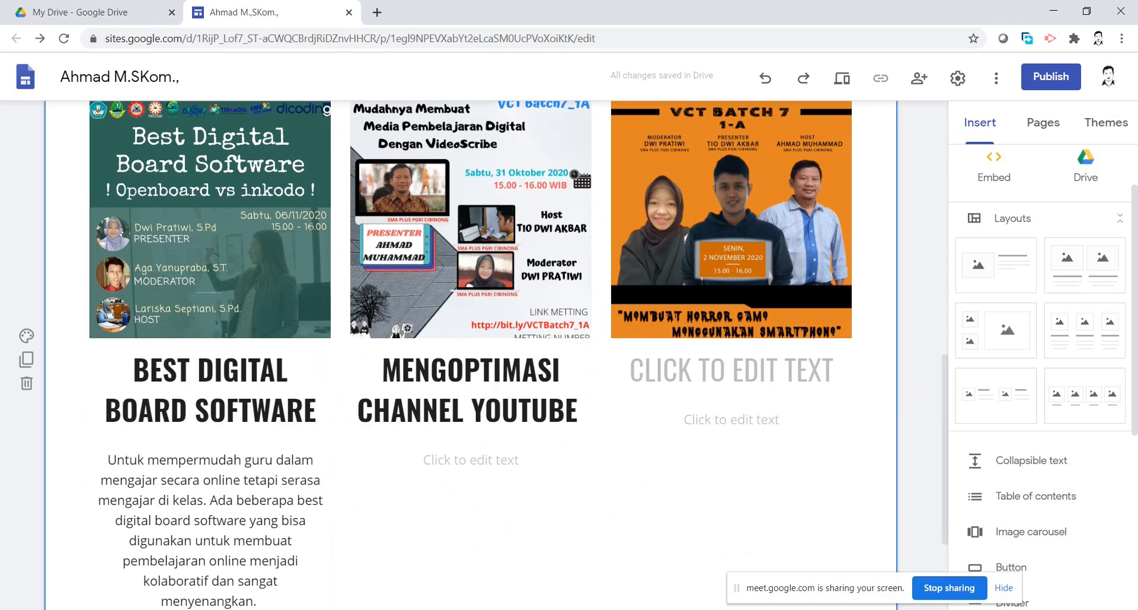
pyautogui.hotkey('alt', 'Tab')
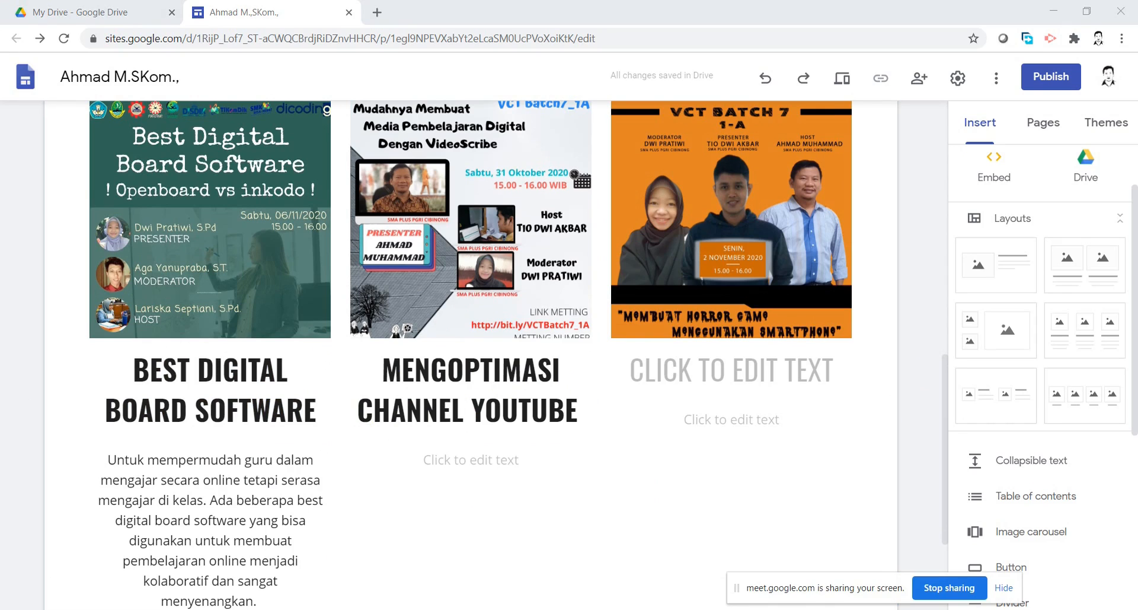
# Paste four question lines into the middle card's body
pyautogui.click(518, 463)
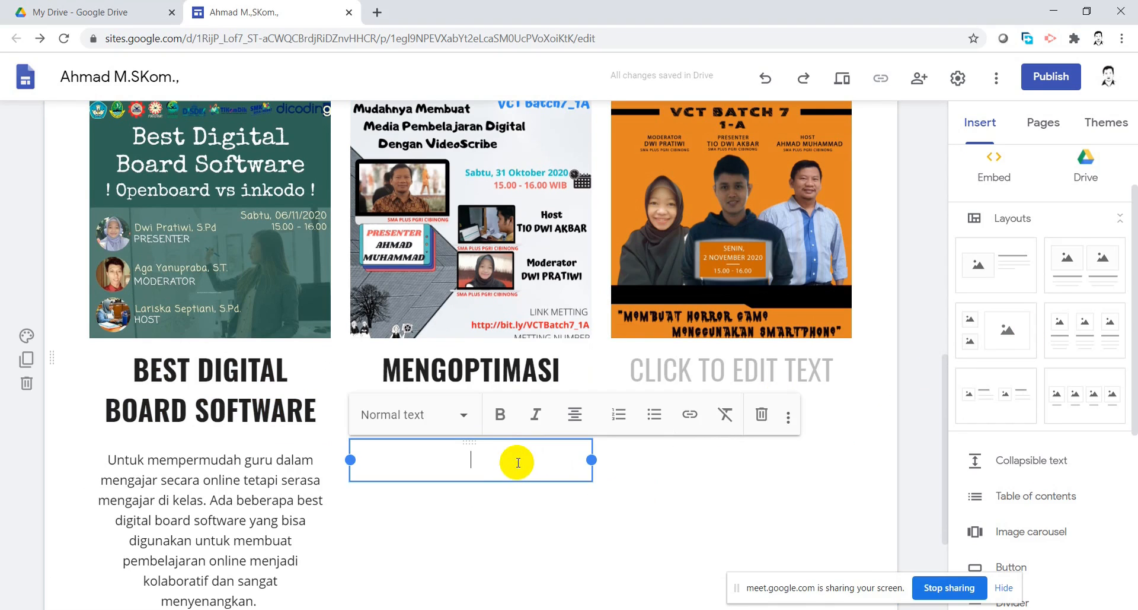
pyautogui.write('Anda ingin mulai jadi YouTuber? Atau anda sudah jadi YouTuber? Anda Ingin dapatkan banyak Viewer? Dan anda ingin dapatkan banyak Subscriber?')
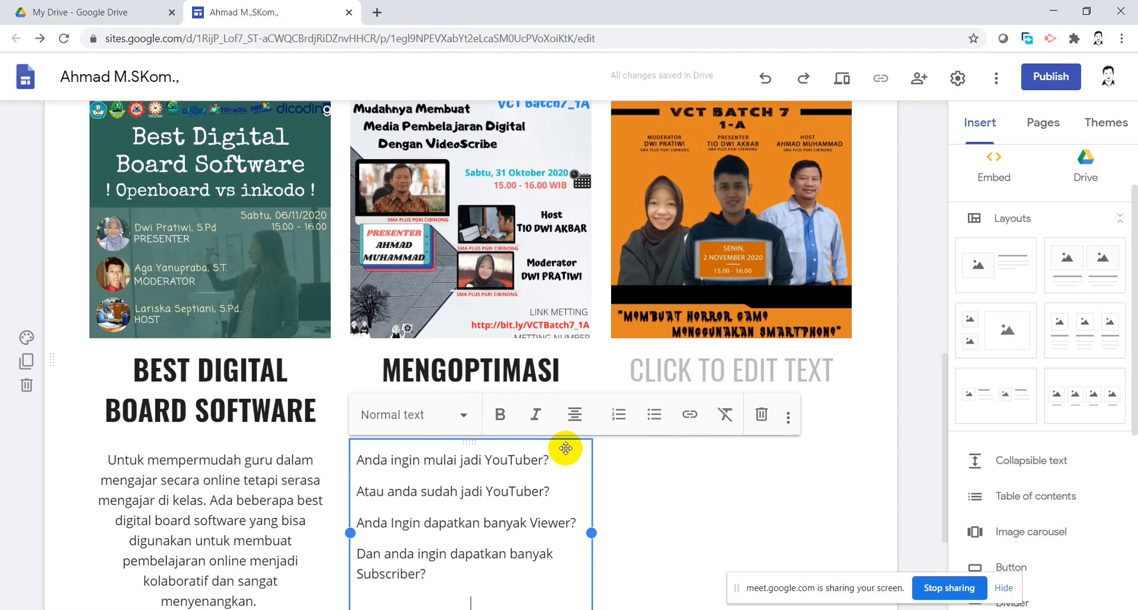
pyautogui.scroll(1, 526, 250)
pyautogui.scroll(-2, 518, 272)
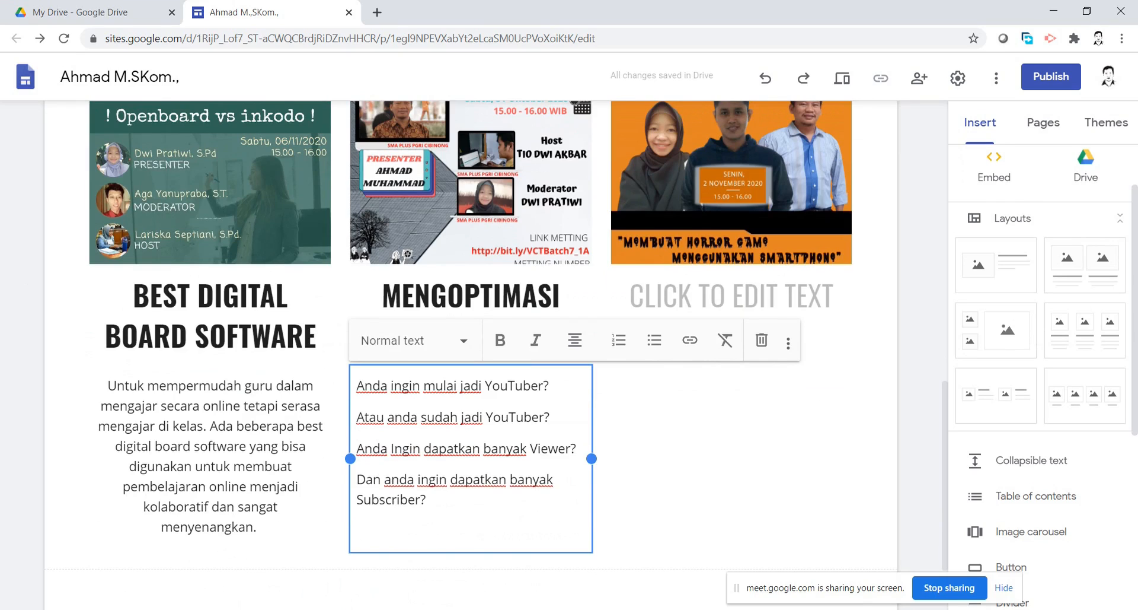
# Replace the middle heading with 'PEMBELAJARAN DIGITAL DENGAN VIDEOSCRIBE'
pyautogui.hotkey('alt', 'Tab')
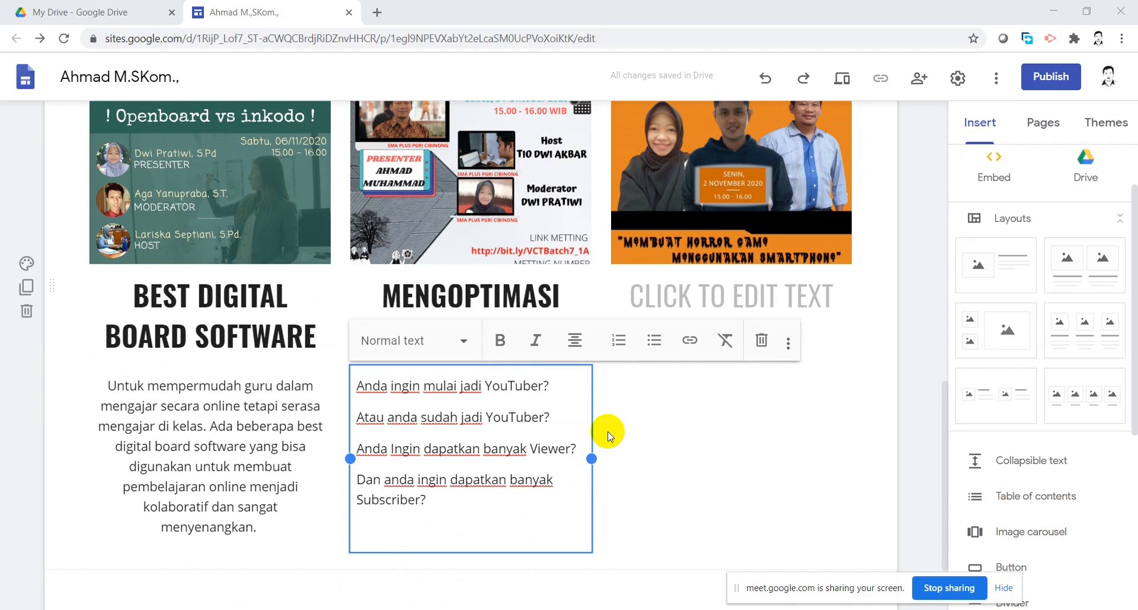
pyautogui.click(472, 307)
pyautogui.hotkey('ctrl', 'a')
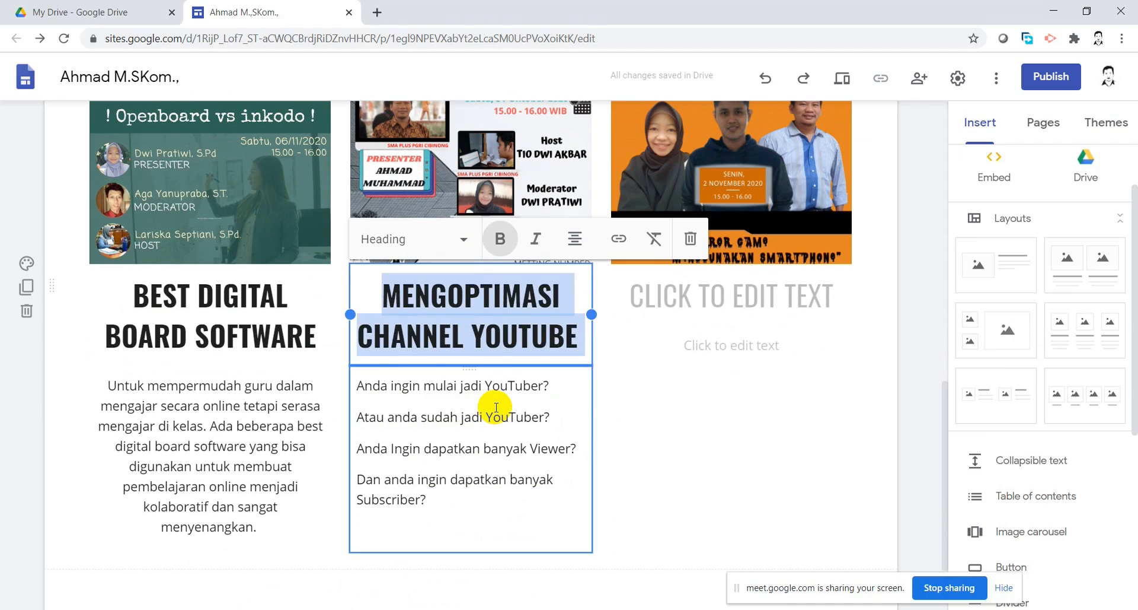
pyautogui.write('PEMBELAJARAN DIGITAL DENGAN VIDEOSCRIBE')
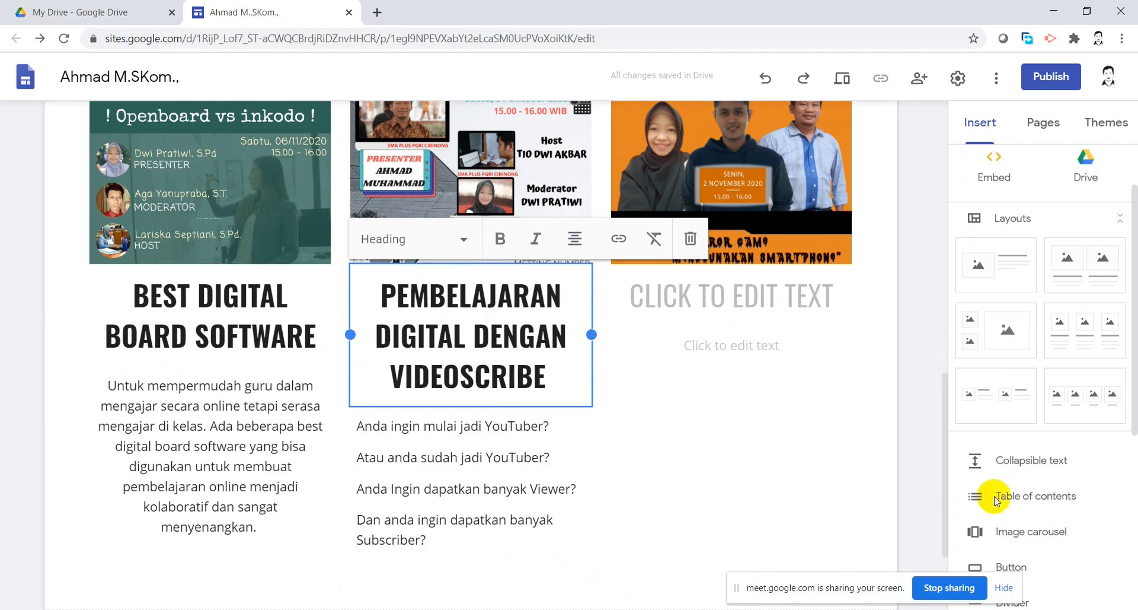
# Replace the middle body with two online-learning paragraphs, centring the second
pyautogui.hotkey('alt', 'Tab')
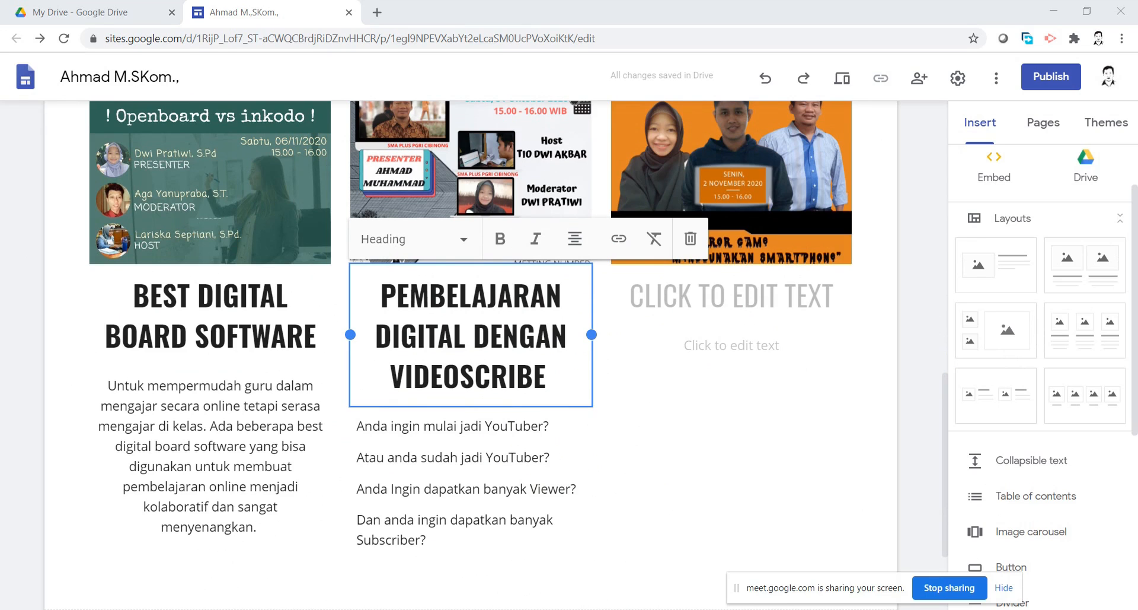
pyautogui.click(458, 488)
pyautogui.hotkey('ctrl', 'a')
pyautogui.write('Saat ini seluruh lapisan masyarakat di hadapkan pada adaptasi baru yang dikenal new normal, dimana setiap individu harus melakukan kegiatan yang tidak biasa dilakukan termasuk dalam pembelajaran. Guru dan siswa di hadapkan pada pembelajaran yang dilakukan secara daring, oleh karena itu guru di tuntut untuk lebih kreatif dalam menyajikan pembelajaran yang menarik kepada peserta didiknya')
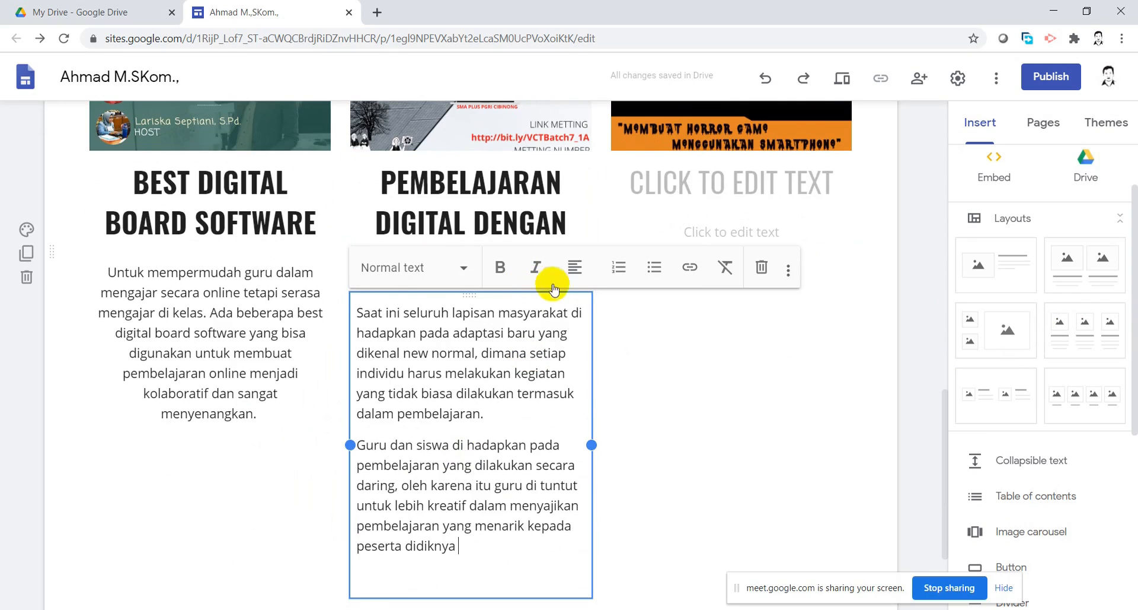
pyautogui.click(574, 269)
pyautogui.click(578, 323)
pyautogui.hotkey('alt', 'Tab')
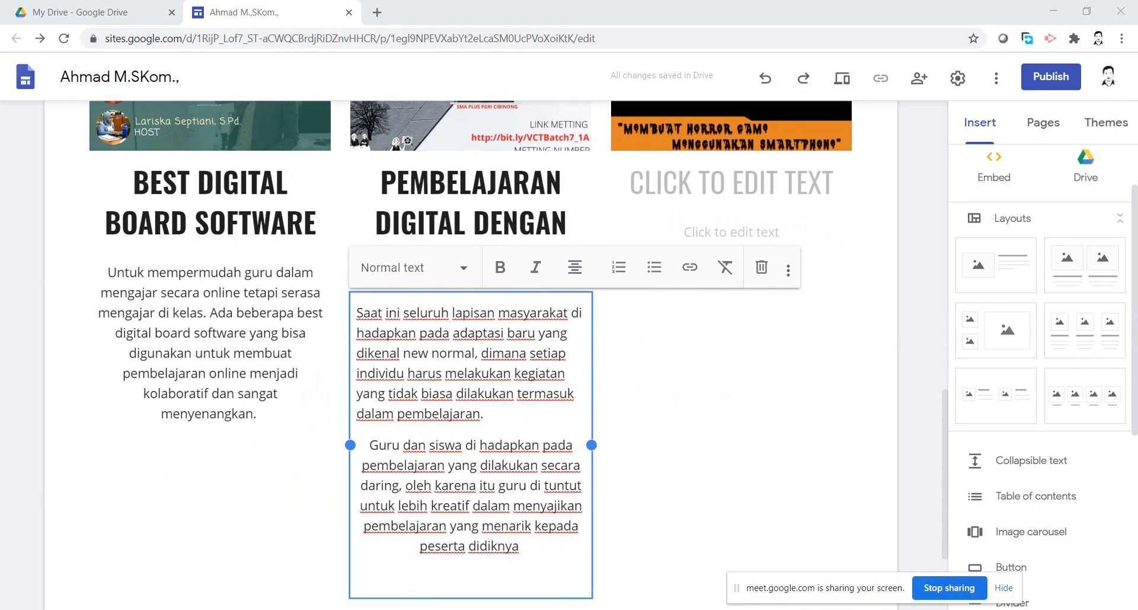
# Title the third card 'MEMBUAT GAME HORROR' and paste its game-development description paragraph
pyautogui.click(739, 190)
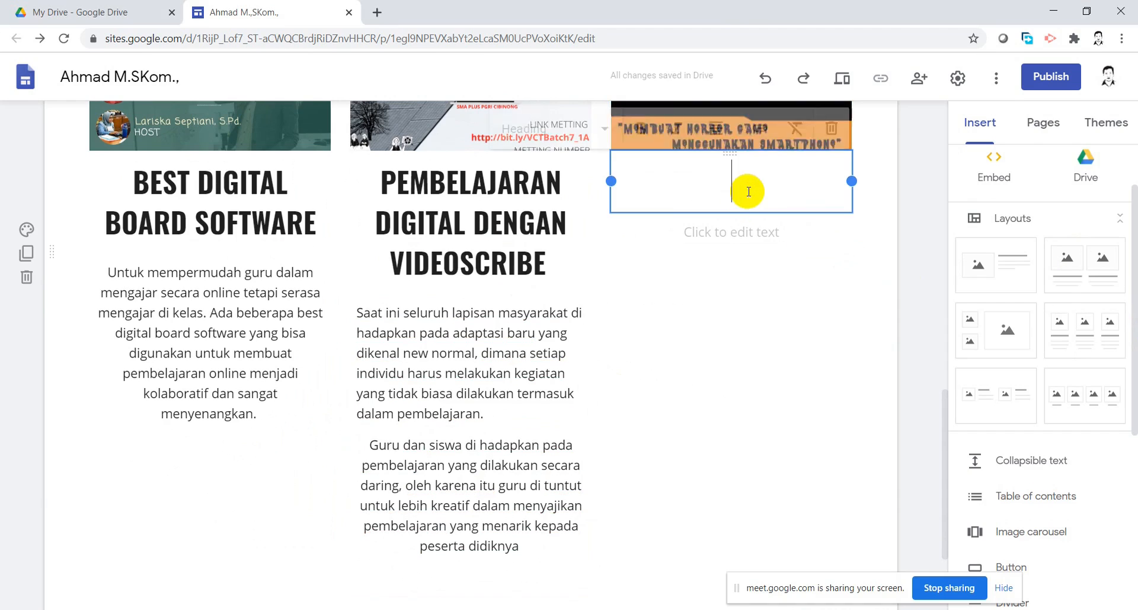
pyautogui.write('MEMBUAT GAME HORROR')
pyautogui.hotkey('alt', 'Tab')
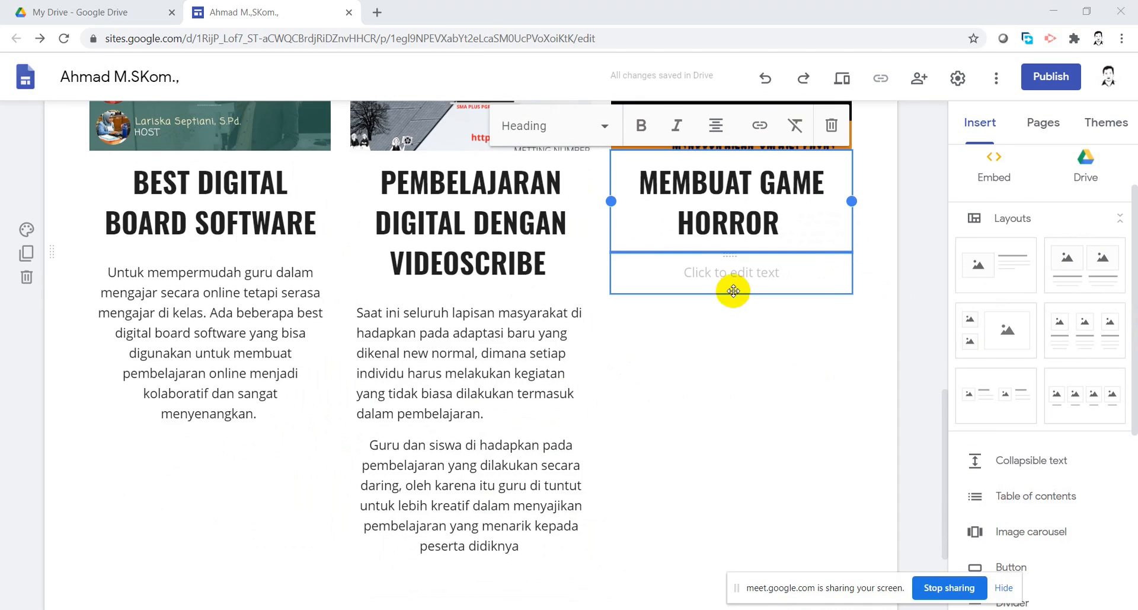
pyautogui.click(734, 273)
pyautogui.write('Tidak bisa dipungkiri bahwa game saat ini adalah media hiburan yang paling banyak di gemari saat masa pandemi seperti ini. Akan tetapi meningkatnya minat bermain game tidak sebanding dengan minat membuat game. Padahal sudah banyak platform yang menyediakan fitur membuat game secara open source atau gratis, contohnya adalah Unity & Unreal Engine')
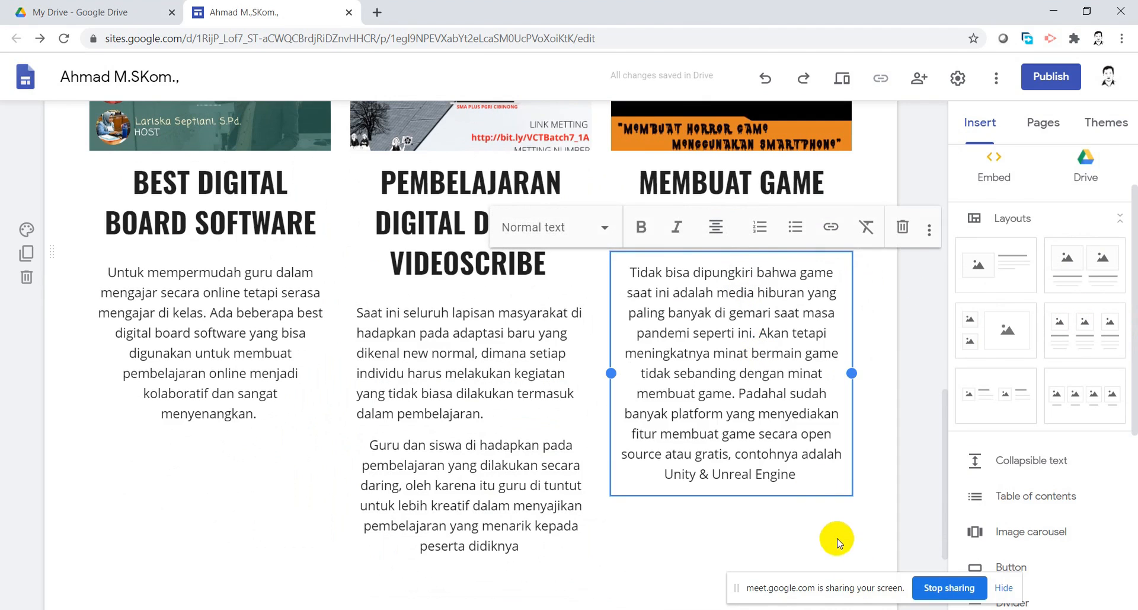
pyautogui.click(844, 516)
# Insert a new collapsible text block below the three cards
pyautogui.scroll(-3, 648, 493)
pyautogui.scroll(6, 711, 409)
pyautogui.scroll(10, 715, 415)
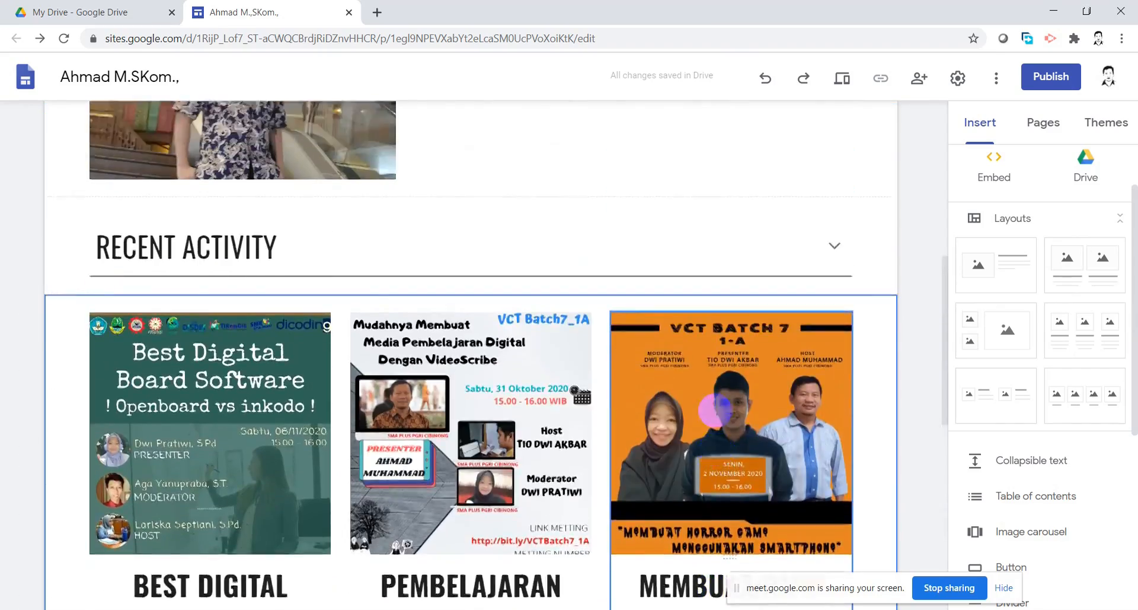
pyautogui.scroll(-6, 715, 409)
pyautogui.scroll(-8, 716, 409)
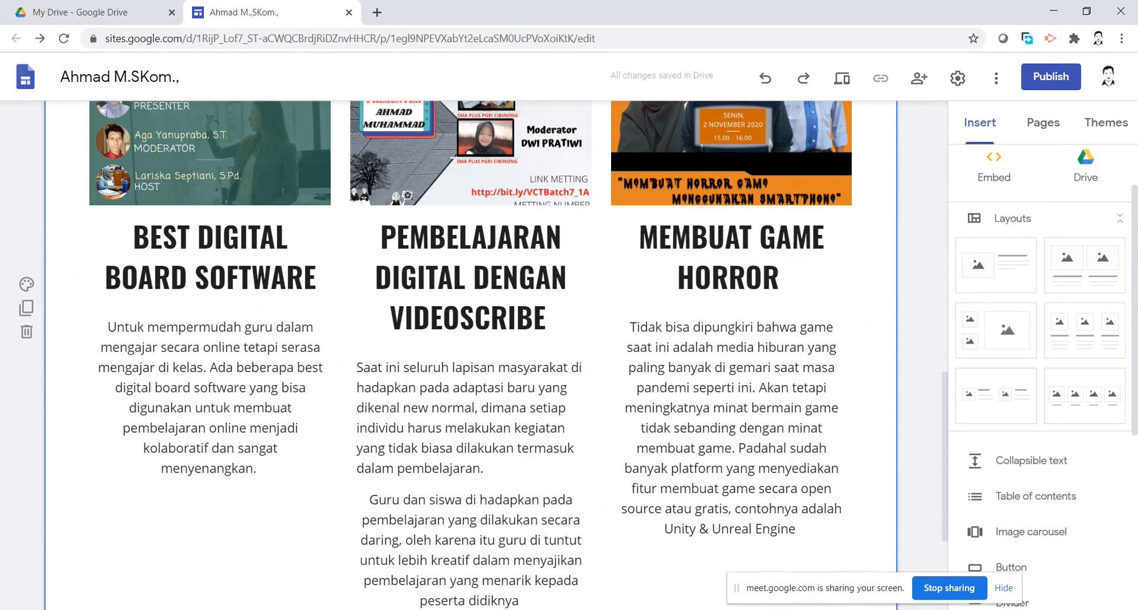
pyautogui.scroll(-4, 765, 451)
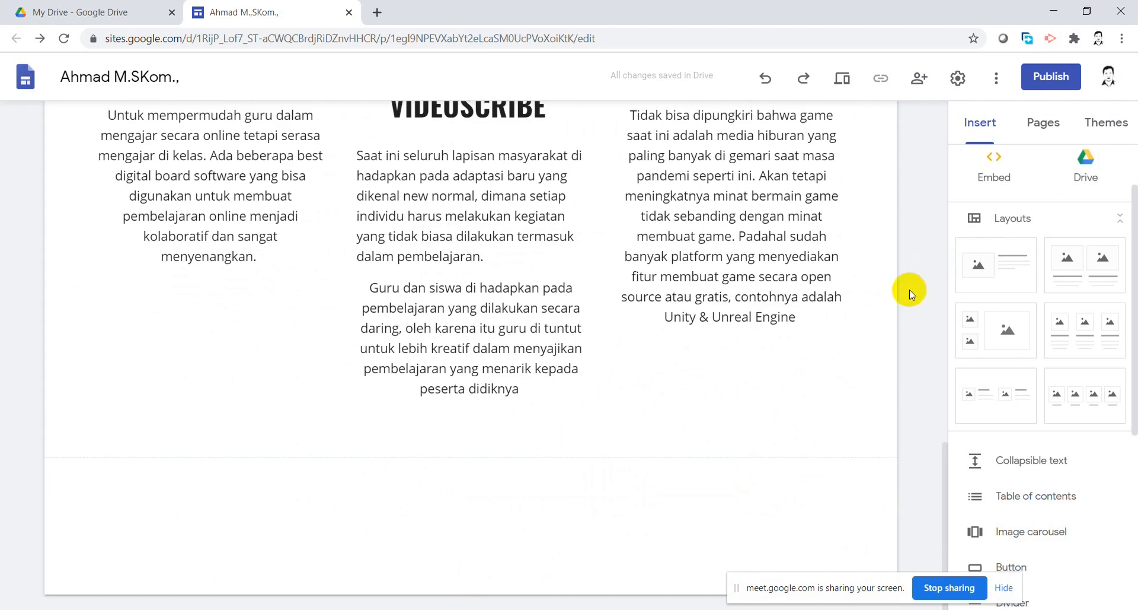
pyautogui.click(837, 521)
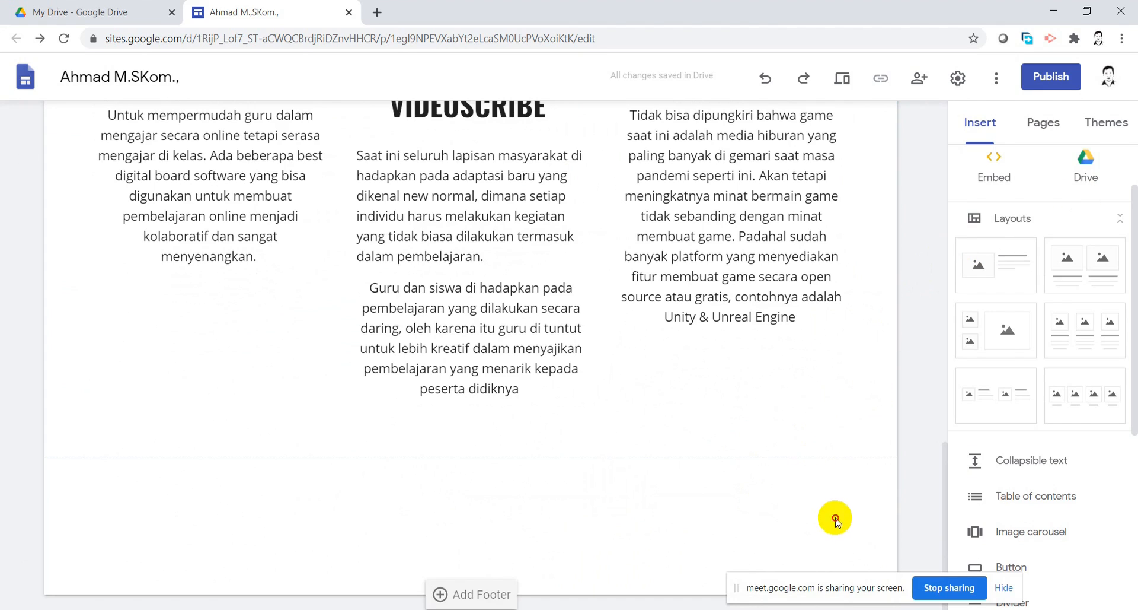
pyautogui.scroll(-4, 1008, 468)
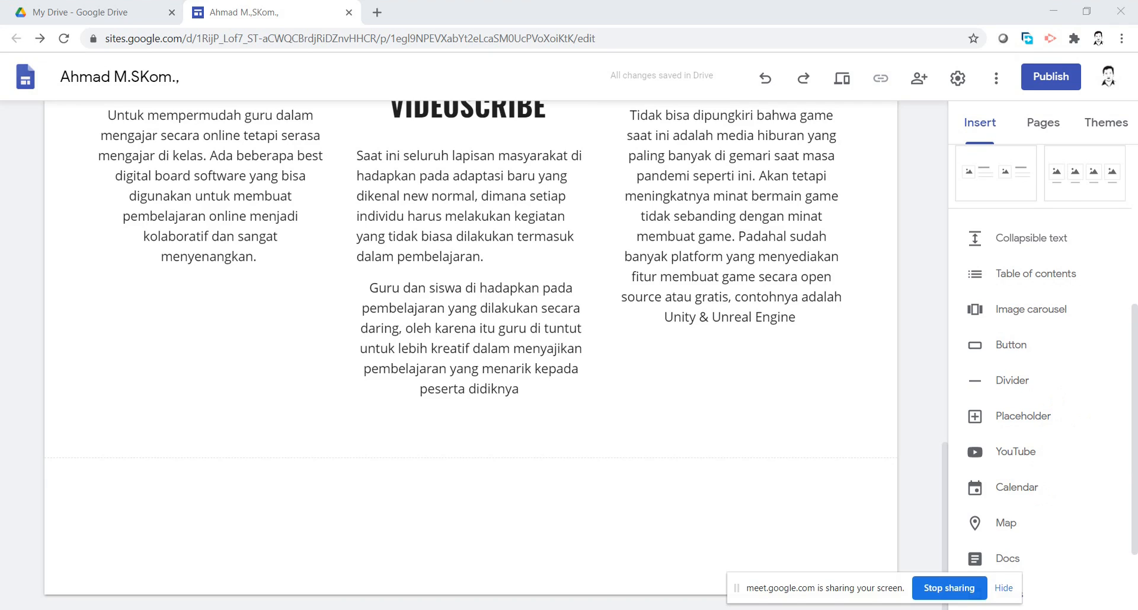
pyautogui.click(1002, 238)
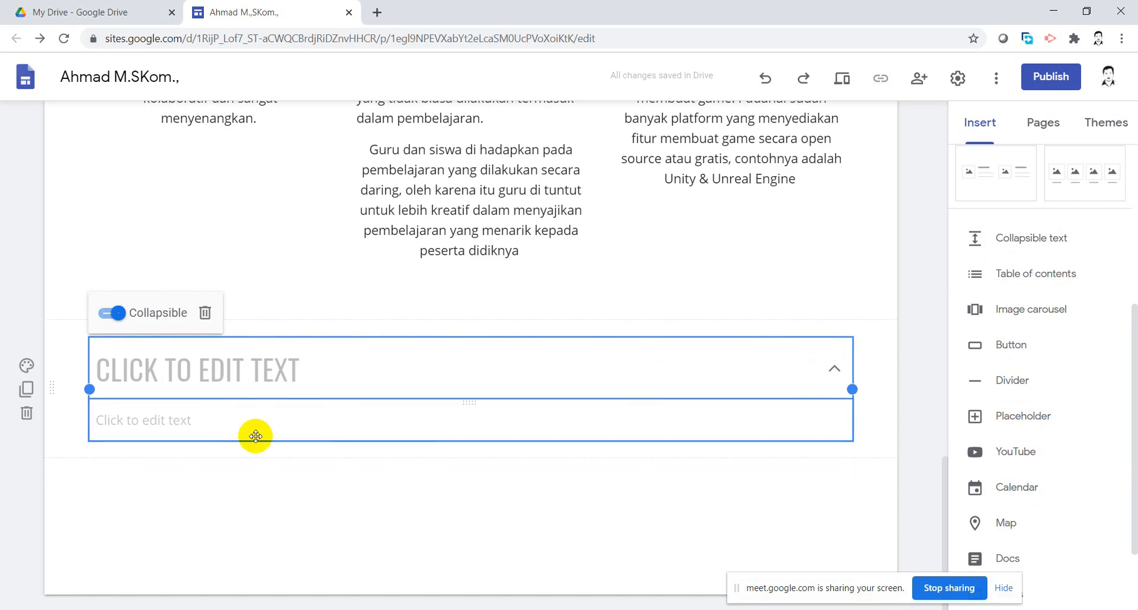
pyautogui.click(273, 375)
pyautogui.write('OUR')
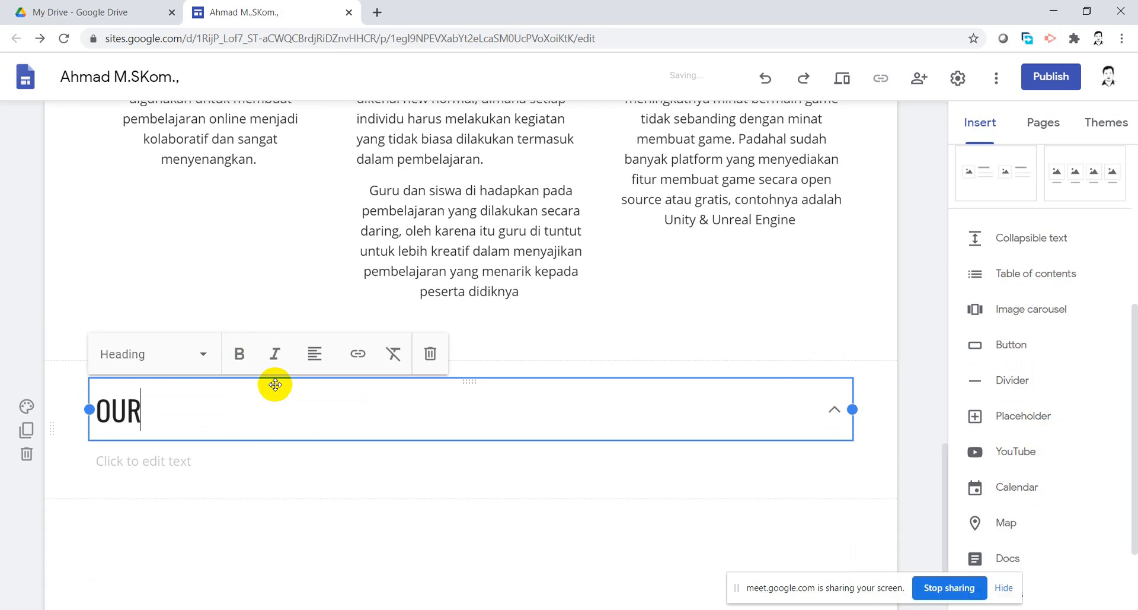
pyautogui.write(' CHANNEL')
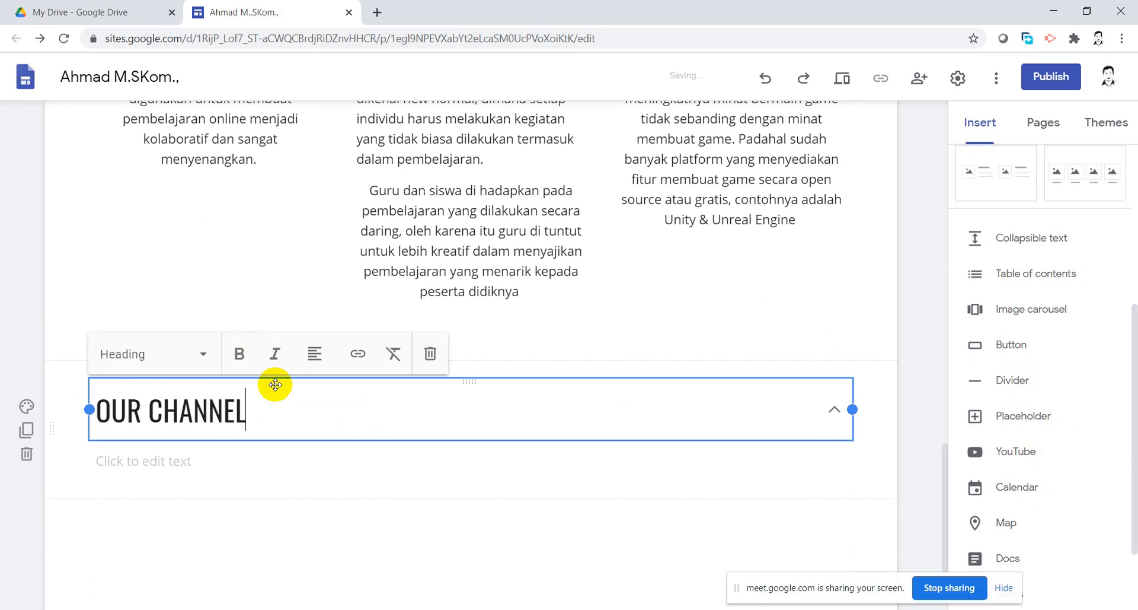
pyautogui.click(209, 468)
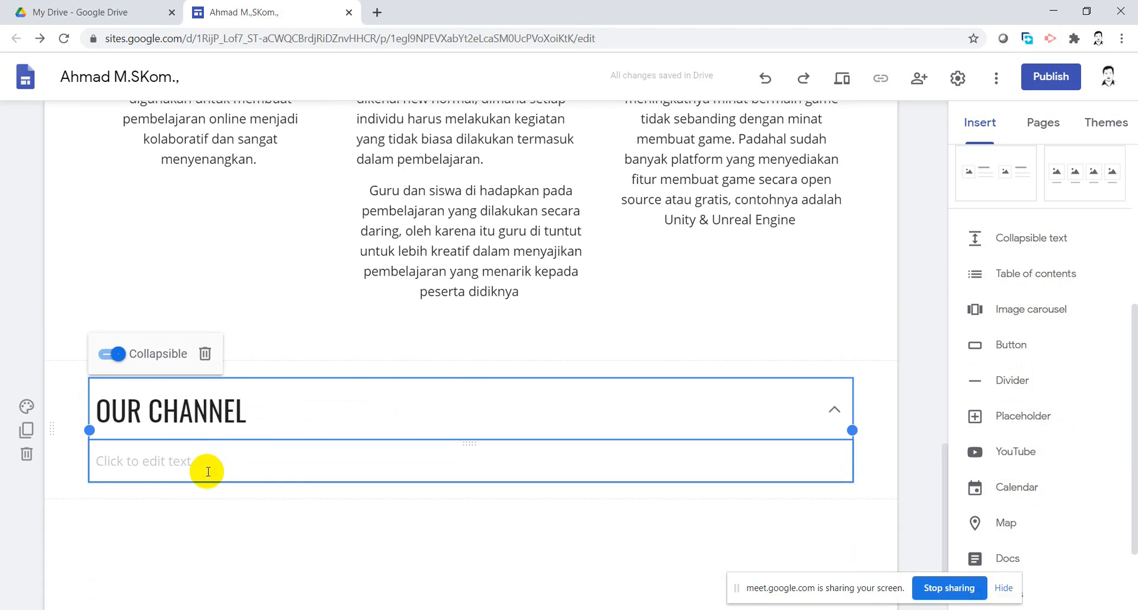
pyautogui.click(212, 465)
pyautogui.write('kun')
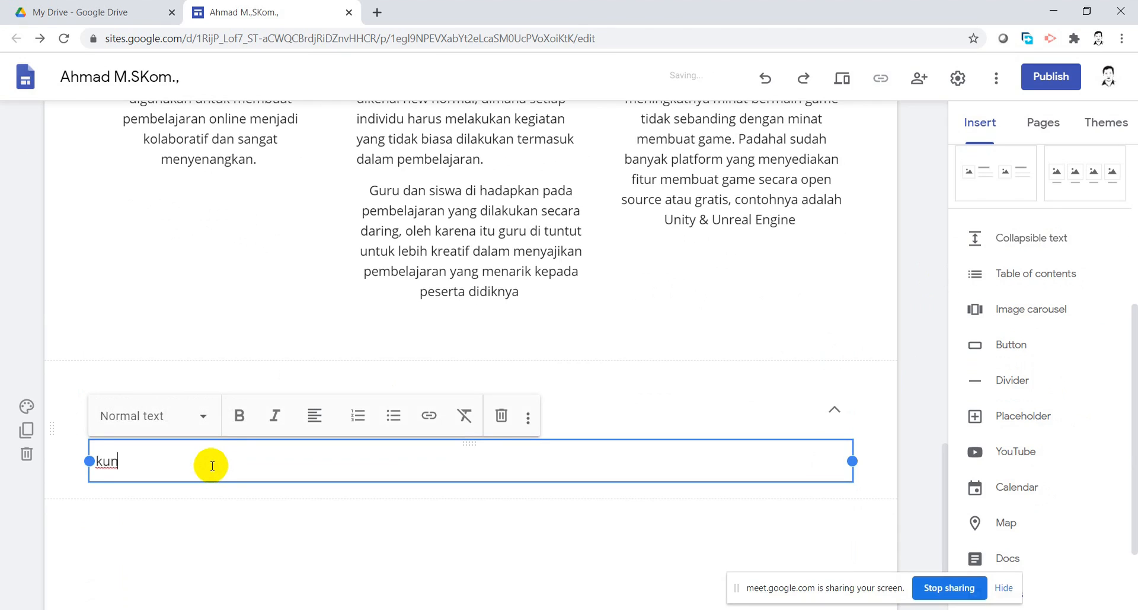
pyautogui.write('jungi kami di chanel')
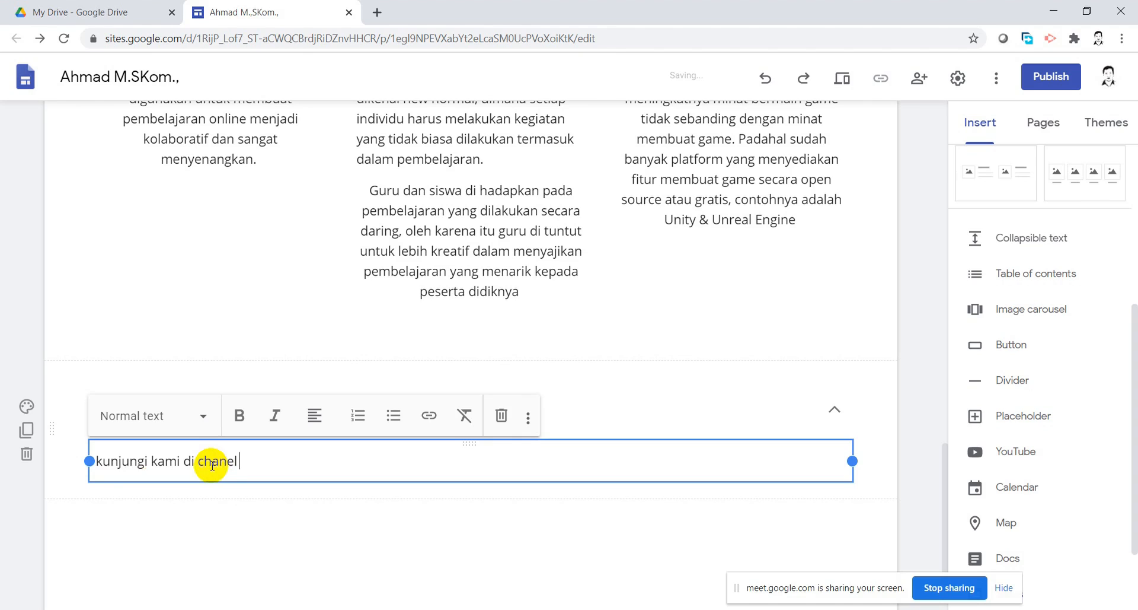
pyautogui.write(' Youtube')
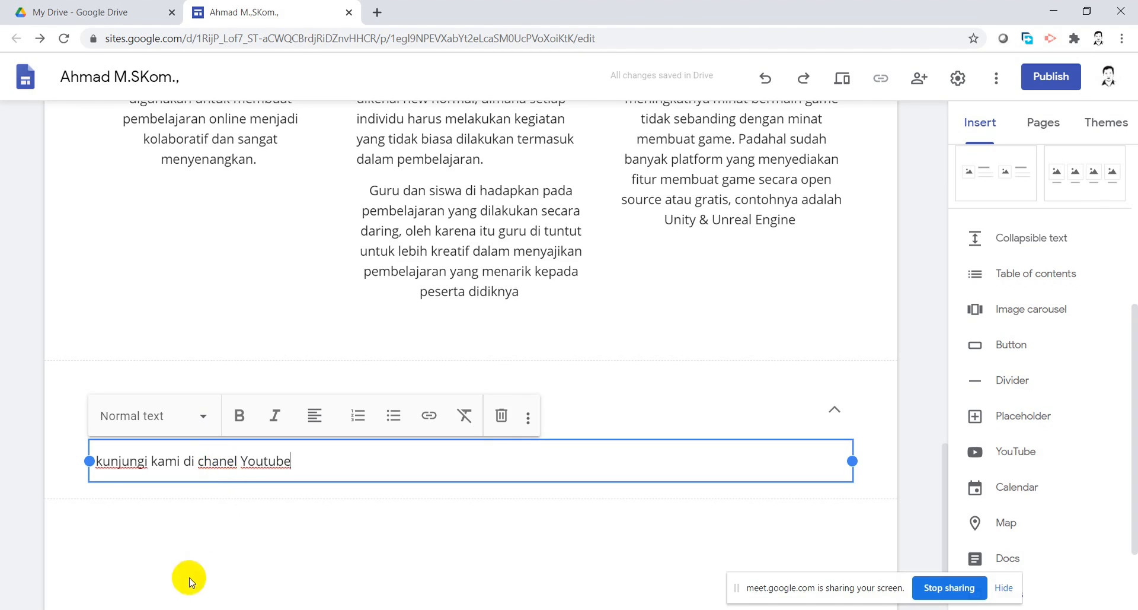
pyautogui.click(424, 520)
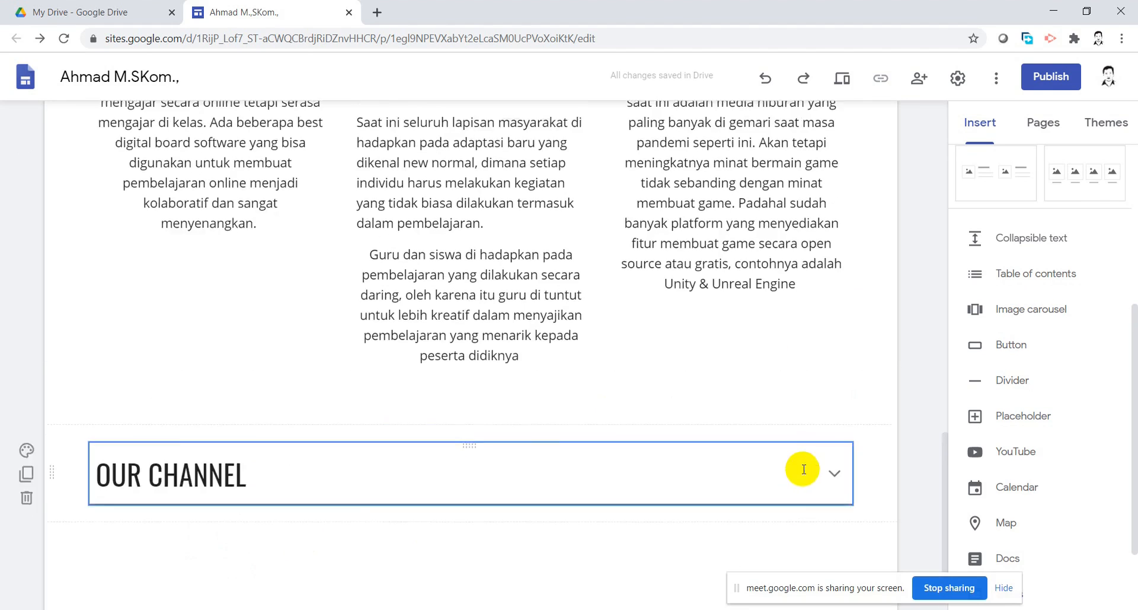
pyautogui.scroll(-2, 1037, 445)
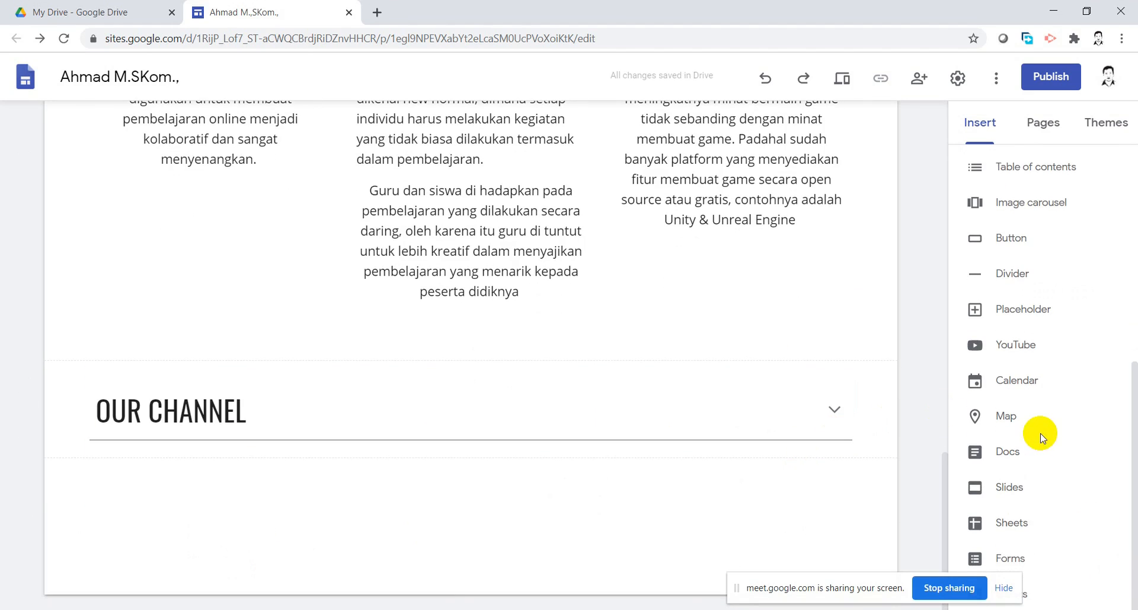
pyautogui.moveTo(898, 590); pyautogui.dragTo(1026, 26)
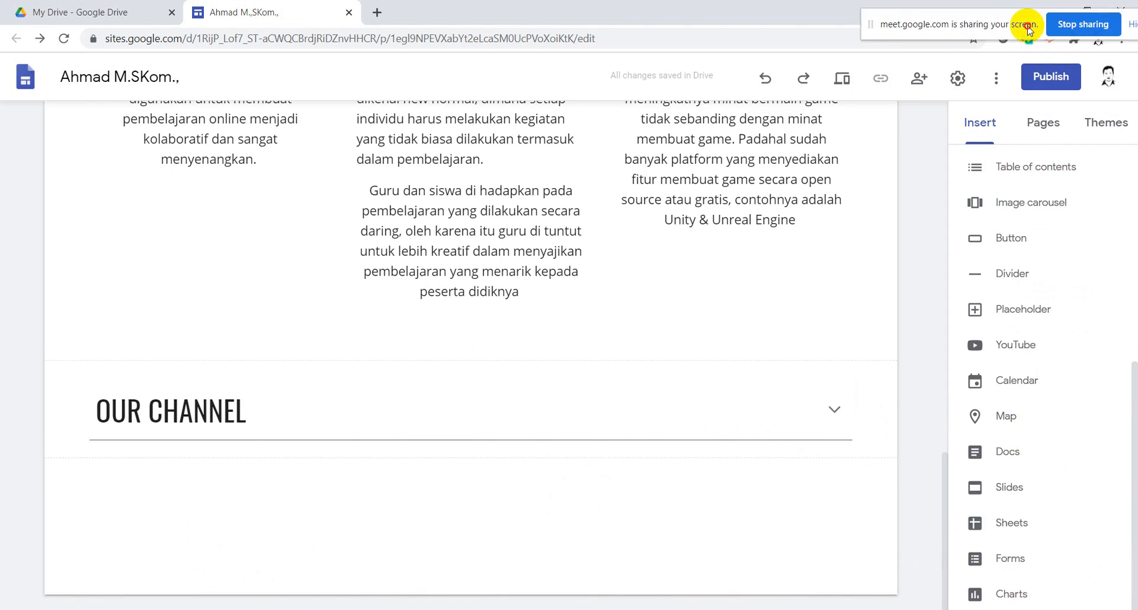
# Embed uploaded videos: Setting Router, Autocad floor plan, blank-screen Sparkol, Order list and UnOrder list
pyautogui.click(1033, 348)
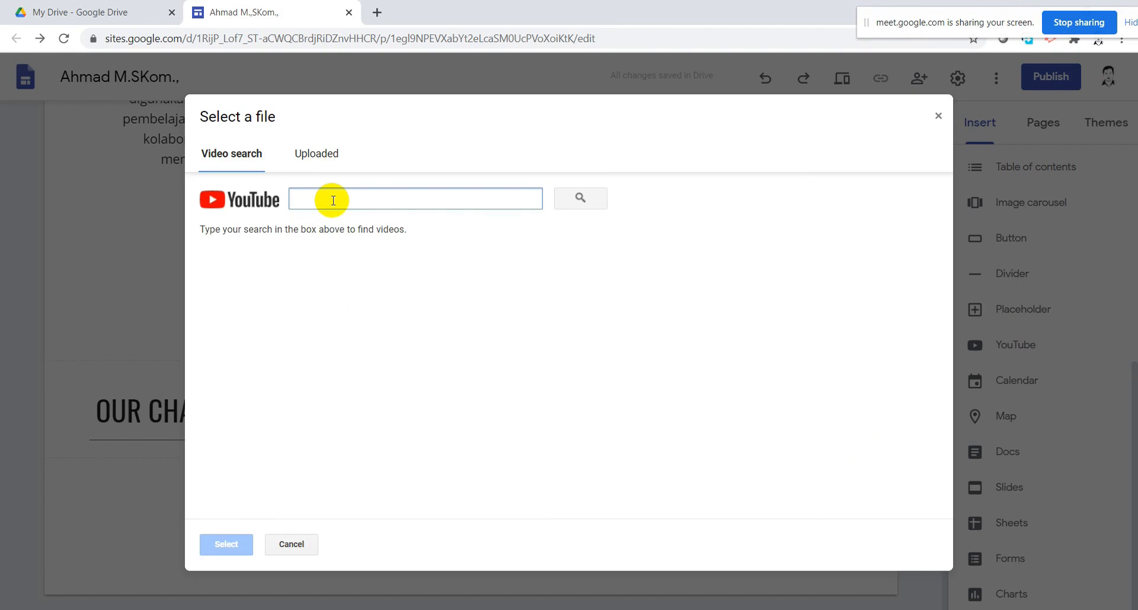
pyautogui.click(317, 159)
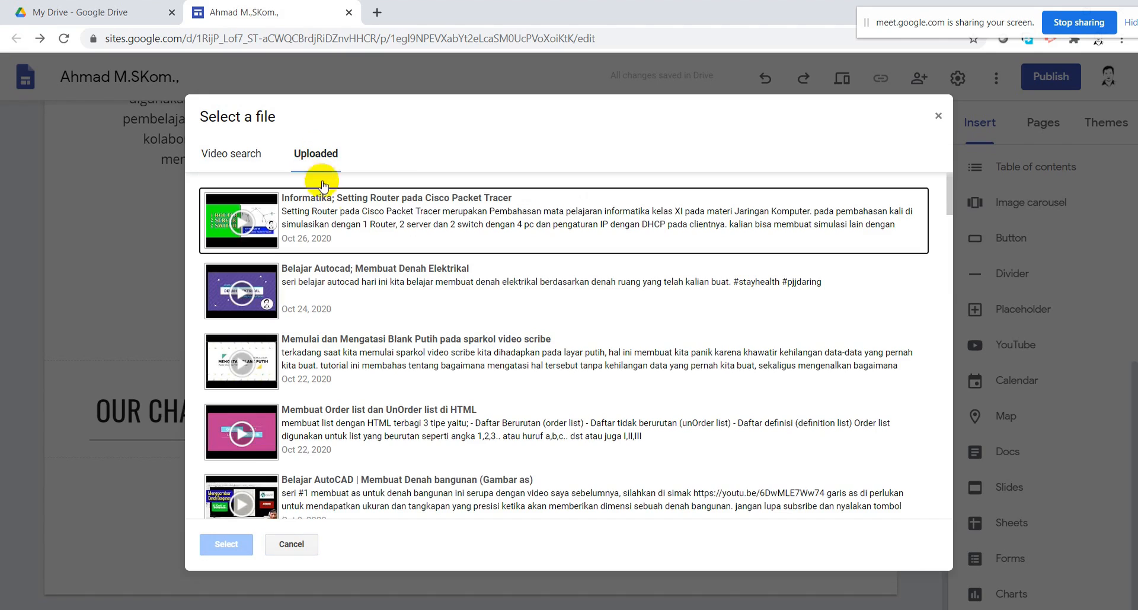
pyautogui.click(328, 230)
pyautogui.click(338, 289)
pyautogui.click(335, 353)
pyautogui.click(379, 436)
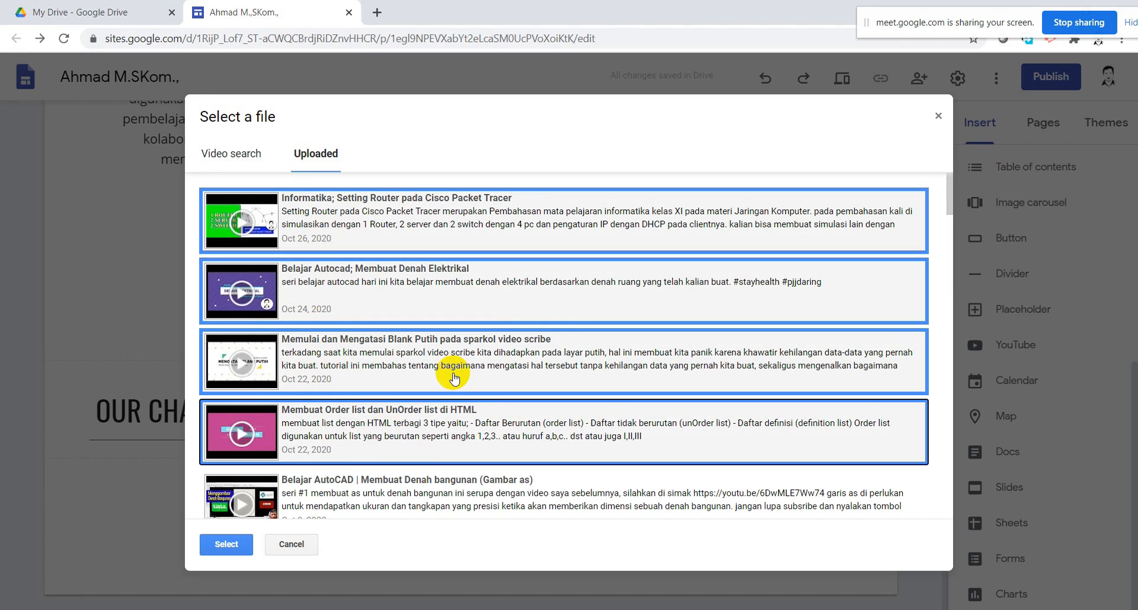
pyautogui.click(237, 544)
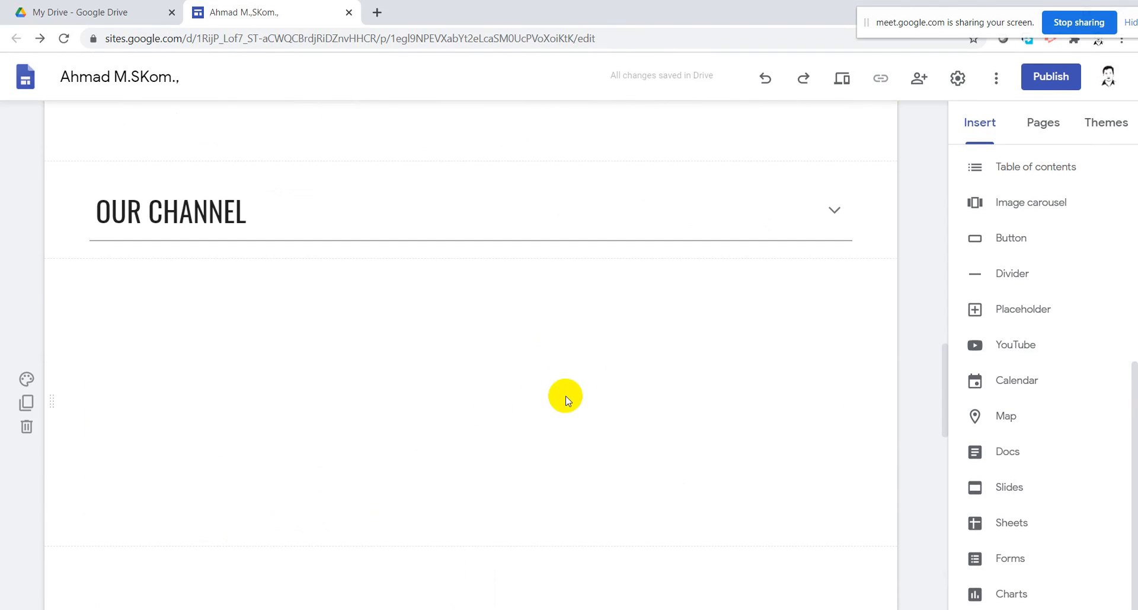
# Shrink the Order list video under OUR CHANNEL
pyautogui.scroll(-4, 527, 448)
pyautogui.scroll(-5, 527, 448)
pyautogui.scroll(7, 535, 442)
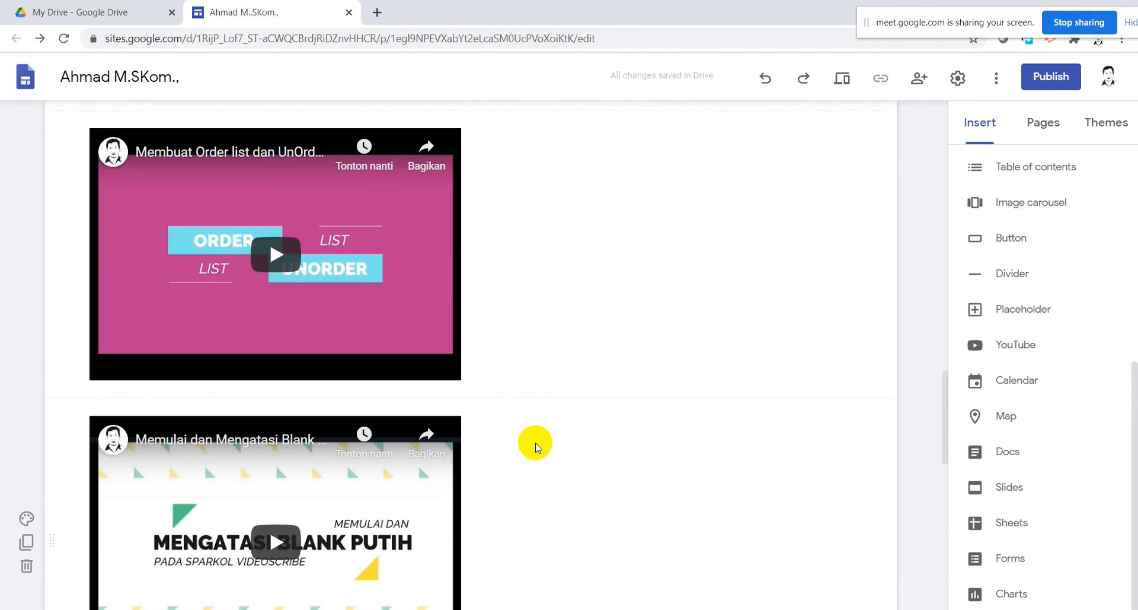
pyautogui.scroll(2, 536, 443)
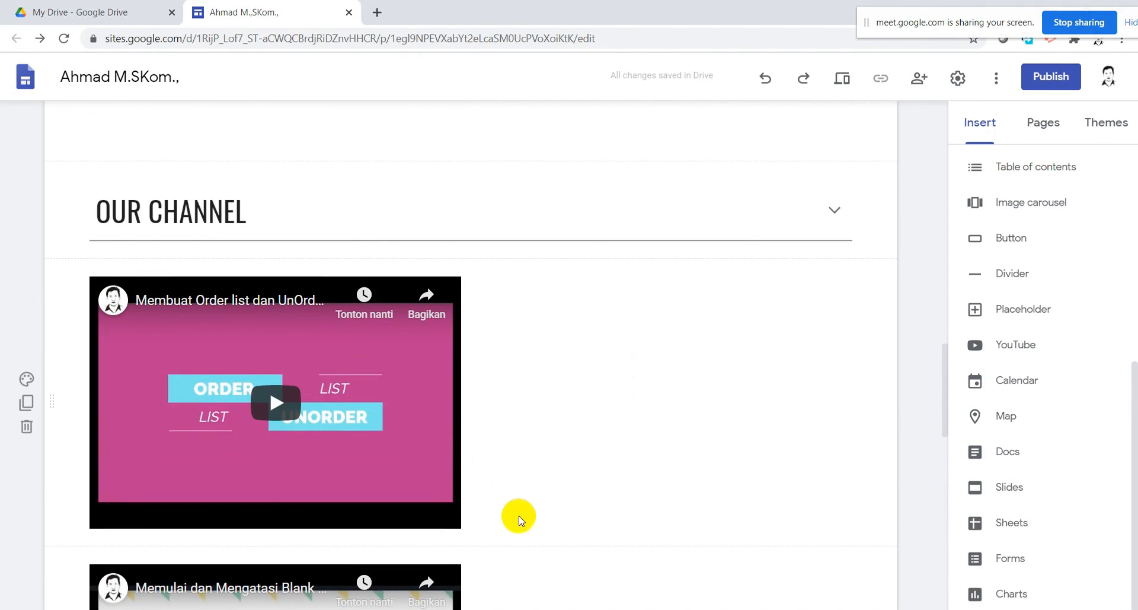
pyautogui.click(393, 472)
pyautogui.click(772, 456)
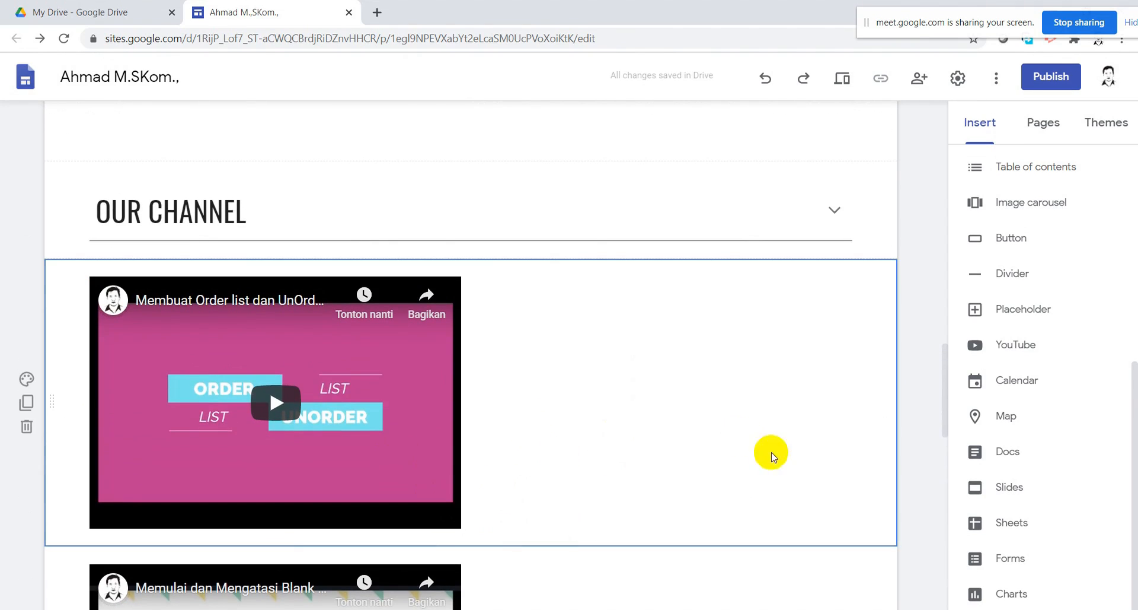
pyautogui.click(427, 516)
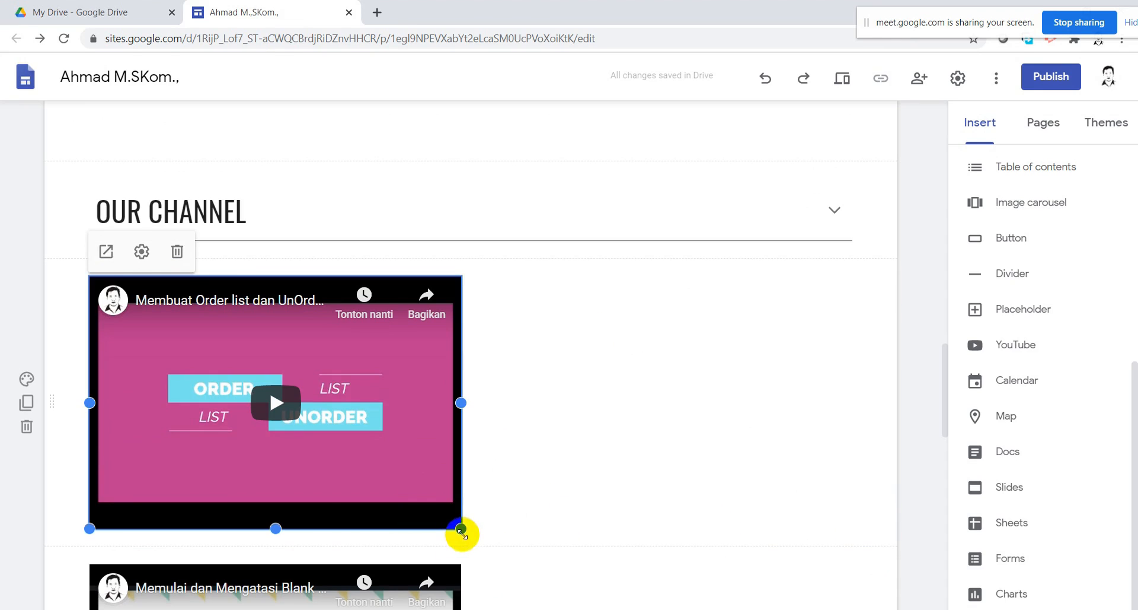
pyautogui.moveTo(461, 528); pyautogui.dragTo(335, 426)
# Move the second video beside the Order list video and resize it to match
pyautogui.click(387, 544)
pyautogui.moveTo(415, 486); pyautogui.dragTo(564, 465)
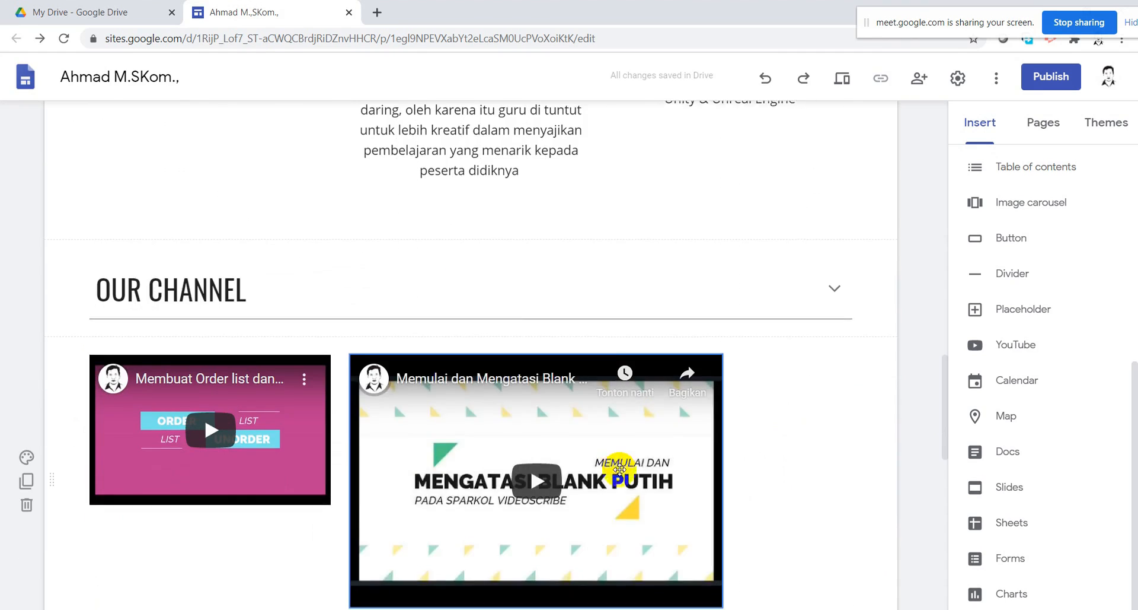
pyautogui.scroll(-5, 664, 415)
pyautogui.scroll(3, 707, 354)
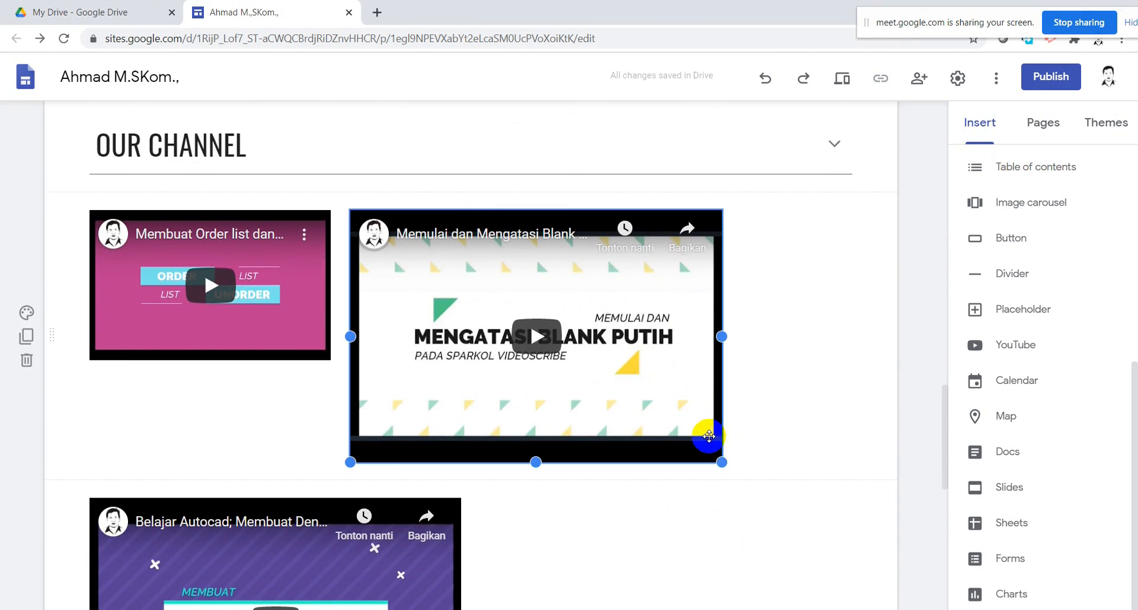
pyautogui.moveTo(722, 460); pyautogui.dragTo(592, 364)
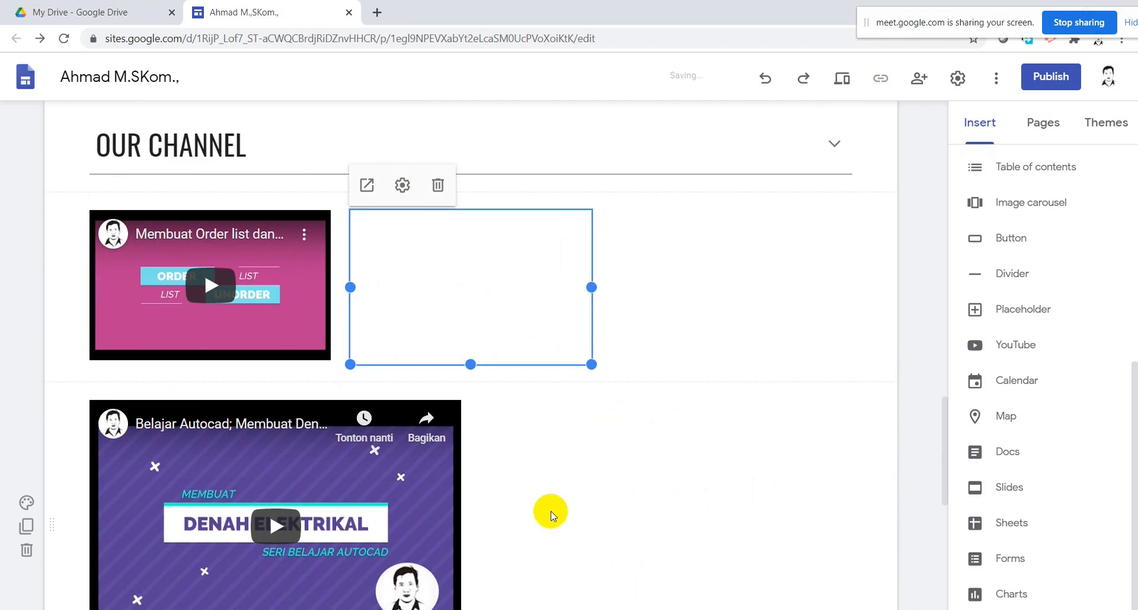
pyautogui.moveTo(592, 364); pyautogui.dragTo(572, 359)
# Shrink the Setting Router video and place it as the third video in the row
pyautogui.click(462, 396)
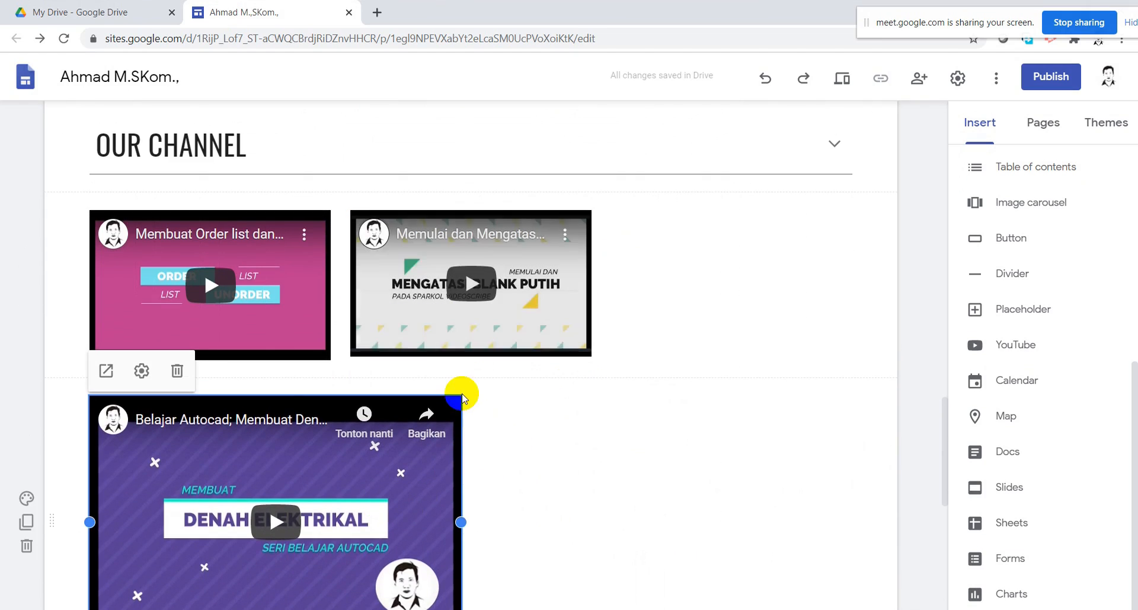
pyautogui.scroll(-3, 504, 480)
pyautogui.moveTo(463, 493); pyautogui.dragTo(328, 416)
pyautogui.click(440, 490)
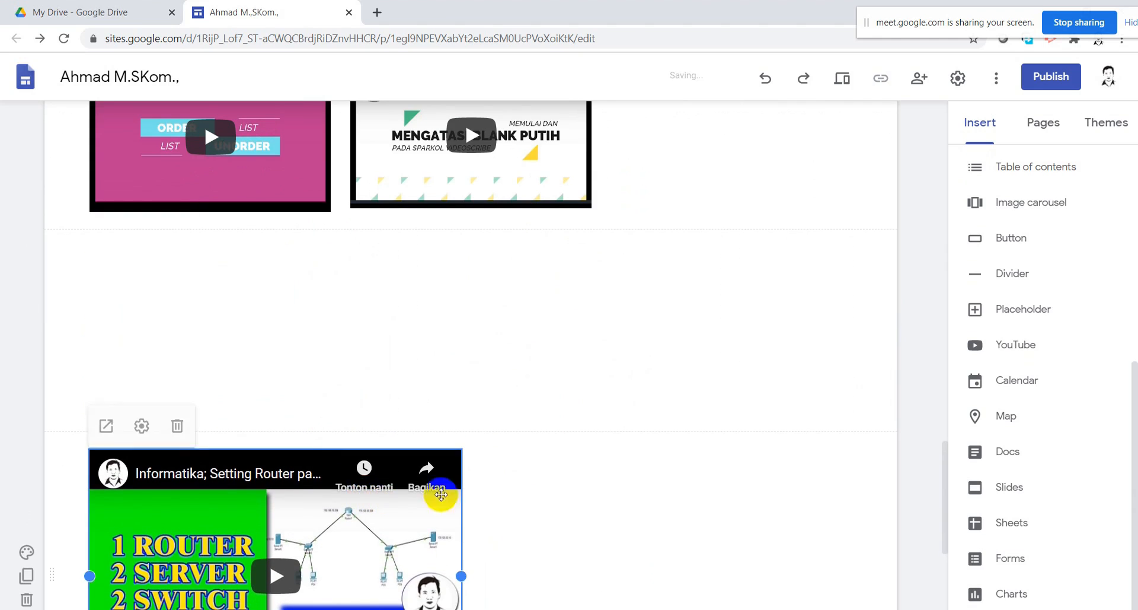
pyautogui.scroll(-4, 462, 486)
pyautogui.moveTo(460, 478); pyautogui.dragTo(333, 391)
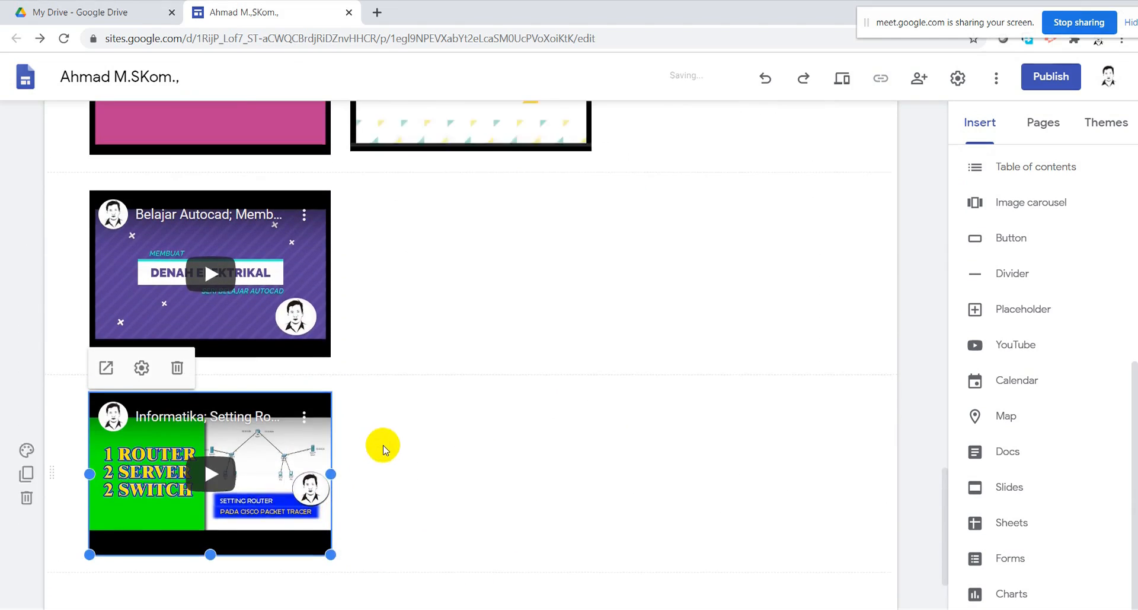
pyautogui.moveTo(286, 468); pyautogui.dragTo(427, 362)
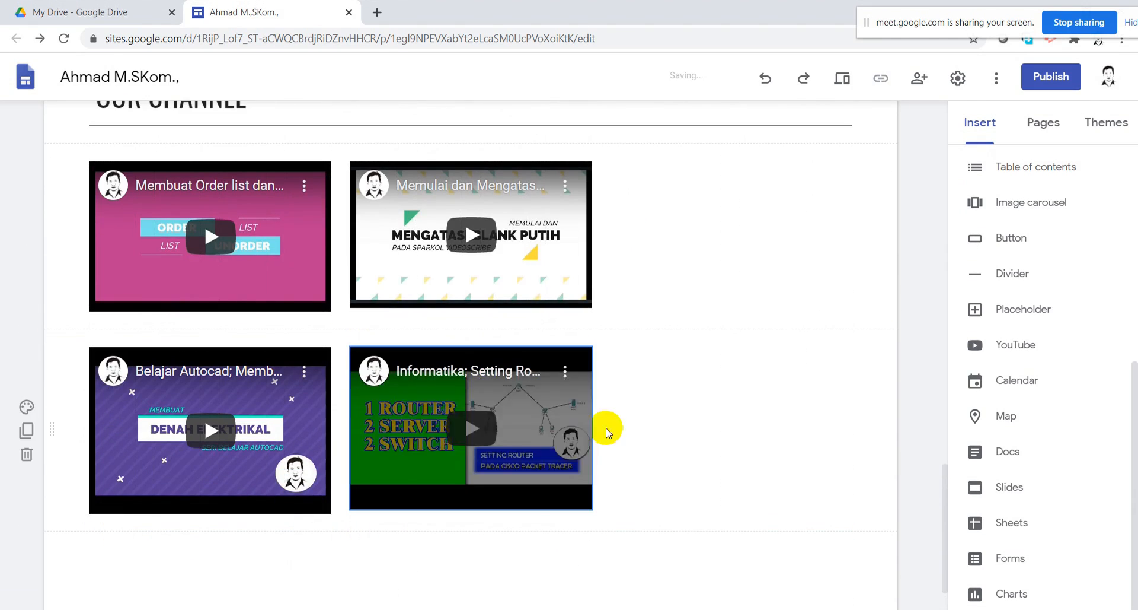
pyautogui.moveTo(461, 441); pyautogui.dragTo(631, 326)
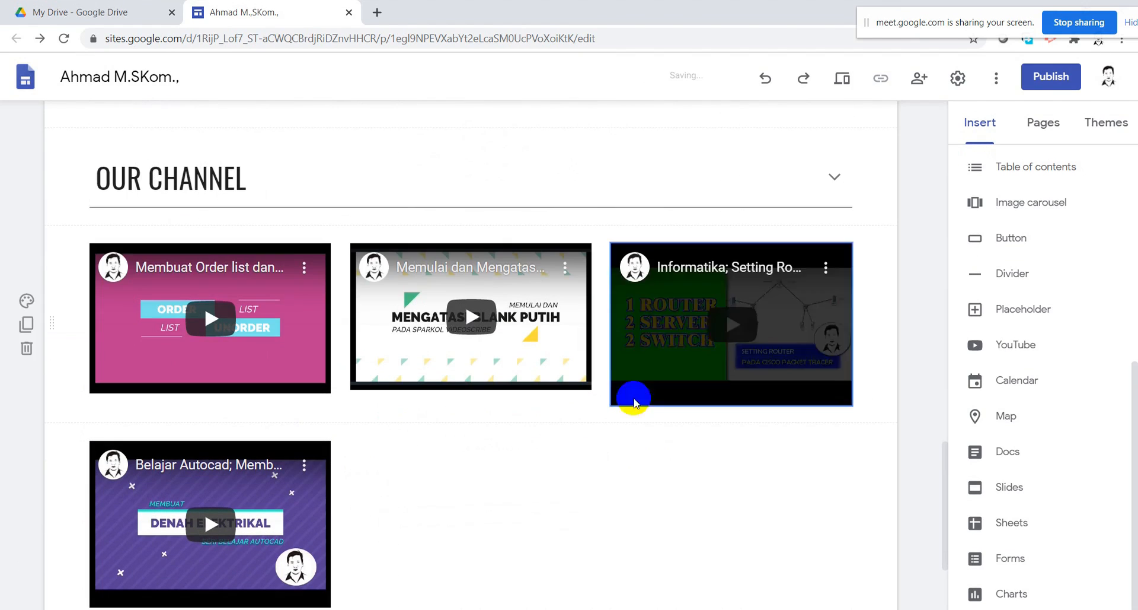
pyautogui.moveTo(851, 405); pyautogui.dragTo(826, 396)
# Delete the leftover section holding the Autocad video
pyautogui.click(585, 491)
pyautogui.scroll(-1, 283, 511)
pyautogui.scroll(-1, 282, 511)
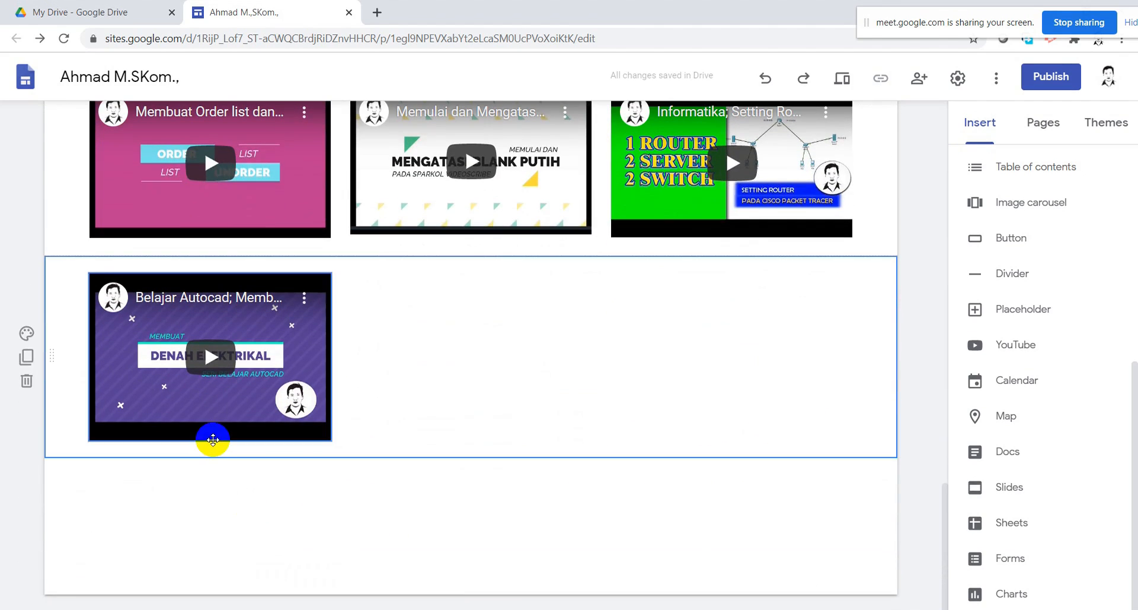
pyautogui.scroll(1, 213, 440)
pyautogui.click(26, 453)
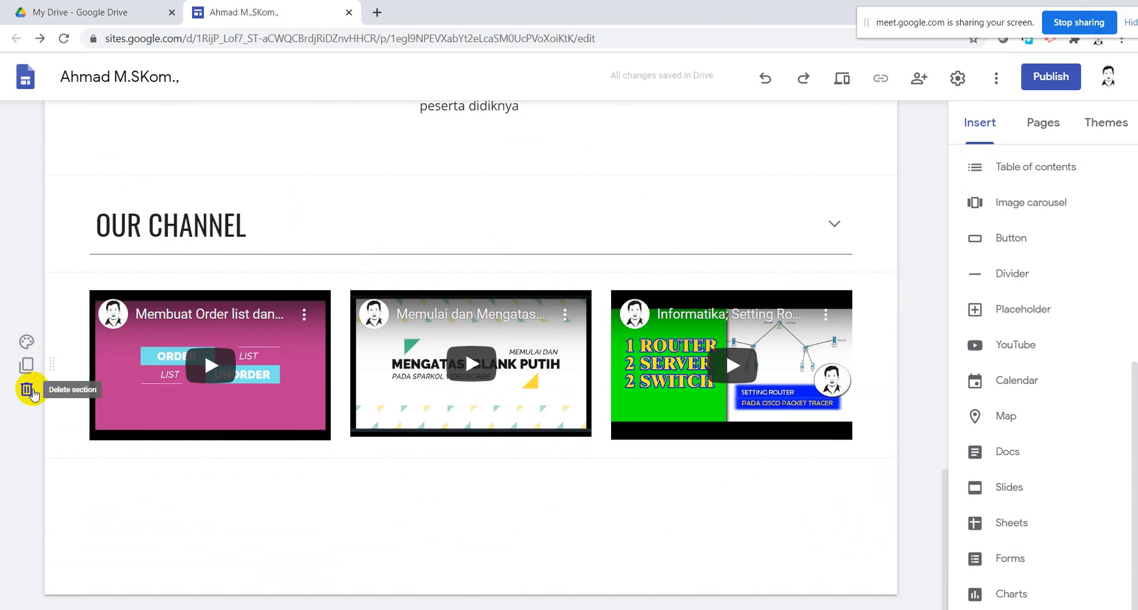
pyautogui.click(227, 222)
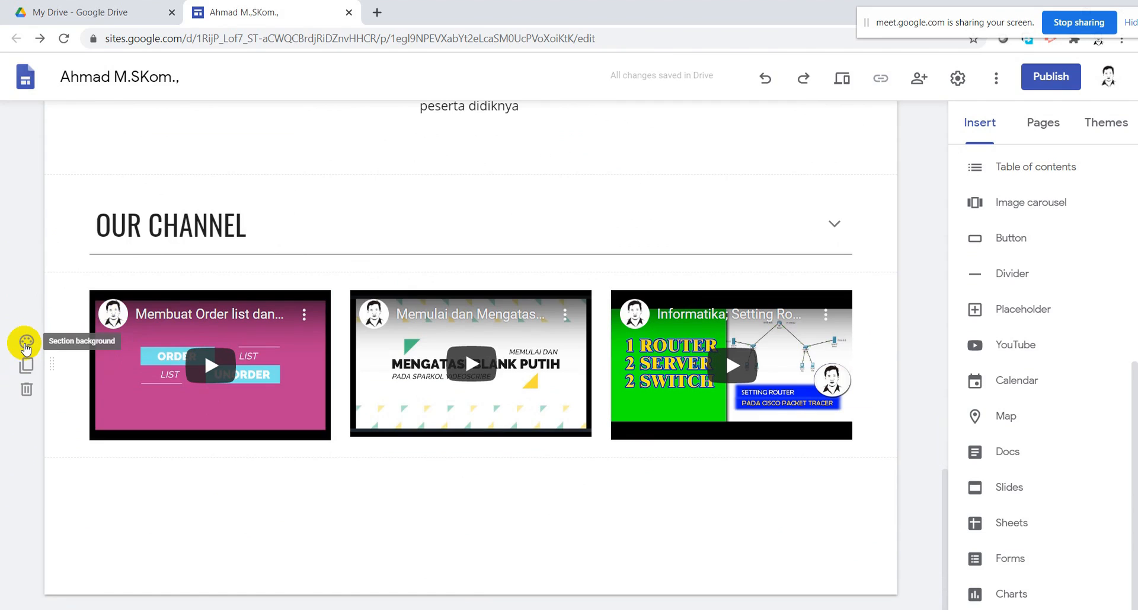
pyautogui.click(25, 205)
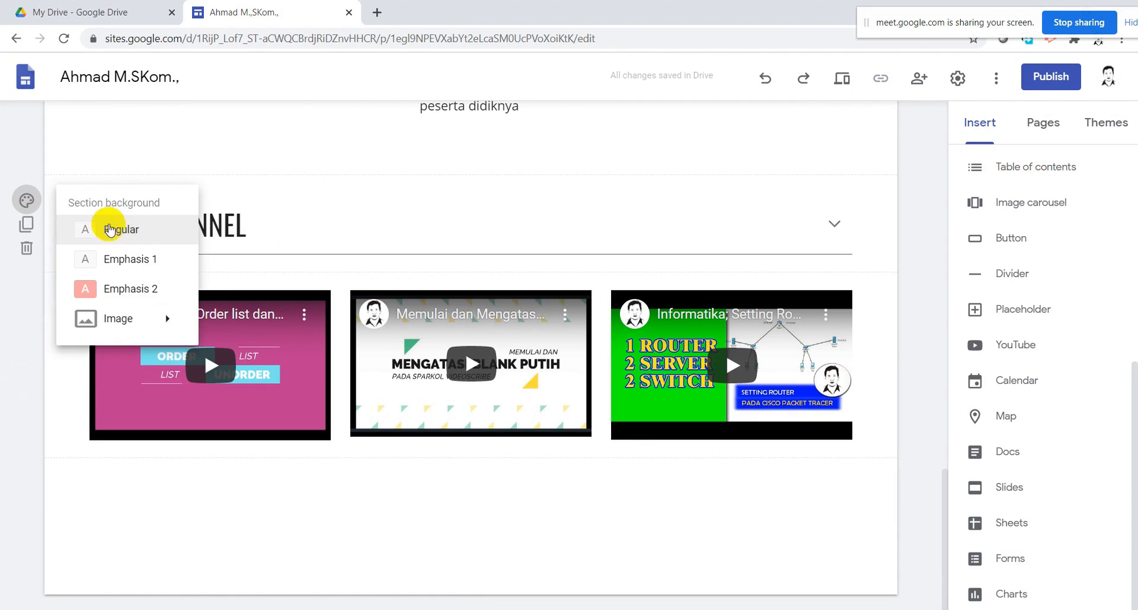
pyautogui.click(136, 288)
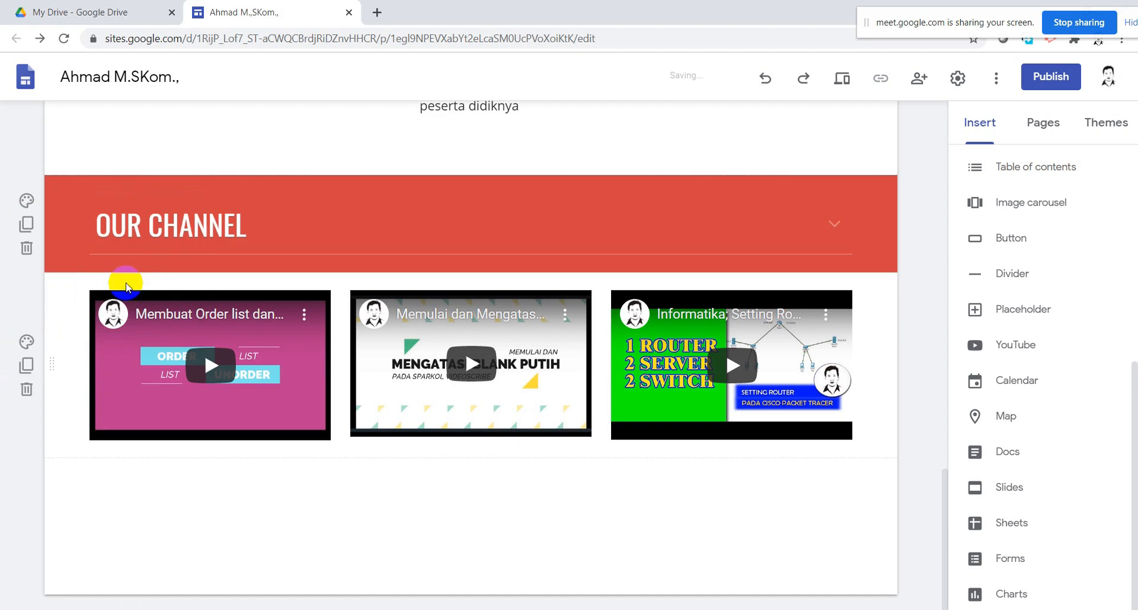
pyautogui.scroll(3, 403, 330)
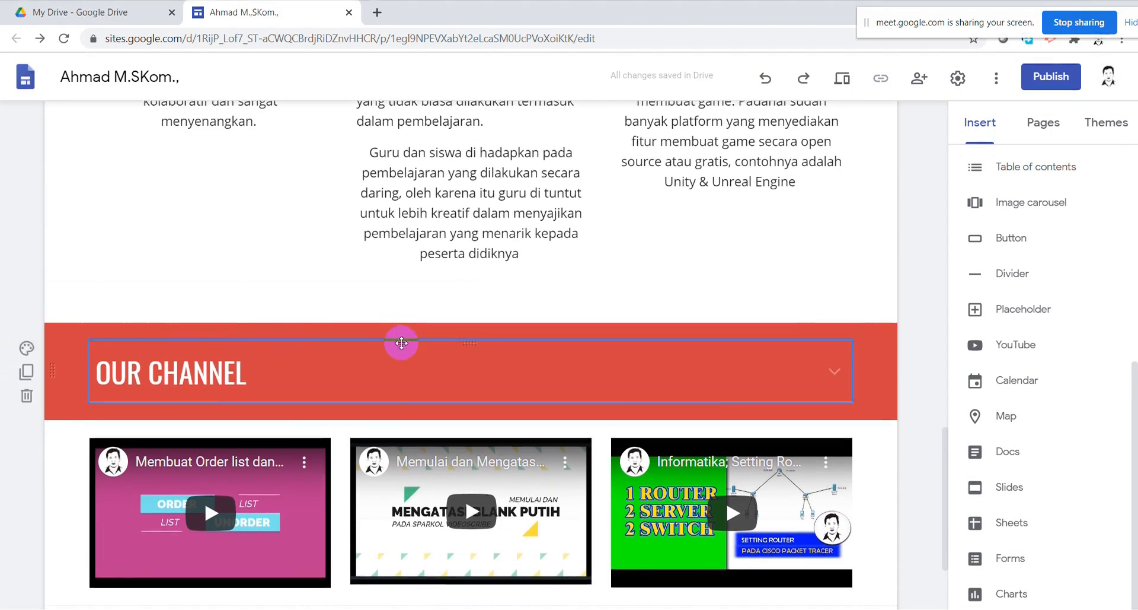
pyautogui.scroll(-3, 402, 342)
pyautogui.click(24, 202)
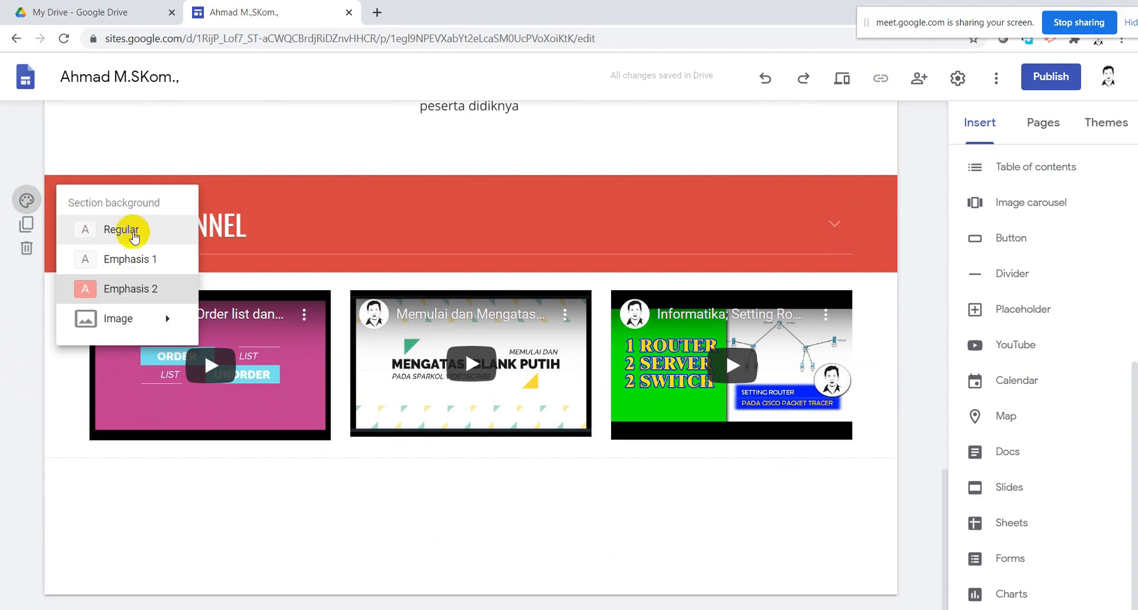
pyautogui.click(126, 231)
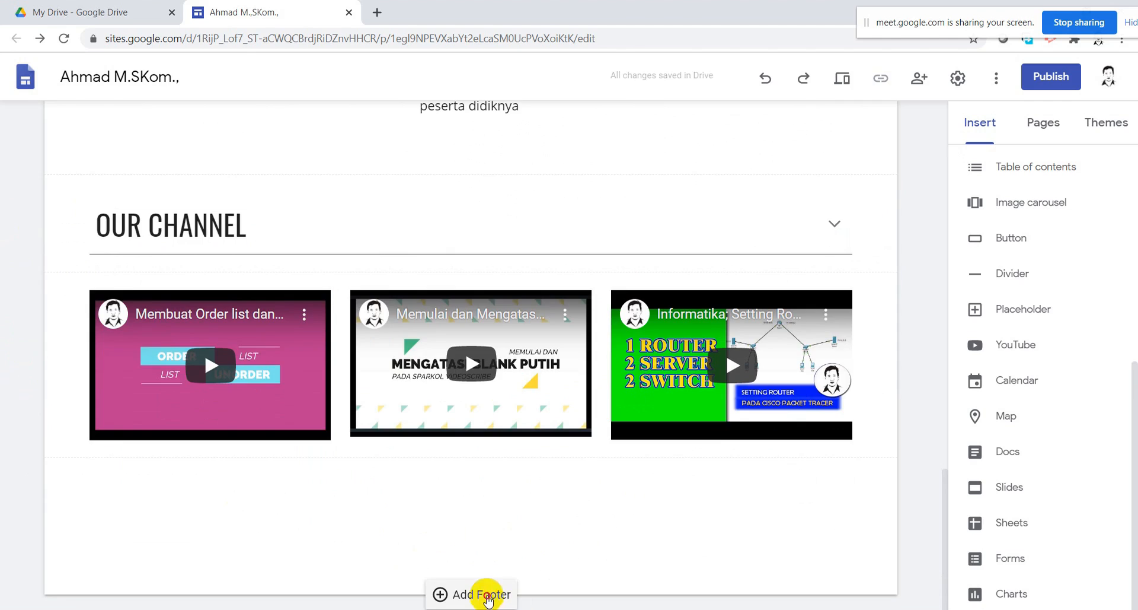
pyautogui.click(503, 603)
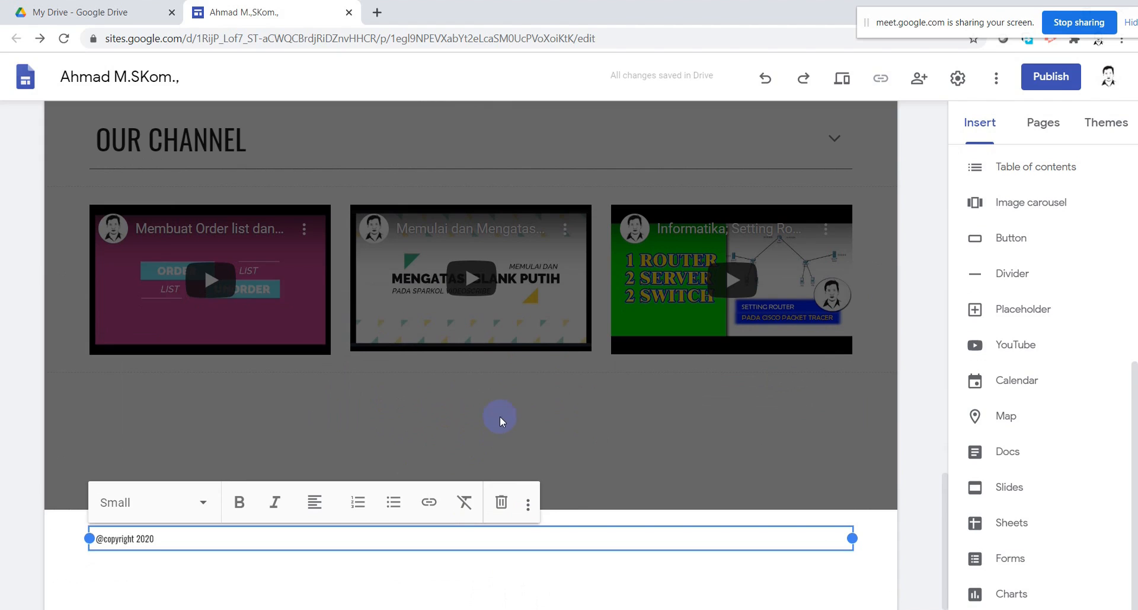
pyautogui.click(315, 504)
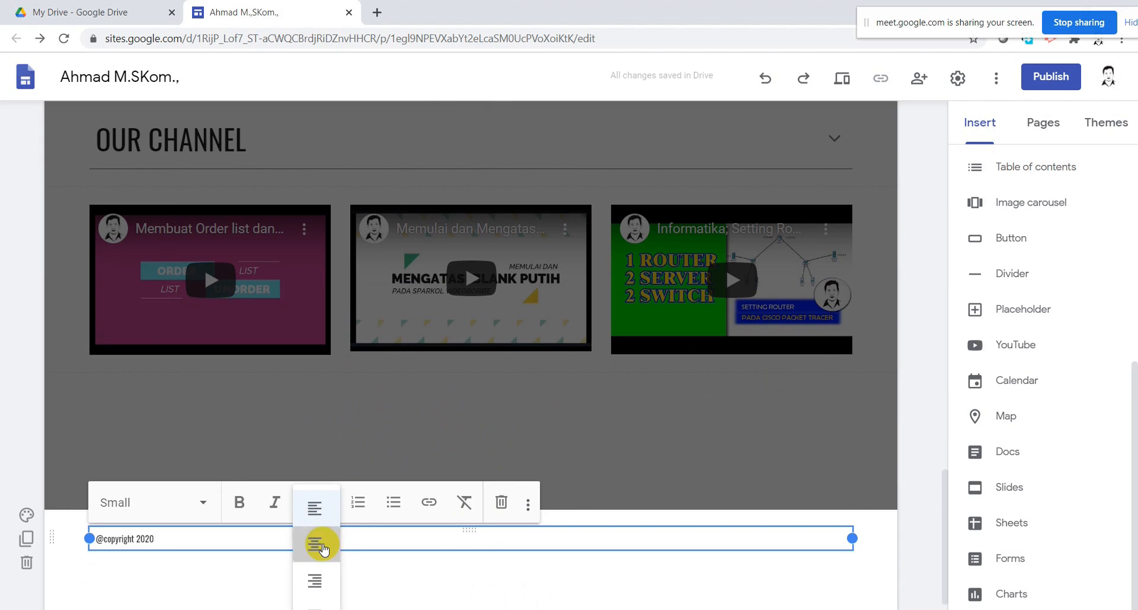
pyautogui.click(314, 544)
pyautogui.click(26, 514)
pyautogui.moveTo(126, 571)
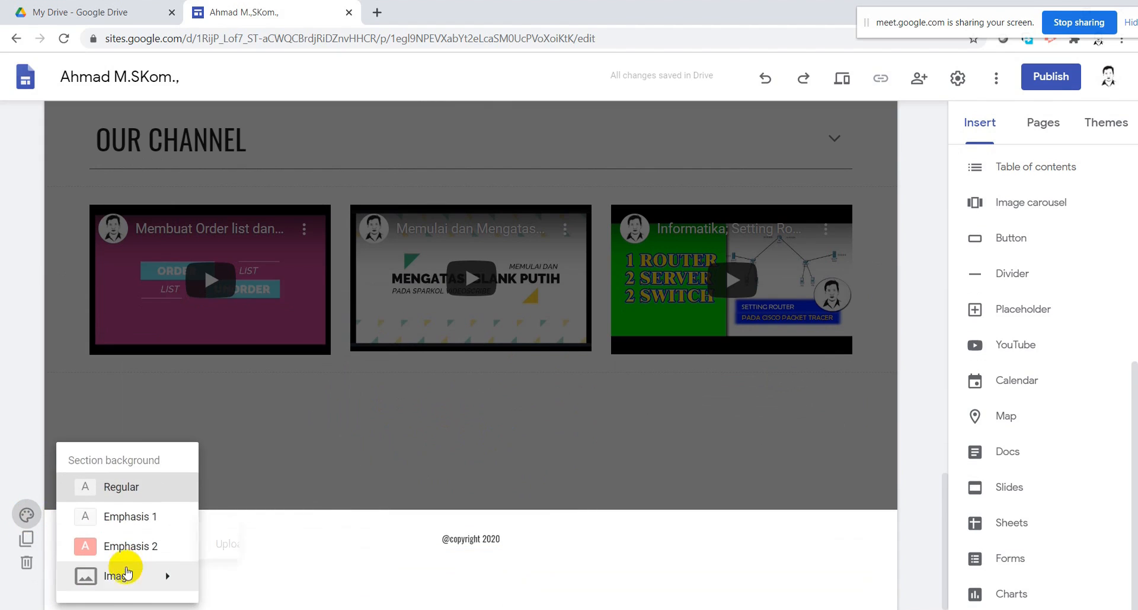
pyautogui.click(148, 543)
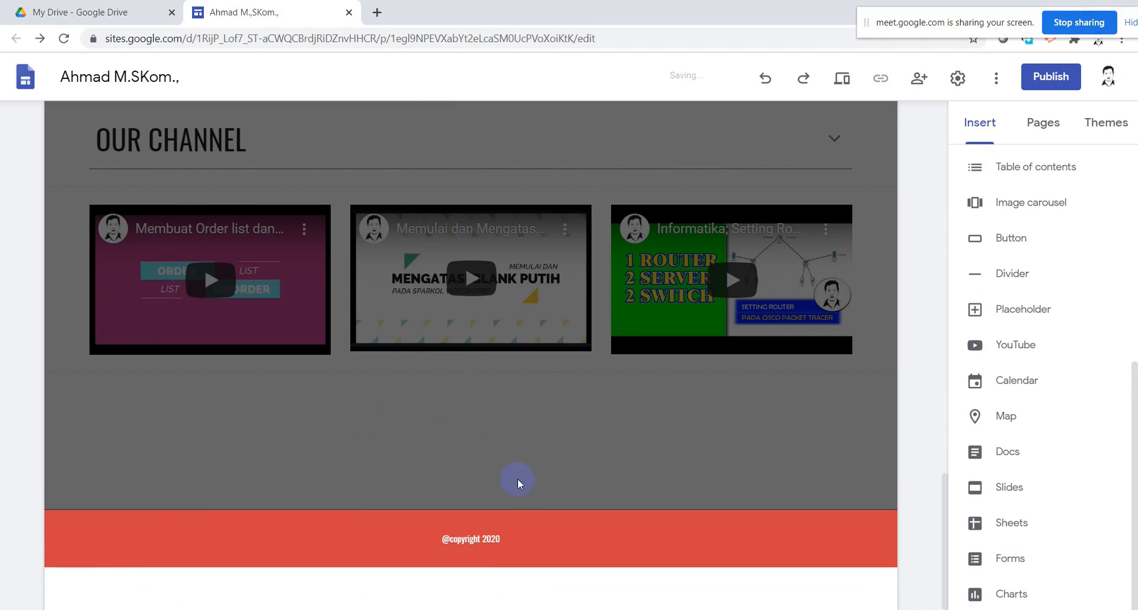
pyautogui.scroll(20, 680, 437)
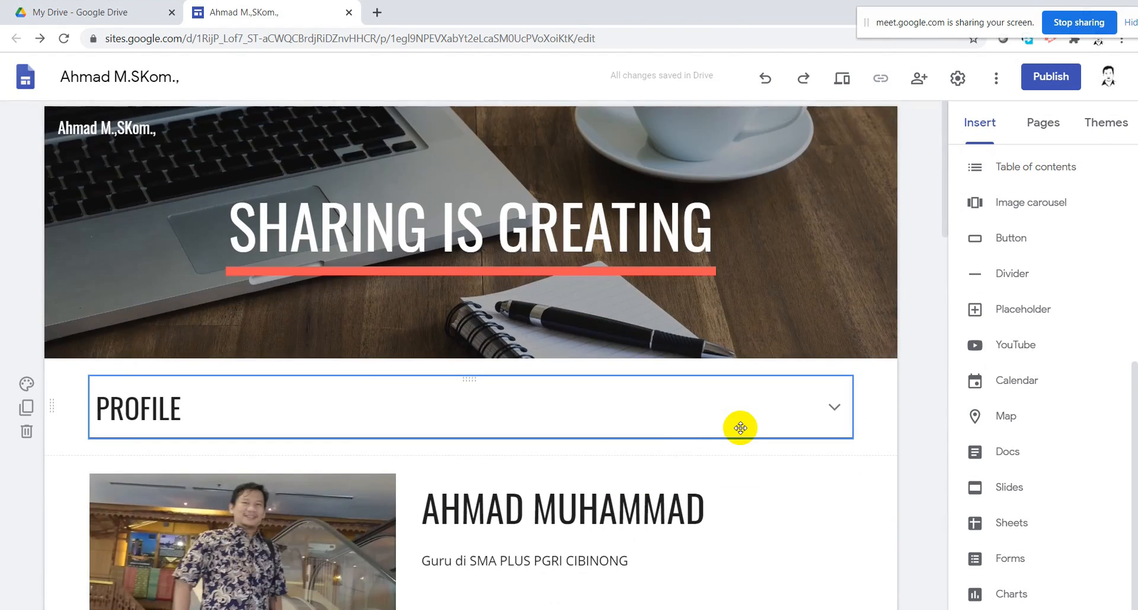
pyautogui.click(843, 78)
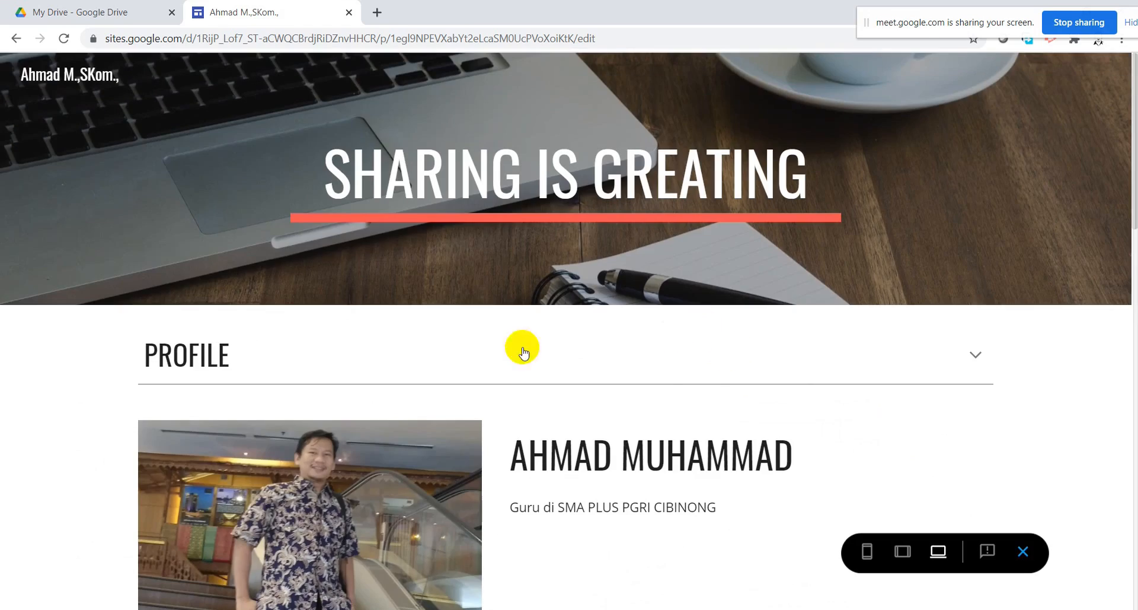
pyautogui.scroll(-4, 628, 493)
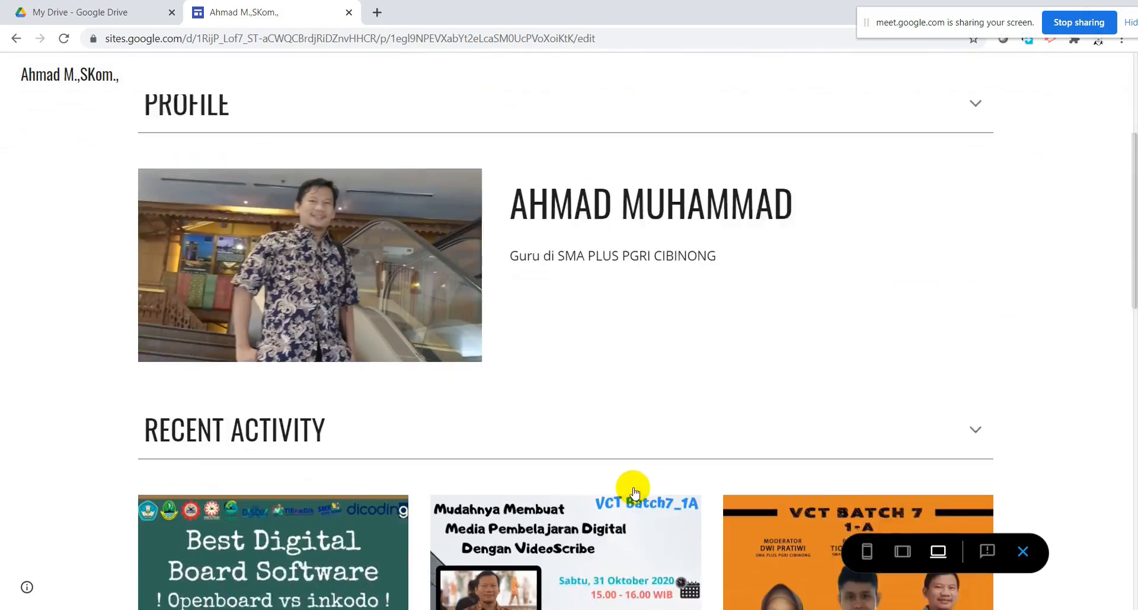
pyautogui.scroll(-8, 633, 492)
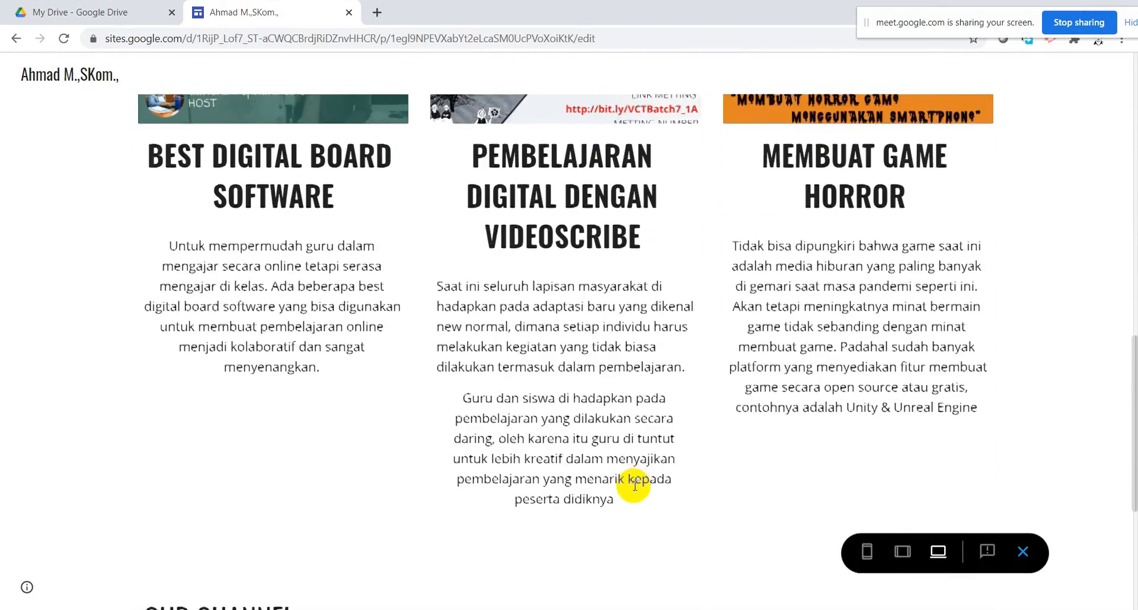
pyautogui.scroll(-5, 634, 485)
pyautogui.scroll(12, 636, 486)
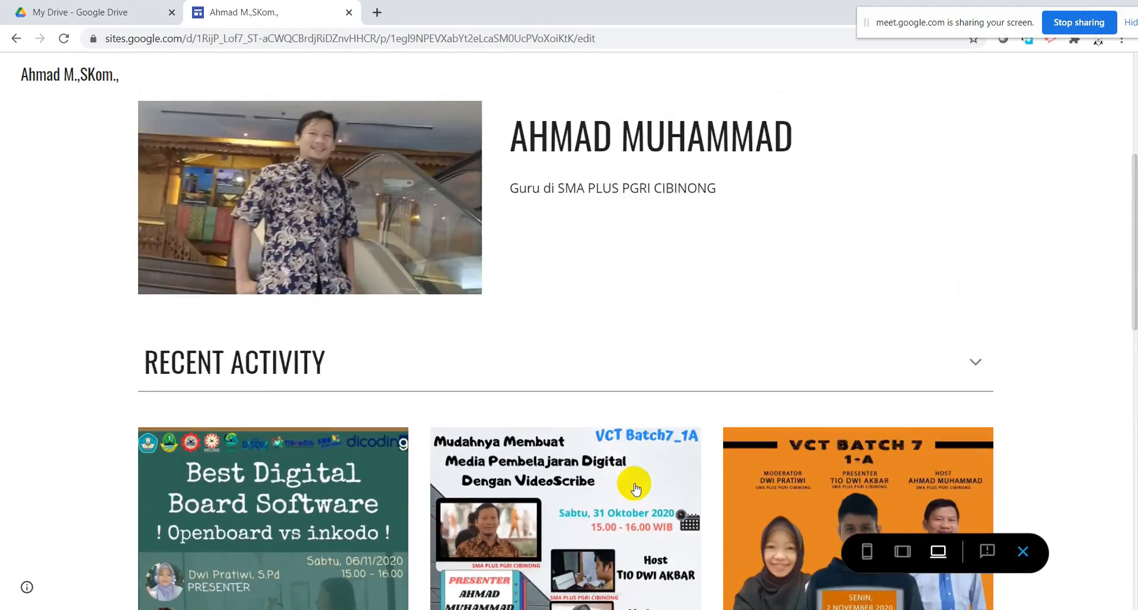
pyautogui.scroll(4, 635, 483)
pyautogui.click(1015, 554)
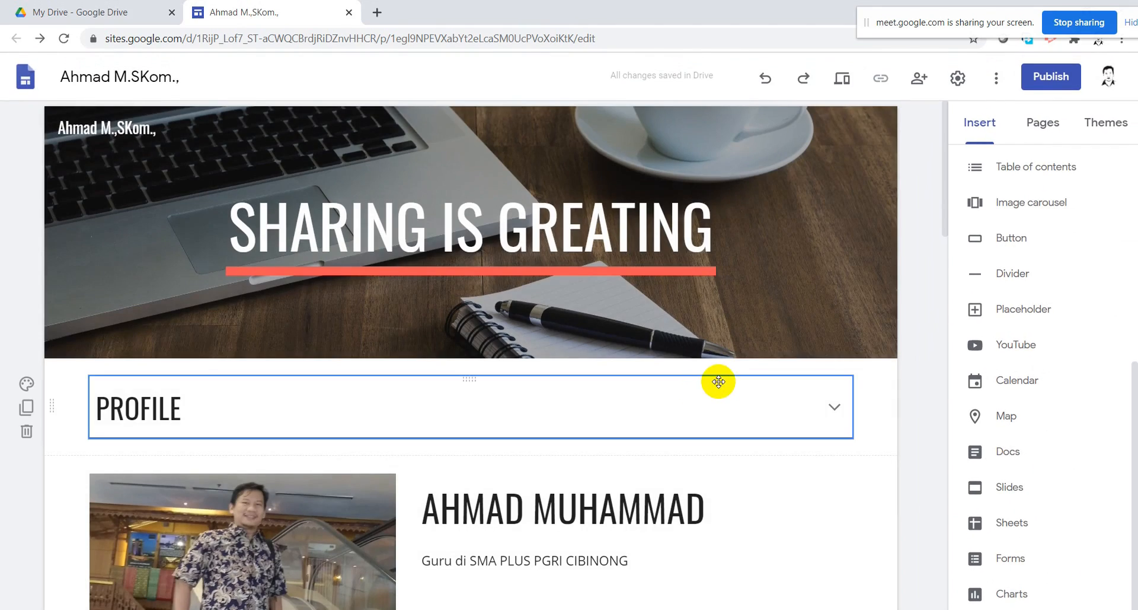
# Create a new page named KI/KD from the Pages panel
pyautogui.click(1050, 125)
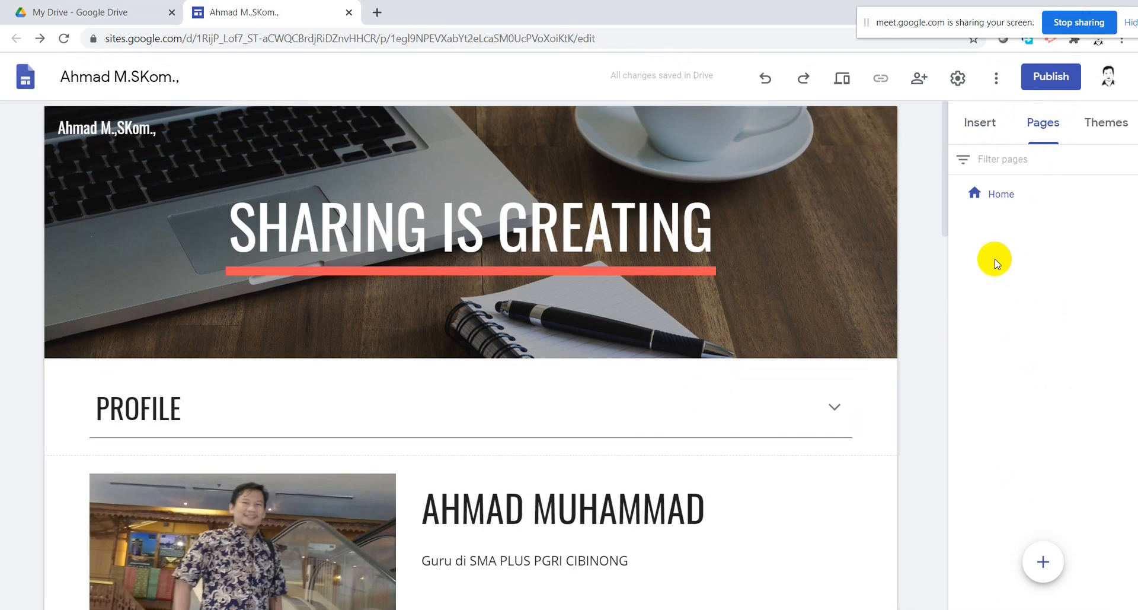
pyautogui.click(1047, 565)
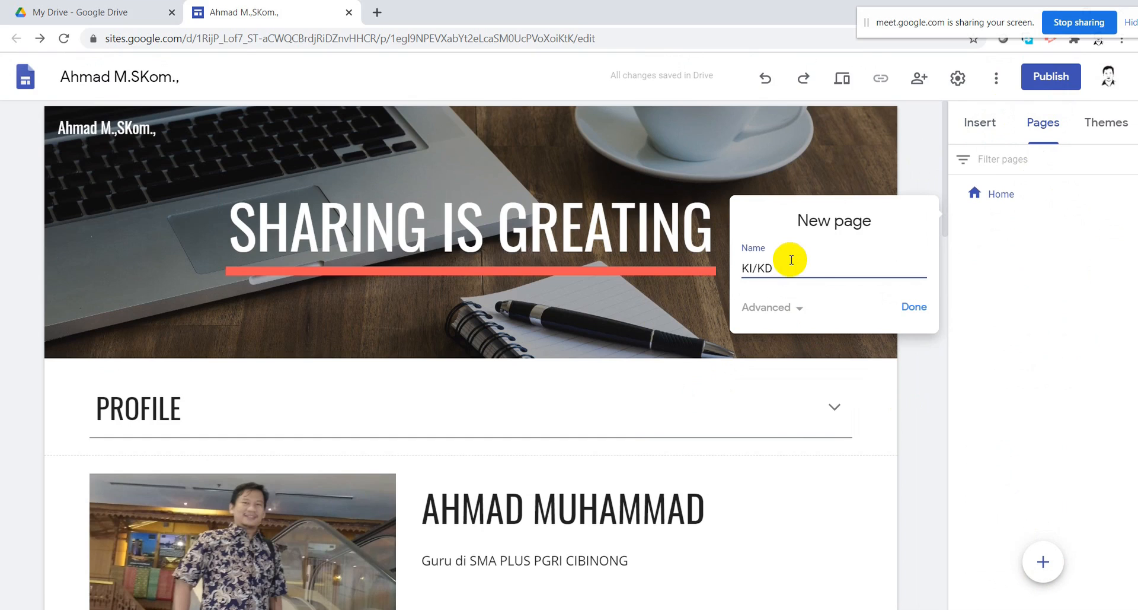
pyautogui.click(906, 309)
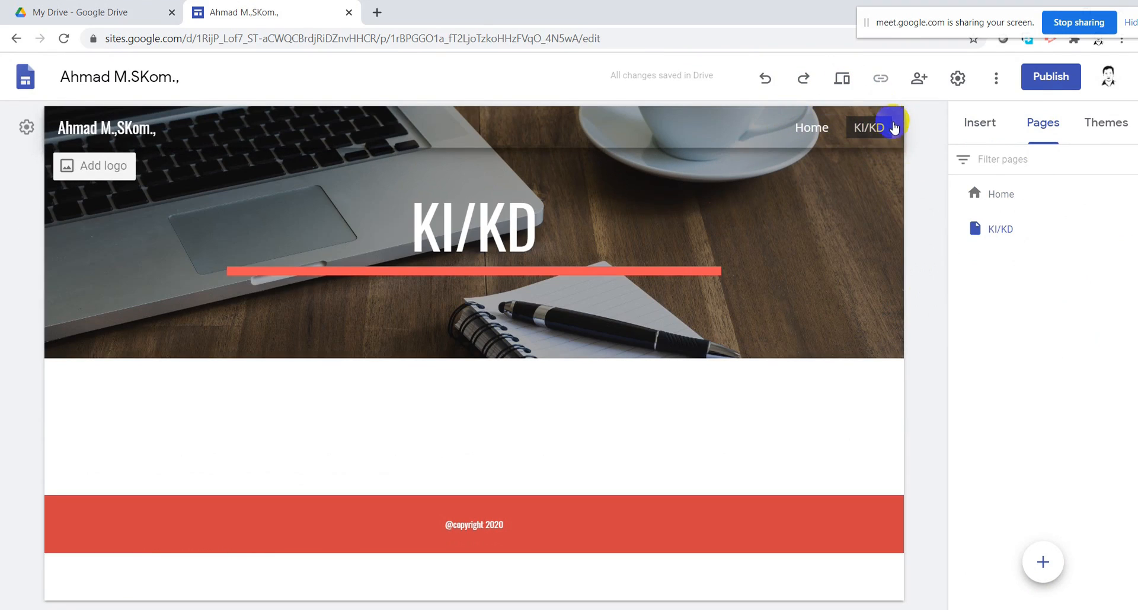
pyautogui.click(821, 135)
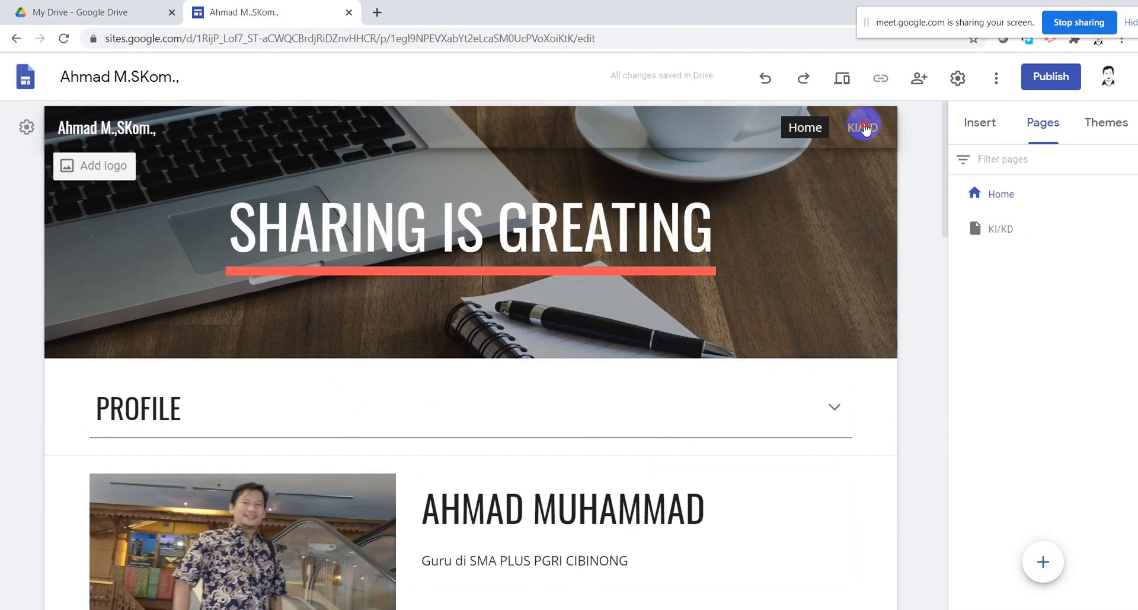
pyautogui.click(865, 128)
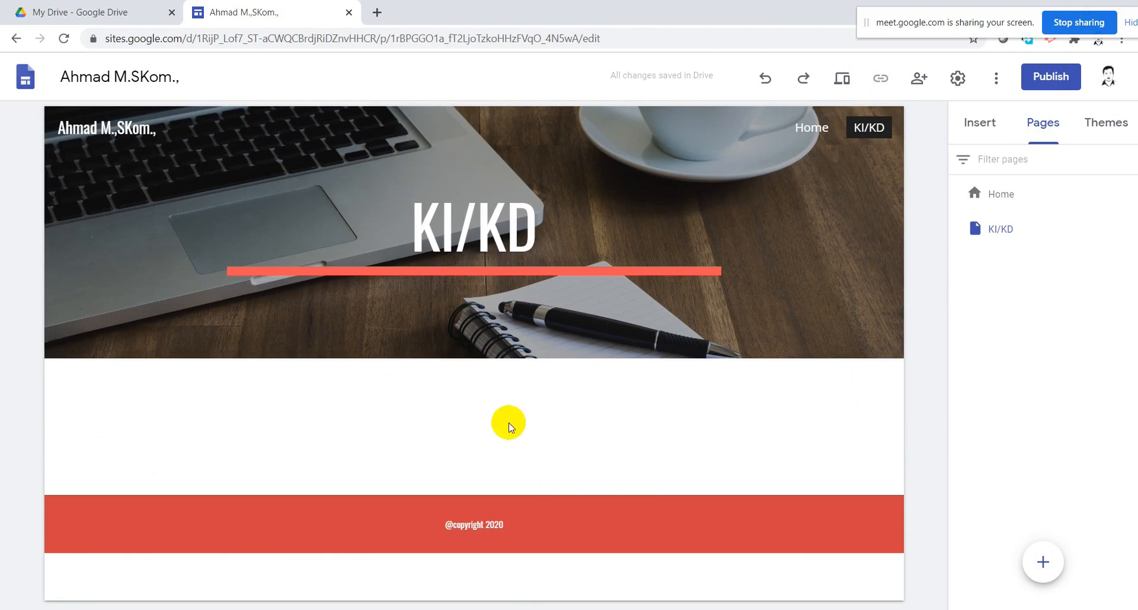
pyautogui.click(507, 331)
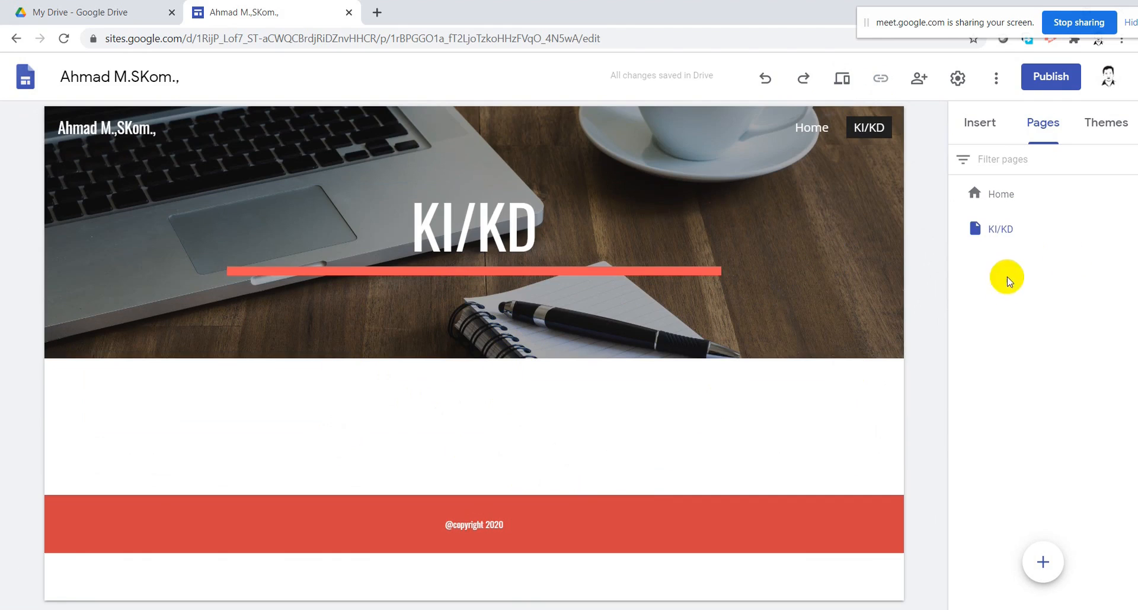
# Create four more pages: Materi, Absensi, Nilai and About
pyautogui.click(1044, 562)
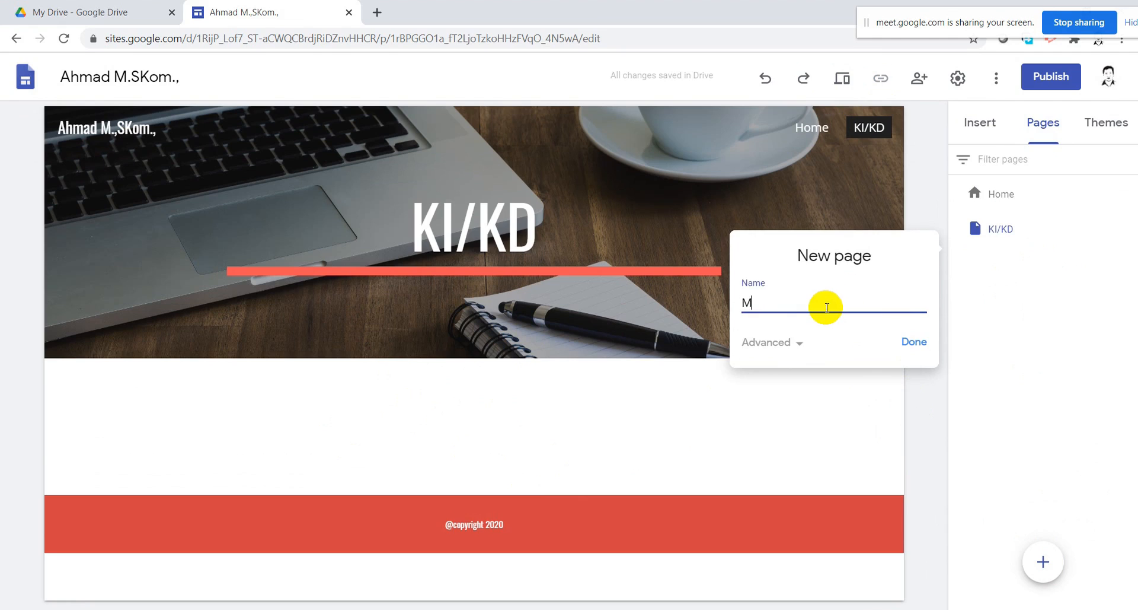
pyautogui.click(918, 343)
pyautogui.click(1044, 564)
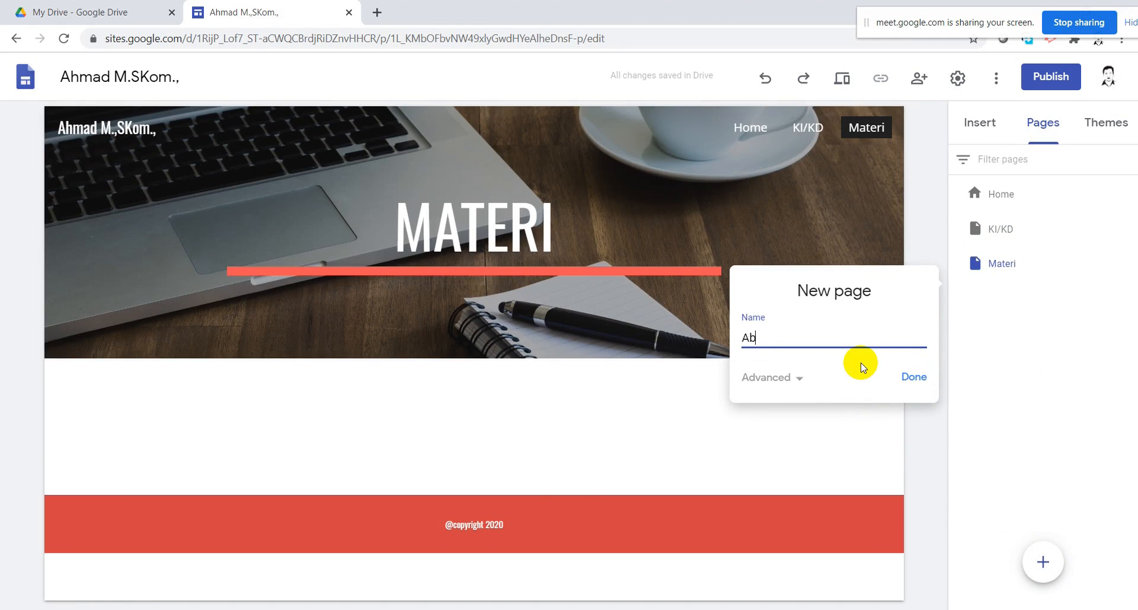
pyautogui.click(913, 377)
pyautogui.click(1044, 562)
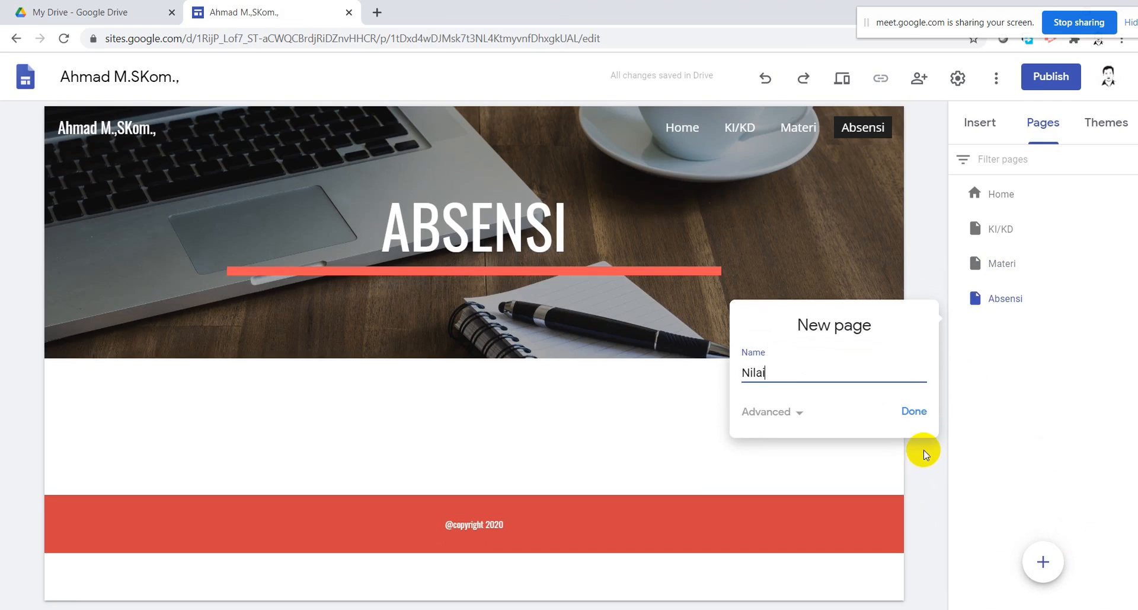
pyautogui.click(911, 415)
pyautogui.click(1043, 561)
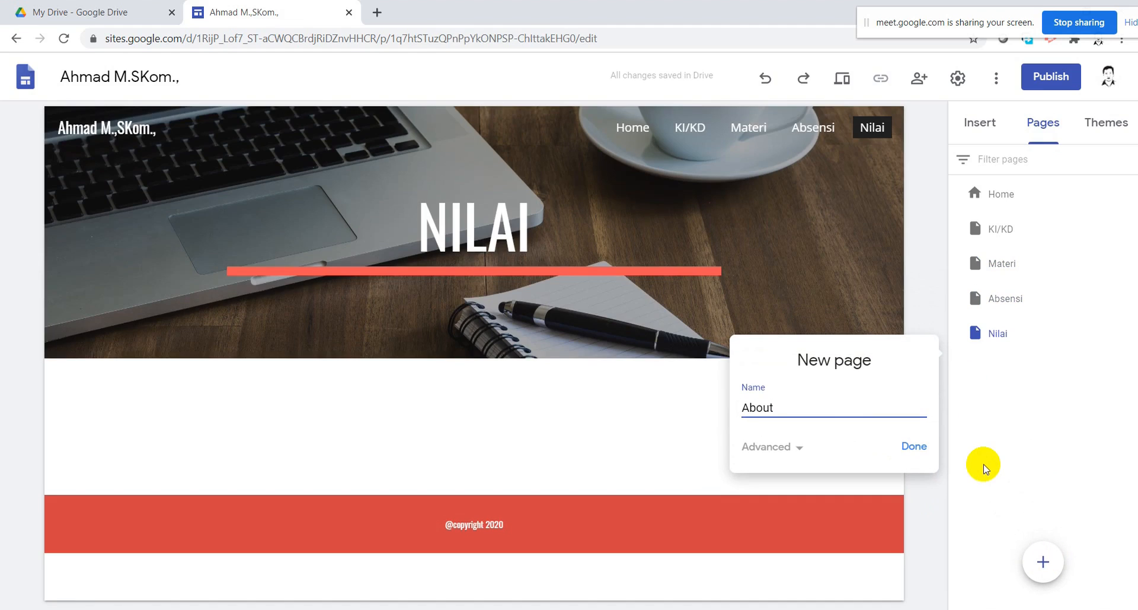
pyautogui.click(914, 449)
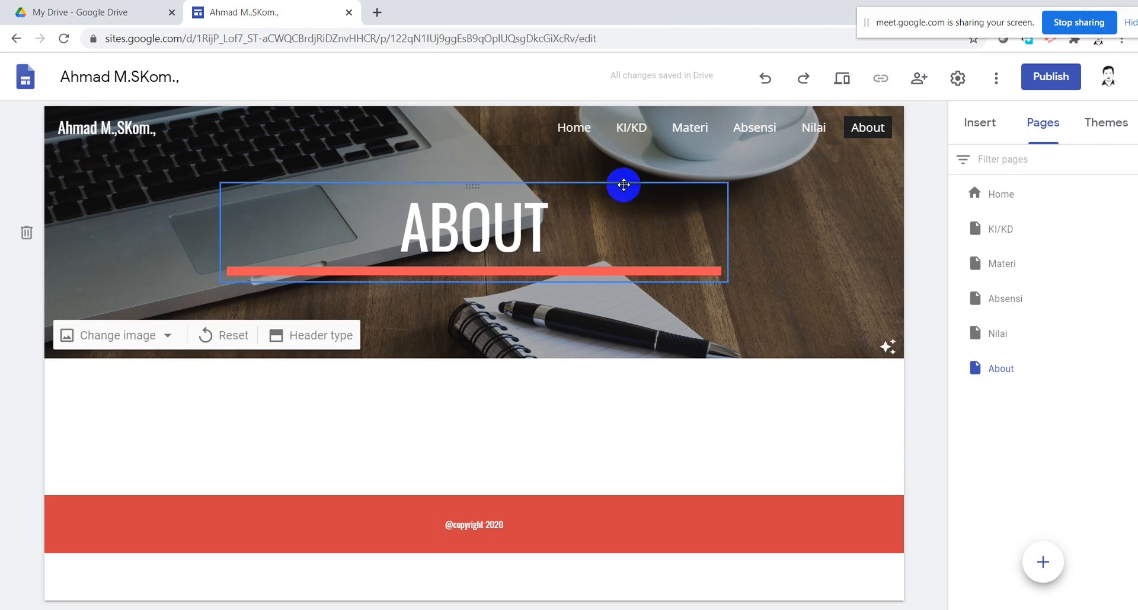
# Rename the Home page to 'Beranda', then open KI/KD with the Insert panel showing
pyautogui.click(1002, 196)
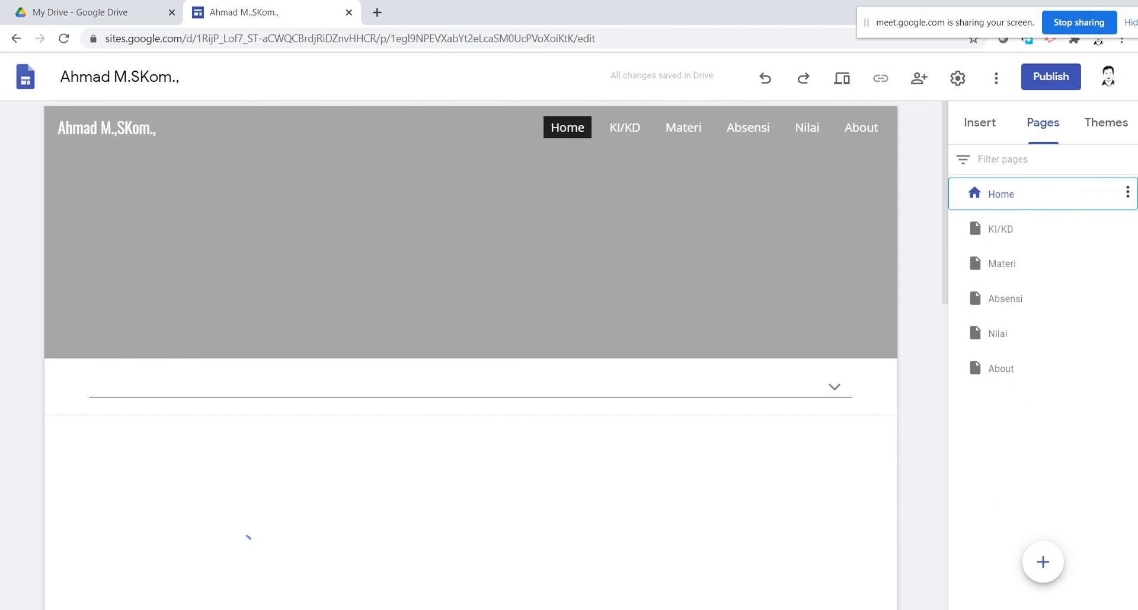
pyautogui.click(1128, 192)
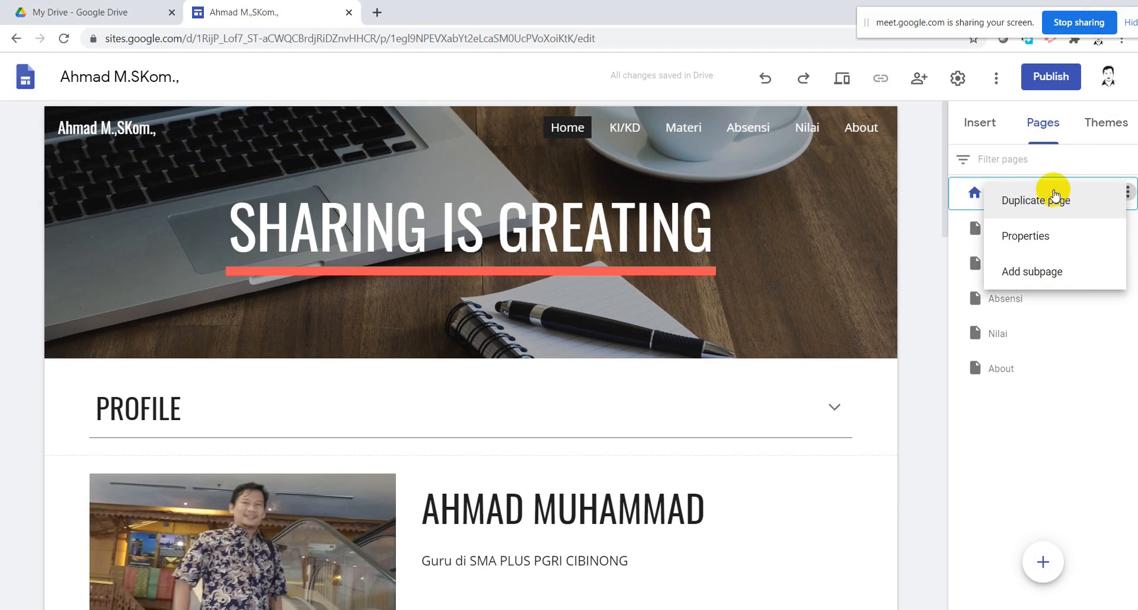
pyautogui.click(1040, 409)
pyautogui.doubleClick(1009, 196)
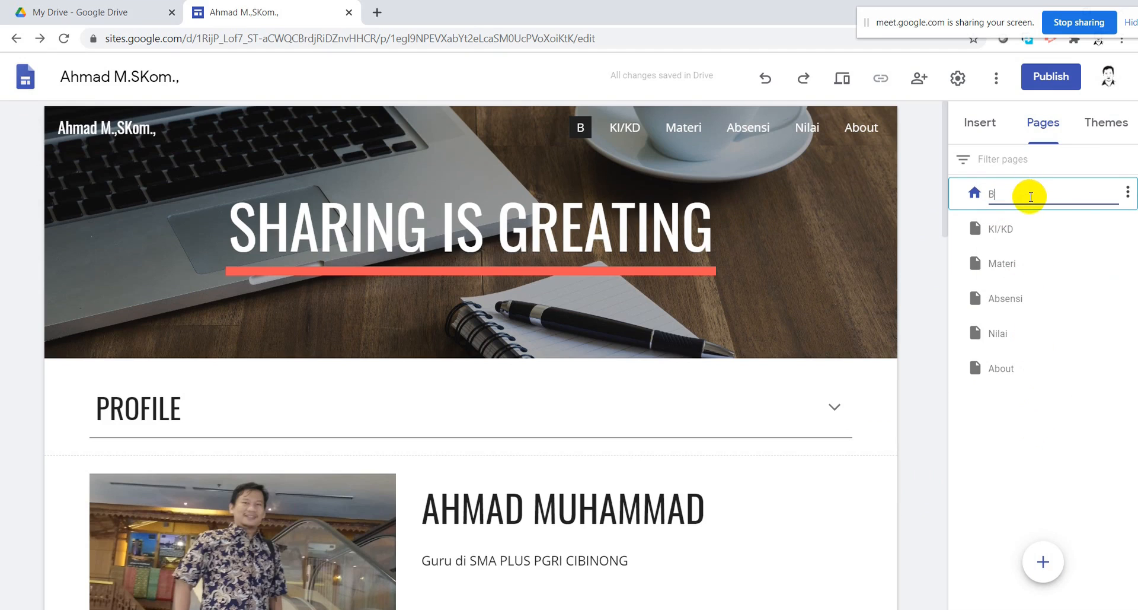
pyautogui.click(1026, 409)
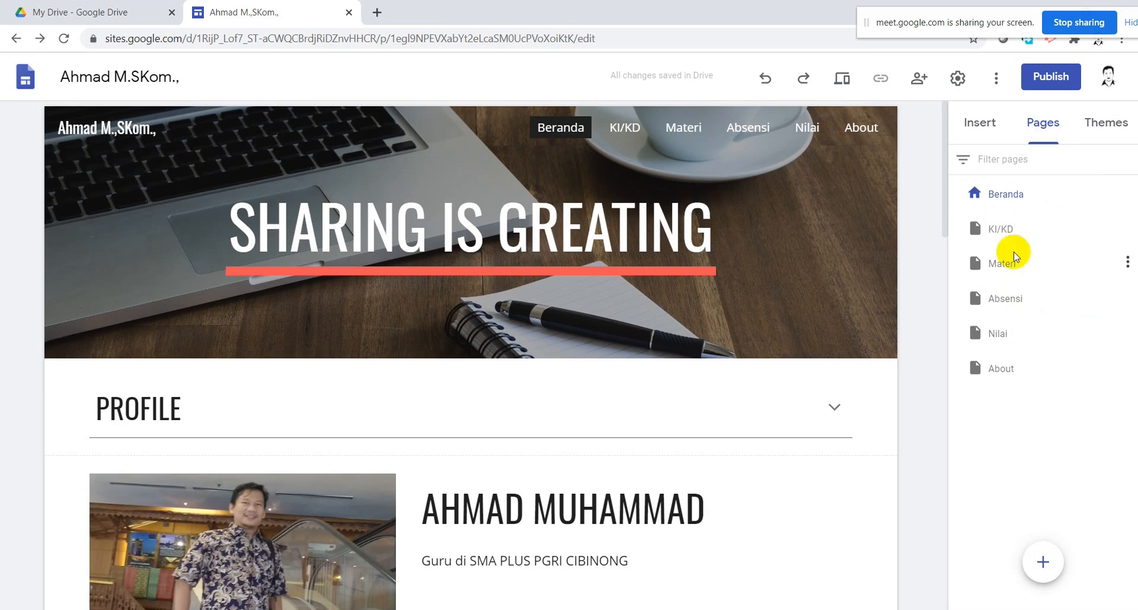
pyautogui.click(627, 127)
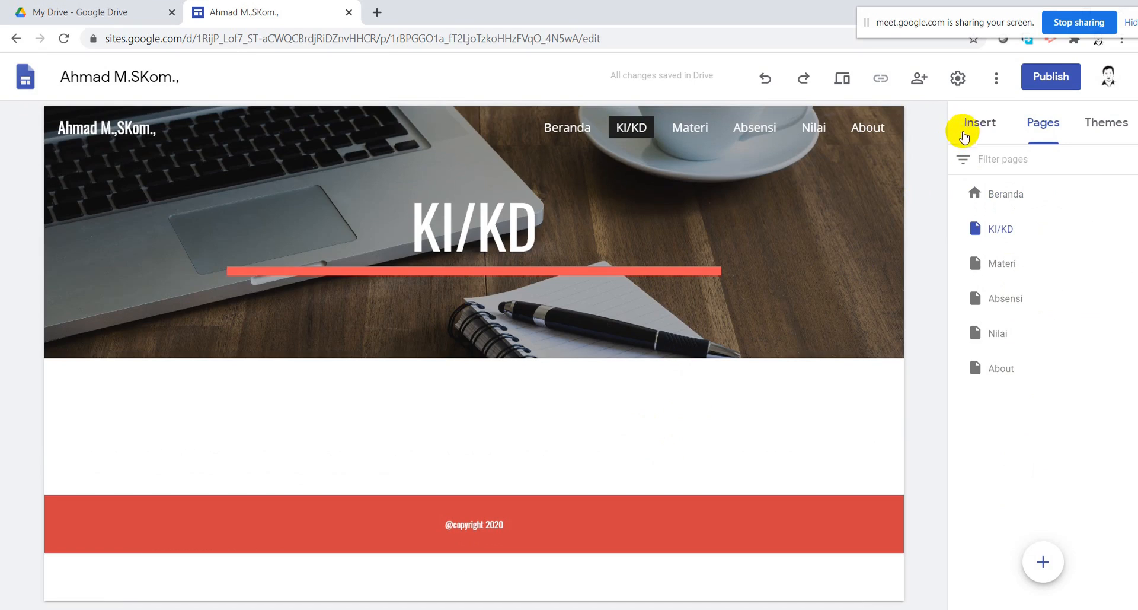
pyautogui.click(970, 124)
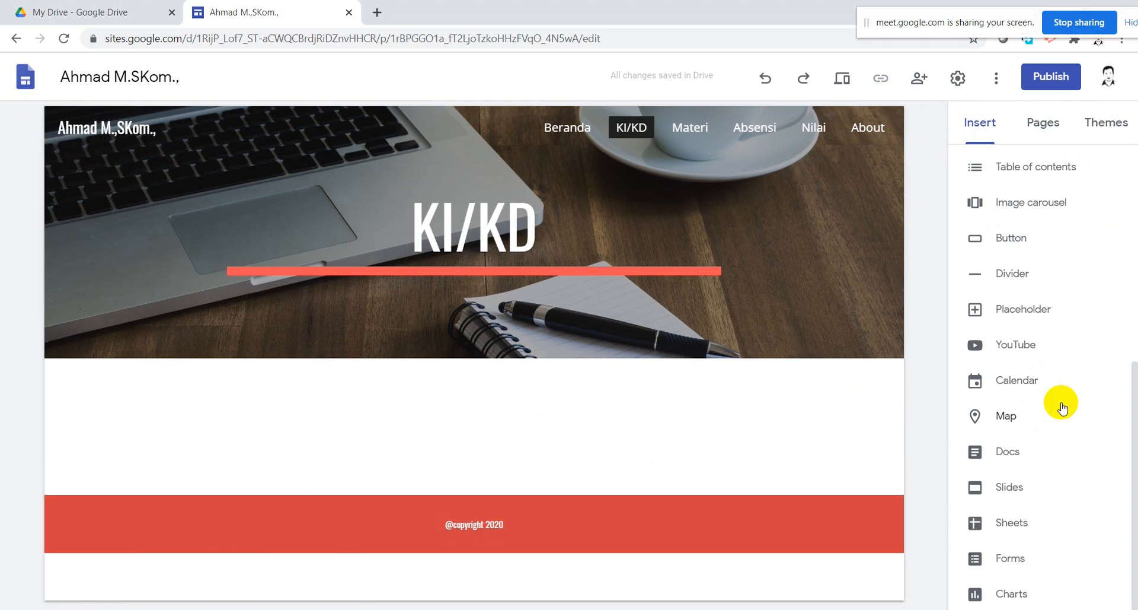
# Add a collapsible text block to KI/KD headed 'KOMPETENSI DASAR'
pyautogui.scroll(3, 1065, 483)
pyautogui.scroll(1, 1065, 483)
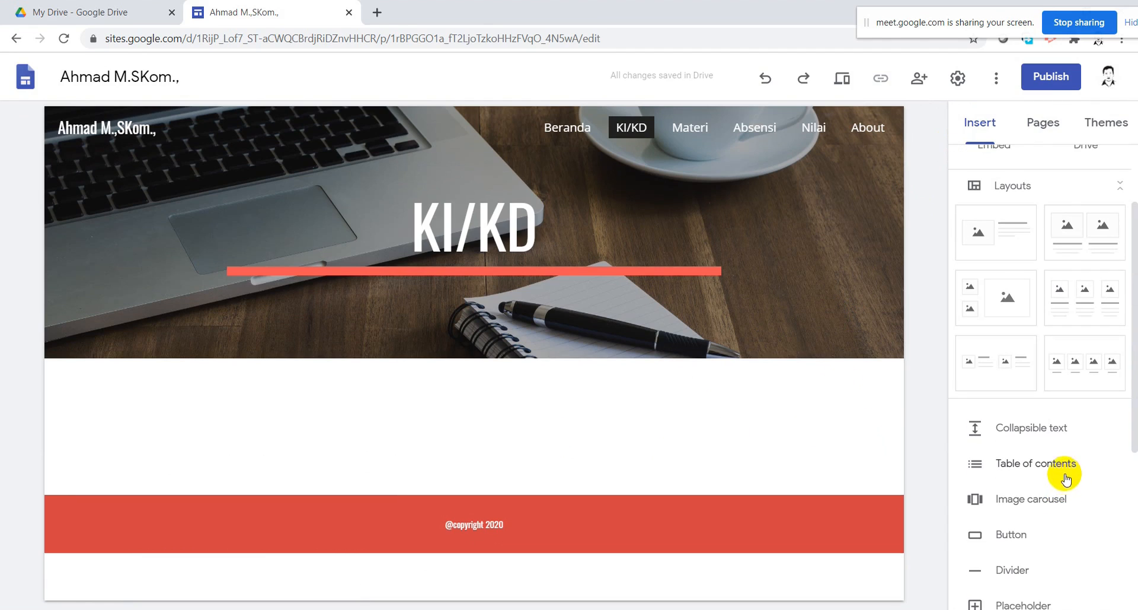
pyautogui.click(1049, 428)
pyautogui.click(297, 278)
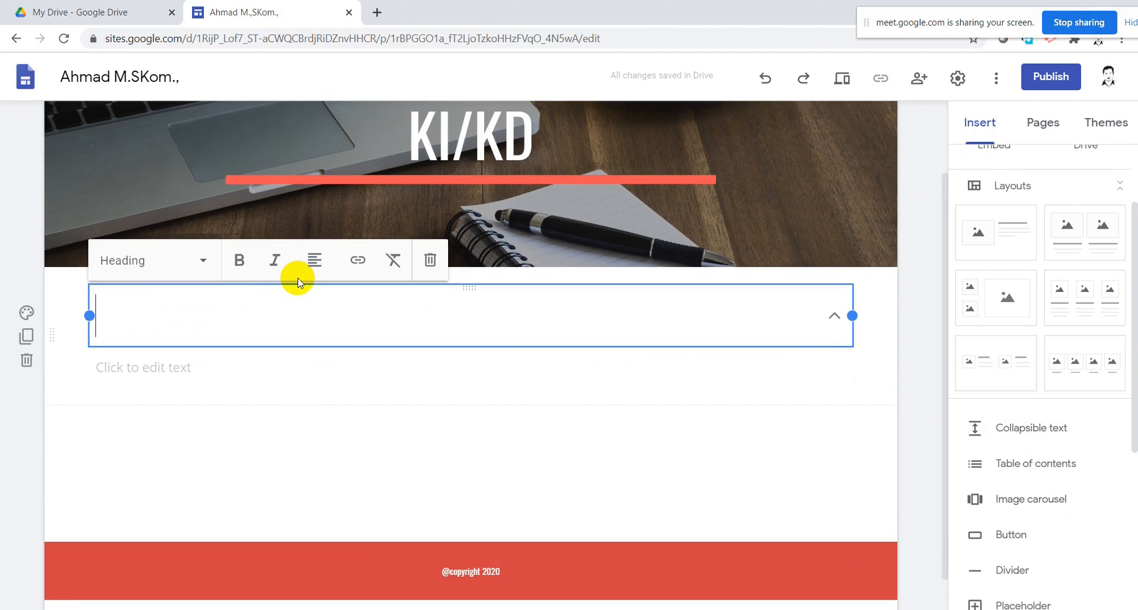
pyautogui.write('KOMPE')
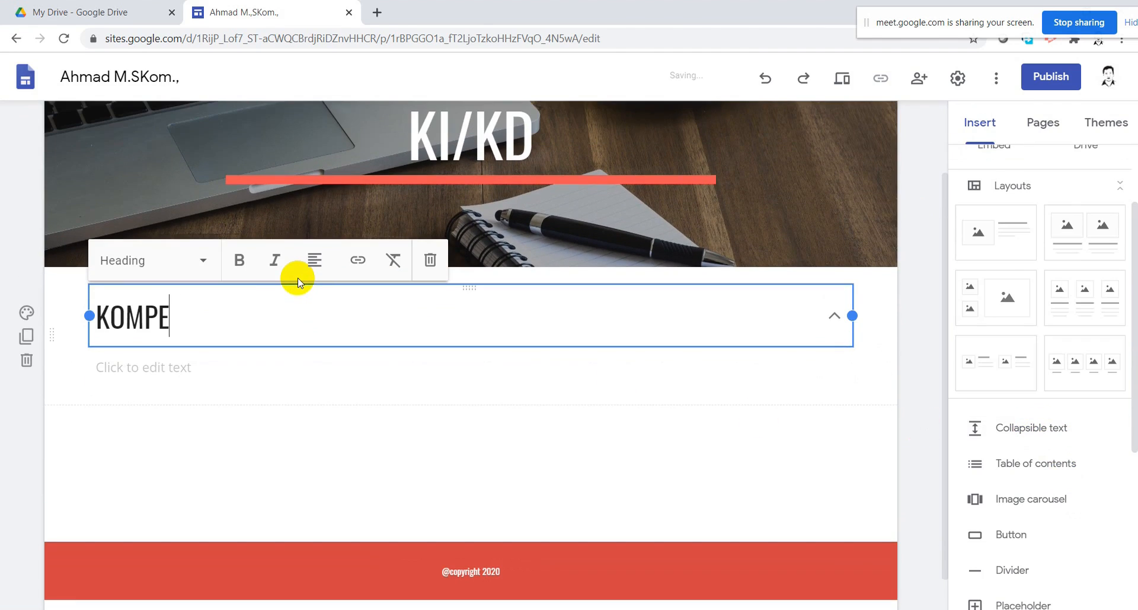
pyautogui.write('TENSI DAASR')
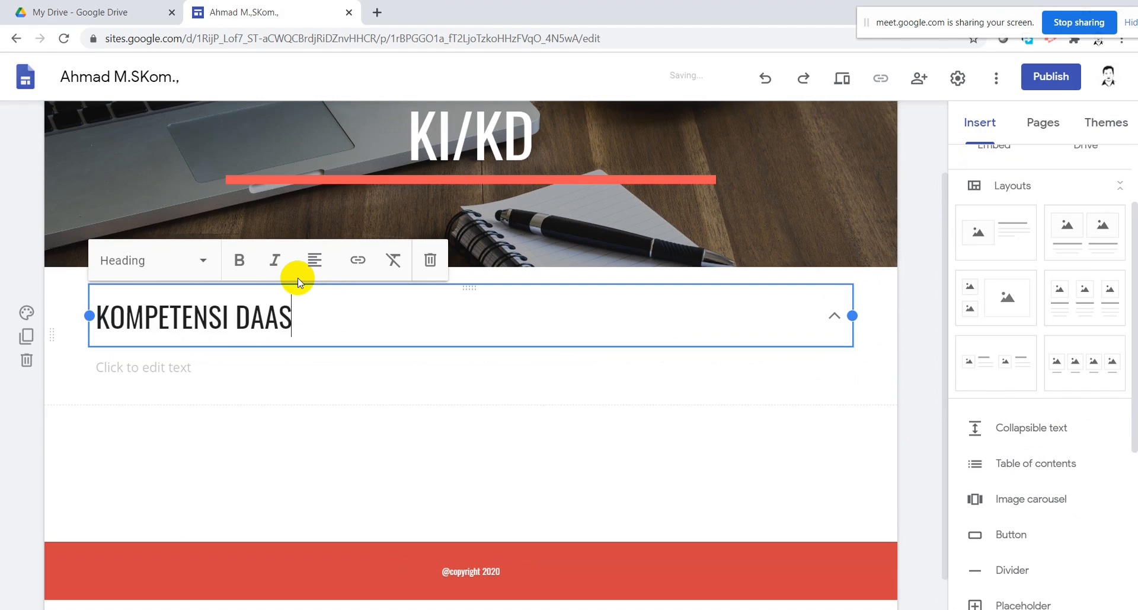
pyautogui.press('BackSpace')
pyautogui.press('BackSpace')
pyautogui.write('SAR')
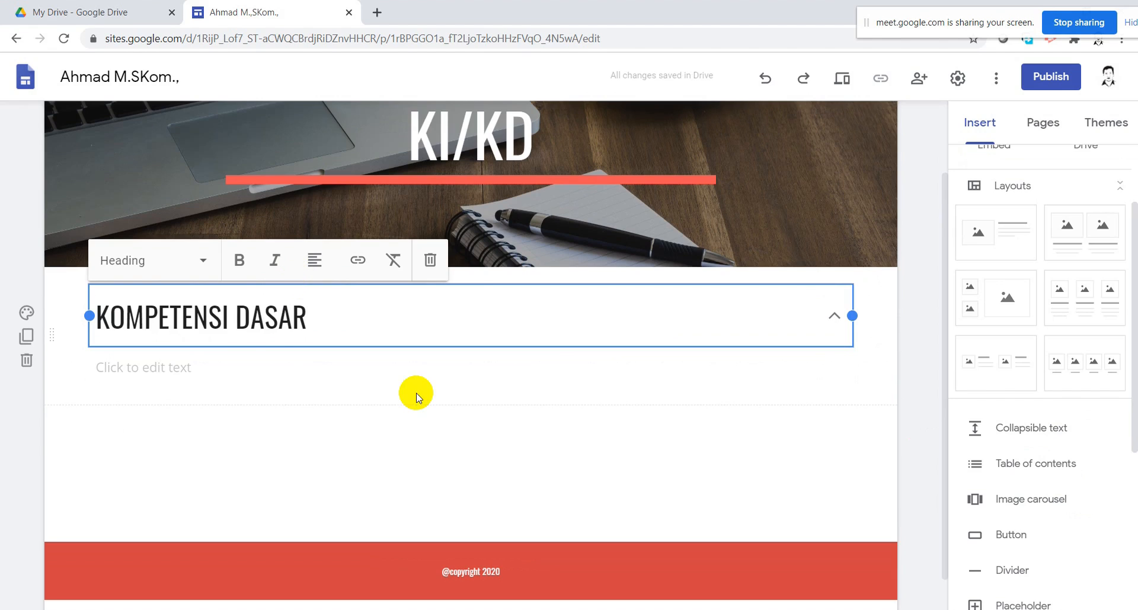
# Edit the body text under the KOMPETENSI DASAR heading and finish the block
pyautogui.click(587, 379)
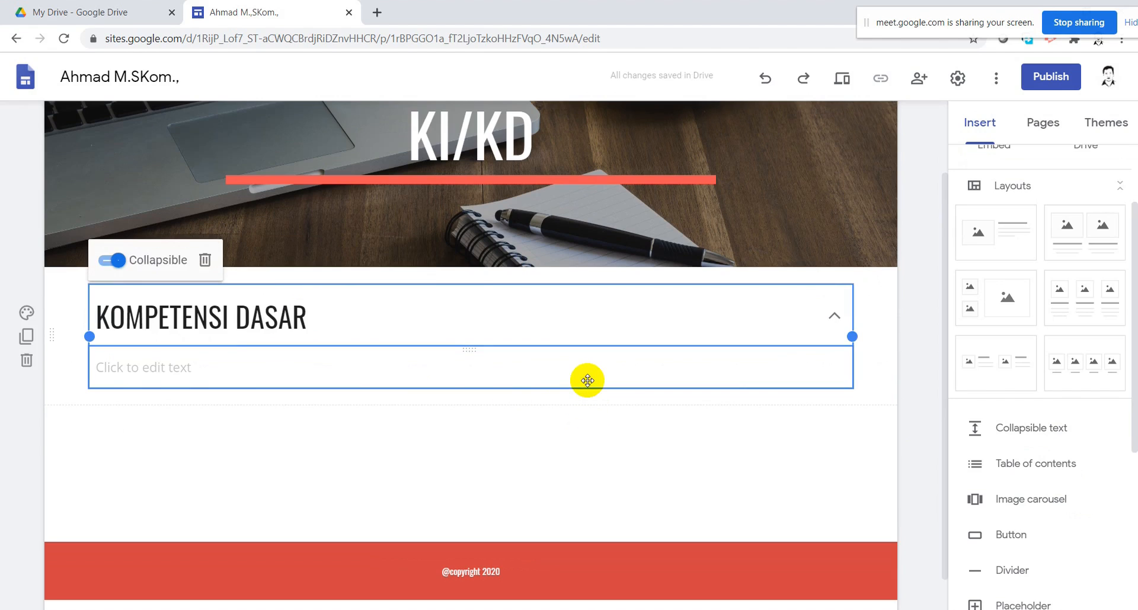
pyautogui.click(489, 368)
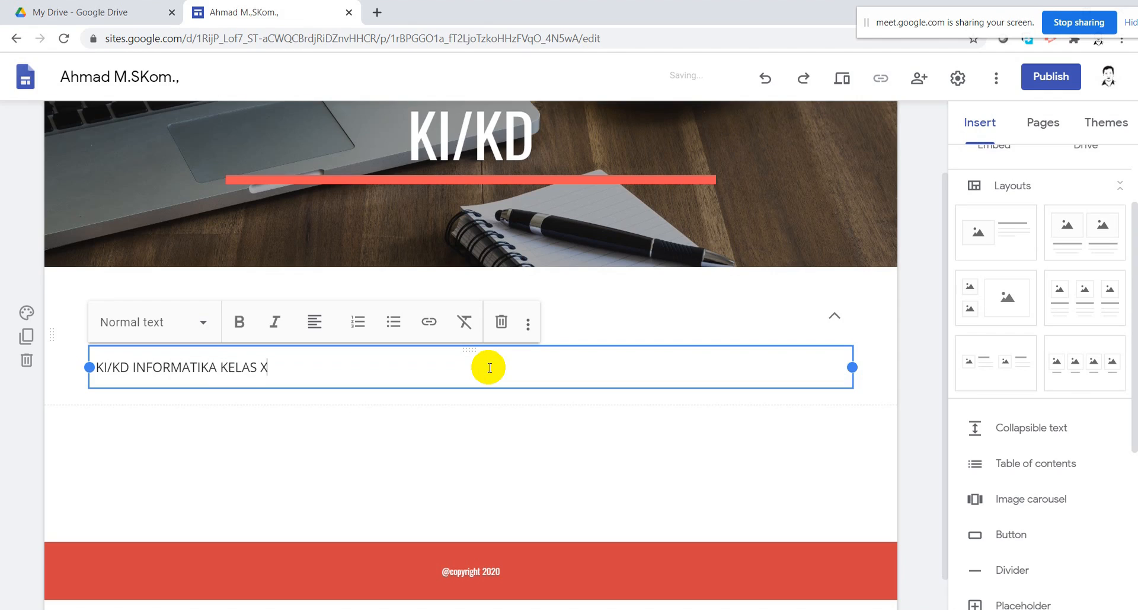
pyautogui.click(478, 418)
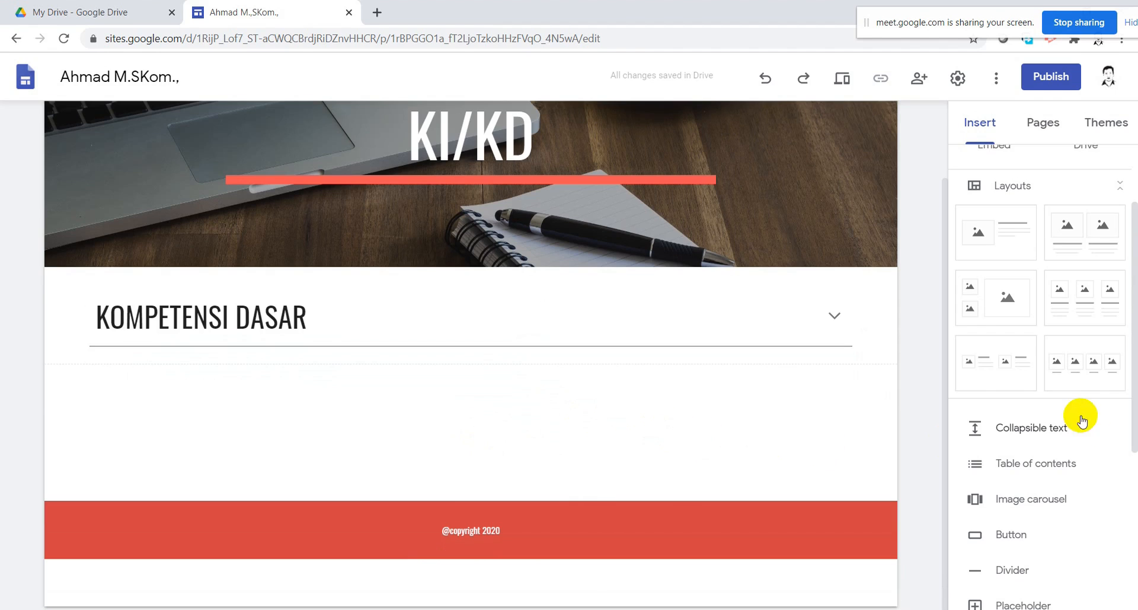
pyautogui.scroll(-1, 1050, 525)
pyautogui.scroll(-4, 1050, 525)
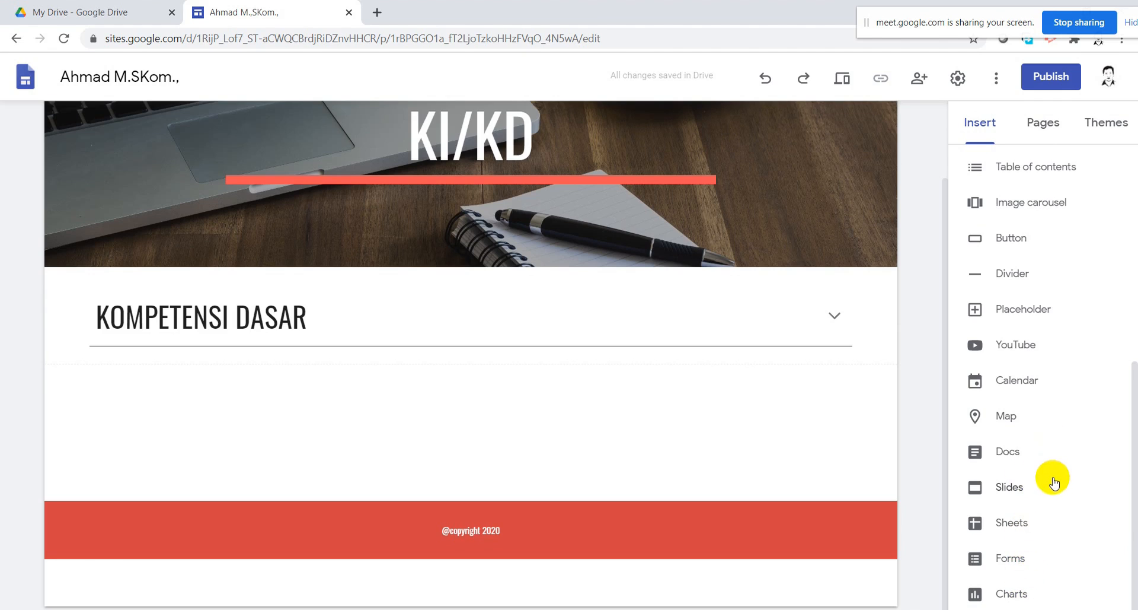
pyautogui.scroll(7, 1029, 483)
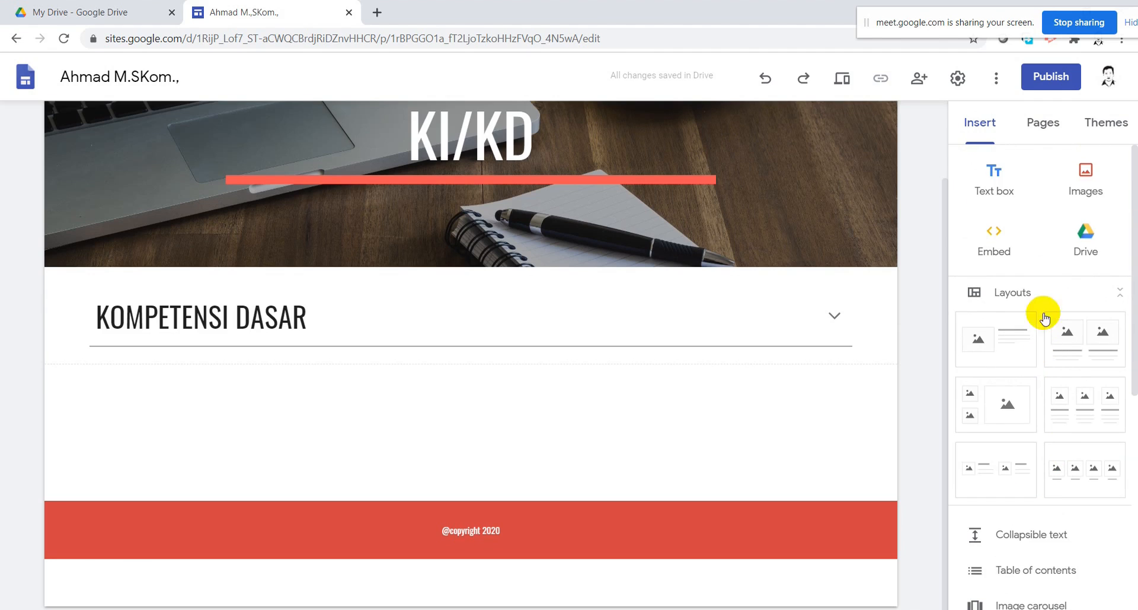
# Insert the KIKD_INFORMATIKA_XI PDF from the Drive GoogleSite folder
pyautogui.click(1086, 232)
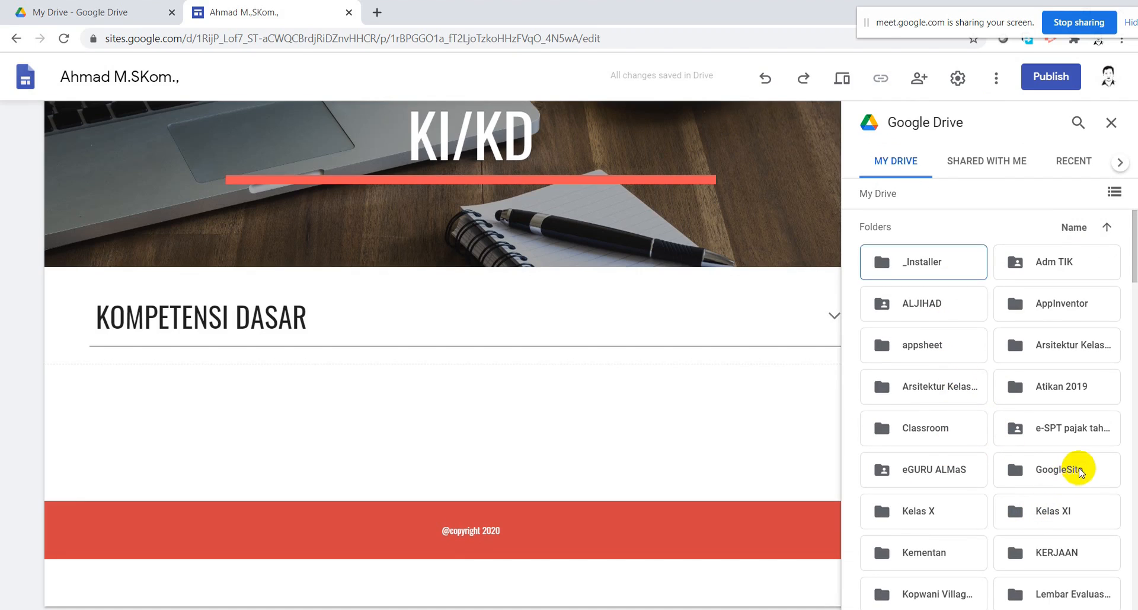
pyautogui.doubleClick(1061, 475)
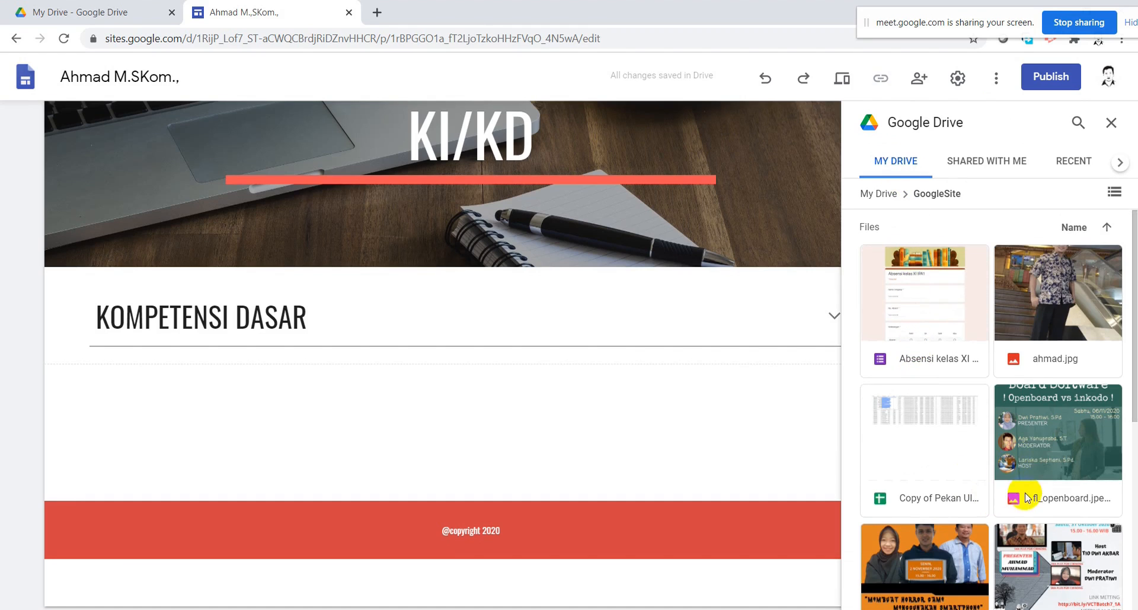
pyautogui.scroll(-5, 1026, 497)
pyautogui.click(1059, 429)
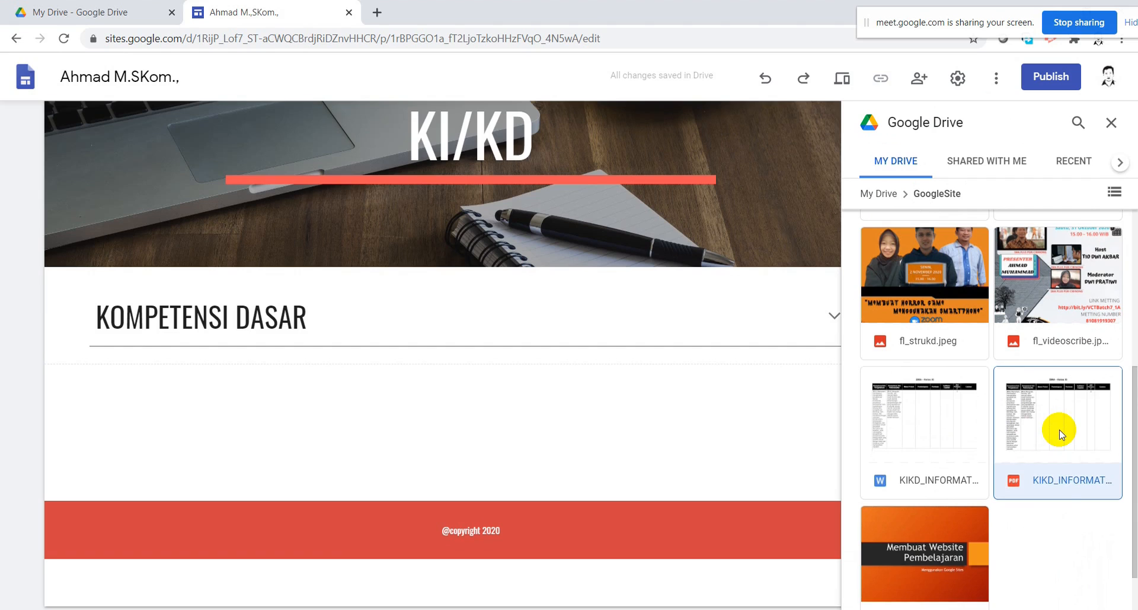
pyautogui.click(1101, 593)
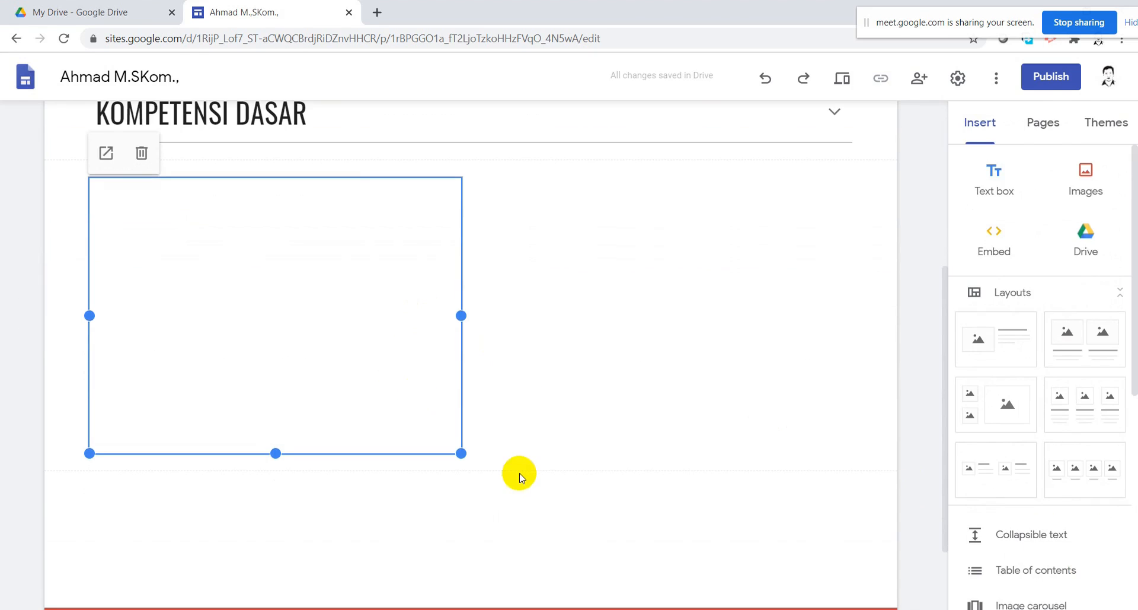
# Stretch the embedded PDF to full page width and make it taller
pyautogui.moveTo(462, 420); pyautogui.dragTo(857, 563)
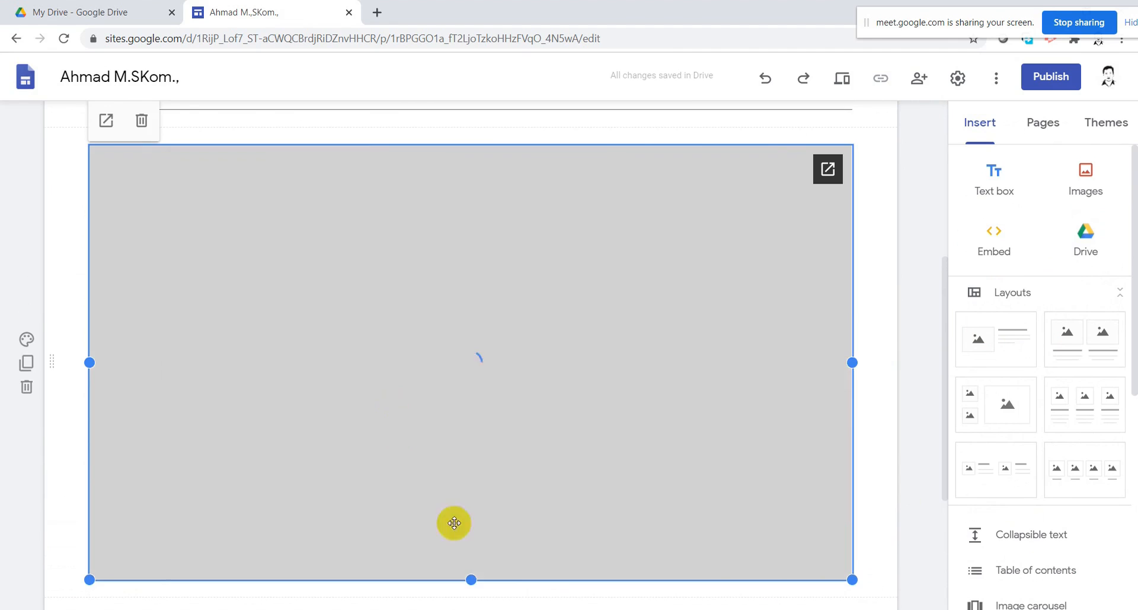
pyautogui.scroll(-3, 453, 521)
pyautogui.moveTo(471, 432); pyautogui.dragTo(470, 462)
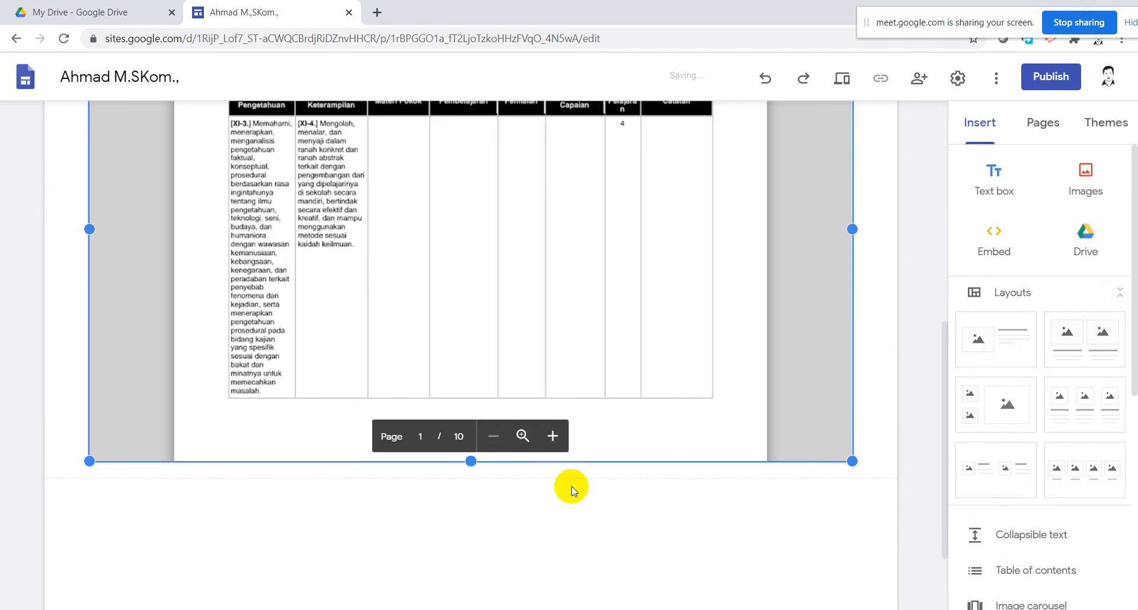
pyautogui.scroll(4, 702, 445)
pyautogui.click(875, 296)
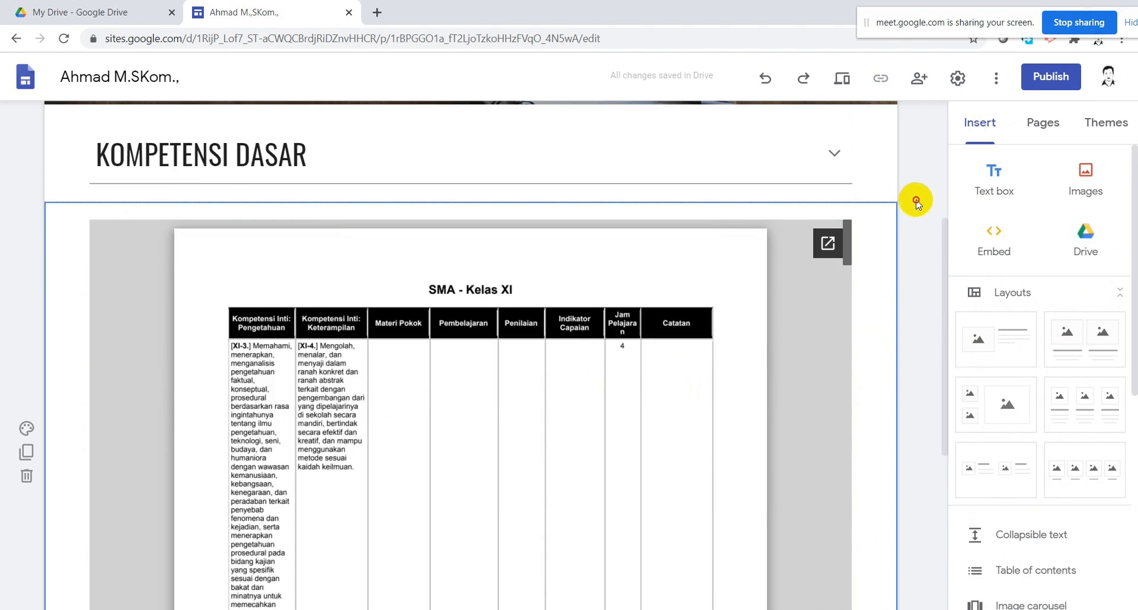
pyautogui.scroll(4, 553, 437)
pyautogui.scroll(-8, 575, 437)
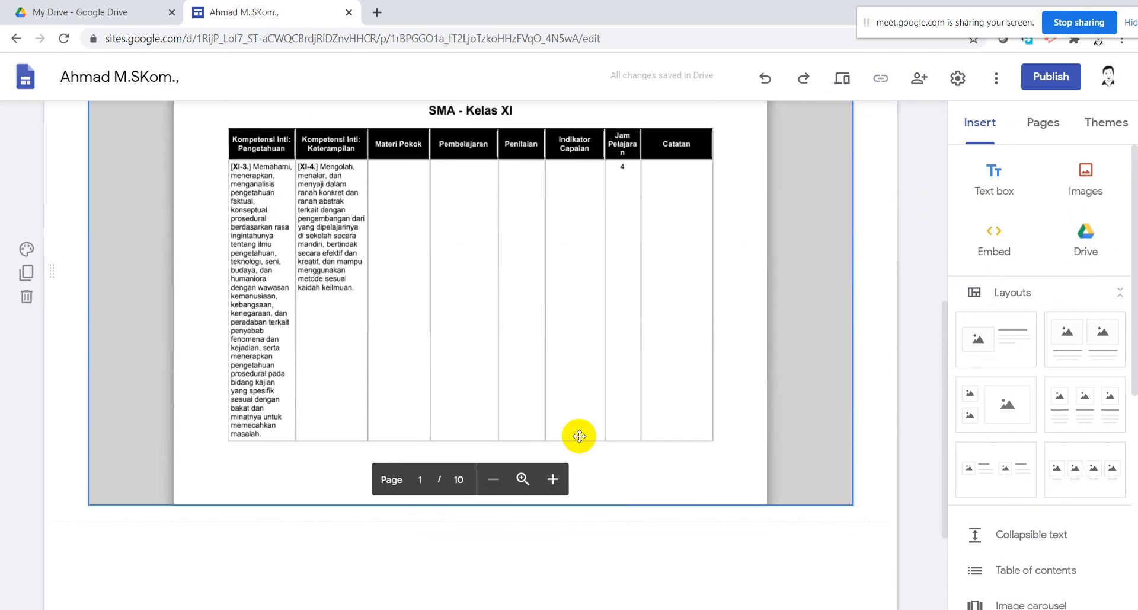
pyautogui.scroll(7, 579, 432)
pyautogui.scroll(-3, 580, 436)
pyautogui.scroll(4, 580, 436)
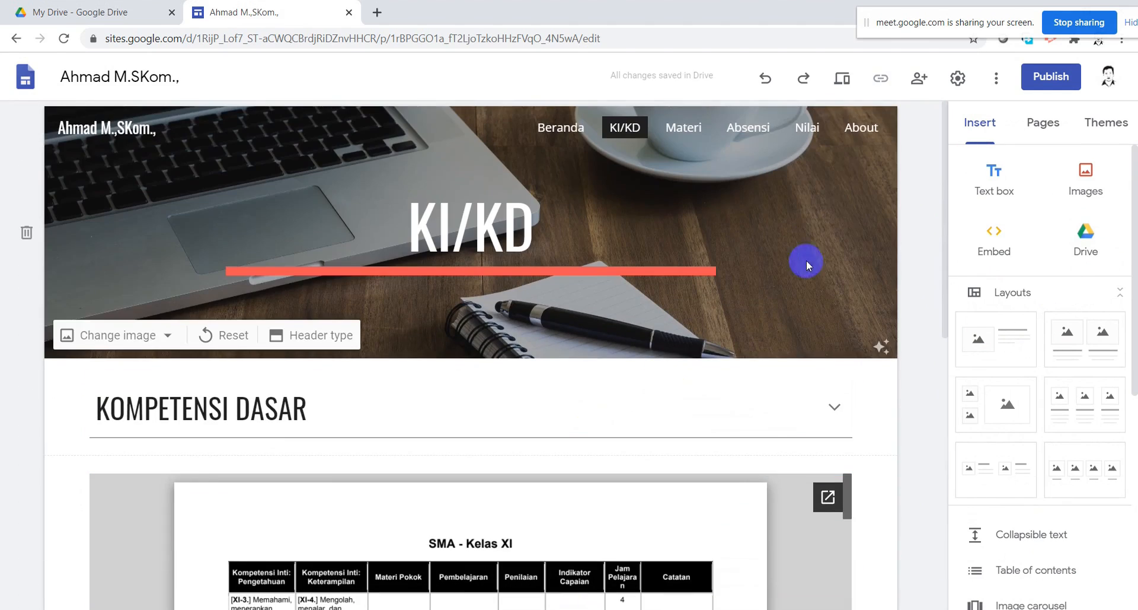
pyautogui.click(844, 73)
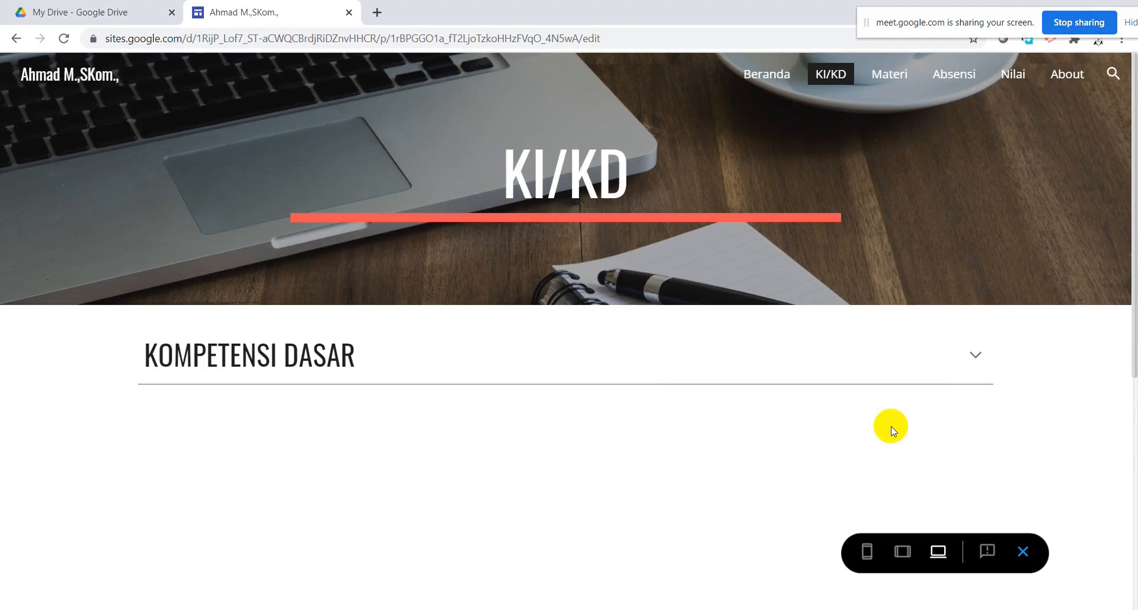
pyautogui.scroll(-2, 1067, 460)
pyautogui.scroll(-4, 1096, 468)
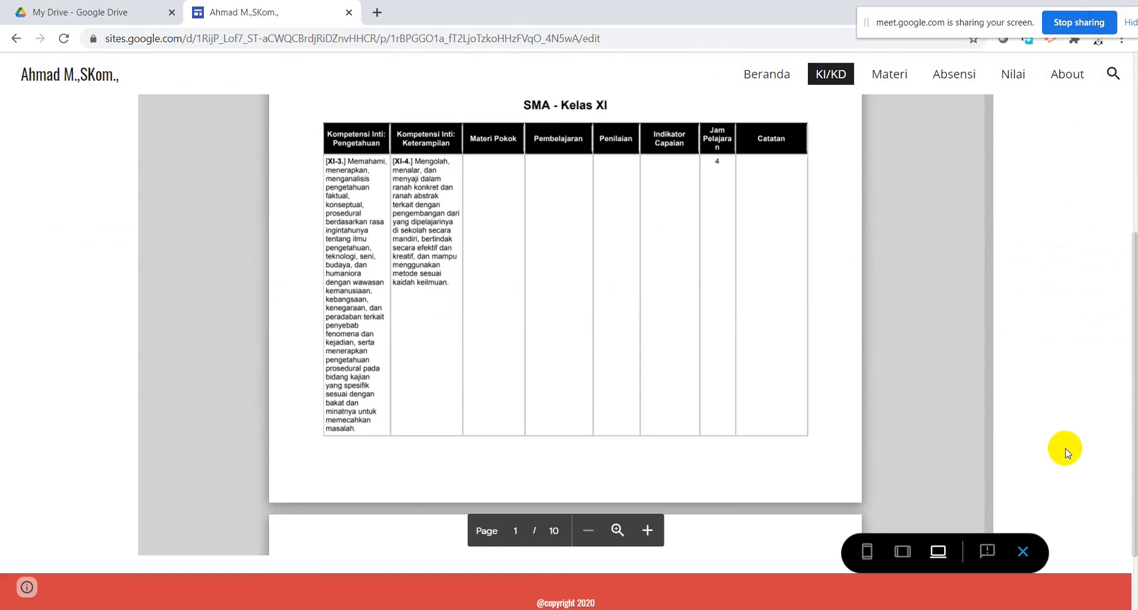
pyautogui.scroll(3, 543, 279)
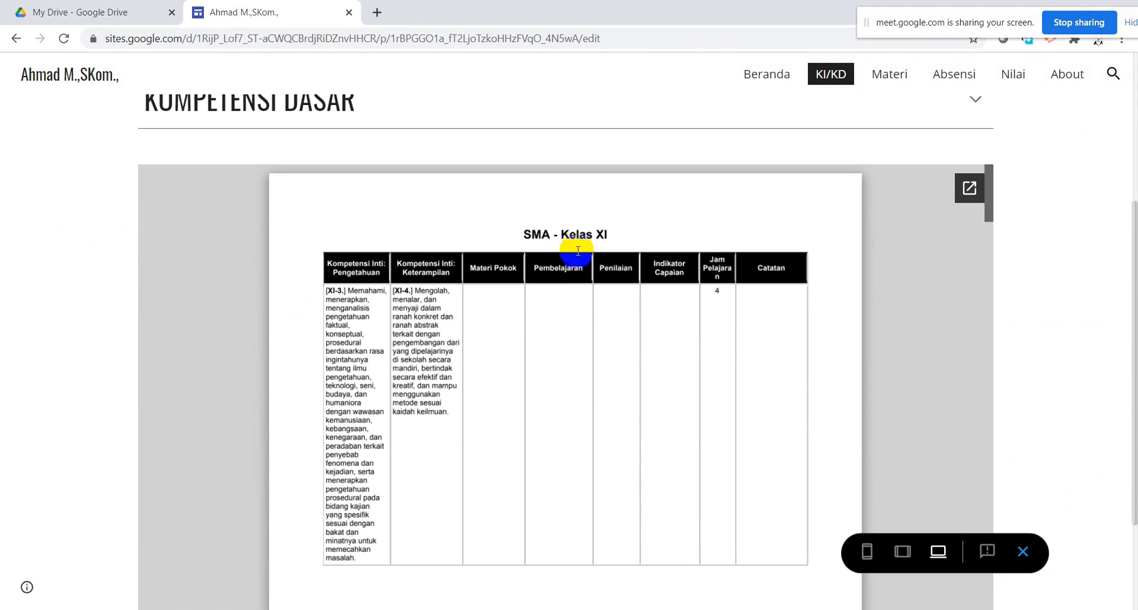
pyautogui.scroll(1, 571, 264)
pyautogui.click(976, 173)
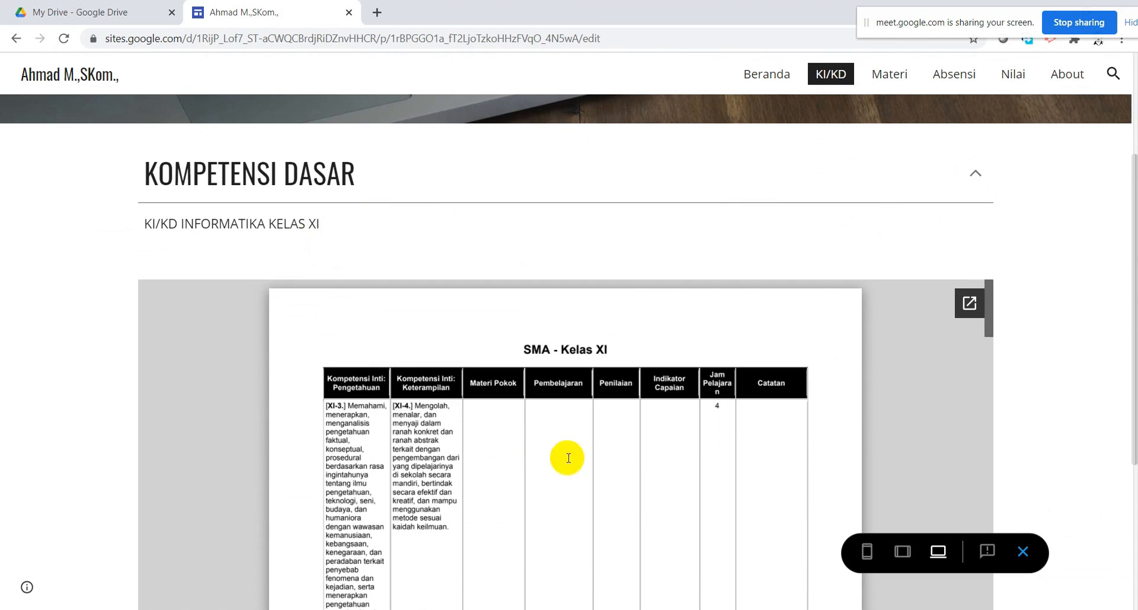
pyautogui.scroll(-1, 795, 434)
pyautogui.scroll(1, 938, 389)
pyautogui.scroll(-3, 1103, 433)
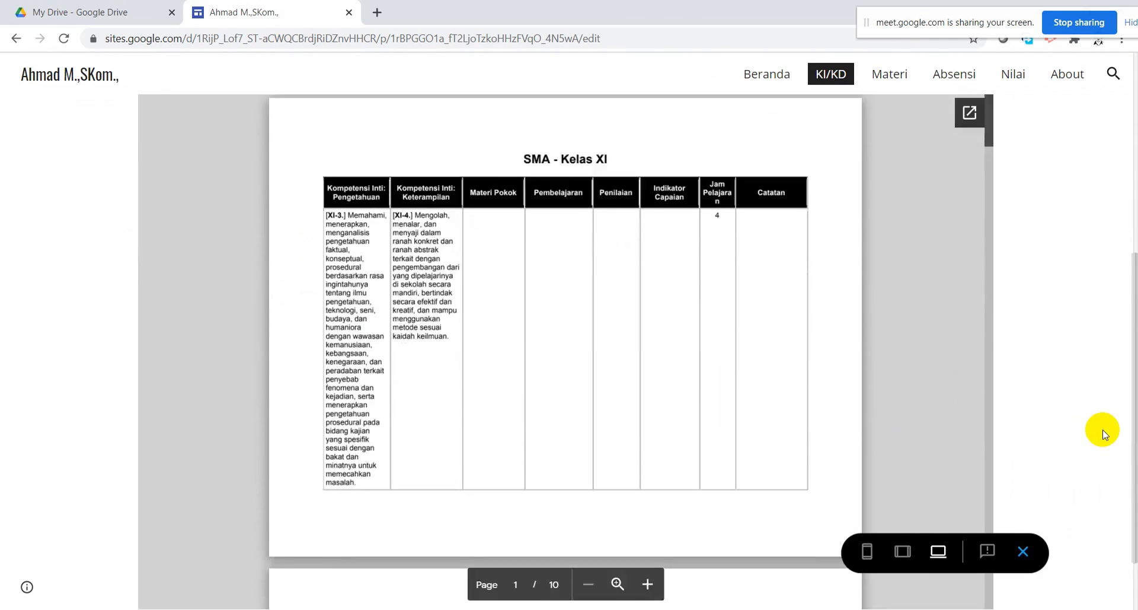
pyautogui.scroll(-10, 647, 356)
pyautogui.scroll(6, 662, 356)
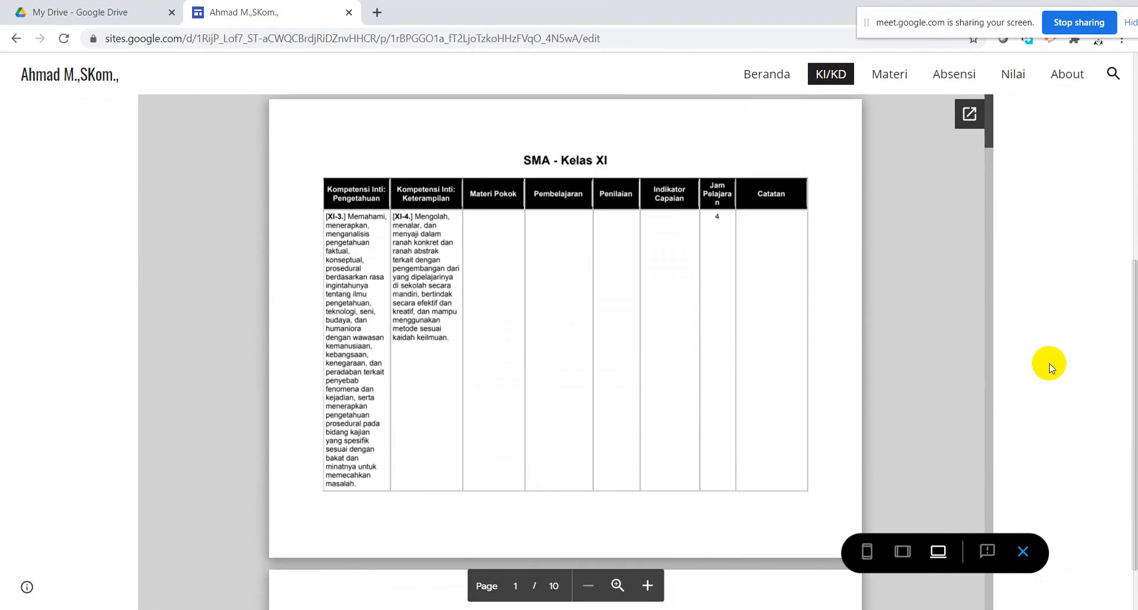
pyautogui.scroll(6, 1052, 362)
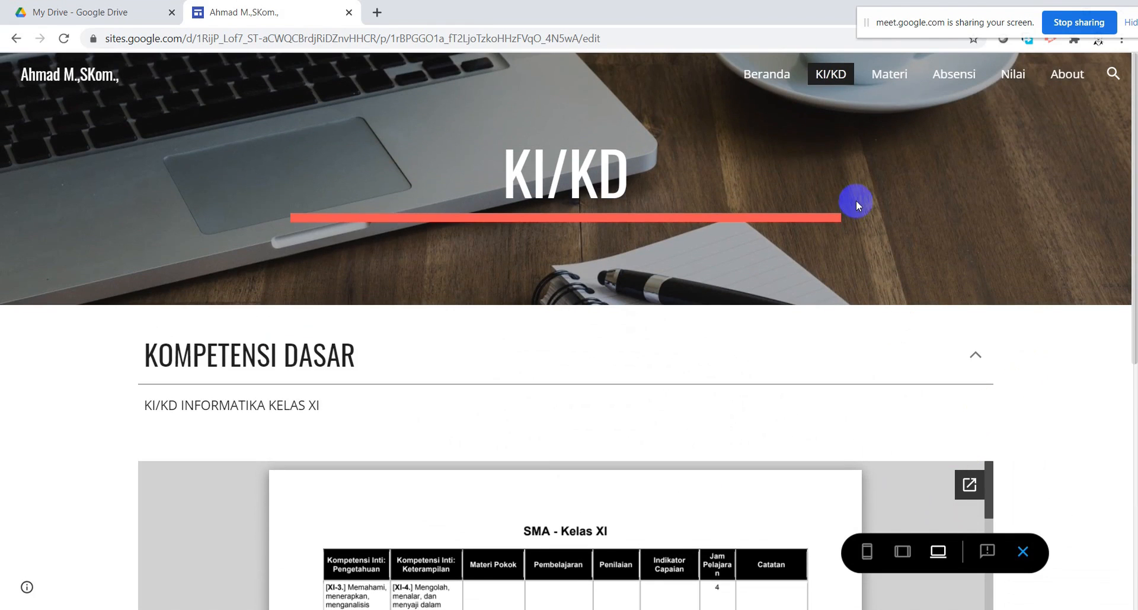
pyautogui.click(901, 563)
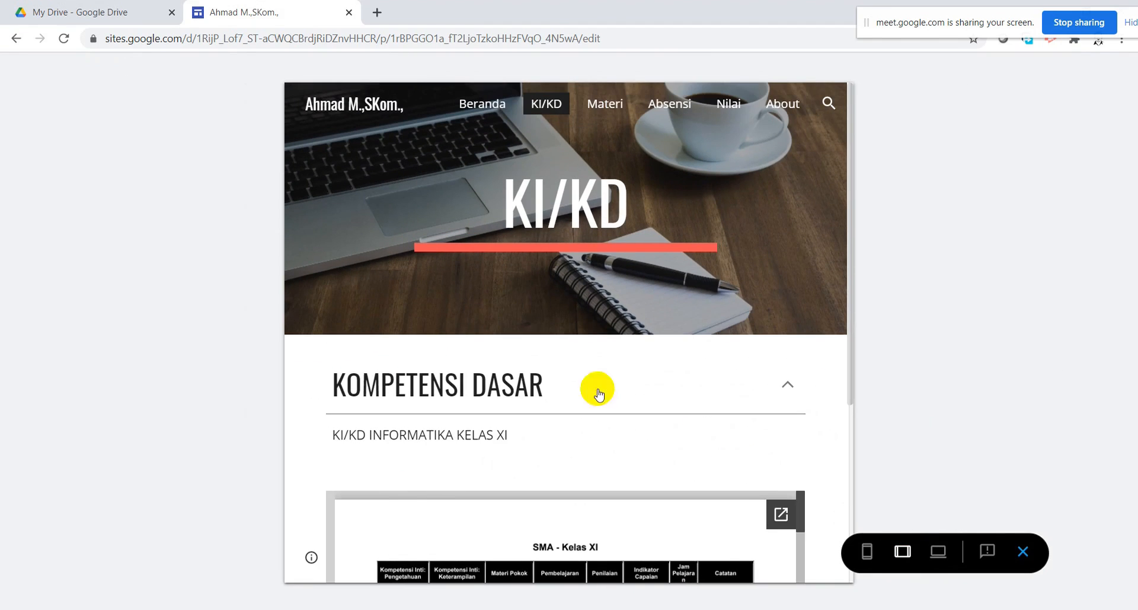
pyautogui.click(867, 554)
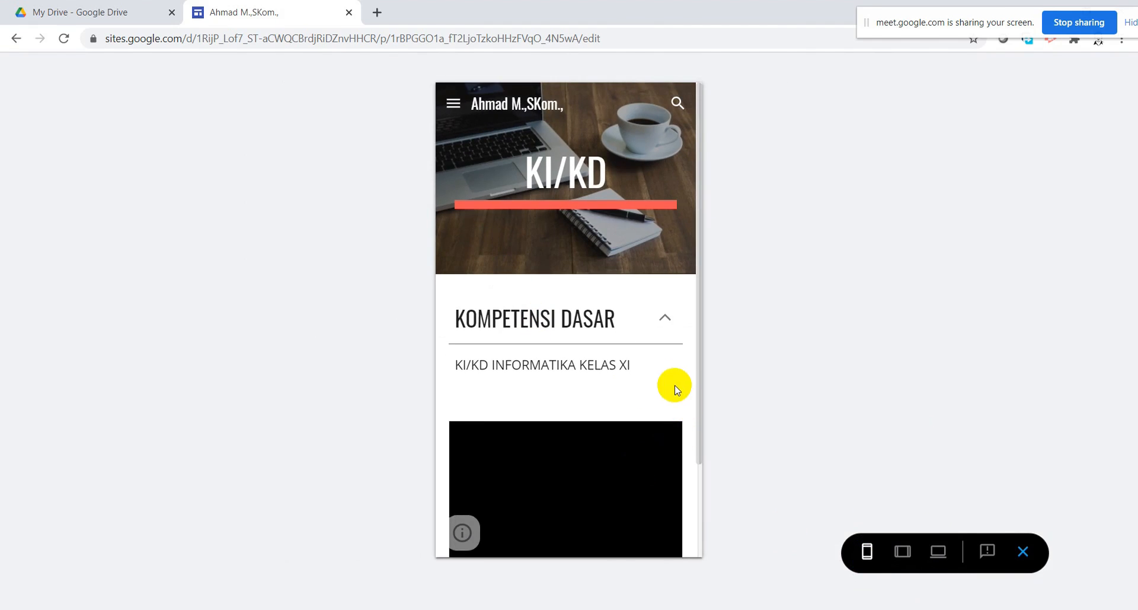
pyautogui.scroll(-2, 668, 380)
pyautogui.scroll(3, 642, 406)
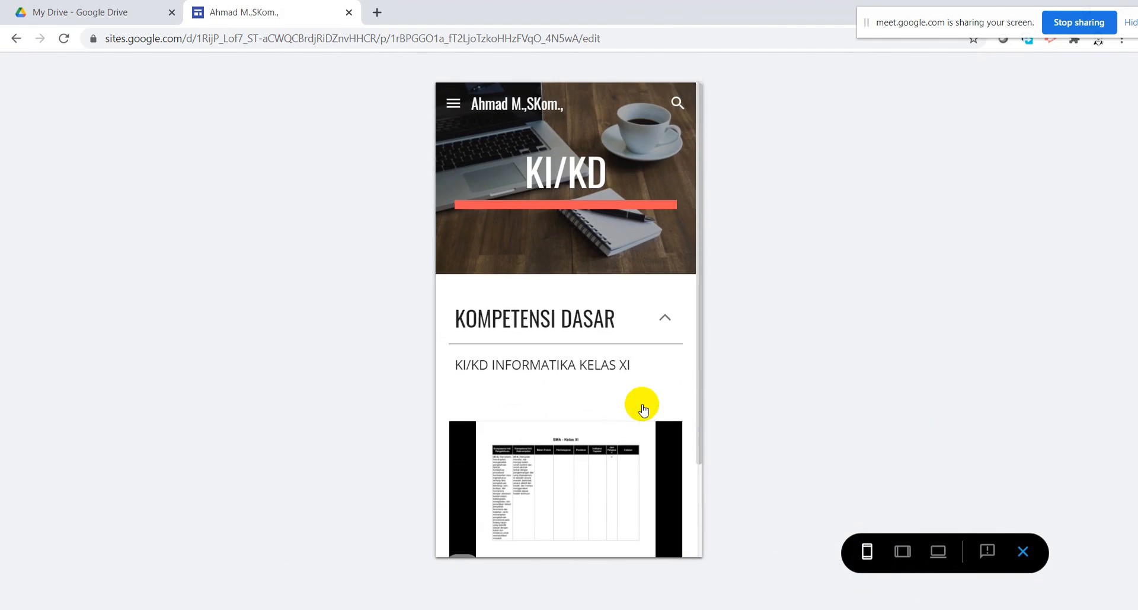
pyautogui.click(936, 550)
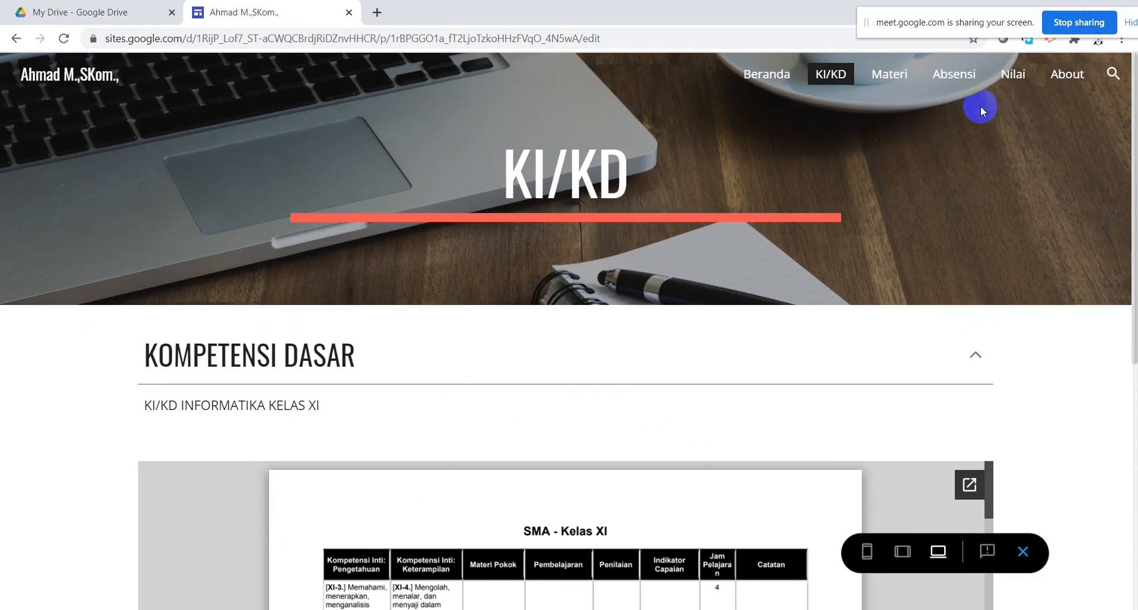
pyautogui.click(1023, 555)
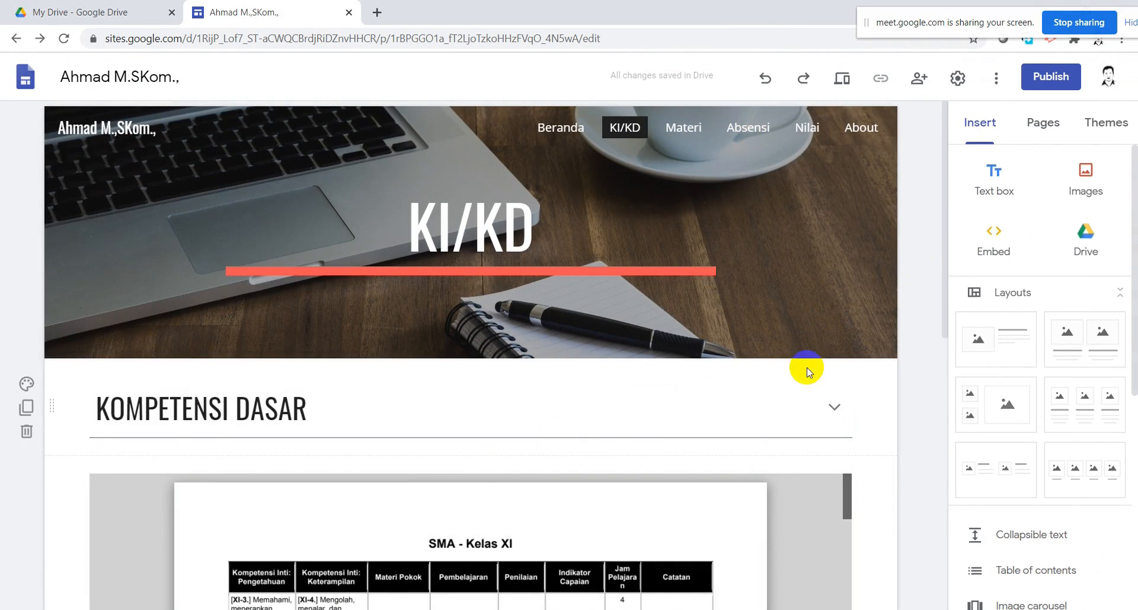
# Open the Materi page for editing and remove its stray text box
pyautogui.click(672, 140)
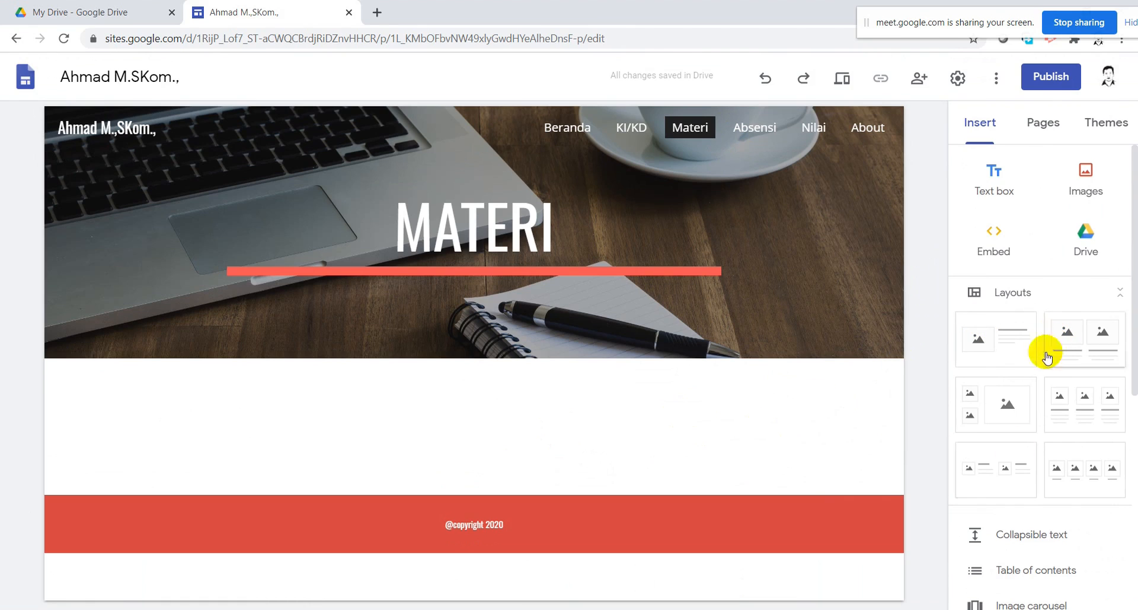
pyautogui.click(997, 179)
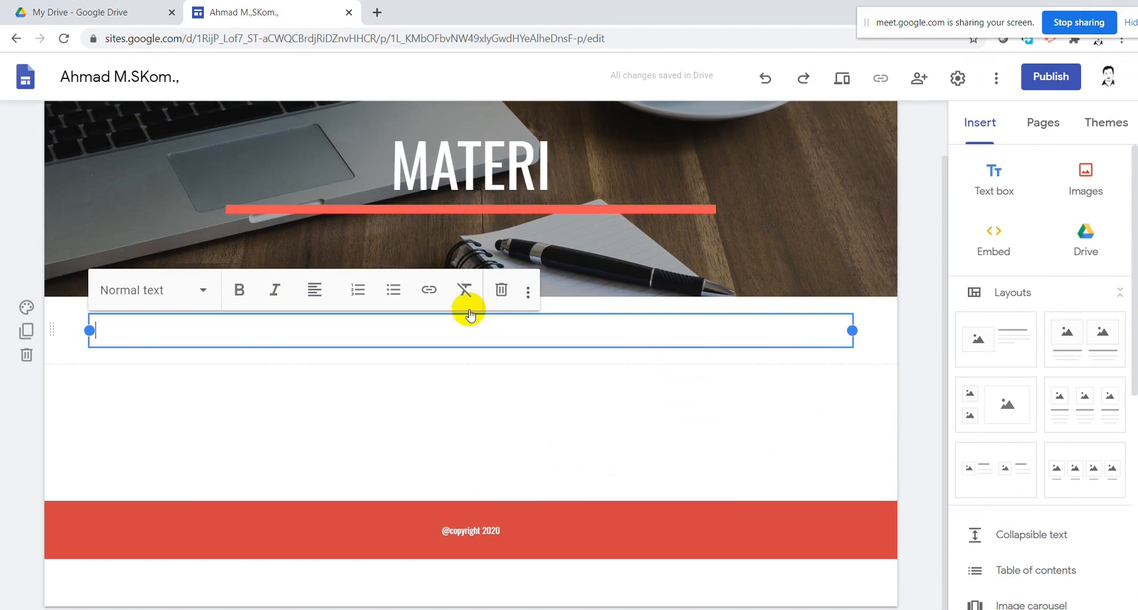
pyautogui.click(26, 356)
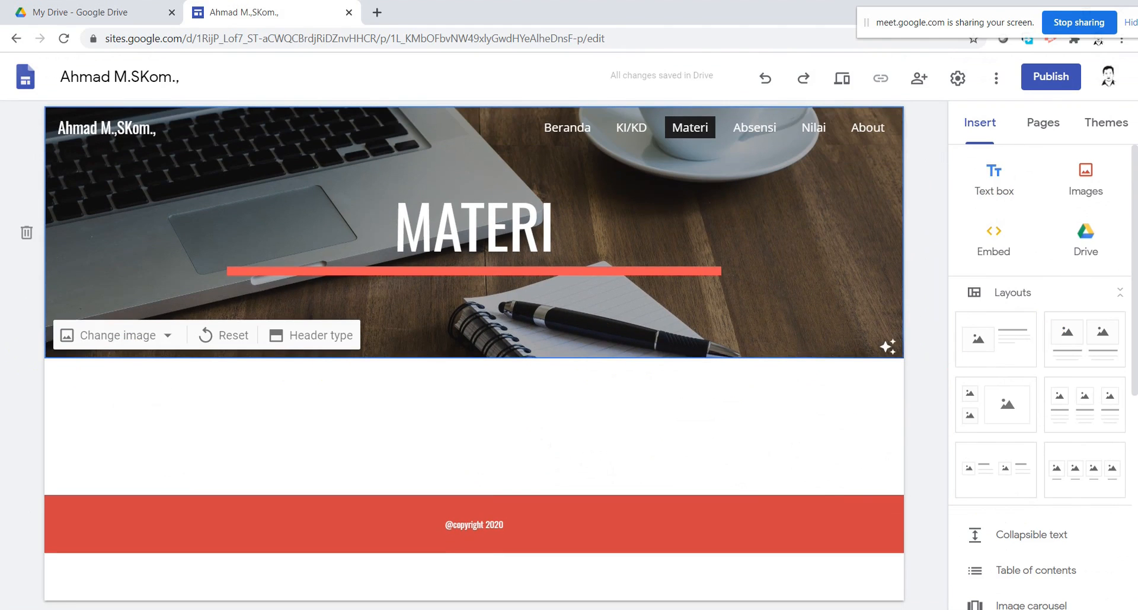
# Add a collapsible block headed 'PEMBUATAN TABEL DENGAN HTML' with a text box below
pyautogui.click(1039, 536)
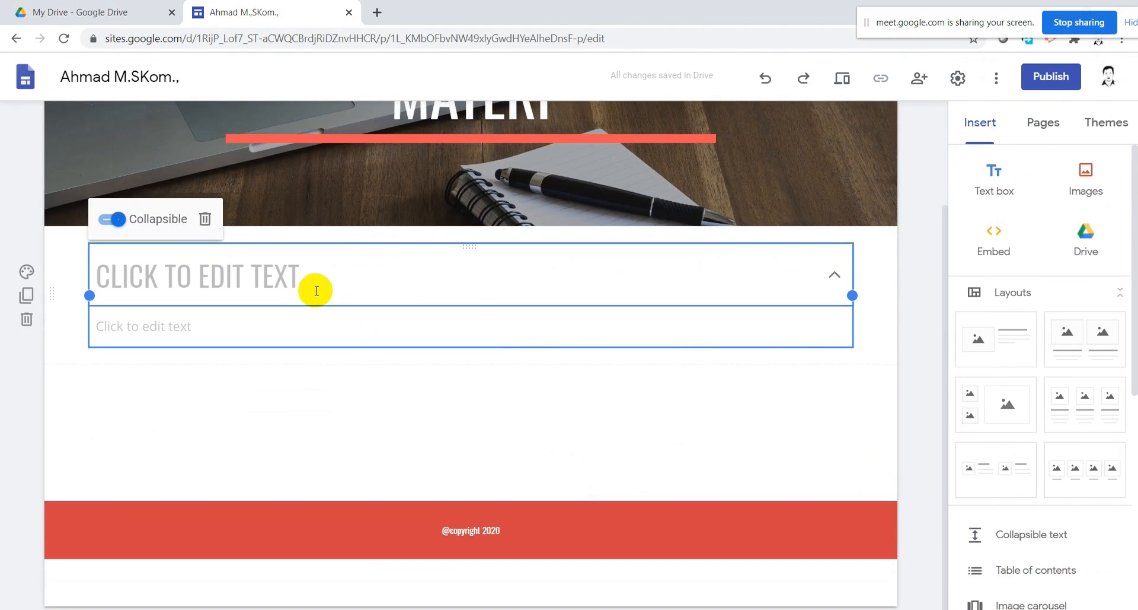
pyautogui.click(313, 286)
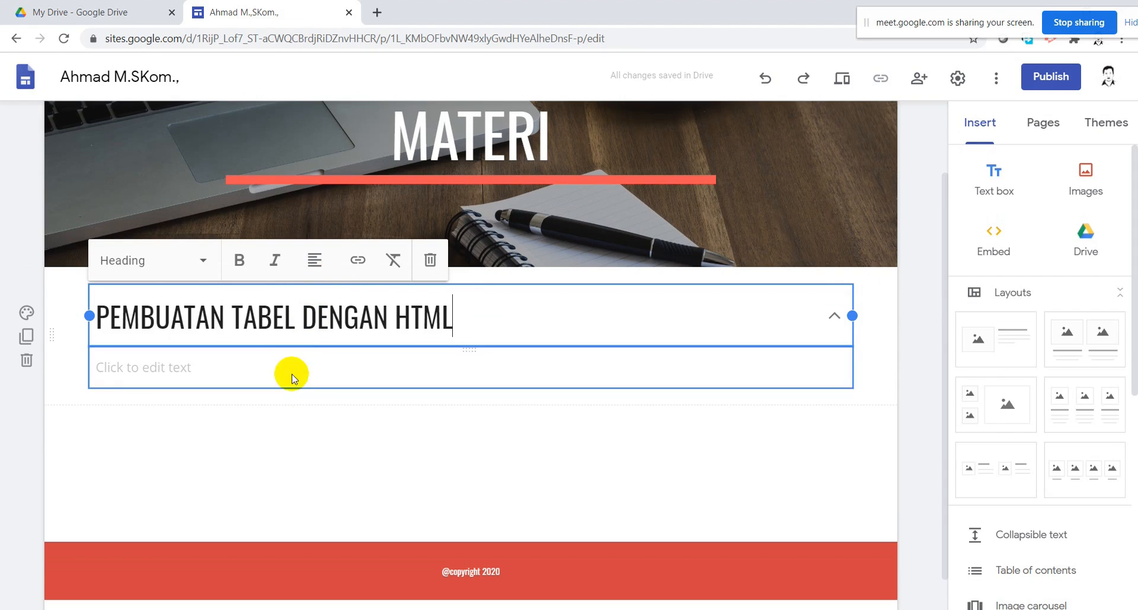
pyautogui.click(399, 429)
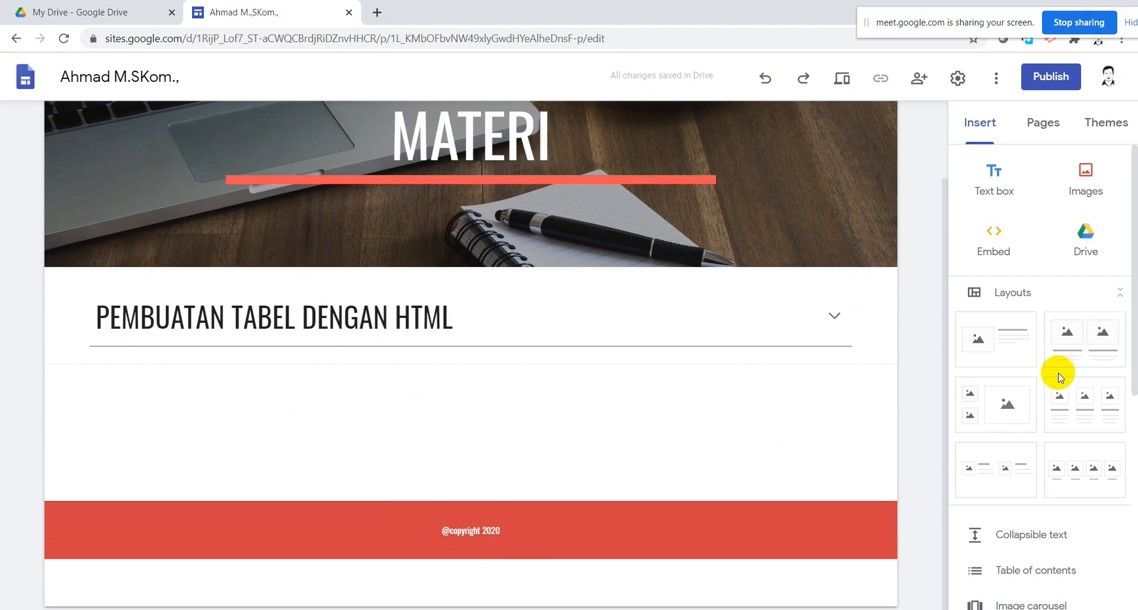
pyautogui.click(982, 195)
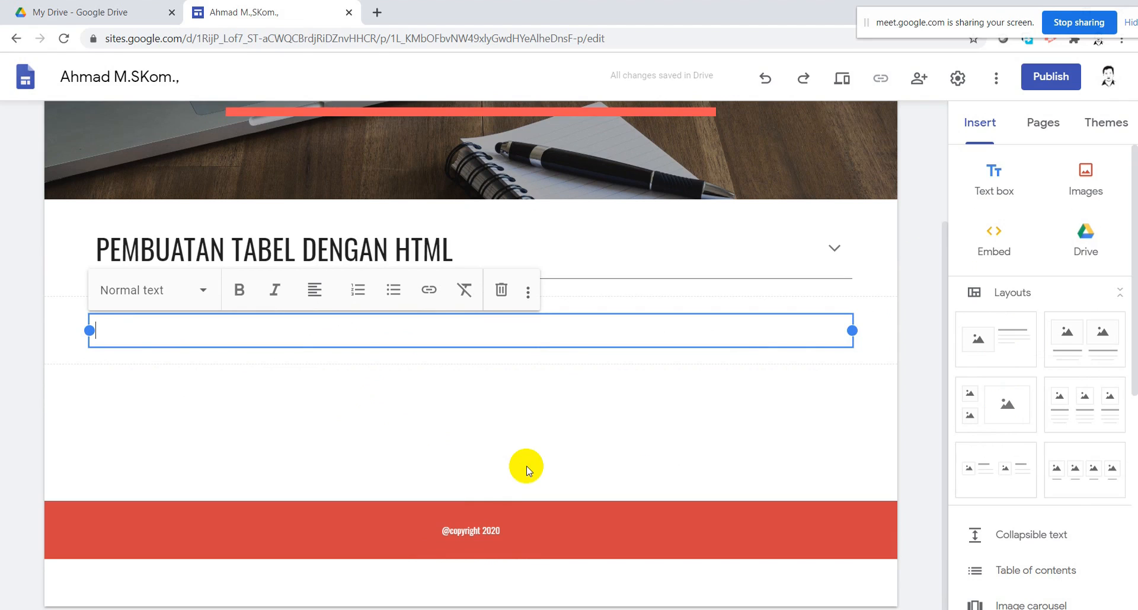
pyautogui.scroll(-7, 1012, 385)
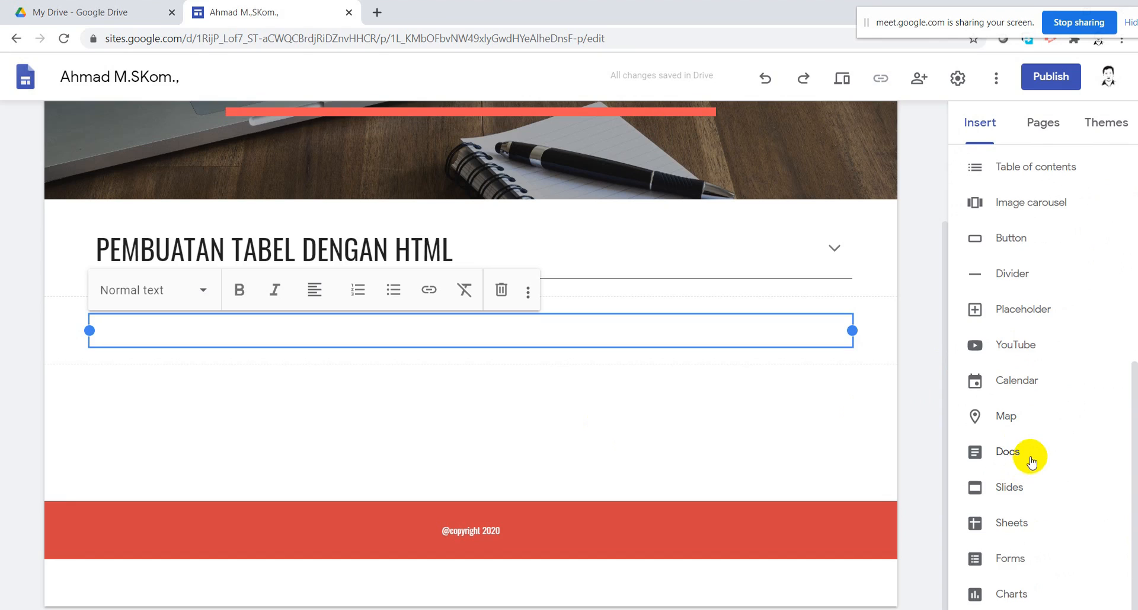
pyautogui.scroll(7, 1049, 385)
pyautogui.scroll(-1, 1085, 229)
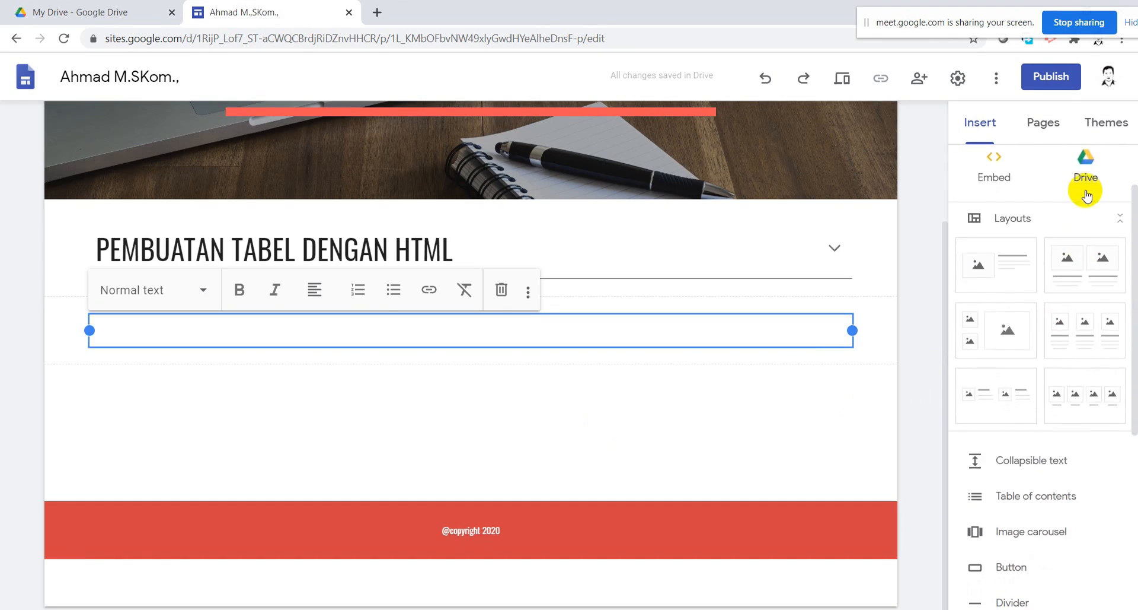
pyautogui.scroll(1, 1087, 195)
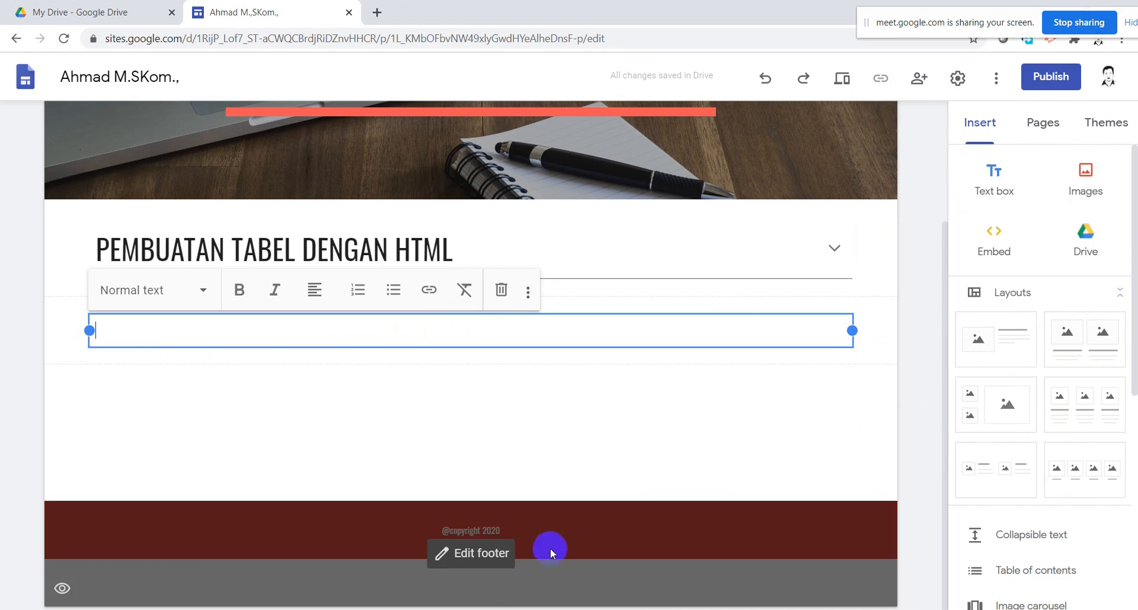
# Copy the page 94 lesson text from 'a. Tujuan Pembelajaran' through 'table(table data).' in Acrobat
pyautogui.hotkey('alt', 'Tab')
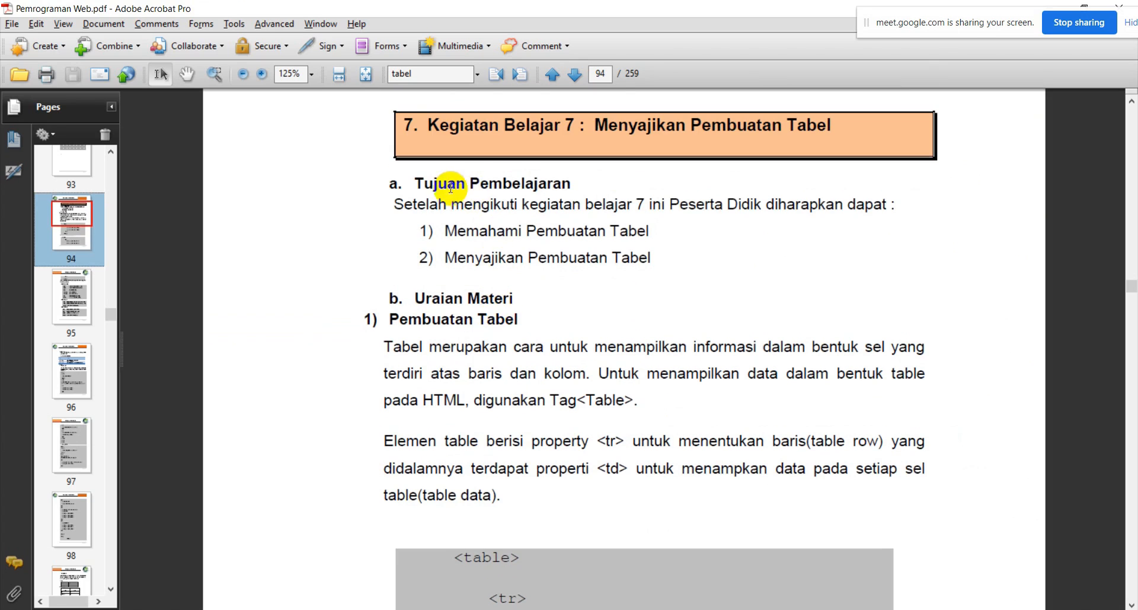
pyautogui.moveTo(390, 193); pyautogui.dragTo(508, 501)
pyautogui.hotkey('ctrl', 'c')
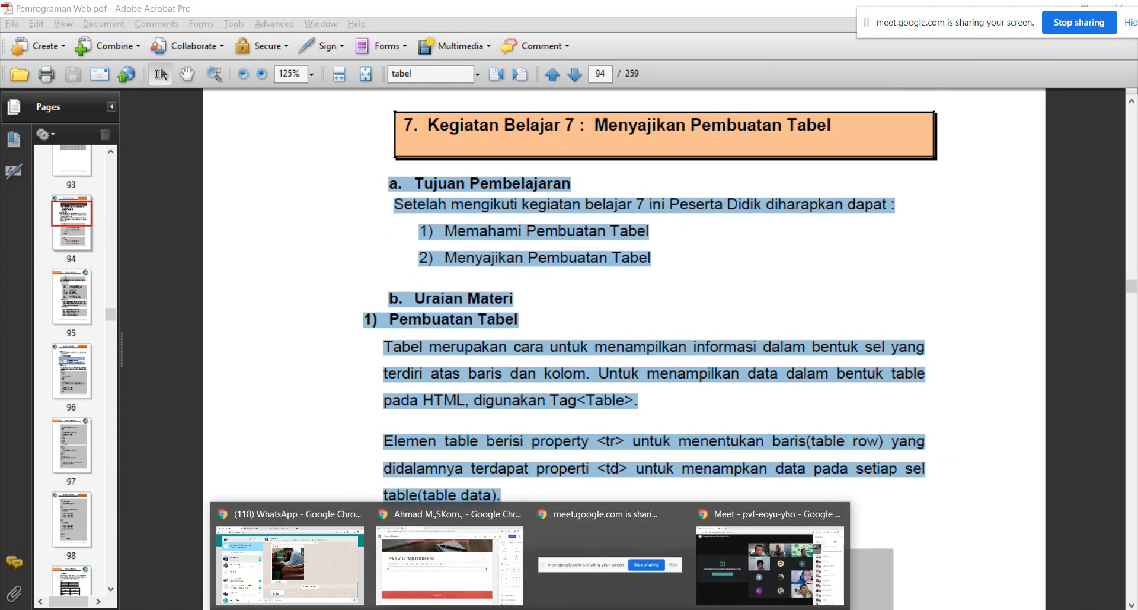
pyautogui.click(451, 525)
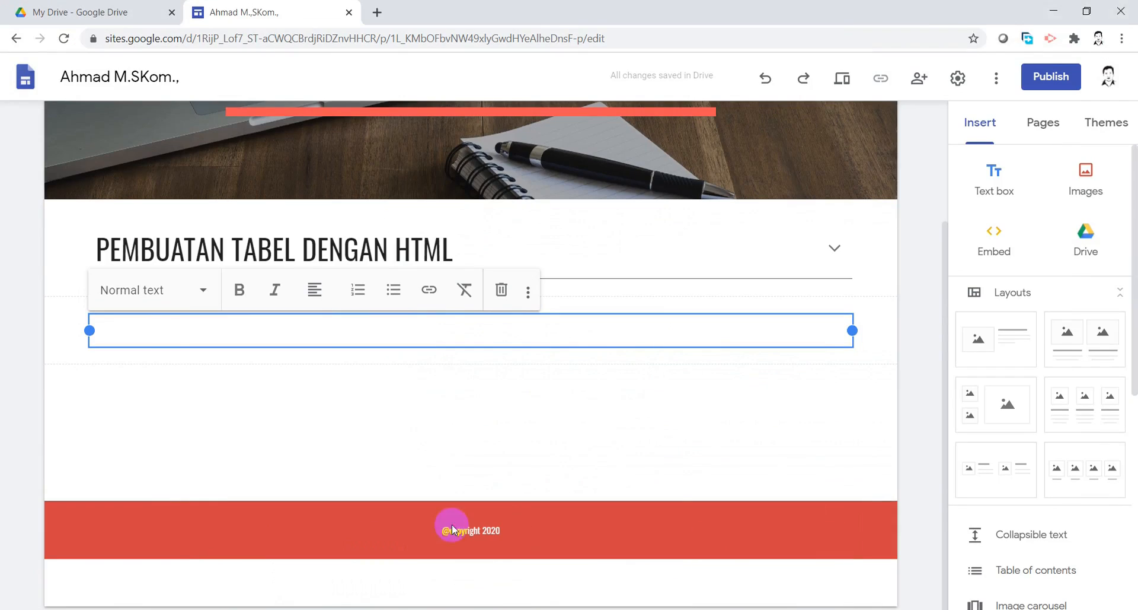
# Paste the copied lesson text into the empty Materi text box, then return to Acrobat
pyautogui.rightClick(173, 329)
pyautogui.click(220, 445)
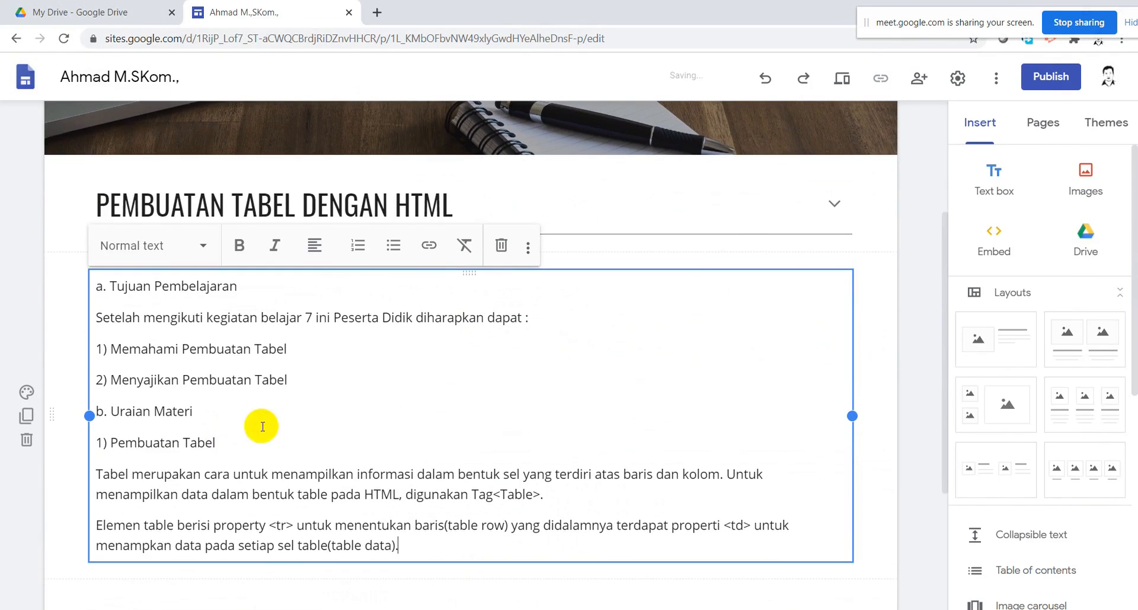
pyautogui.click(877, 482)
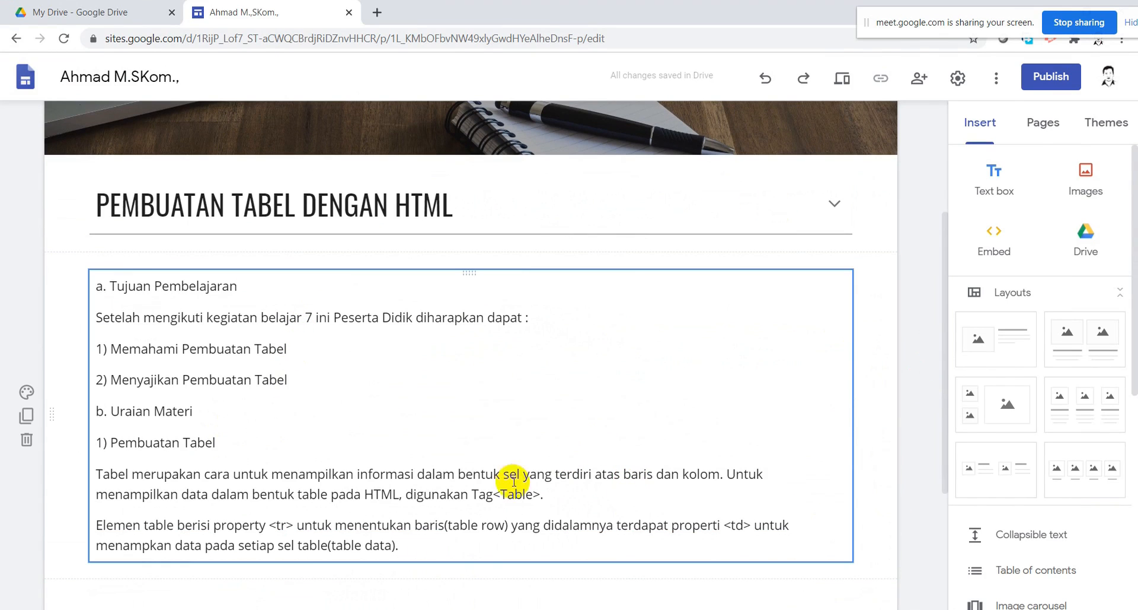
pyautogui.scroll(-3, 522, 471)
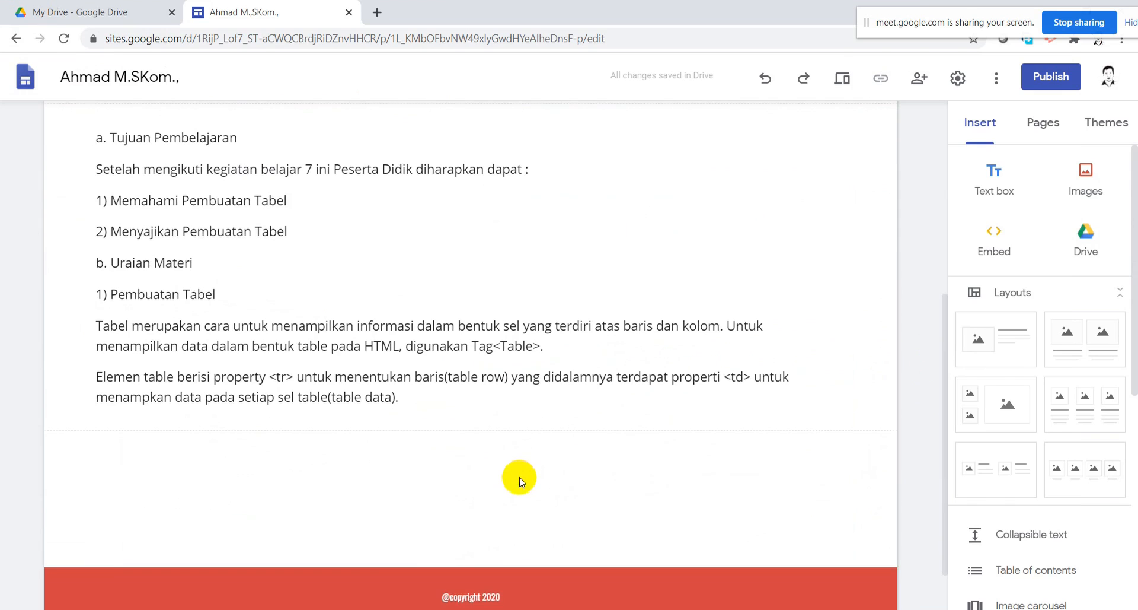
pyautogui.hotkey('alt', 'Tab')
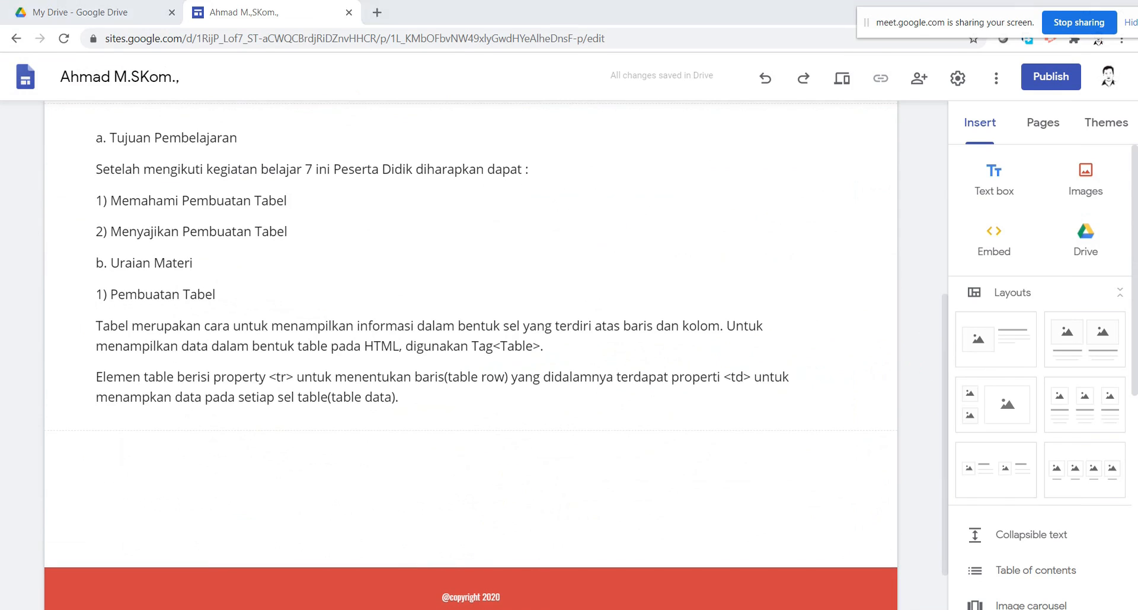
pyautogui.scroll(-3, 521, 442)
# Copy the first HTML table code example, <table> through </table>, from the PDF
pyautogui.scroll(-8, 600, 424)
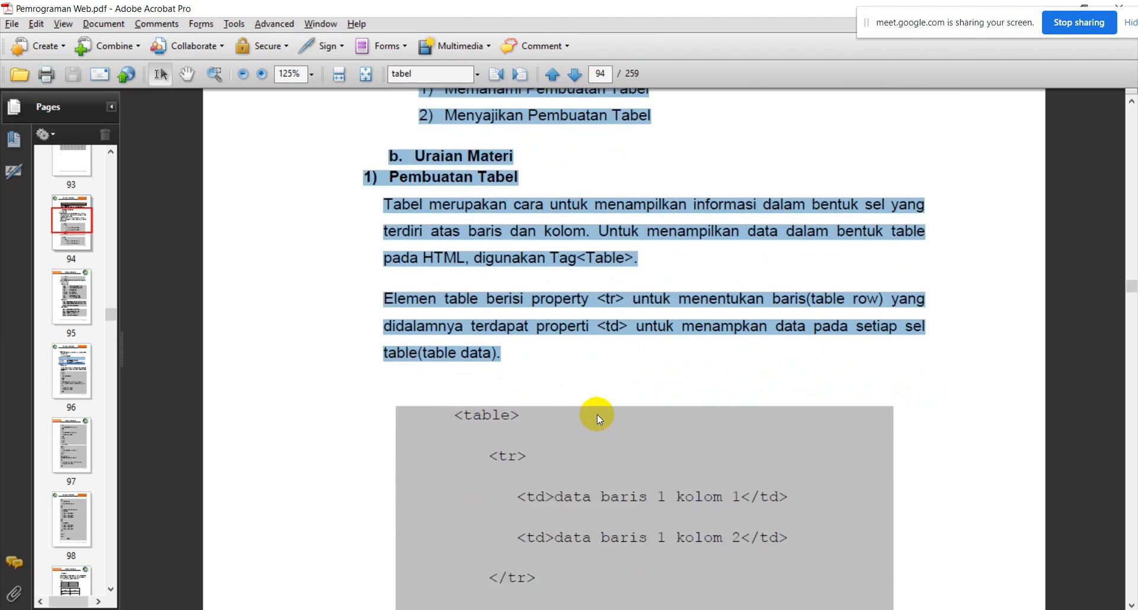
pyautogui.scroll(-8, 603, 411)
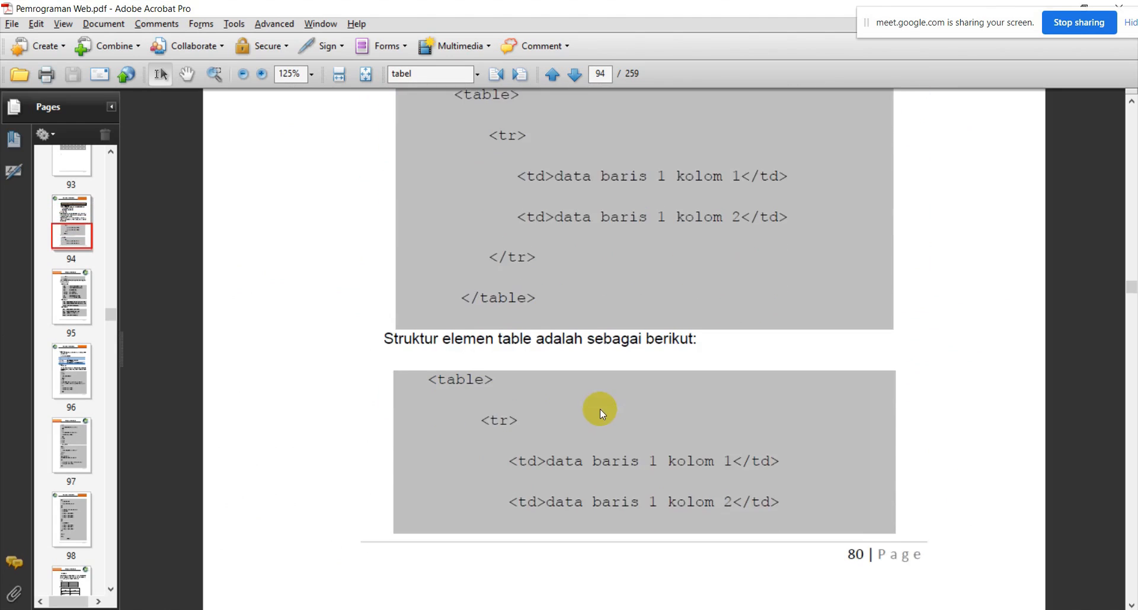
pyautogui.scroll(15, 598, 405)
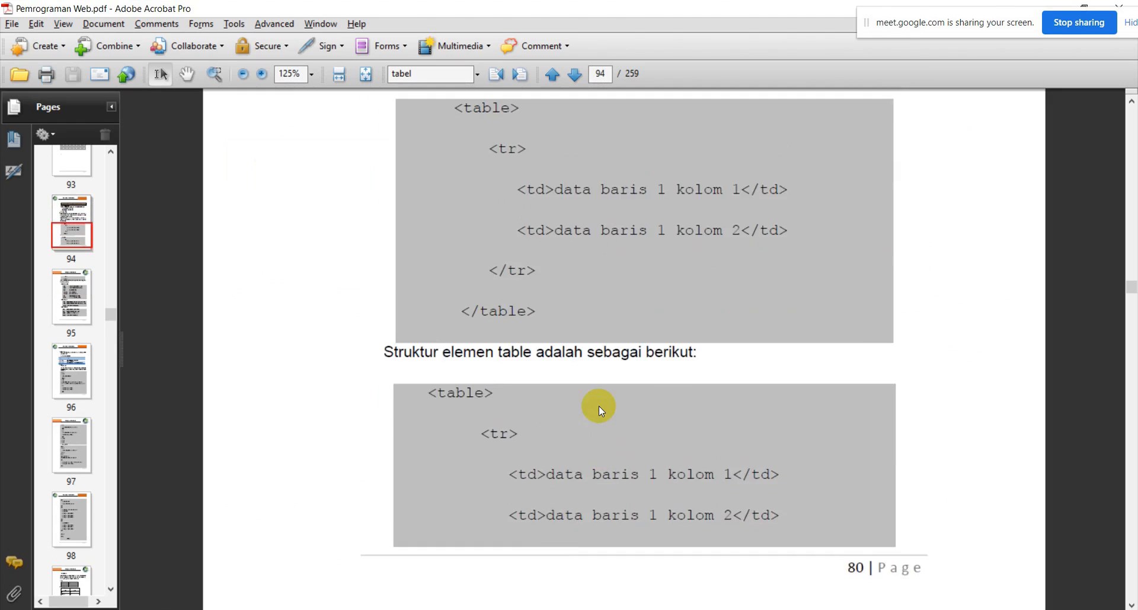
pyautogui.moveTo(526, 393); pyautogui.dragTo(479, 210)
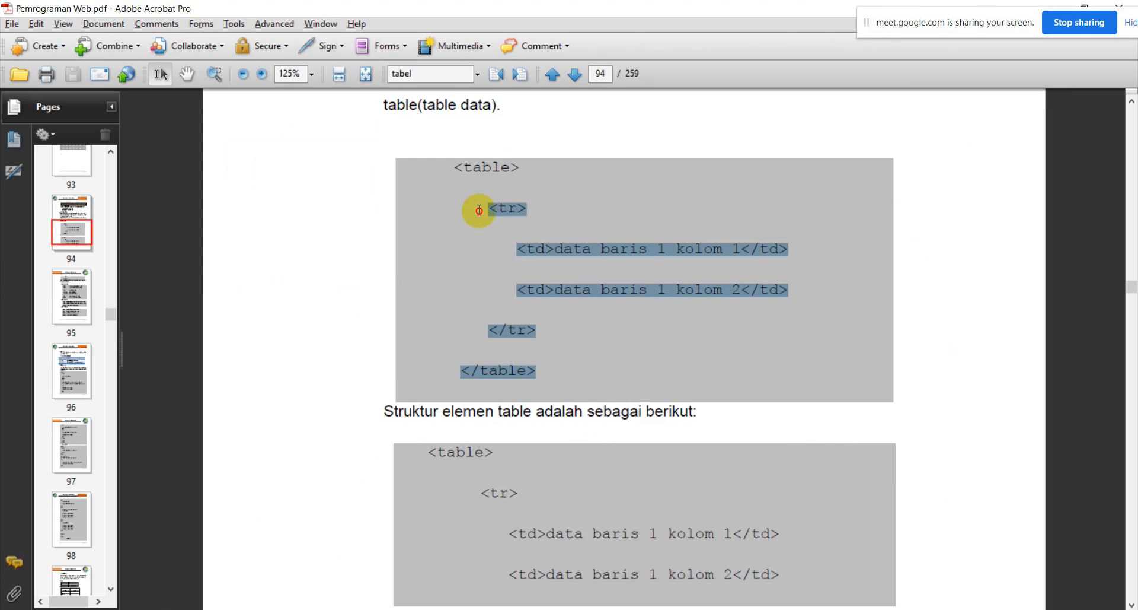
pyautogui.moveTo(465, 172); pyautogui.dragTo(542, 359)
pyautogui.hotkey('ctrl', 'c')
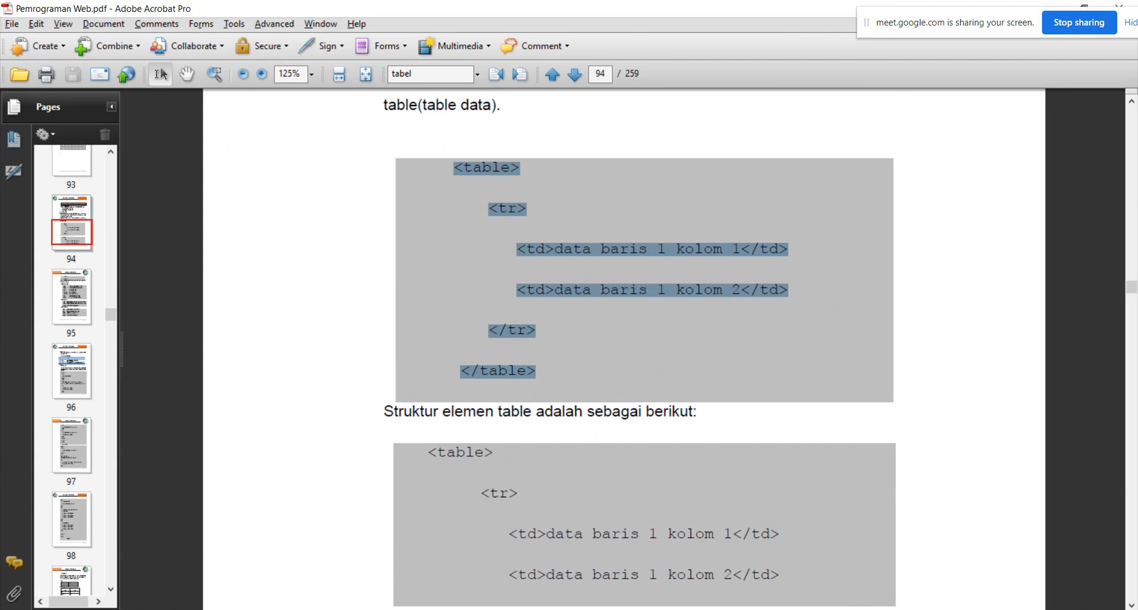
pyautogui.click(495, 587)
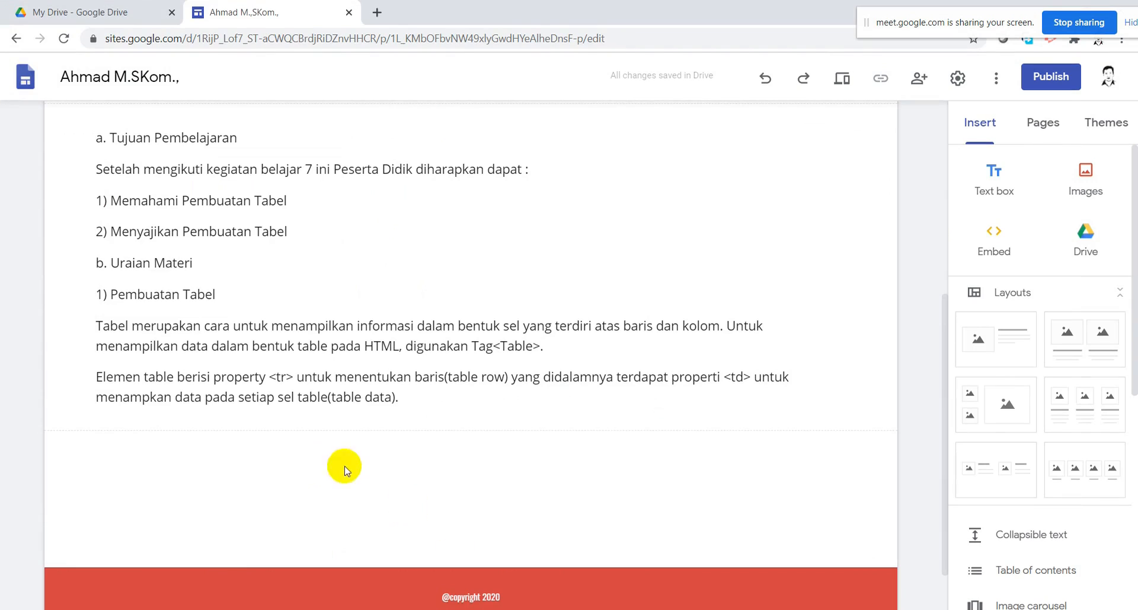
# Paste the copied HTML table code on a new line below the lesson text
pyautogui.click(455, 404)
pyautogui.press('Return')
pyautogui.press('Return')
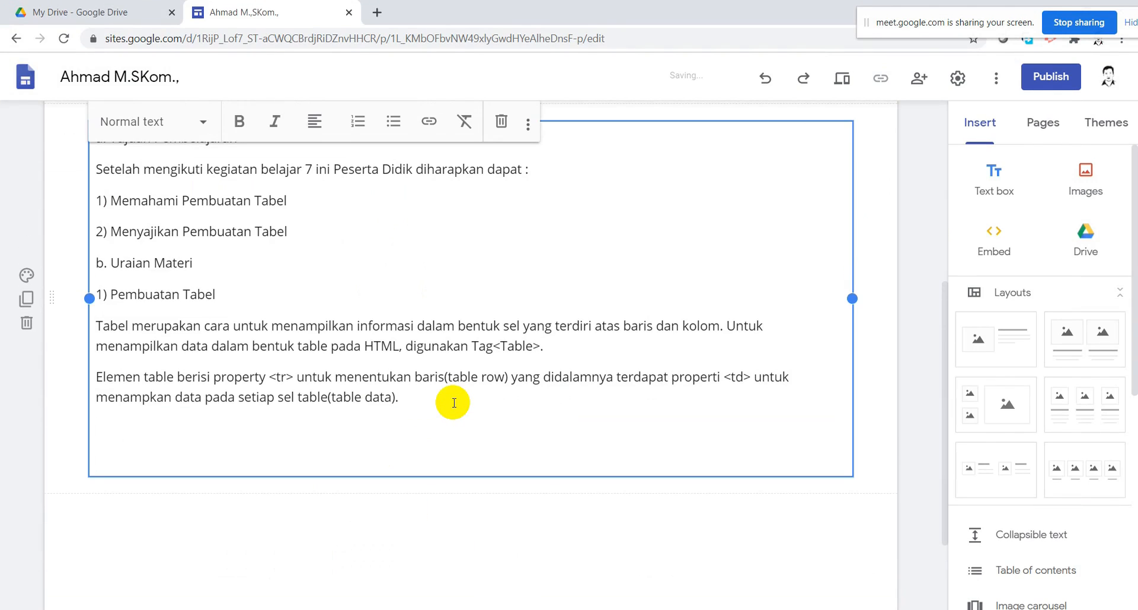
pyautogui.hotkey('ctrl', 'v')
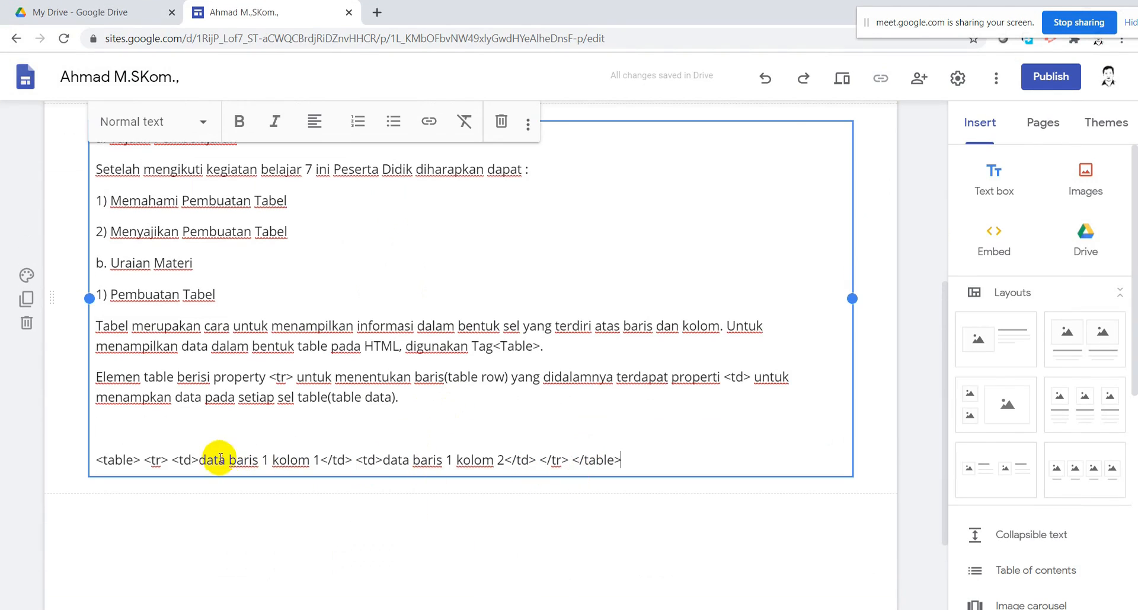
# Break the pasted code so <table>, <tr>, each <td>, </tr> and </table> sit on separate lines
pyautogui.click(205, 459)
pyautogui.click(146, 460)
pyautogui.press('Return')
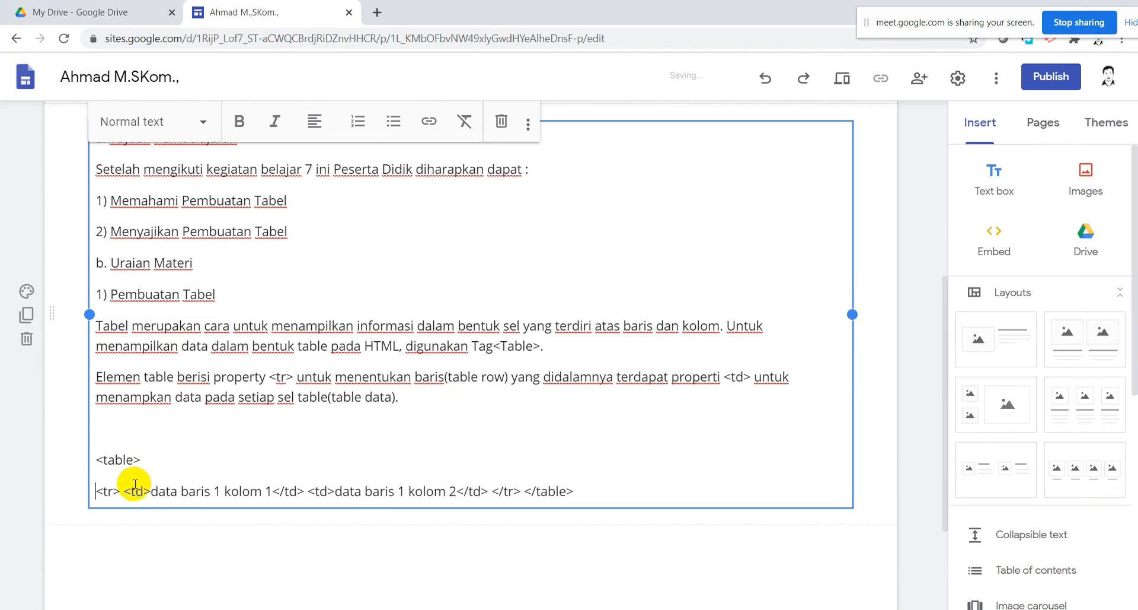
pyautogui.press('Return')
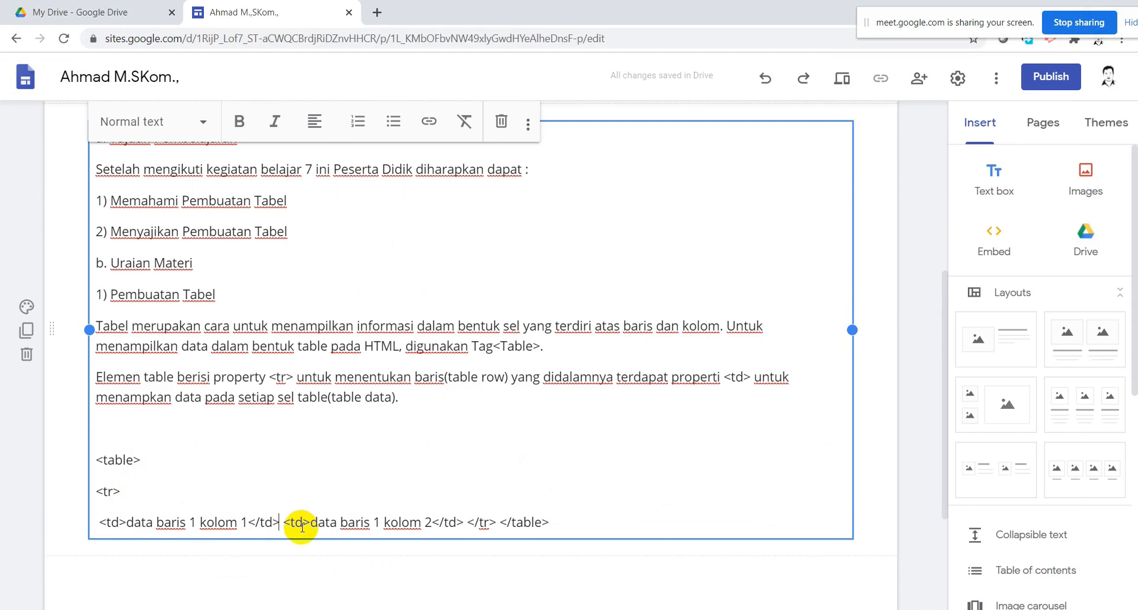
pyautogui.press('Return')
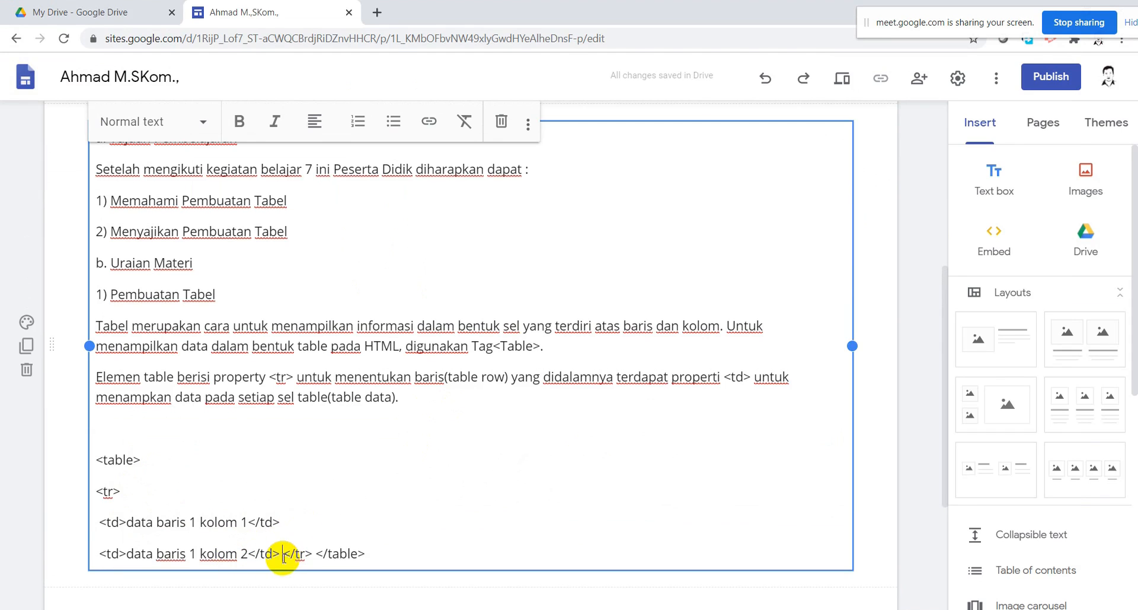
pyautogui.press('Return')
pyautogui.press('Return')
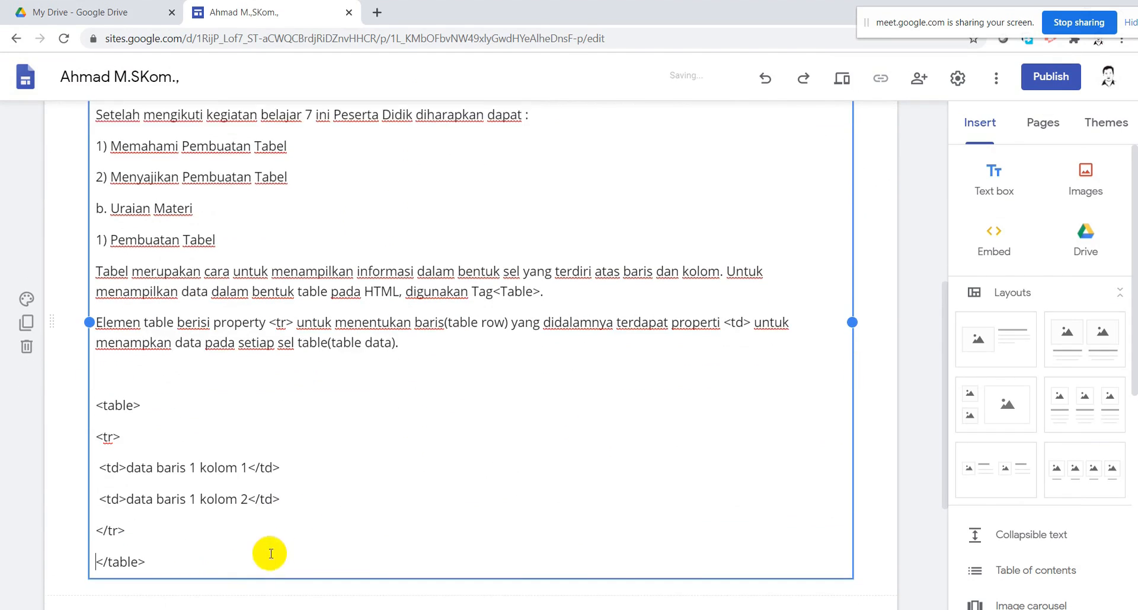
pyautogui.click(878, 507)
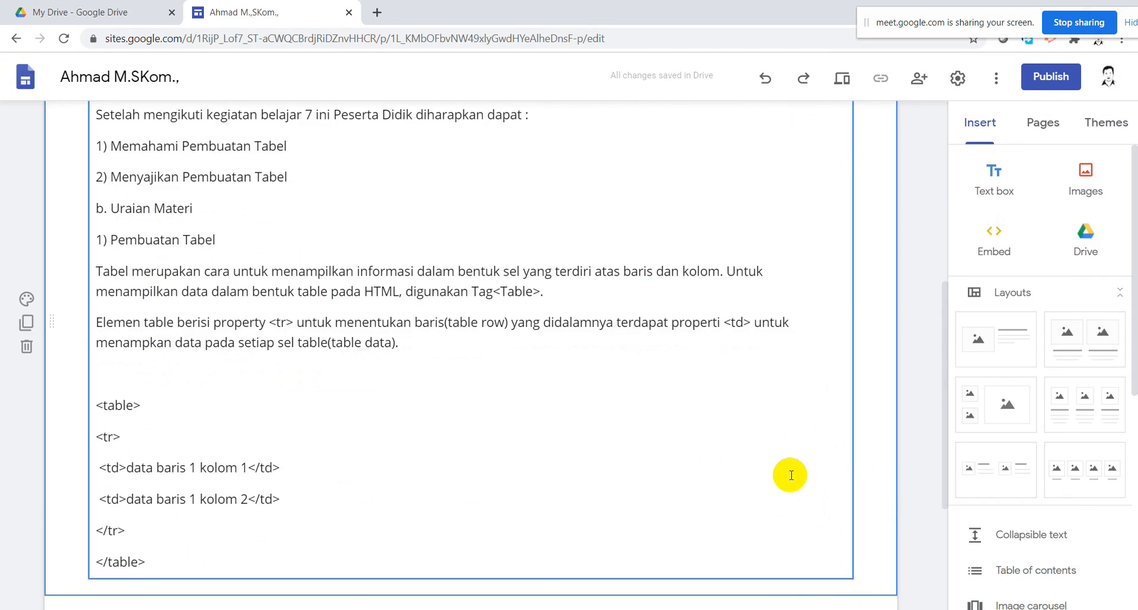
pyautogui.scroll(7, 795, 472)
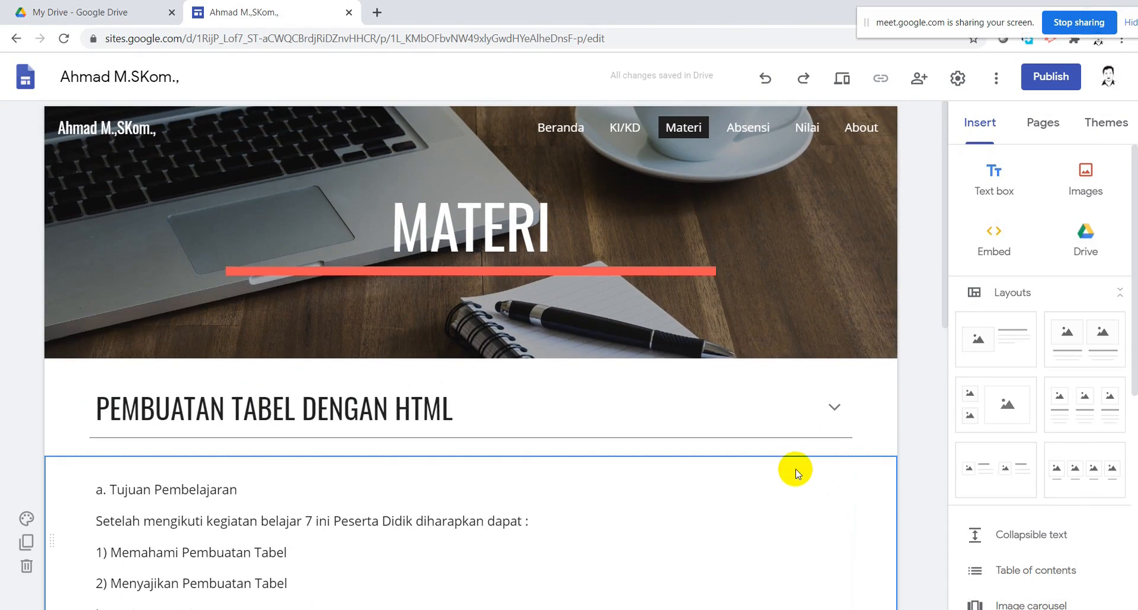
pyautogui.click(860, 293)
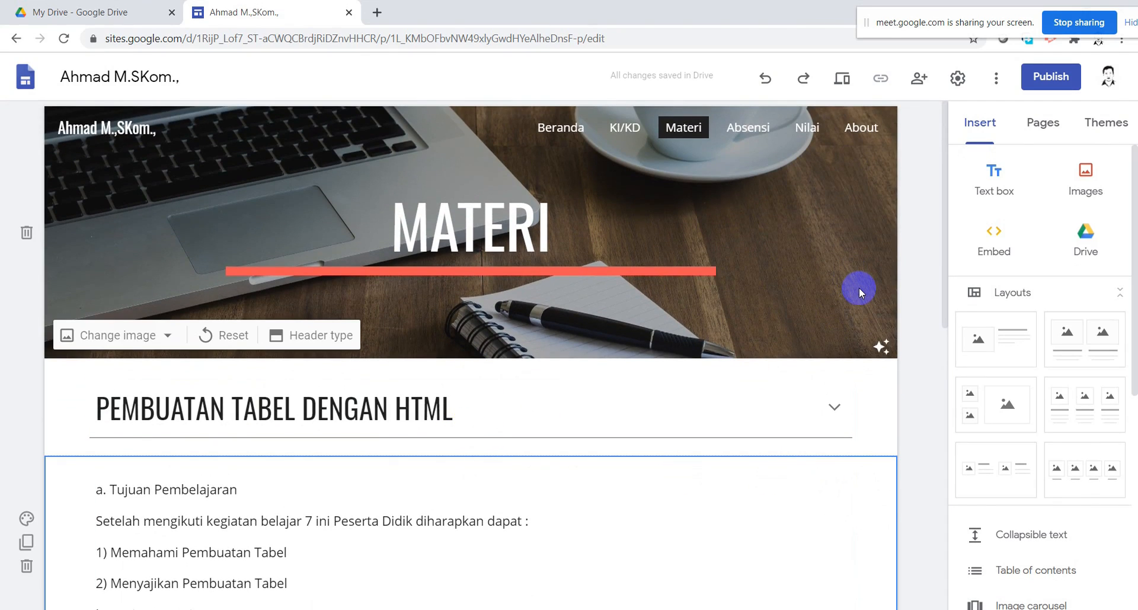
# Switch to the Absensi page from the site navigation
pyautogui.click(749, 137)
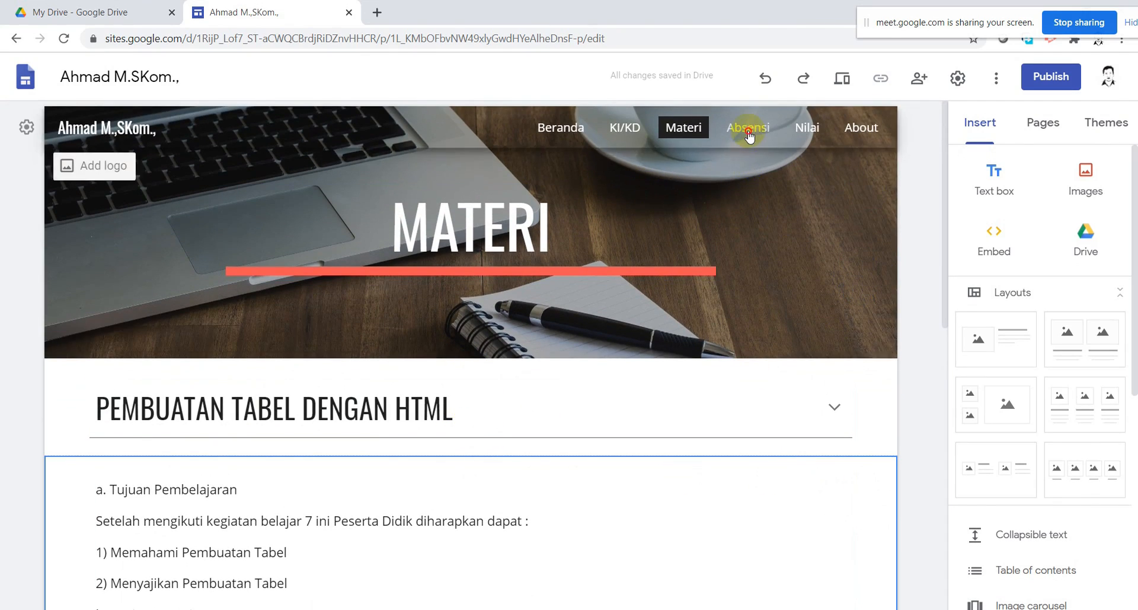
pyautogui.click(749, 137)
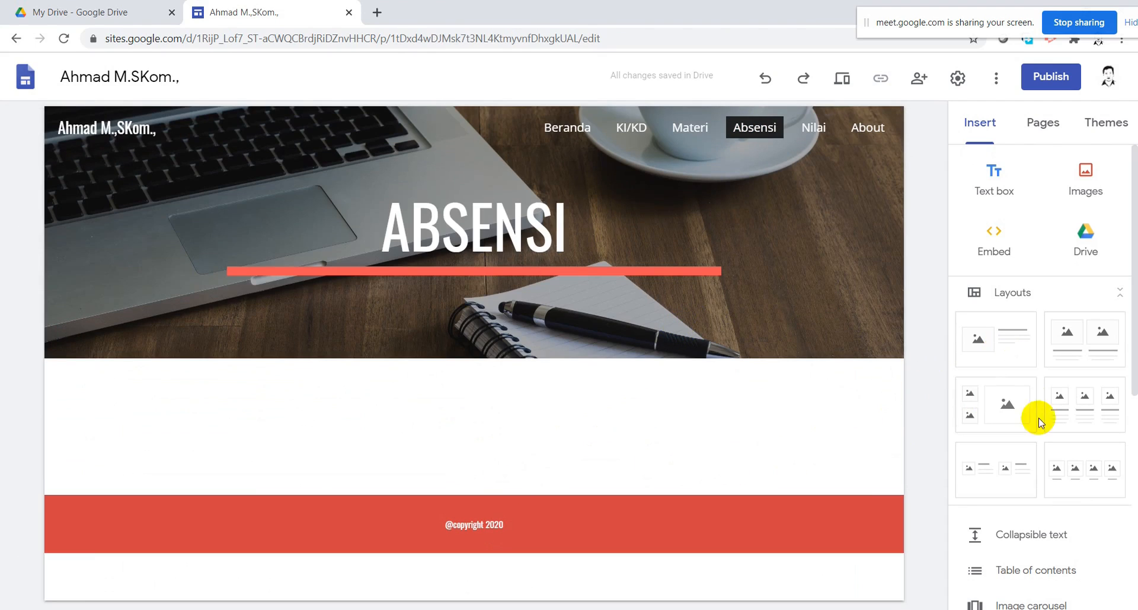
pyautogui.scroll(-2, 1061, 531)
# Add a collapsible text section with the heading 'ABSENSI'
pyautogui.click(1039, 386)
pyautogui.click(322, 299)
pyautogui.write('ABSENSI')
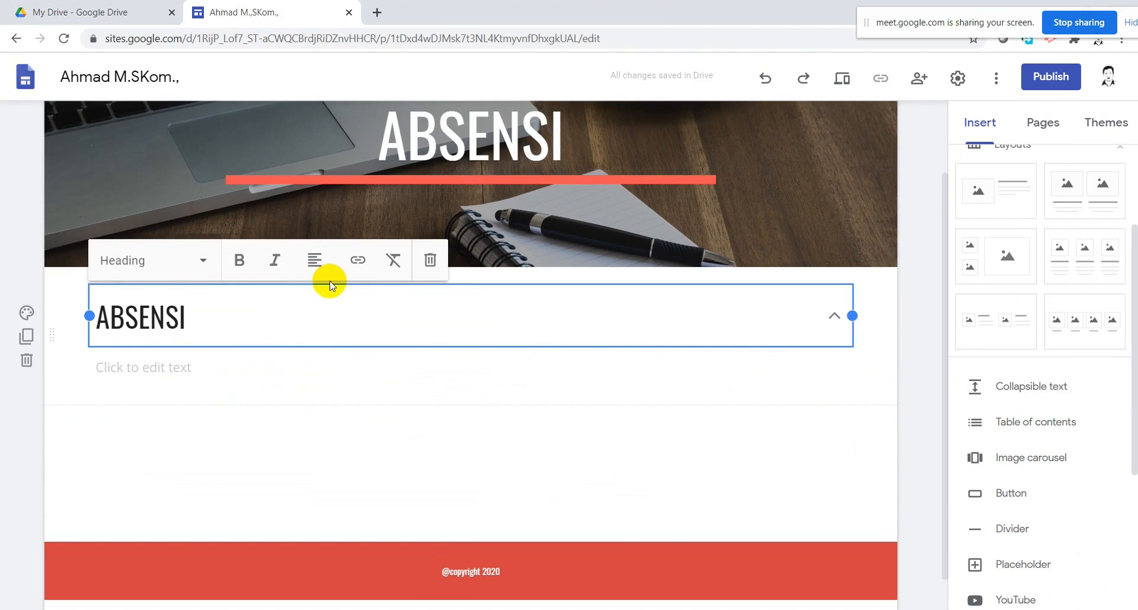
pyautogui.click(585, 458)
pyautogui.scroll(-4, 1095, 453)
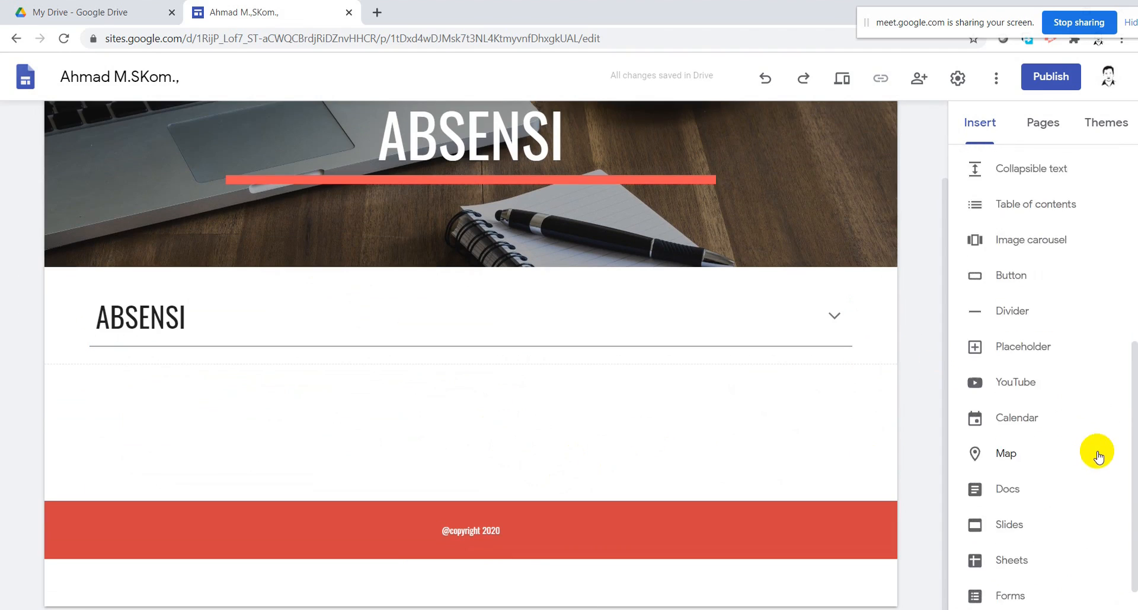
pyautogui.scroll(4, 1028, 564)
pyautogui.scroll(-4, 1026, 489)
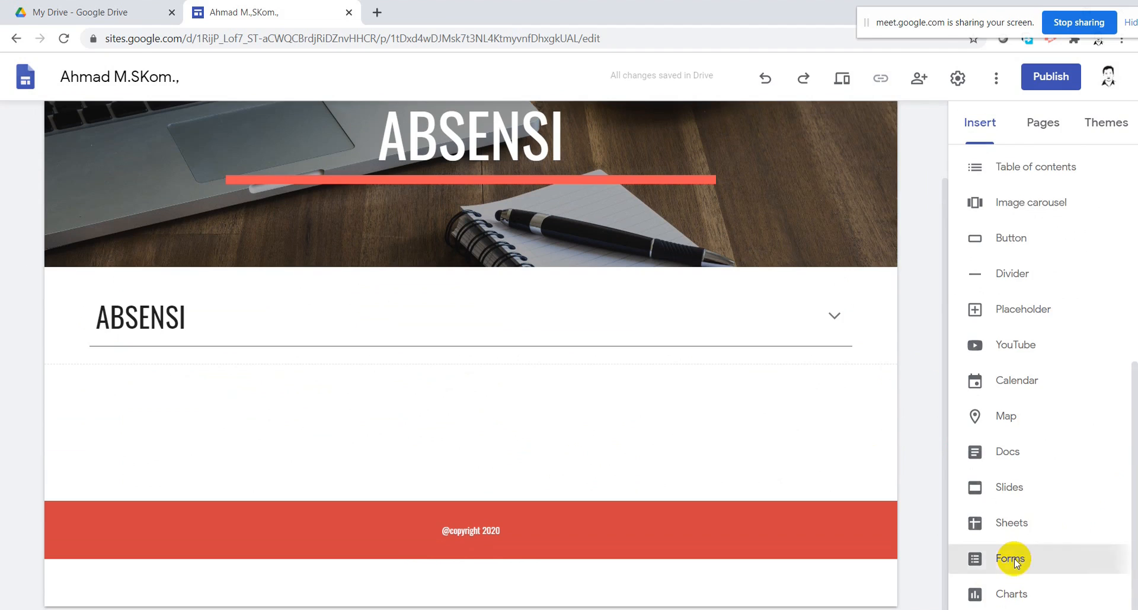
pyautogui.click(1013, 559)
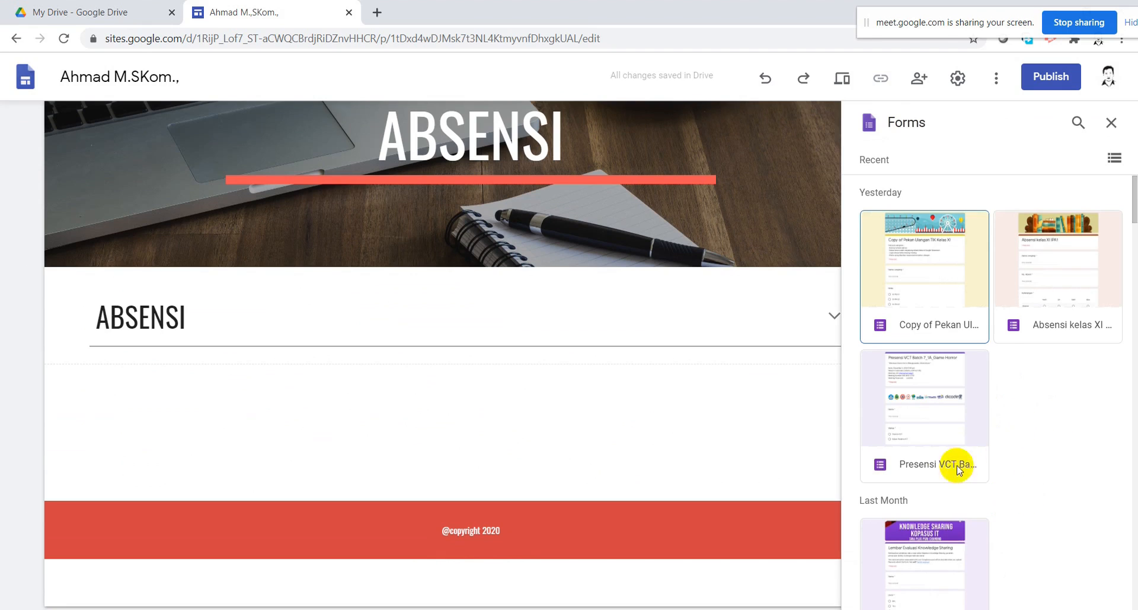
# Pick the 'Absensi kelas XI' form from yesterday's forms and insert it onto the page
pyautogui.scroll(-3, 955, 417)
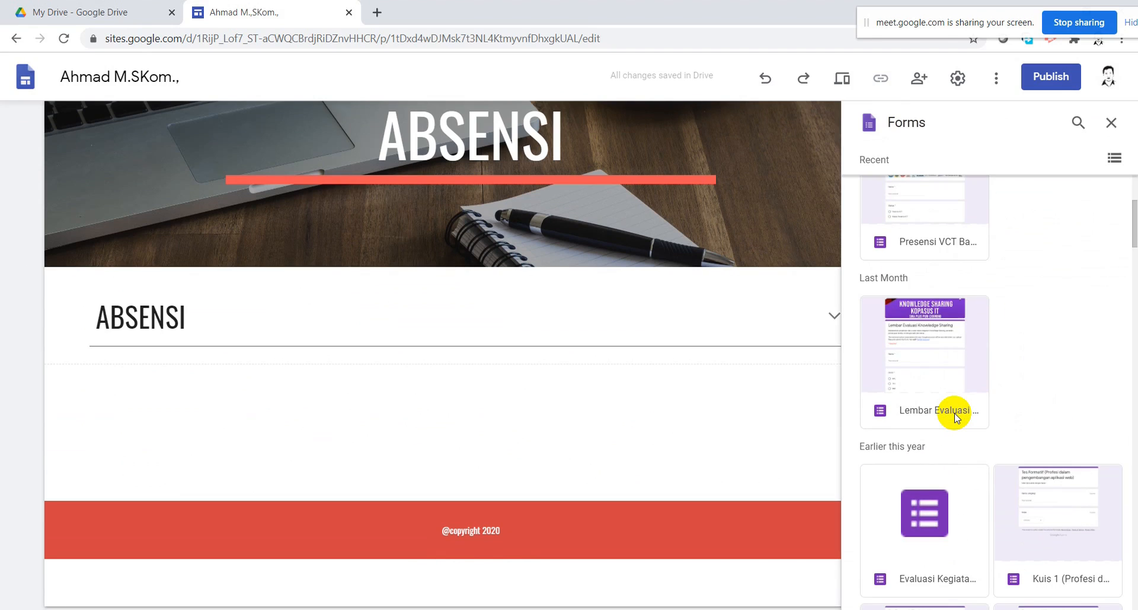
pyautogui.scroll(-2, 954, 415)
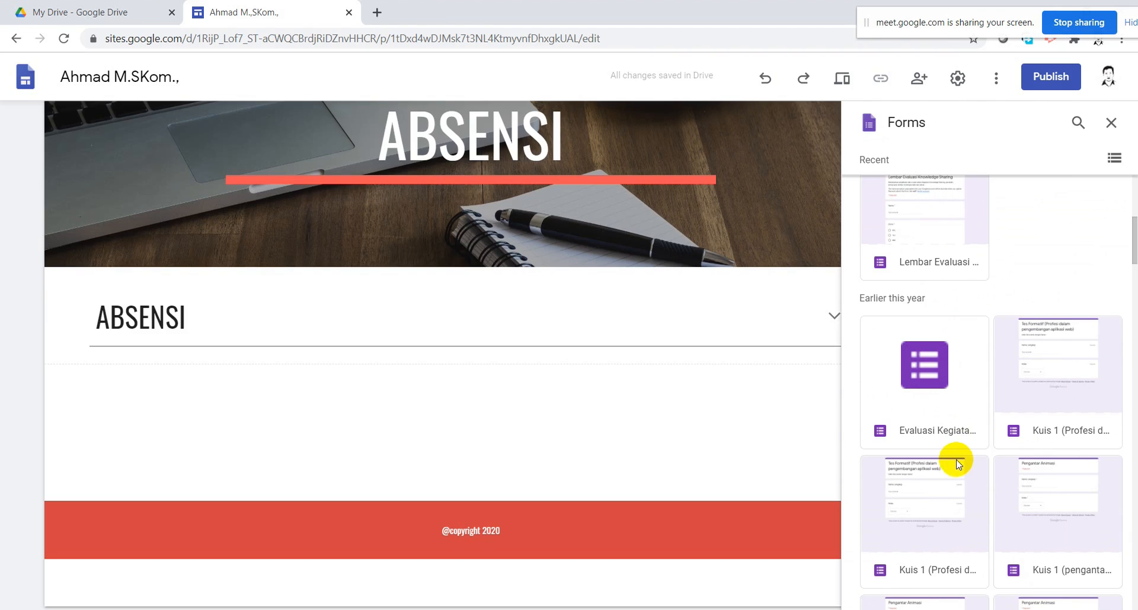
pyautogui.scroll(-2, 956, 461)
pyautogui.scroll(8, 956, 461)
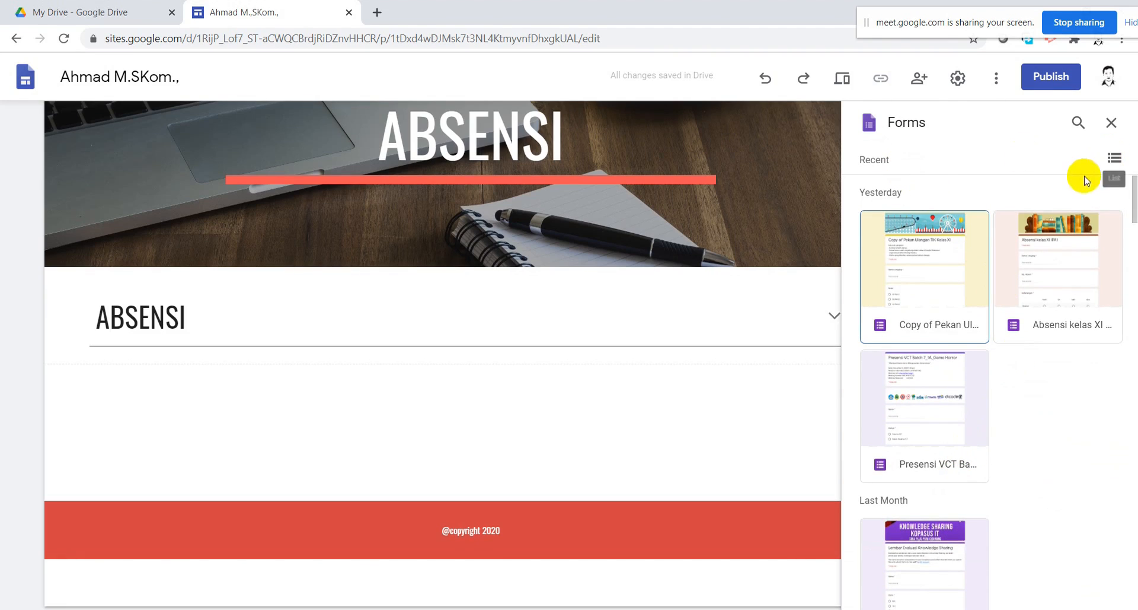
pyautogui.click(1052, 299)
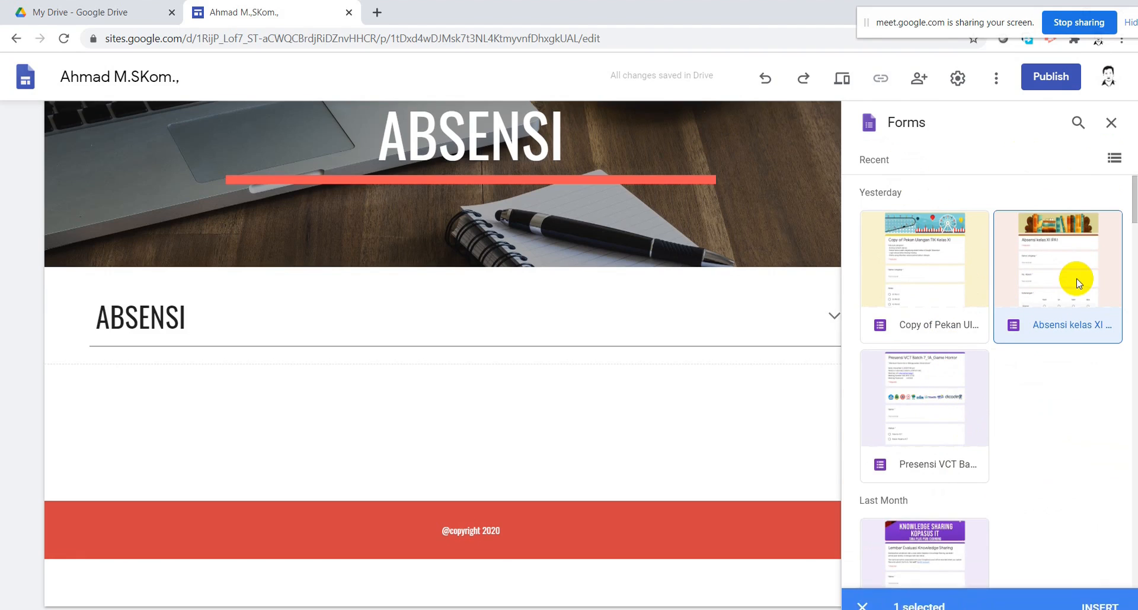
pyautogui.click(1094, 593)
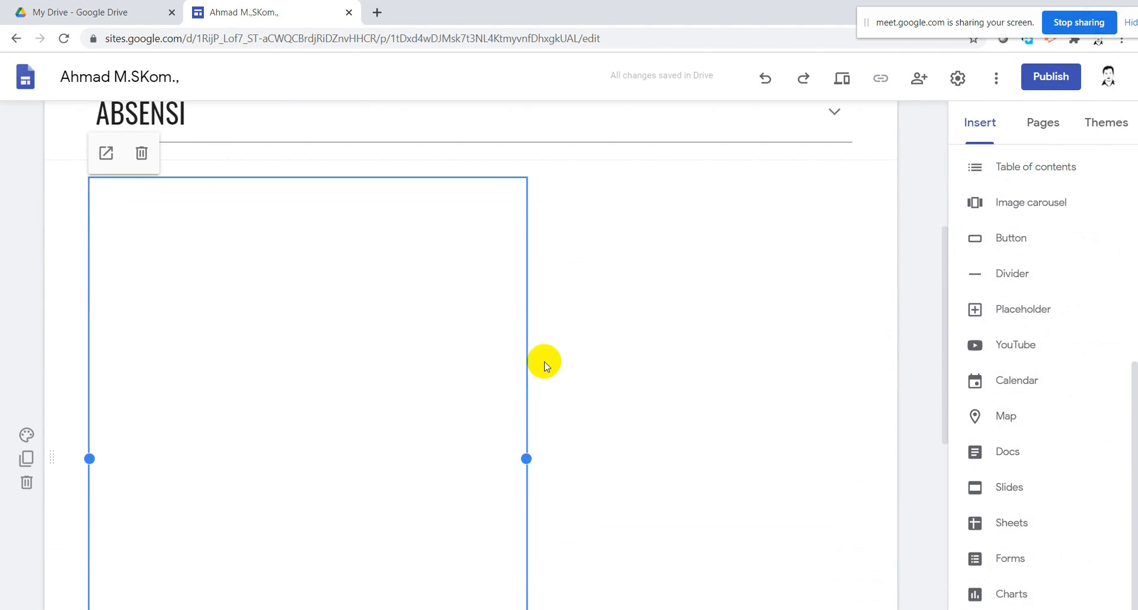
# Drag the form embed's bottom handle to change its height
pyautogui.scroll(-4, 587, 439)
pyautogui.scroll(2, 591, 443)
pyautogui.scroll(-2, 592, 443)
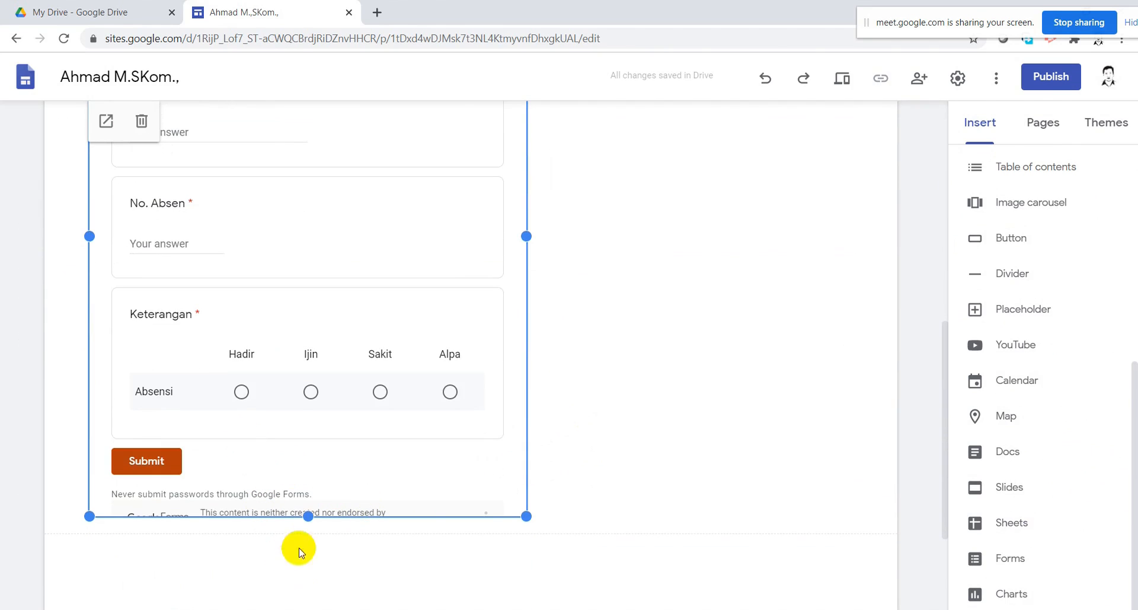
pyautogui.moveTo(306, 519); pyautogui.dragTo(303, 486)
# Move the form embed to the centre of its section below ABSENSI
pyautogui.click(612, 487)
pyautogui.click(402, 376)
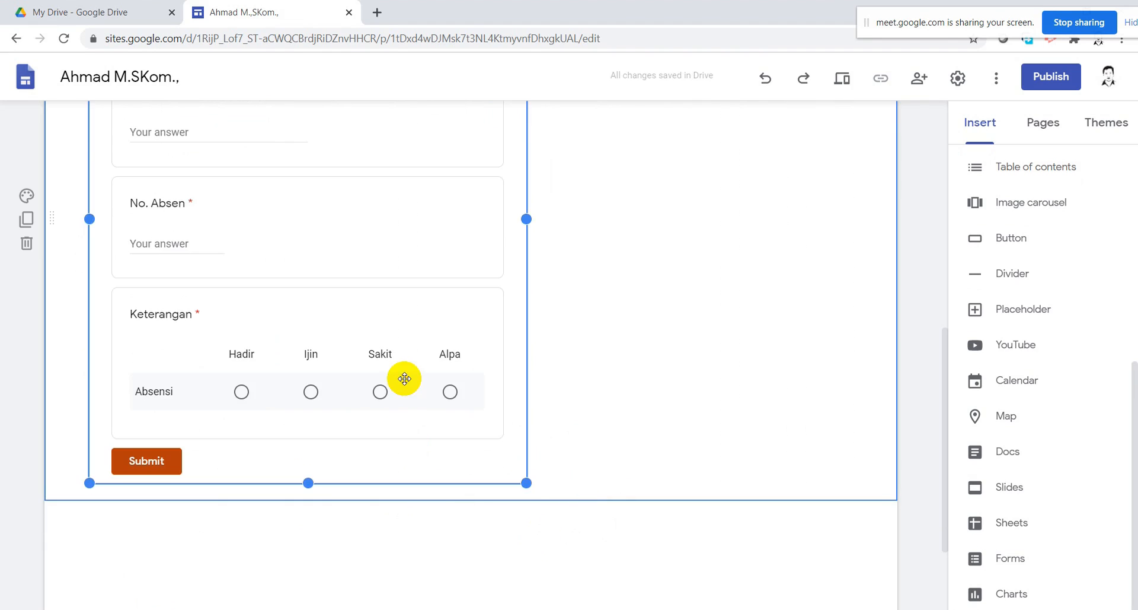
pyautogui.scroll(4, 460, 480)
pyautogui.moveTo(449, 333); pyautogui.dragTo(466, 265)
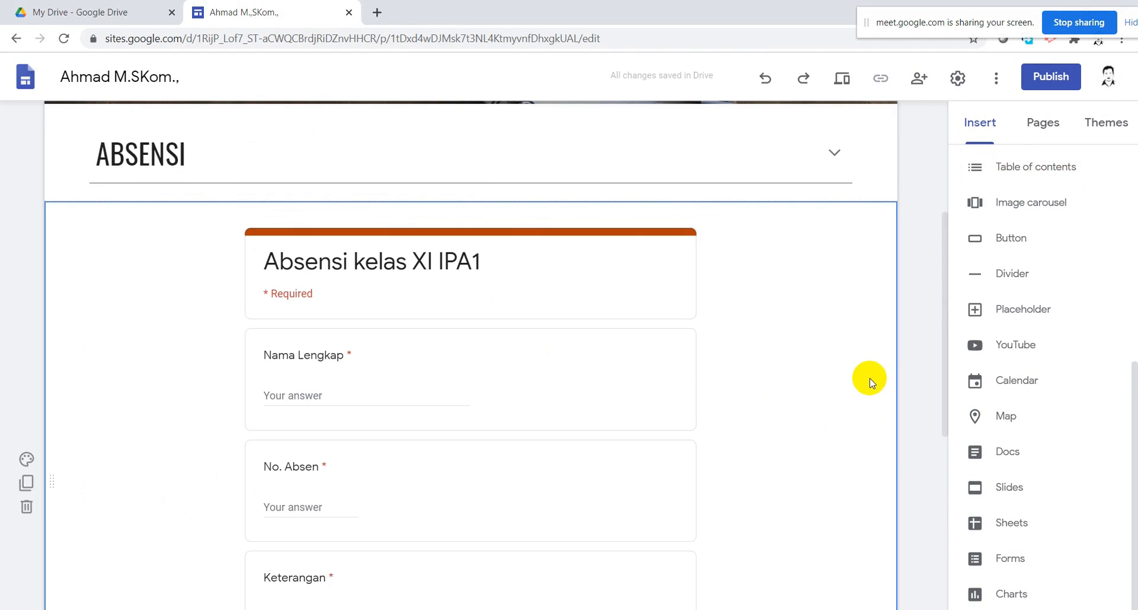
pyautogui.scroll(-5, 415, 380)
pyautogui.scroll(6, 445, 412)
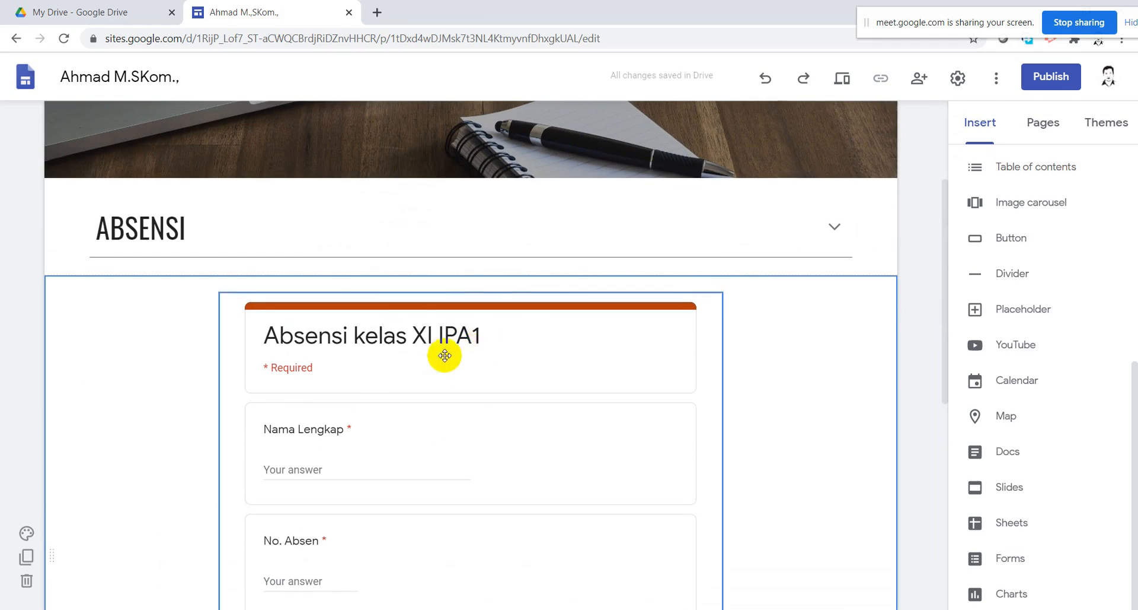
# Preview the site and scroll down to the embedded attendance form
pyautogui.click(842, 77)
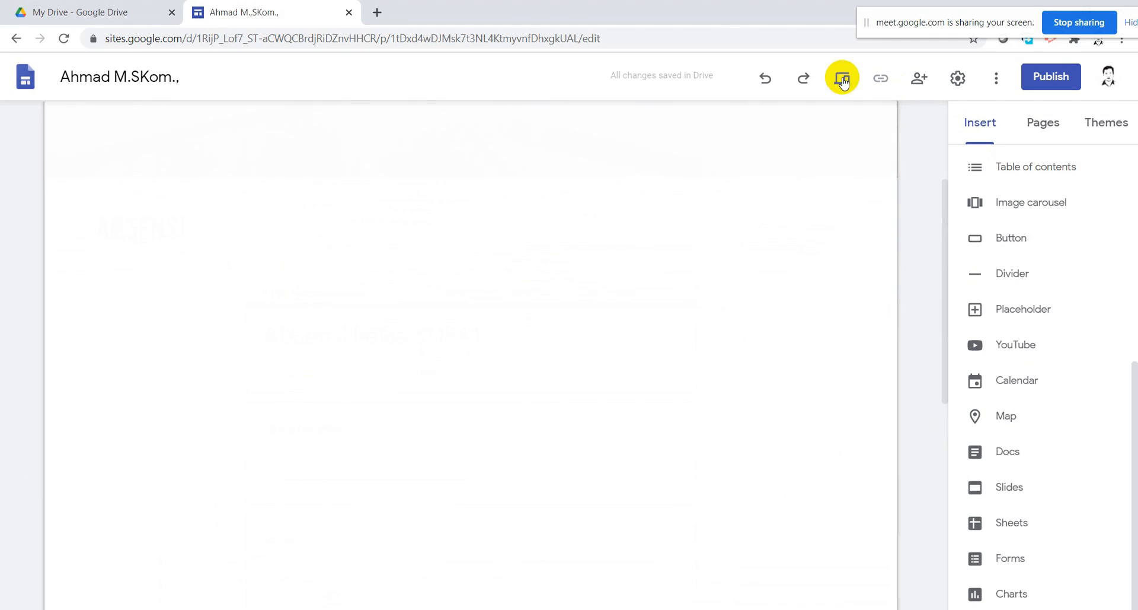
pyautogui.scroll(-1, 787, 501)
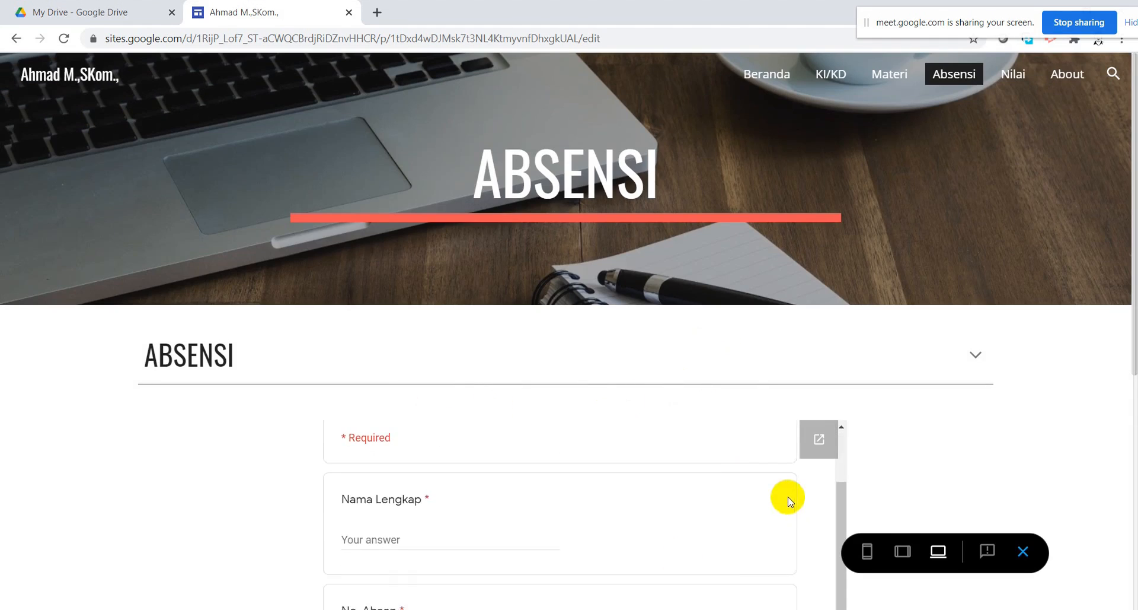
pyautogui.scroll(-1, 765, 481)
pyautogui.scroll(-5, 966, 422)
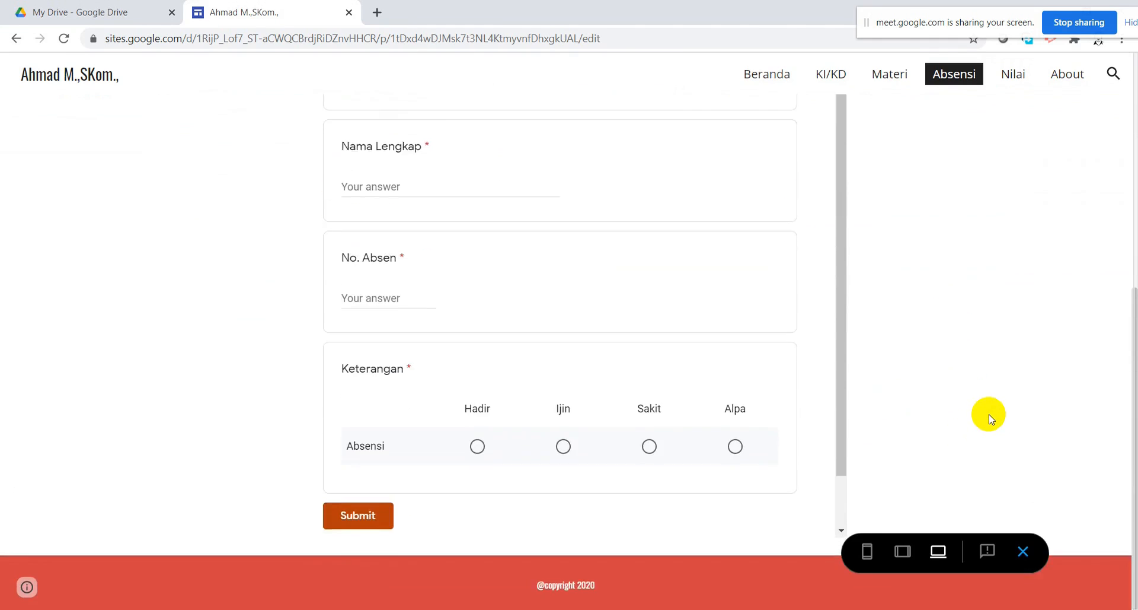
pyautogui.scroll(3, 989, 415)
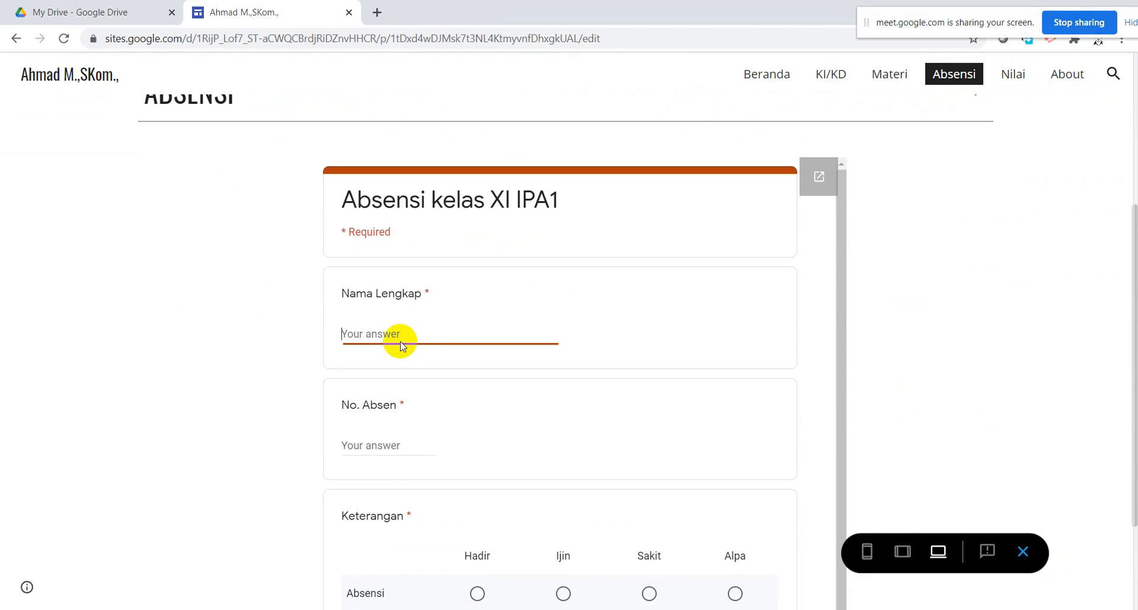
# Test the No. Absen field and the Hadir, Ijin and Sakit attendance options
pyautogui.click(394, 445)
pyautogui.scroll(-1, 440, 475)
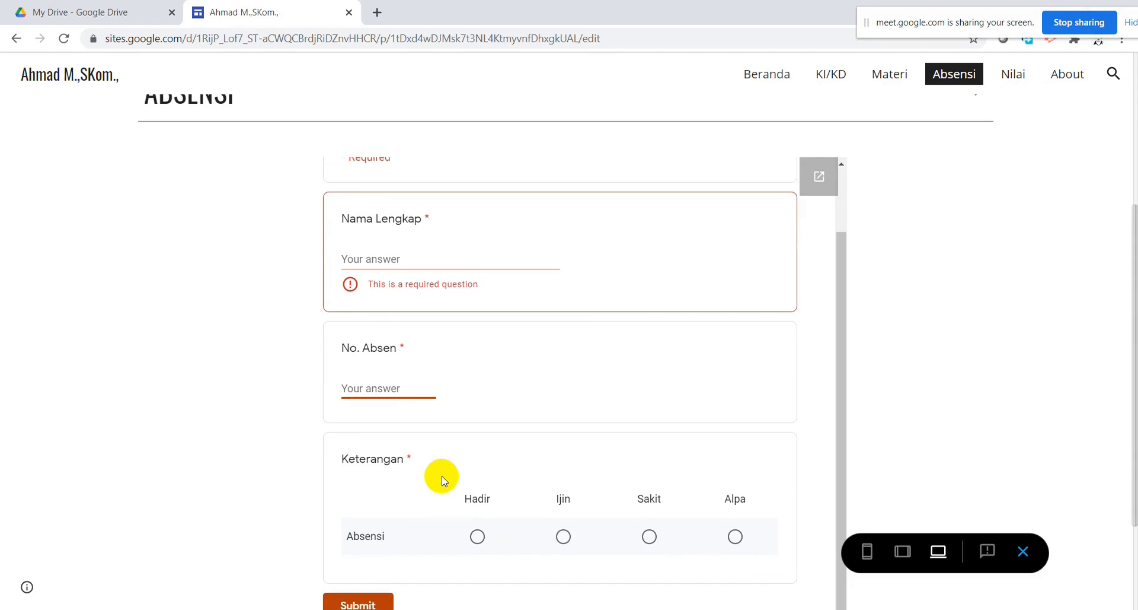
pyautogui.click(390, 391)
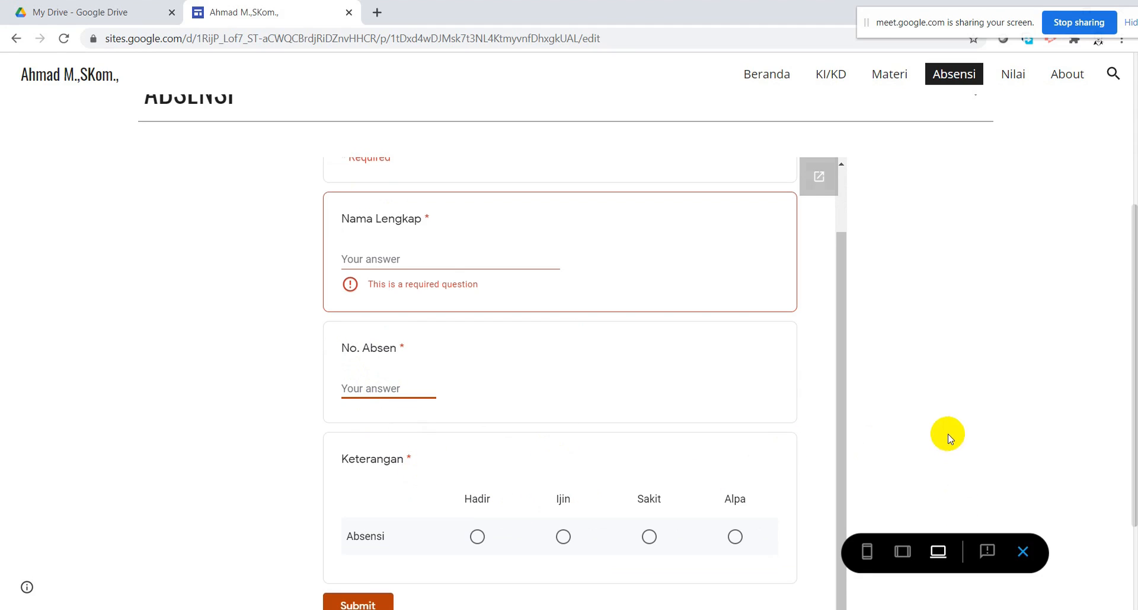
pyautogui.scroll(-3, 948, 438)
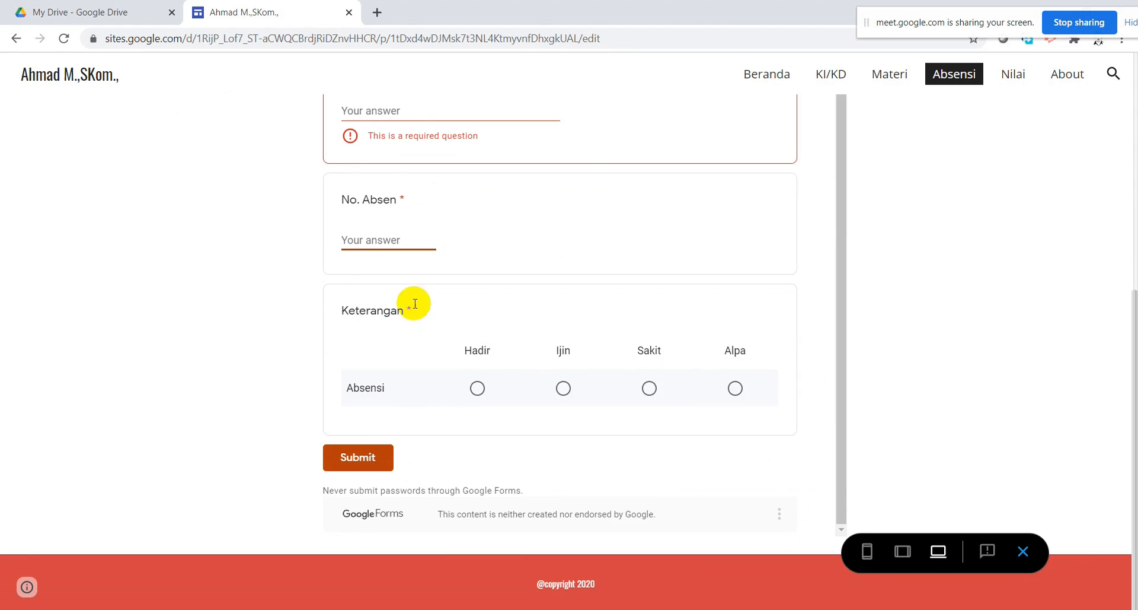
pyautogui.click(477, 388)
pyautogui.click(563, 388)
pyautogui.click(659, 393)
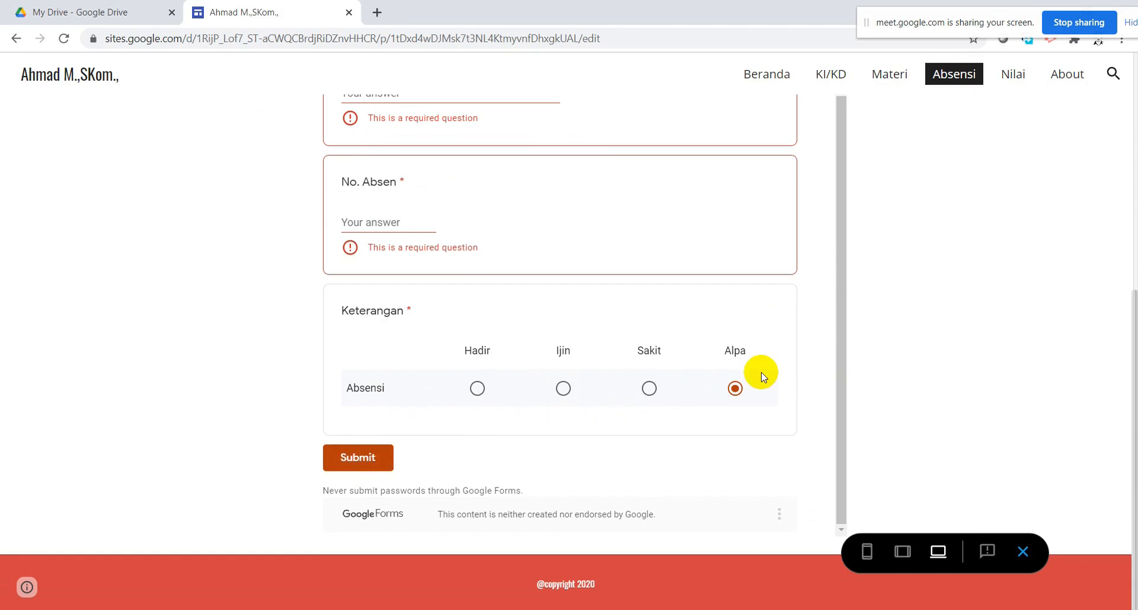
pyautogui.scroll(5, 919, 382)
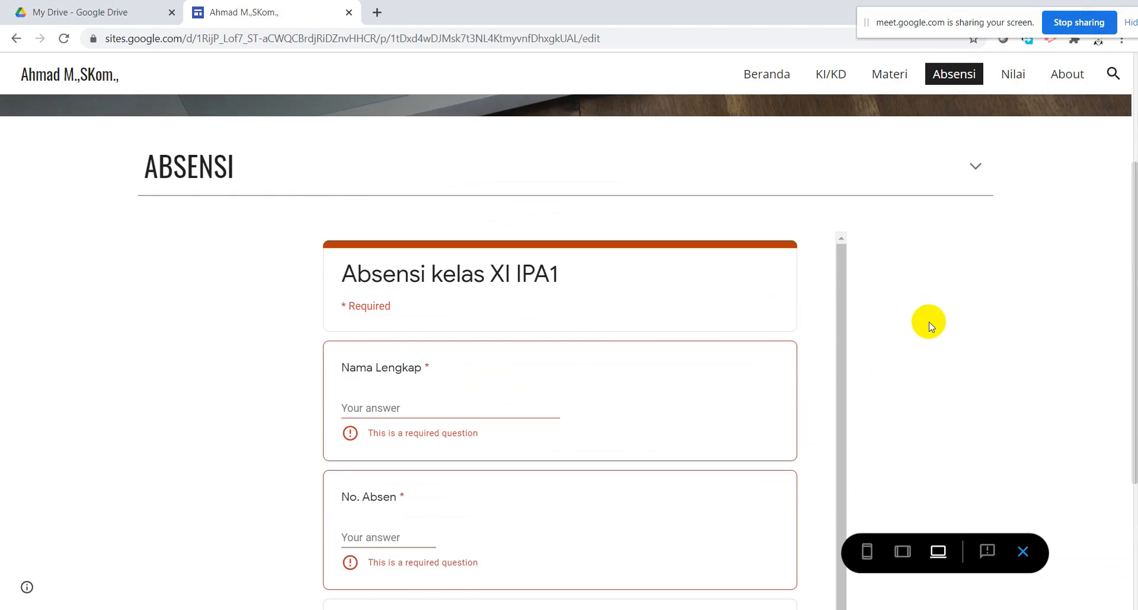
# Exit the preview, return to the editor and open the Nilai page
pyautogui.click(1022, 551)
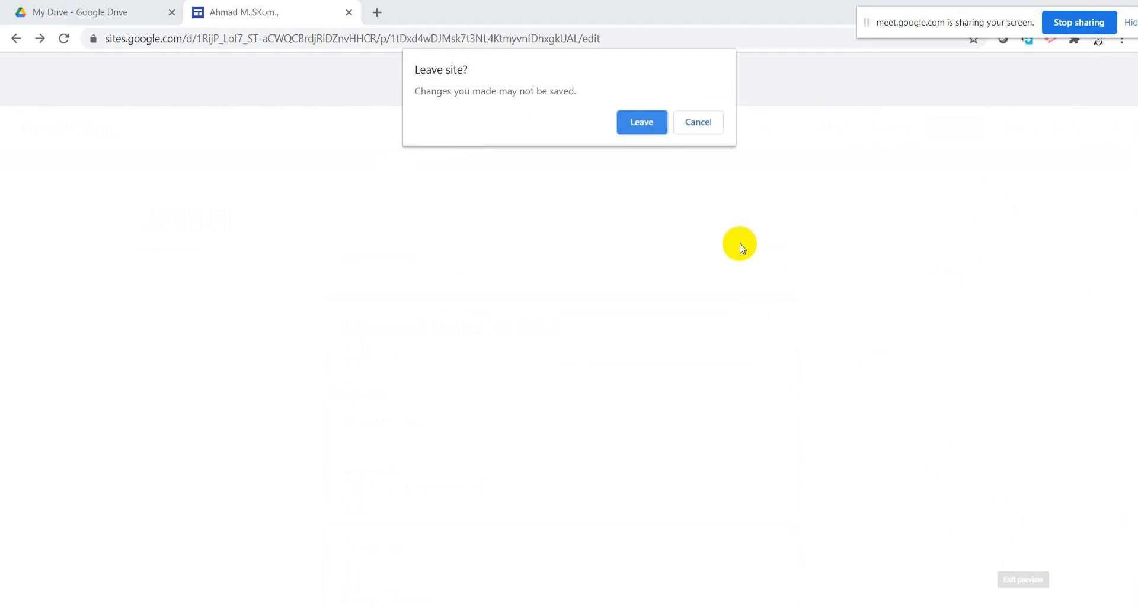
pyautogui.click(648, 124)
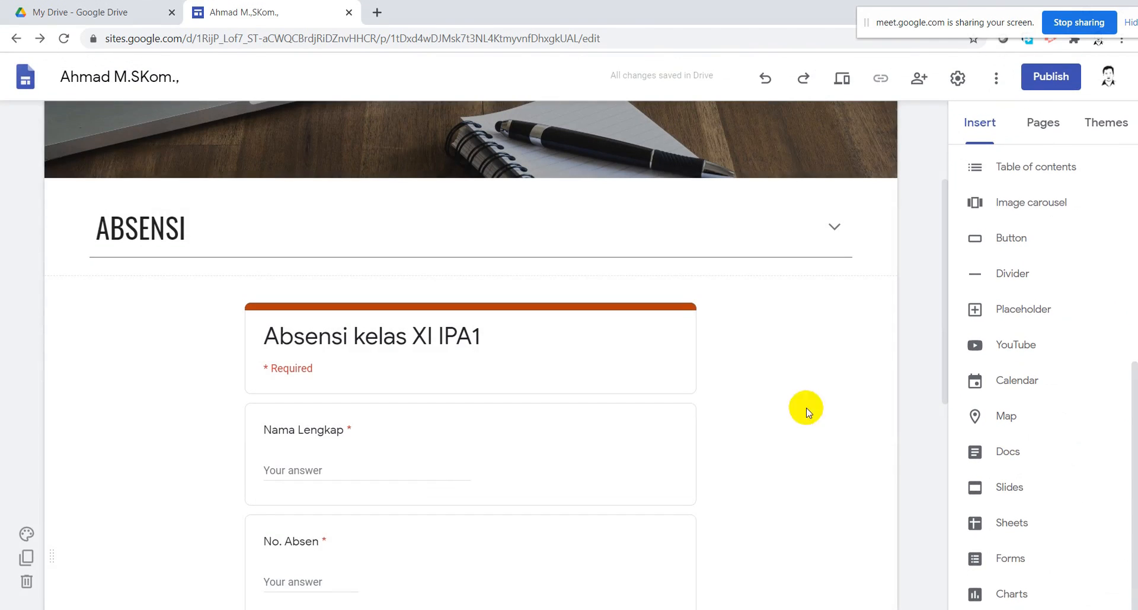
pyautogui.scroll(3, 812, 324)
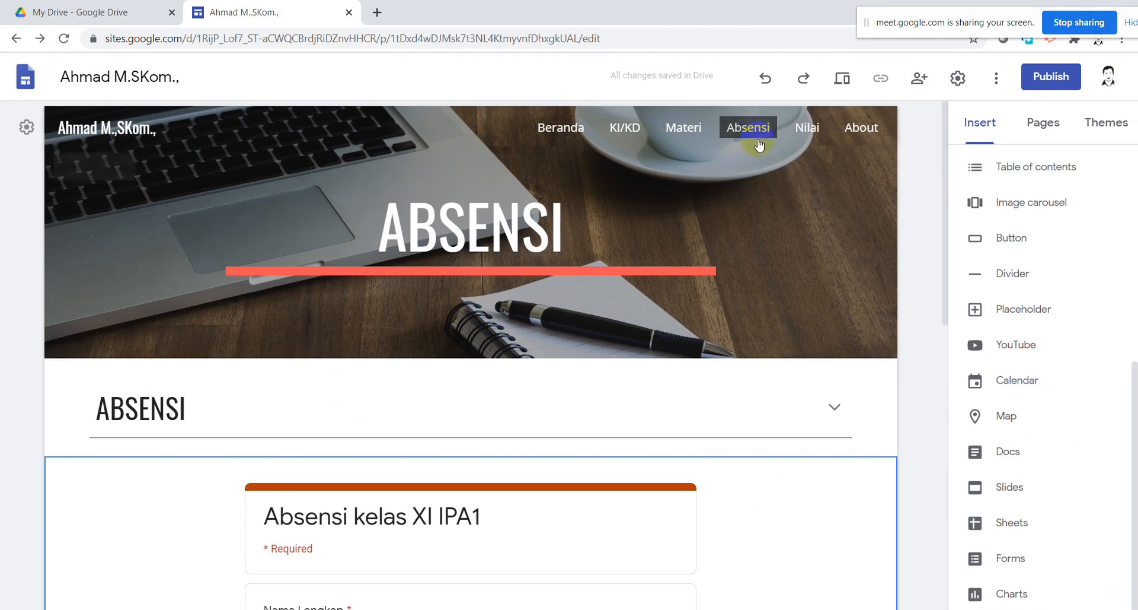
pyautogui.click(810, 129)
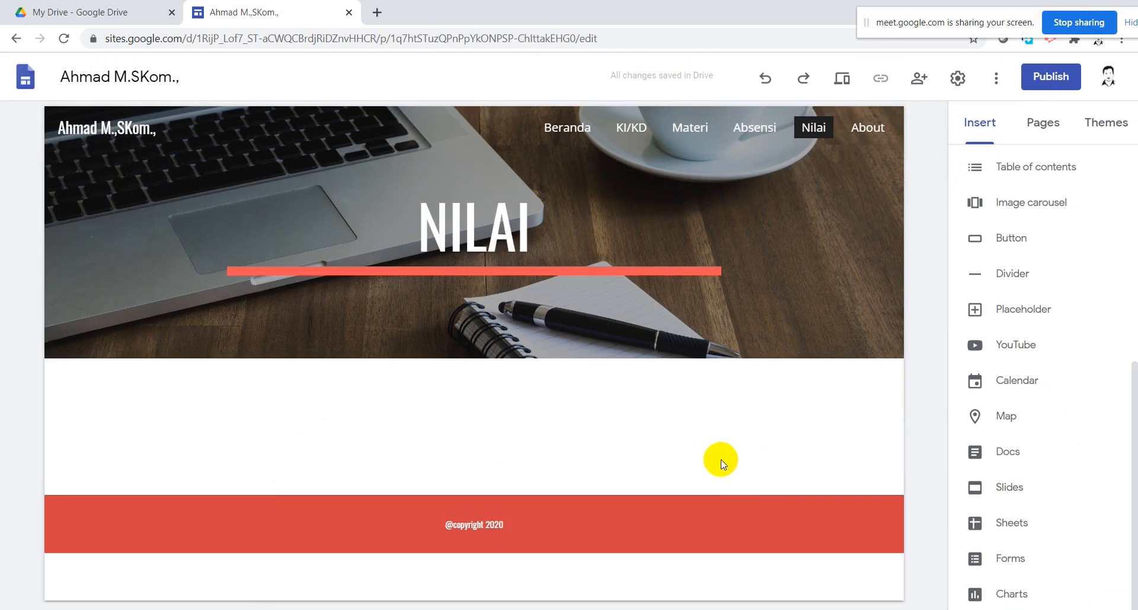
# Insert a collapsible text block on the Nilai page and select its heading placeholder
pyautogui.scroll(3, 1070, 409)
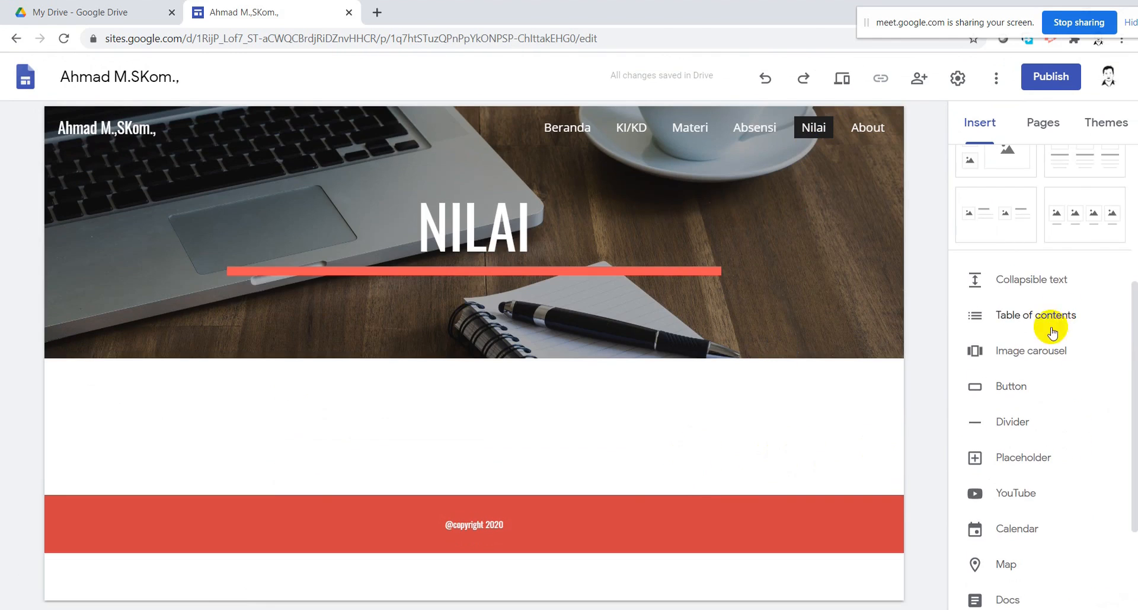
pyautogui.click(1035, 280)
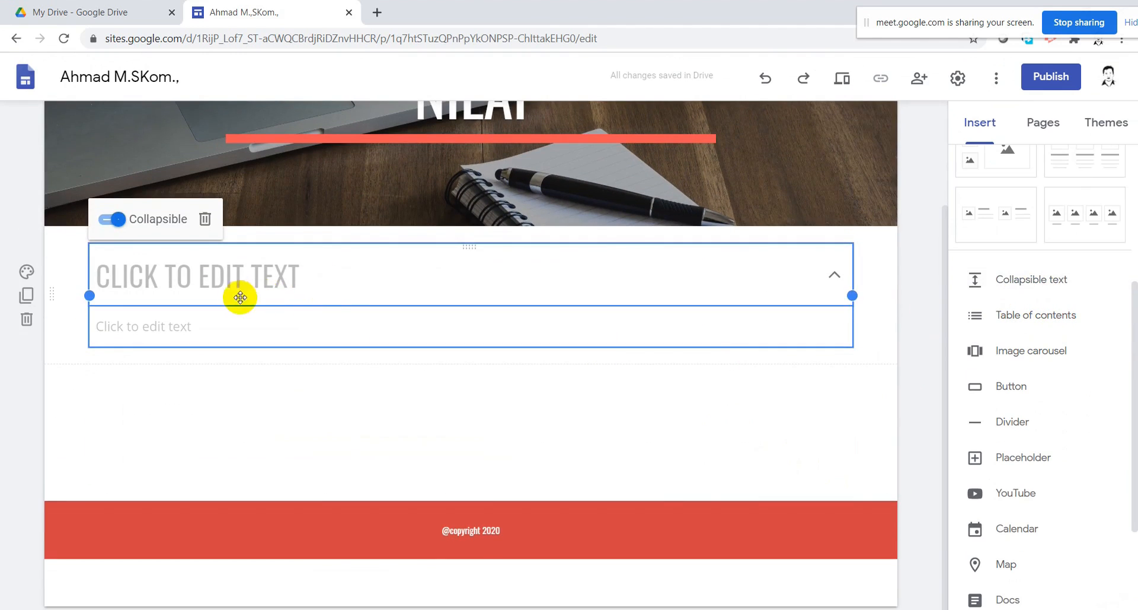
pyautogui.click(395, 272)
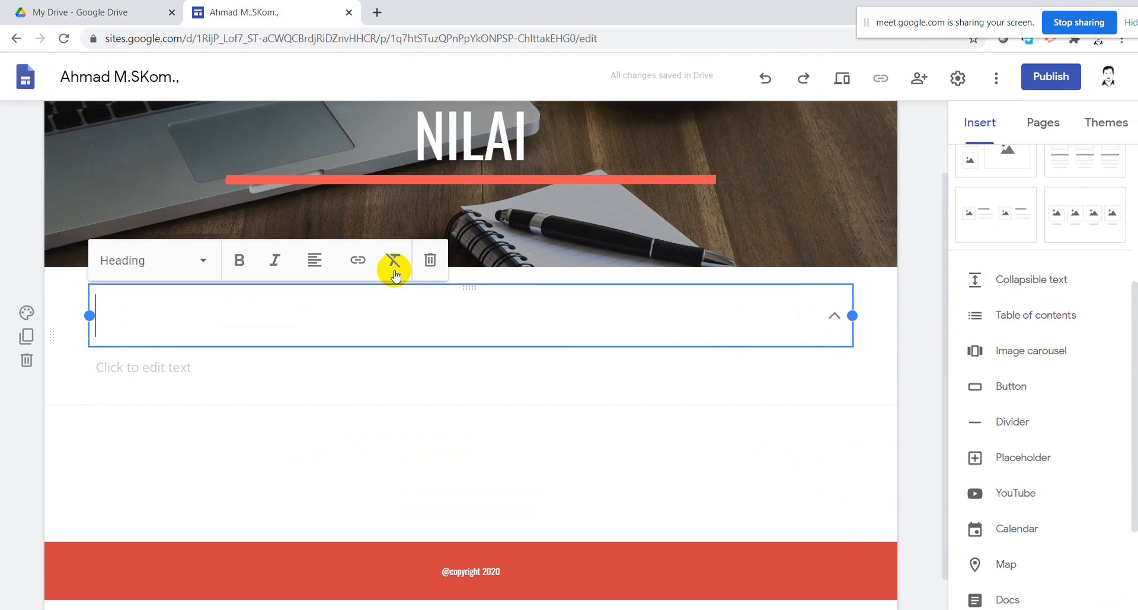
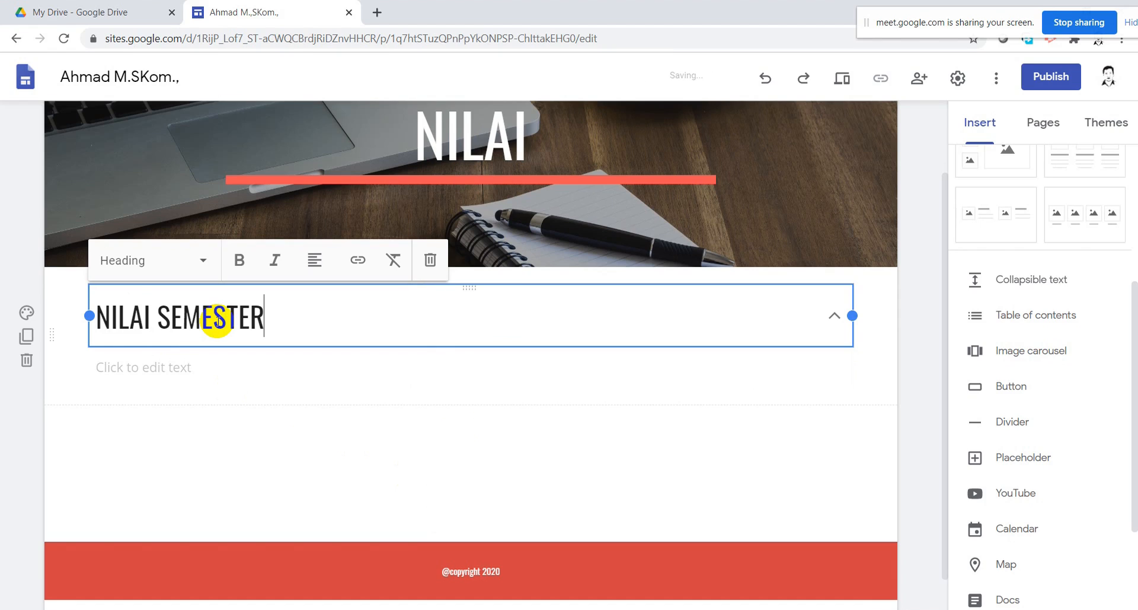
# Deselect the NILAI SEMESTER 1 heading so the collapsible block stays collapsed
pyautogui.click(846, 429)
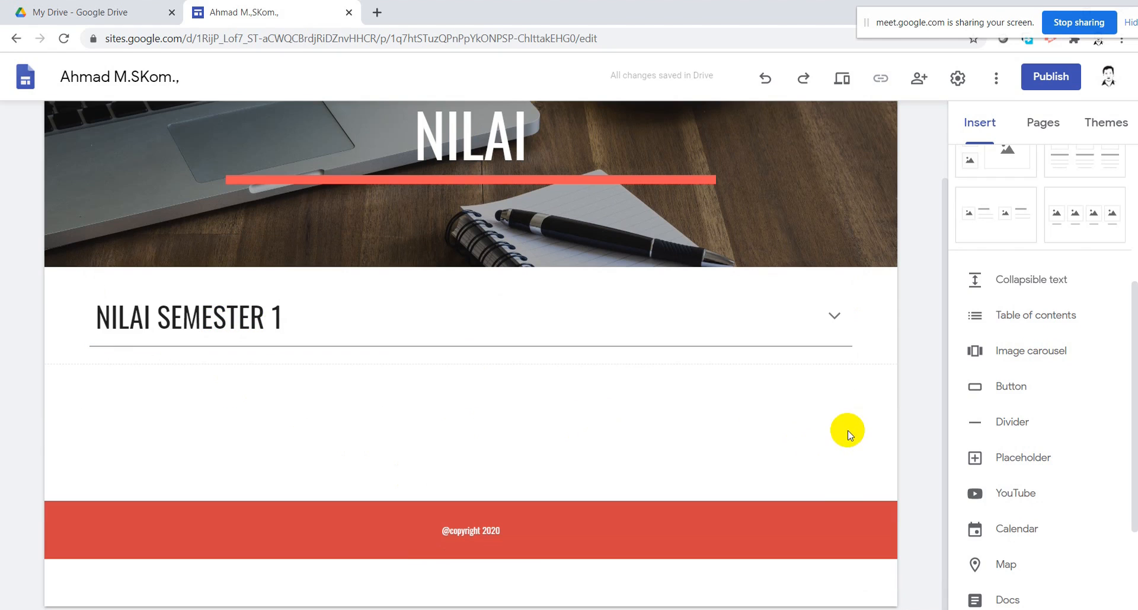
pyautogui.scroll(-2, 996, 424)
pyautogui.scroll(2, 1011, 424)
pyautogui.scroll(-2, 1017, 409)
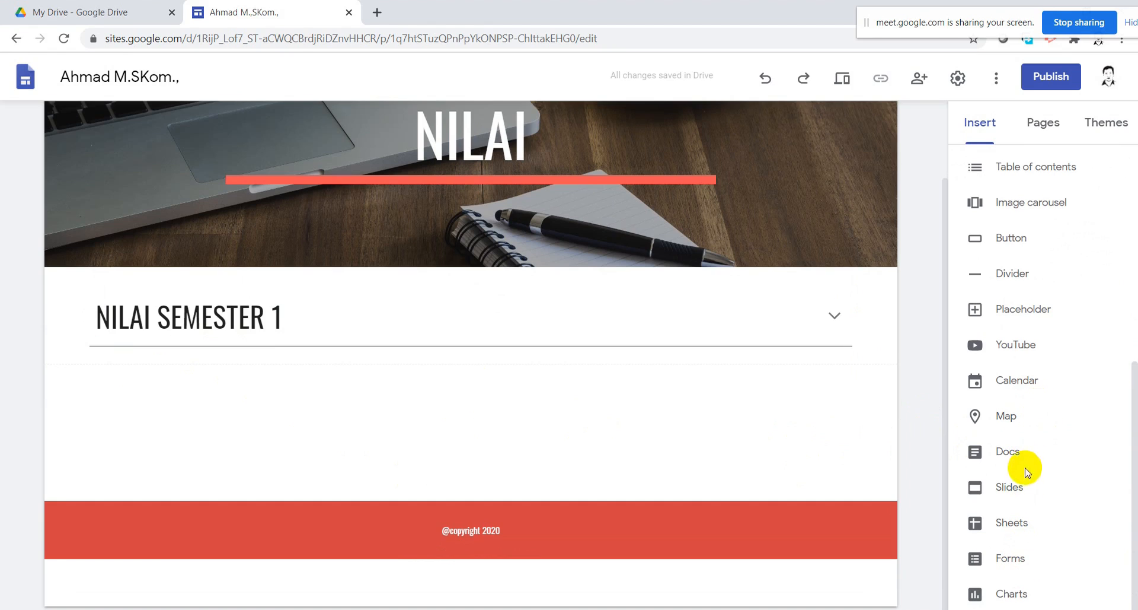
# Choose the Copy of Pekan Ulangan TIK Kelas XI (Responses) spreadsheet as the chart source
pyautogui.click(1021, 595)
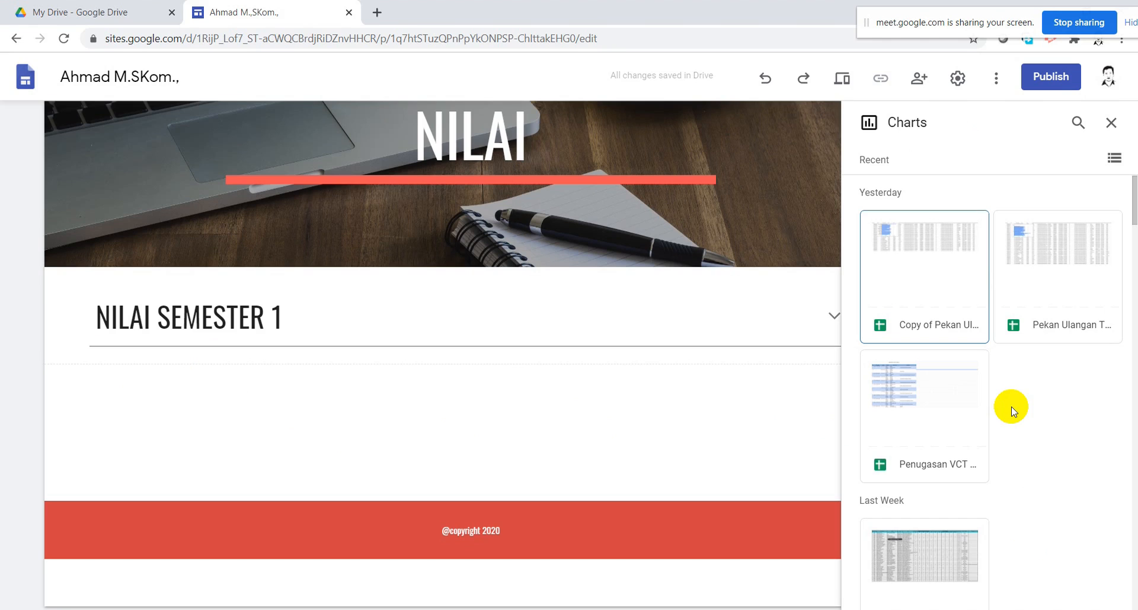
pyautogui.scroll(-3, 1012, 490)
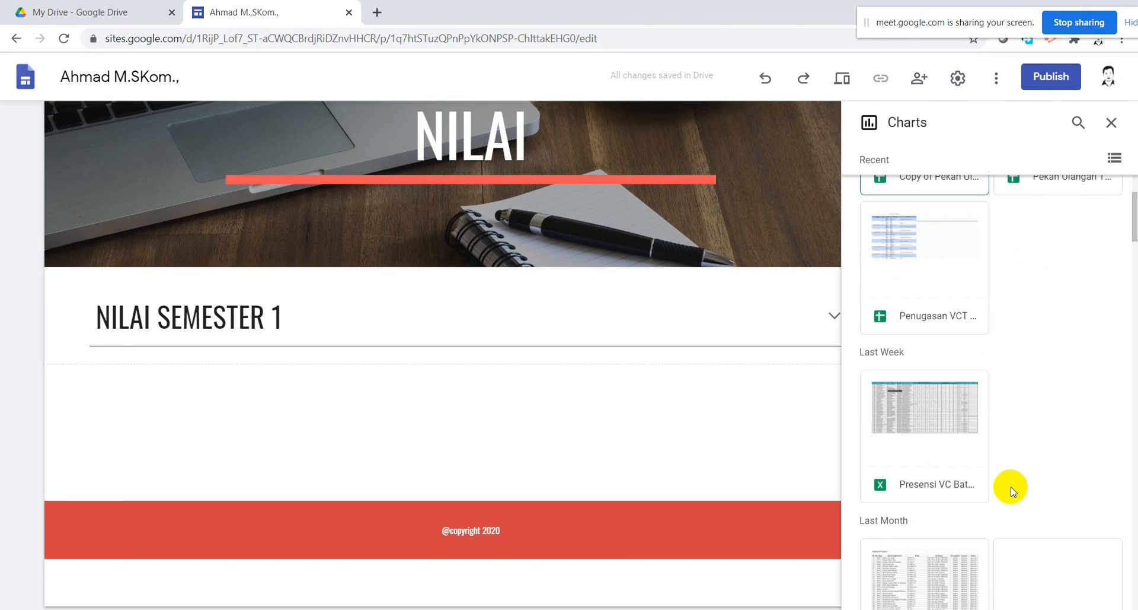
pyautogui.scroll(-3, 1012, 490)
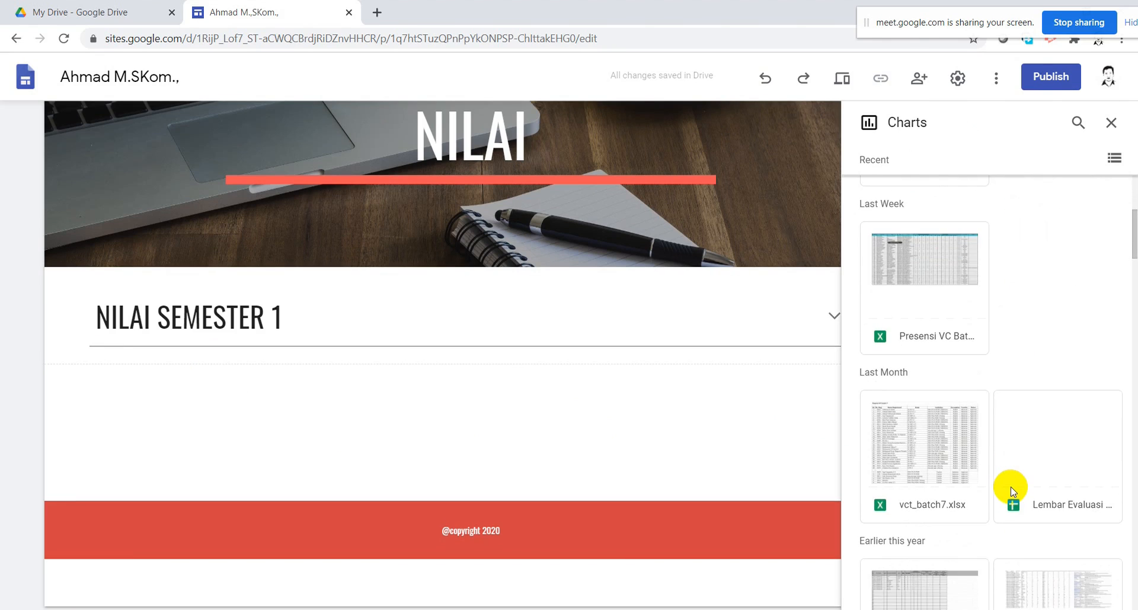
pyautogui.scroll(-3, 1012, 490)
pyautogui.scroll(10, 1013, 488)
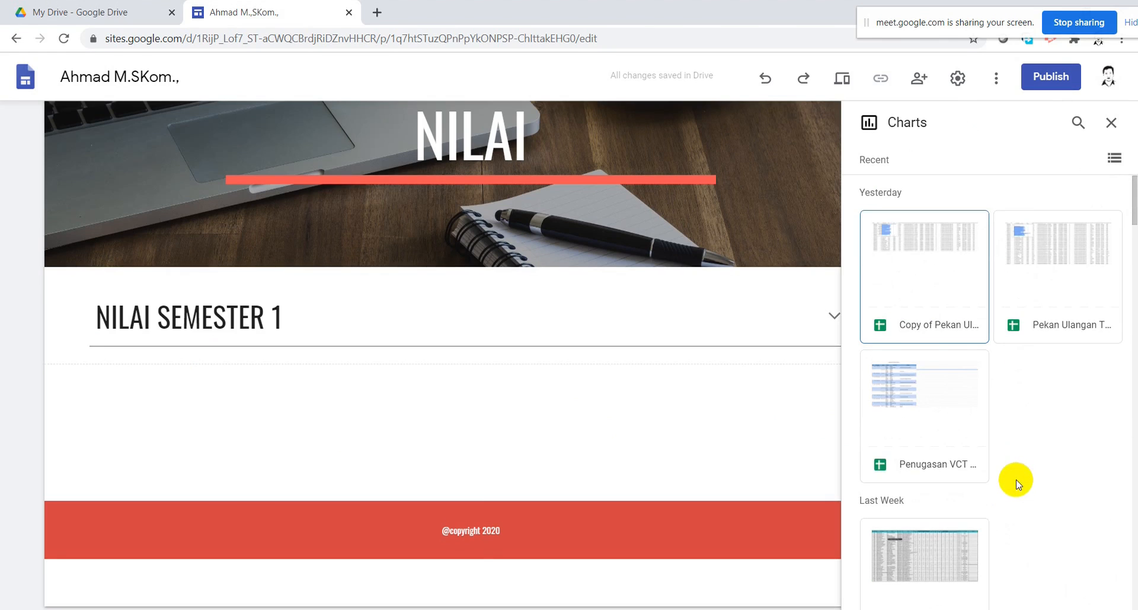
pyautogui.click(1059, 254)
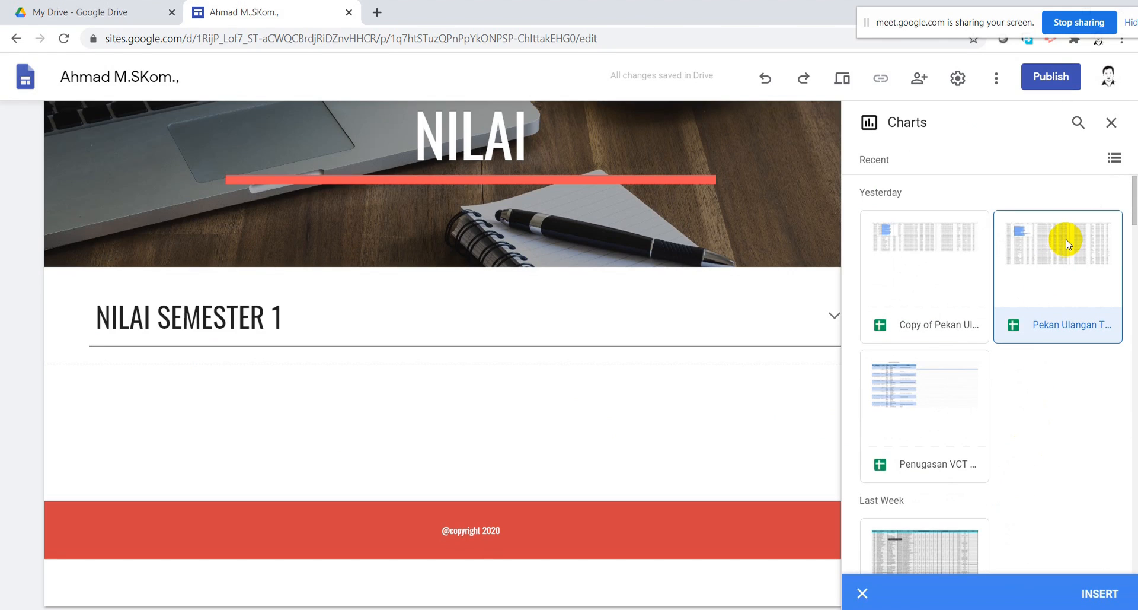
pyautogui.click(919, 239)
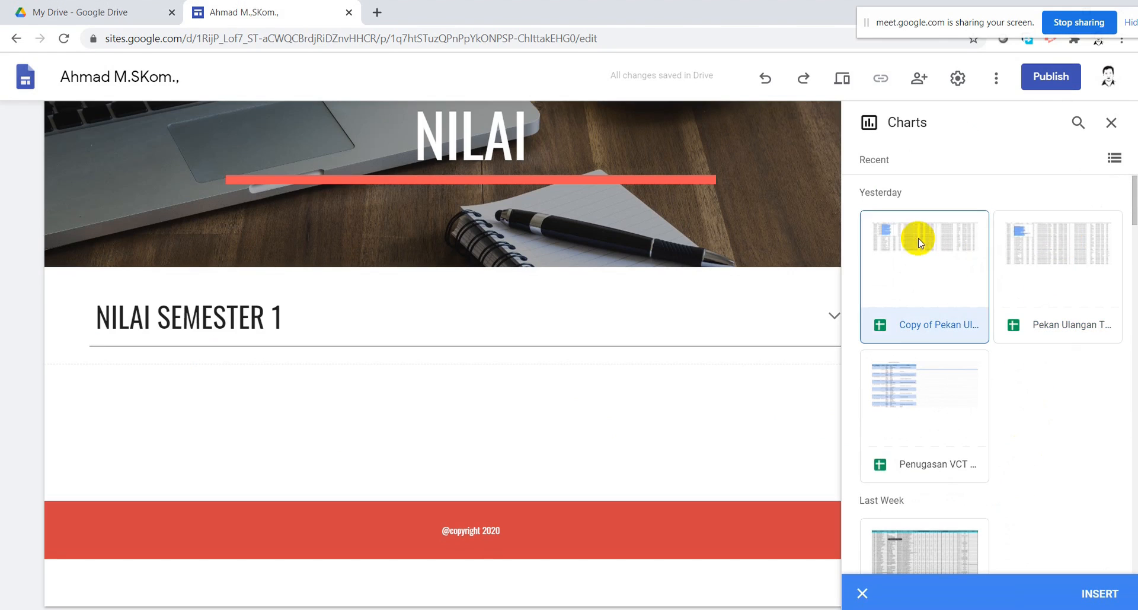
pyautogui.click(1096, 594)
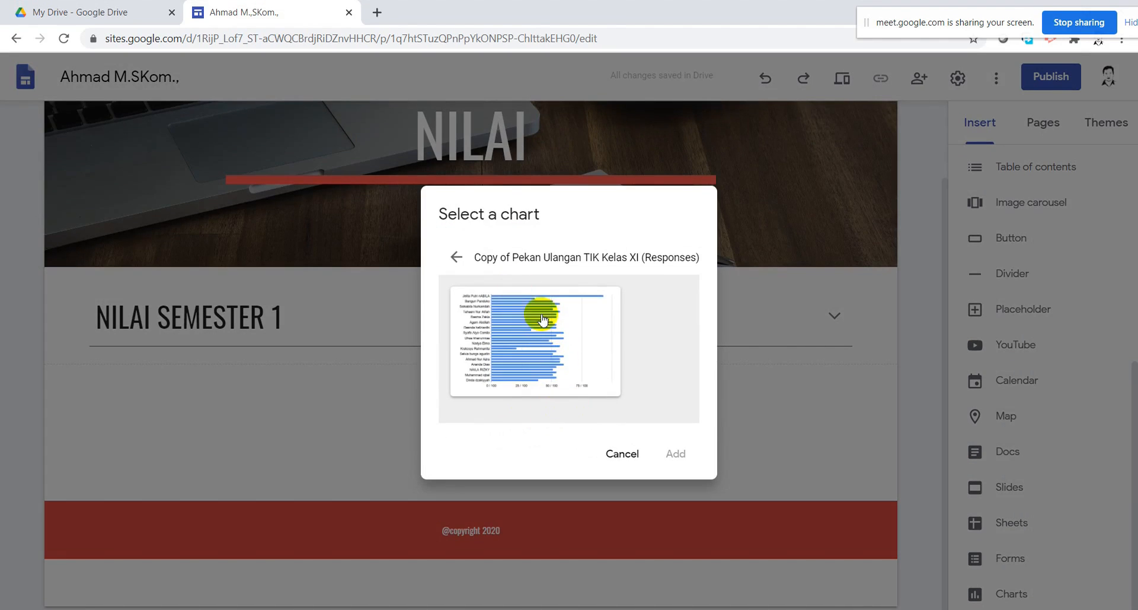
# Add its student score bar chart below the NILAI SEMESTER 1 heading
pyautogui.click(565, 363)
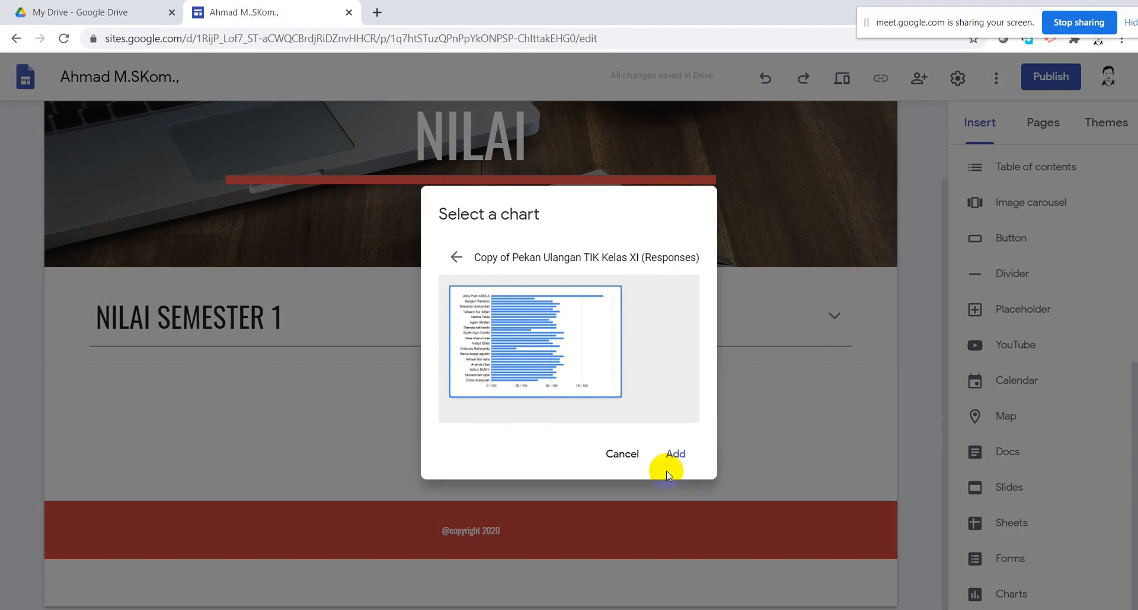
pyautogui.click(676, 457)
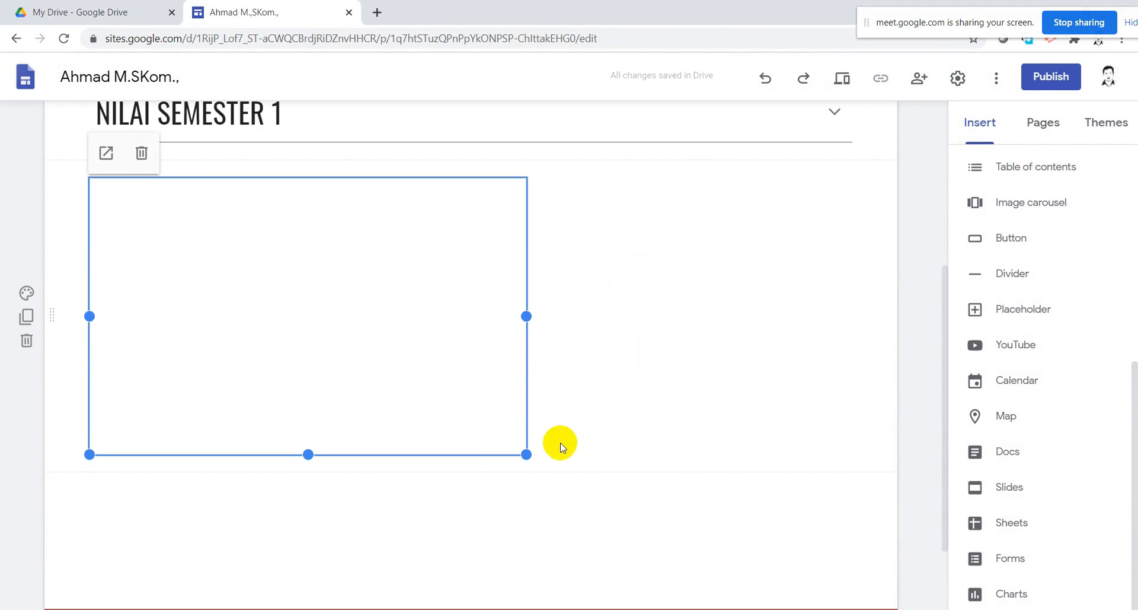
pyautogui.scroll(-2, 531, 465)
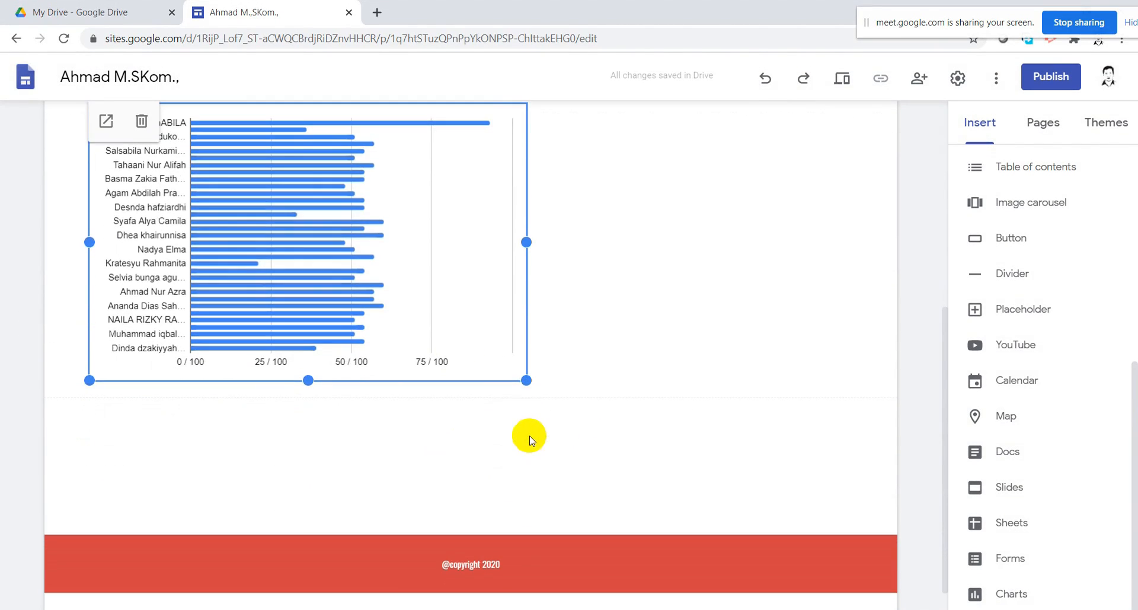
# Stretch the score chart across the full page width, then return to the page header
pyautogui.moveTo(525, 381); pyautogui.dragTo(869, 561)
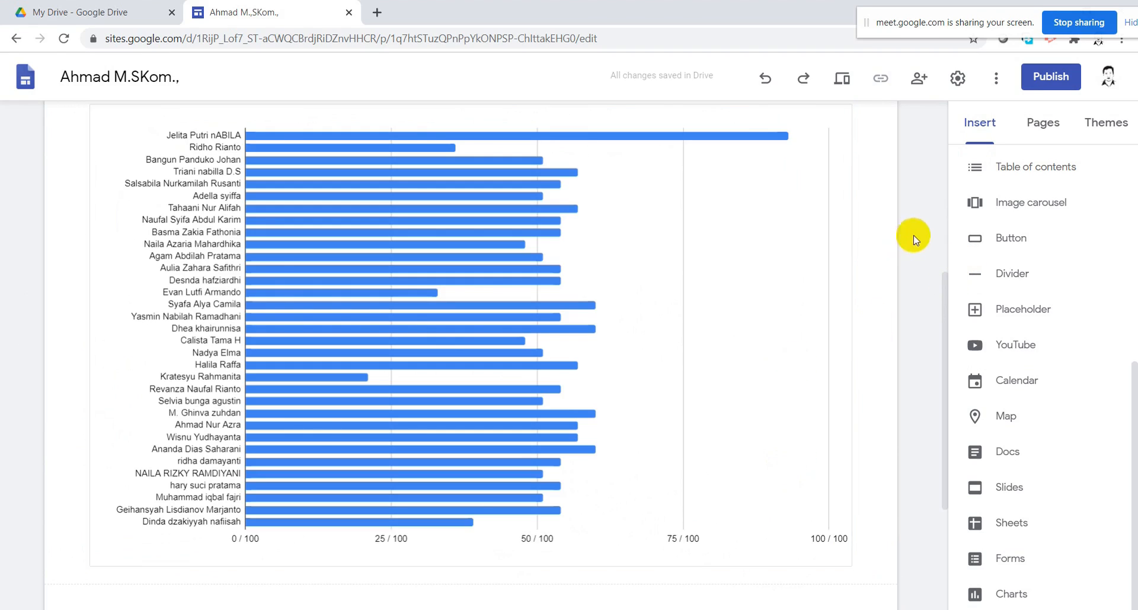
pyautogui.scroll(4, 637, 497)
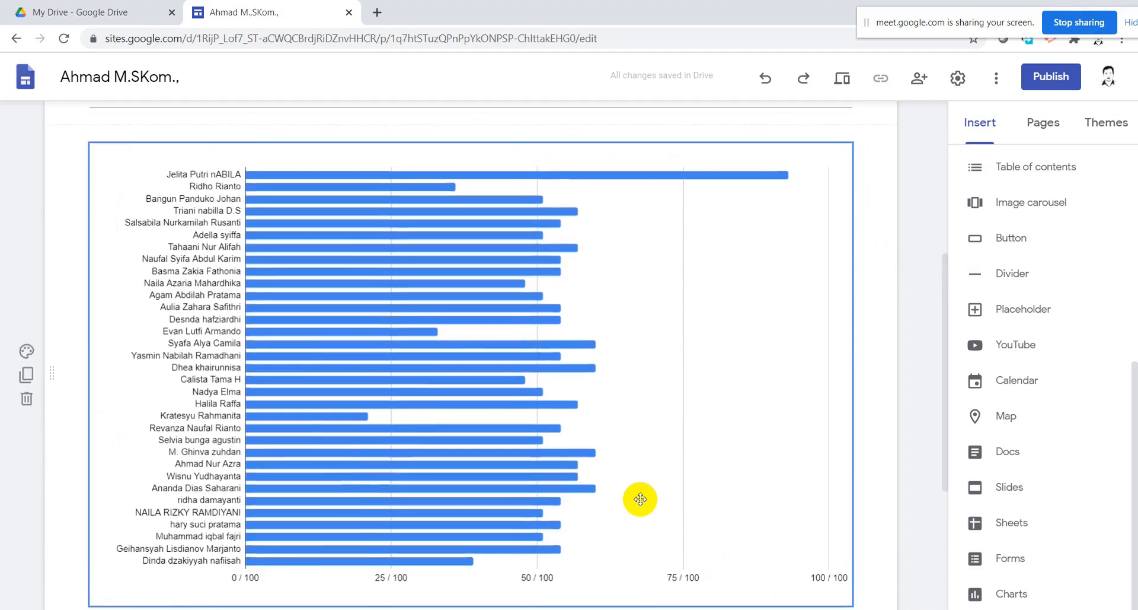
pyautogui.scroll(-2, 640, 498)
pyautogui.scroll(3, 641, 498)
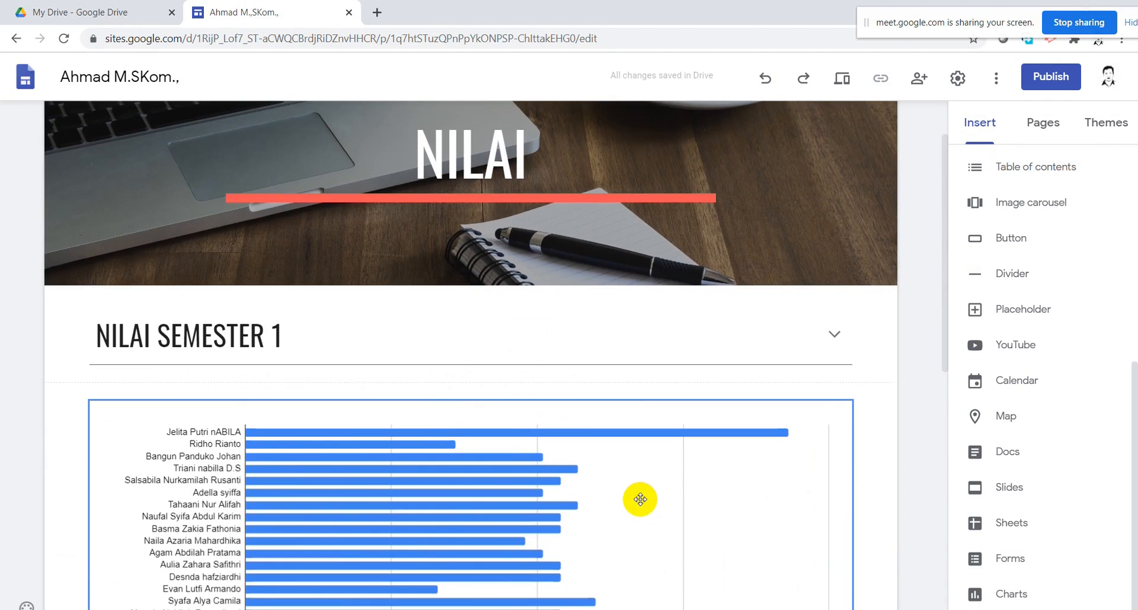
pyautogui.scroll(1, 641, 493)
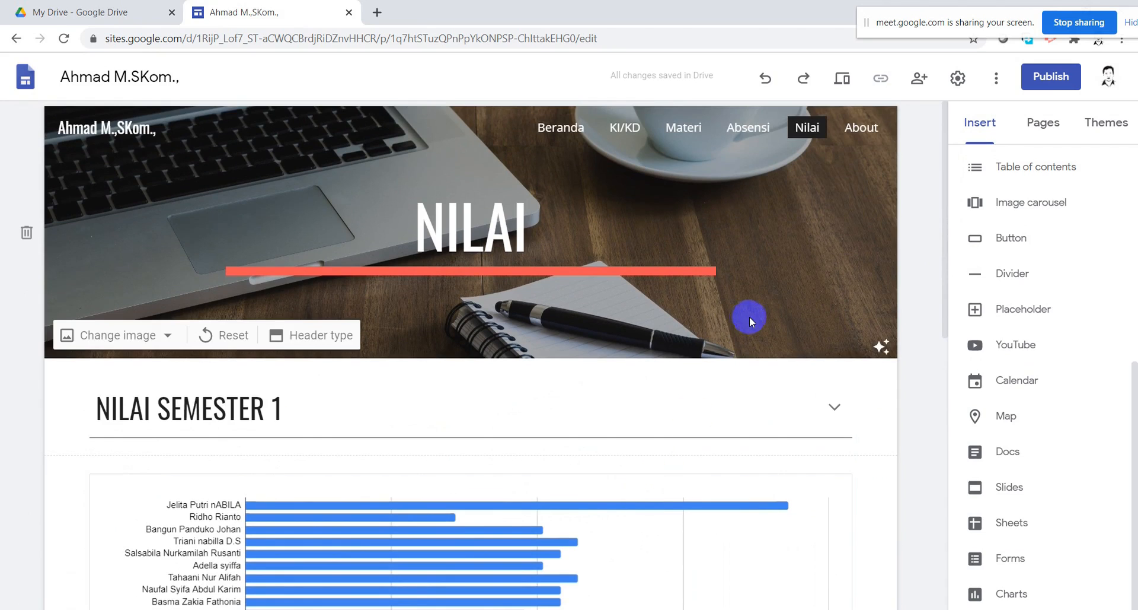
# Go to the About page and insert a collapsible text block
pyautogui.click(860, 134)
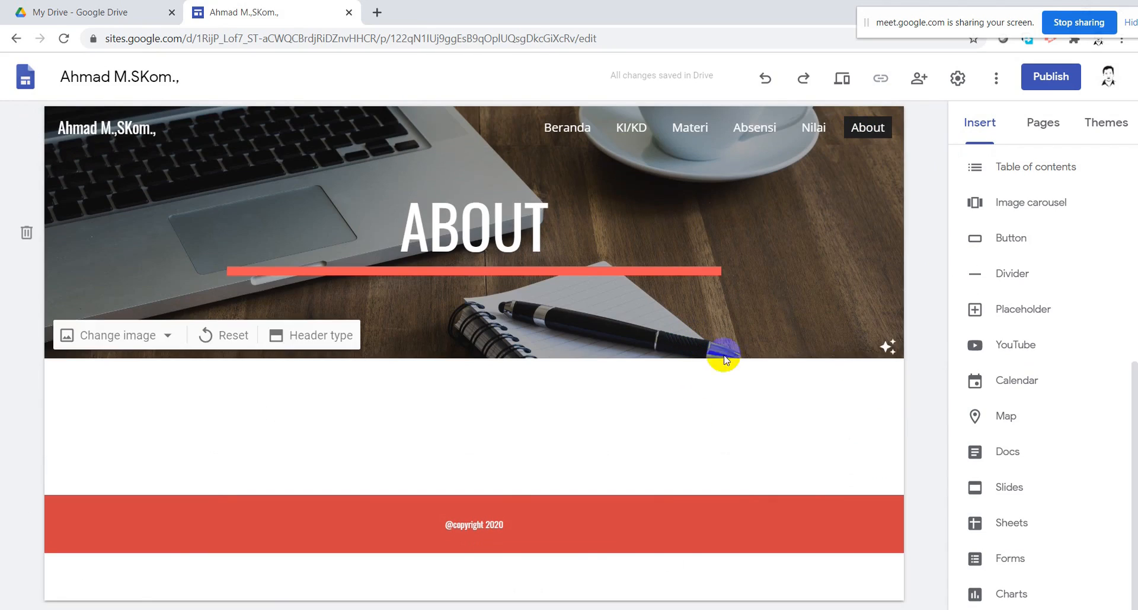
pyautogui.scroll(5, 1038, 468)
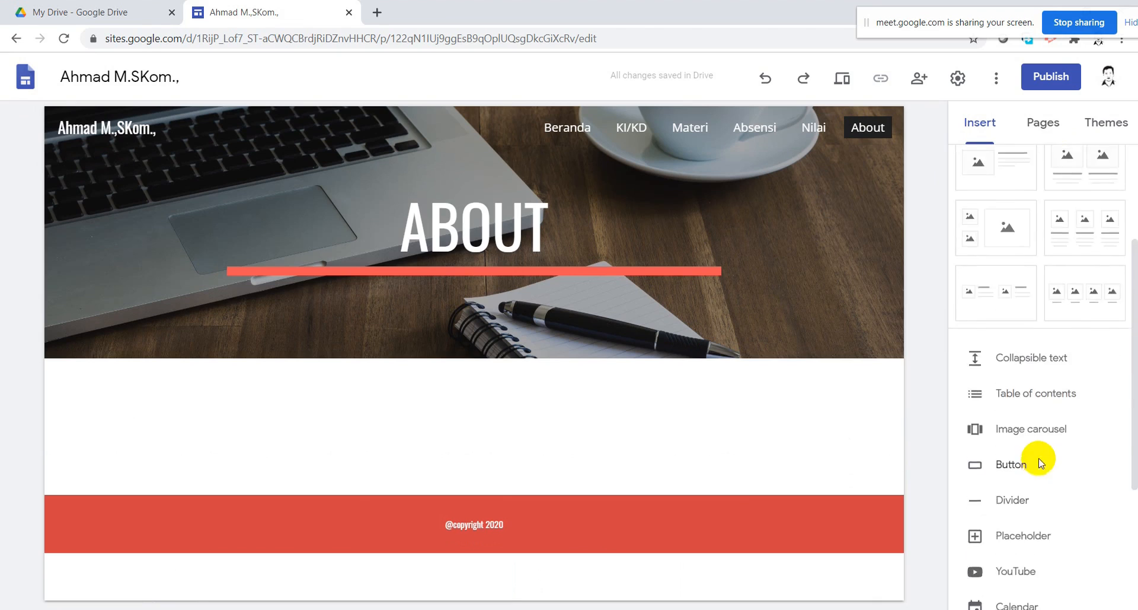
pyautogui.click(972, 429)
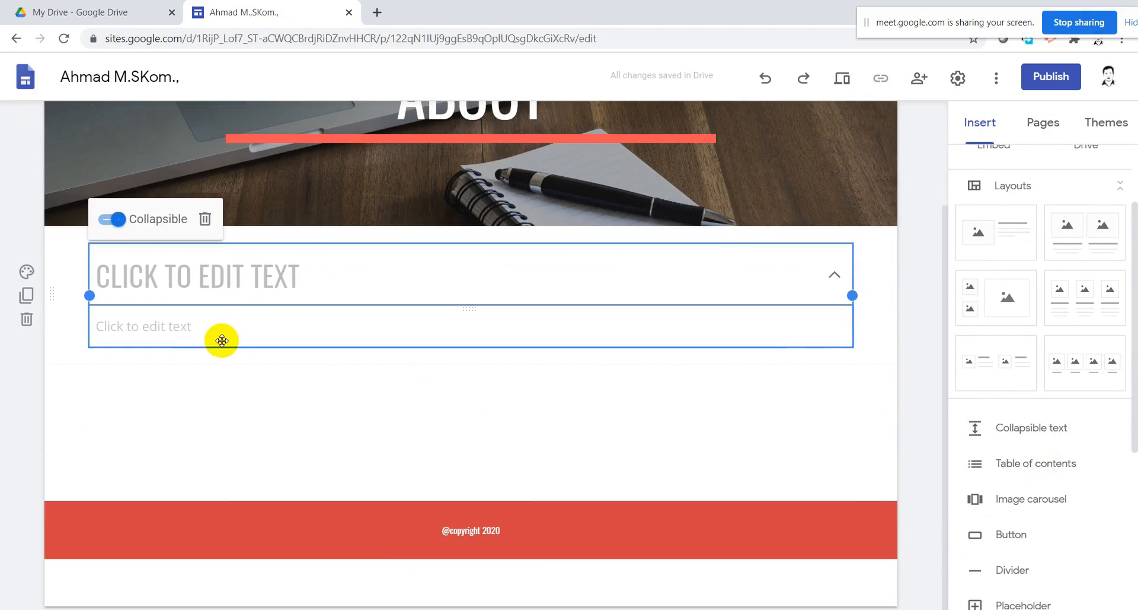
# Title the block 'FIND US ON THE MAP' and leave it collapsed
pyautogui.click(298, 278)
pyautogui.write('FIND ME')
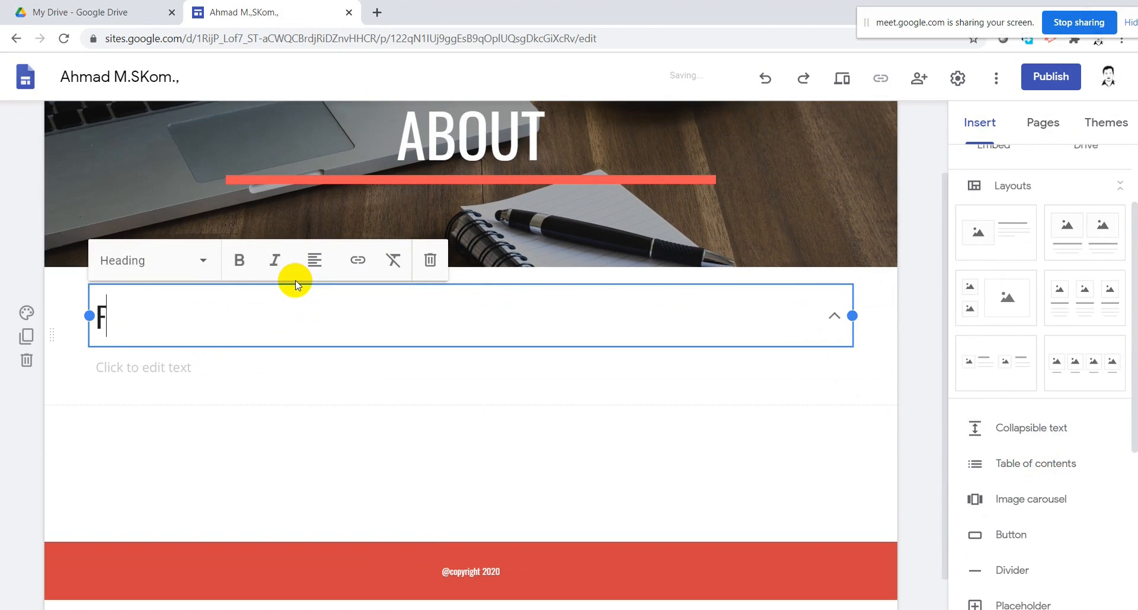
pyautogui.press('BackSpace')
pyautogui.press('BackSpace')
pyautogui.write('US ON THE MAP')
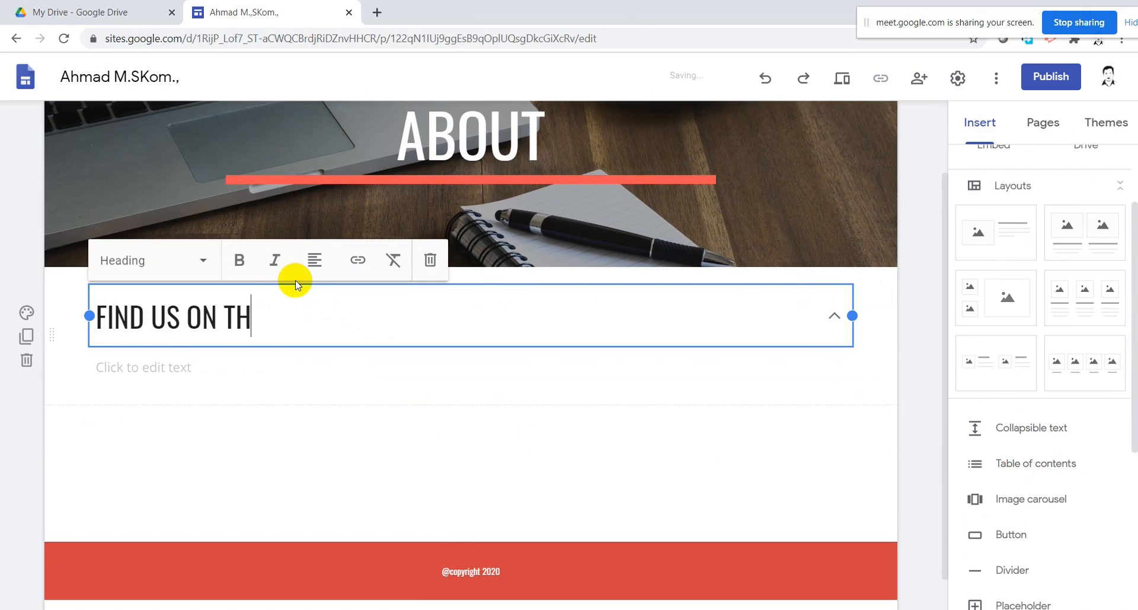
pyautogui.click(268, 371)
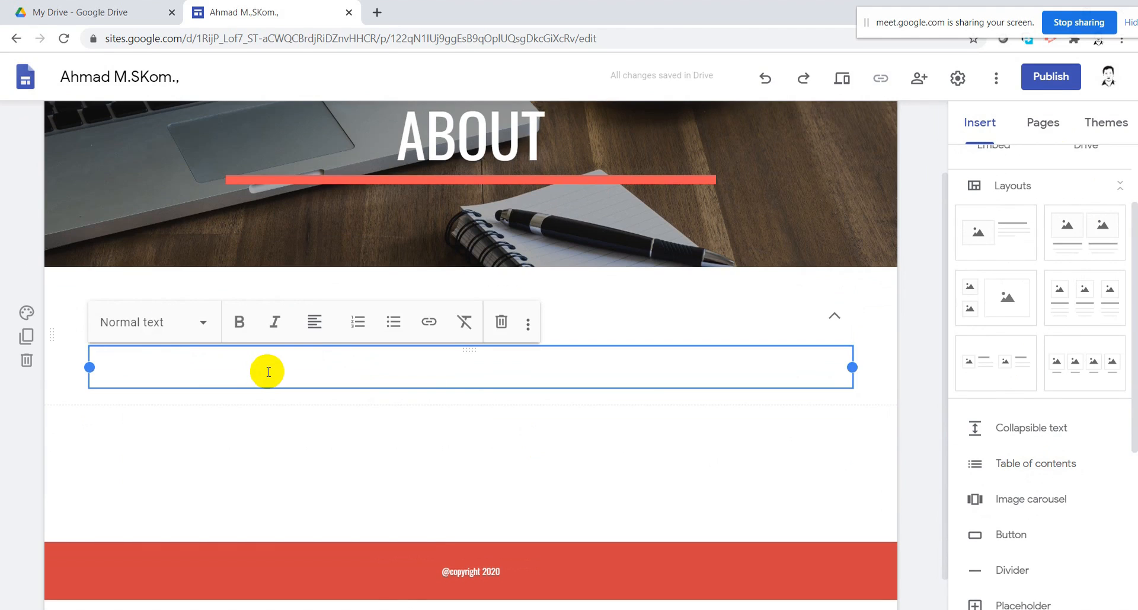
pyautogui.click(270, 447)
pyautogui.scroll(-1, 1074, 462)
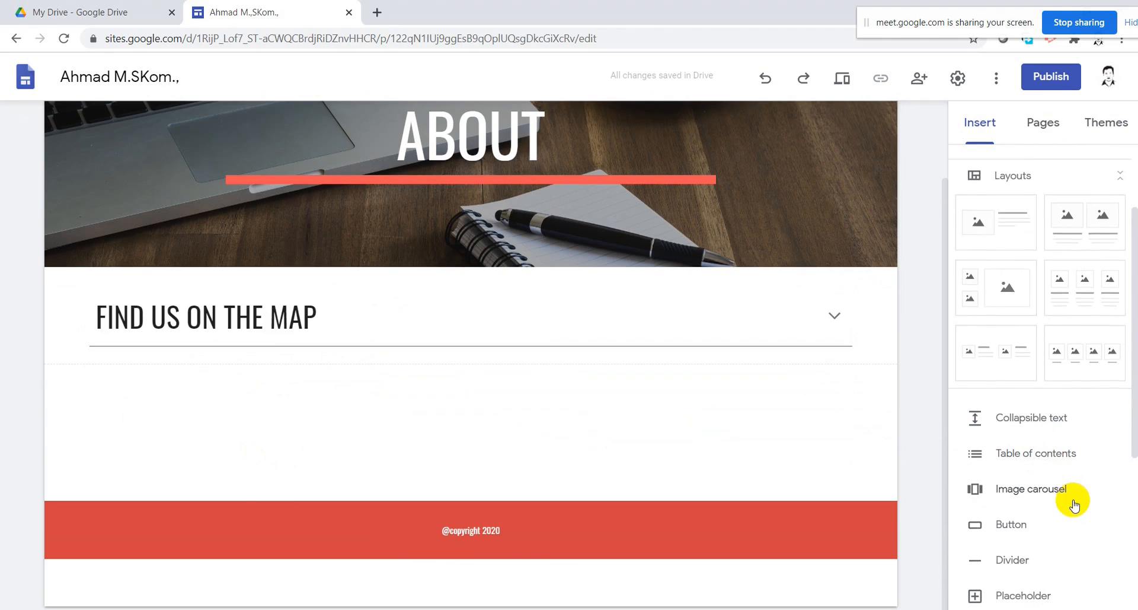
pyautogui.scroll(-5, 1074, 504)
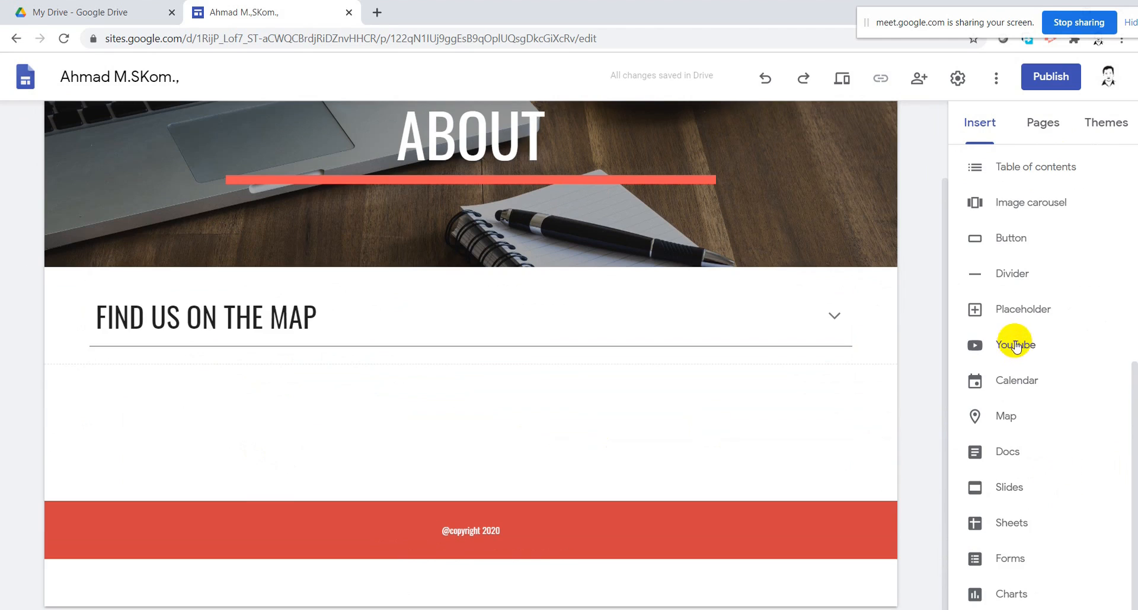
# Embed a map of Jalan Raya Abdul Gani, Cilodong, found by searching CILODONG
pyautogui.click(1014, 416)
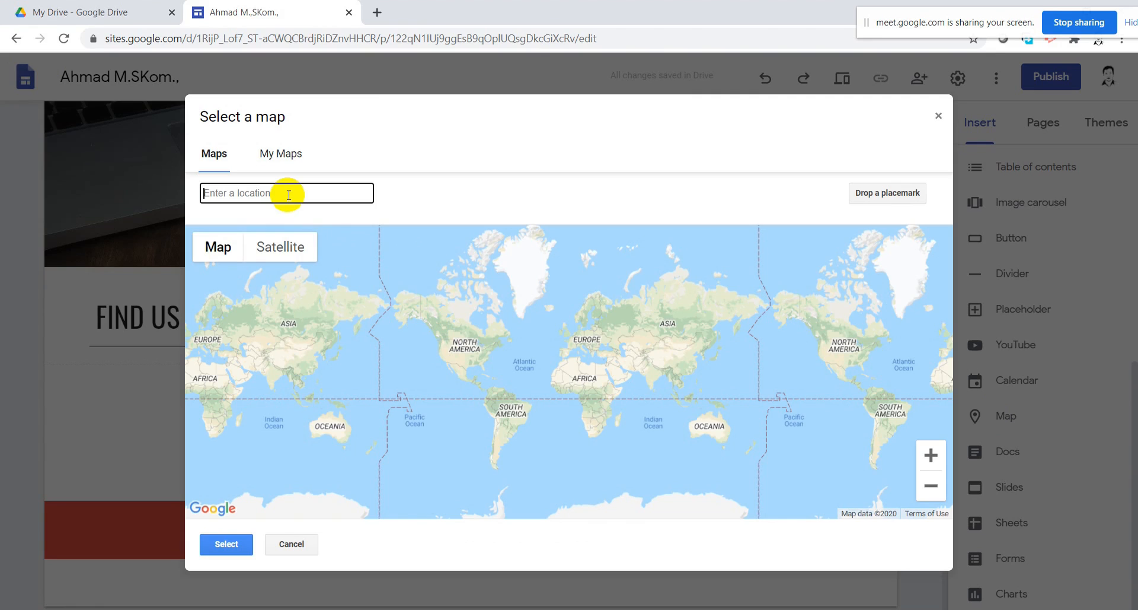
pyautogui.write('DEPOK')
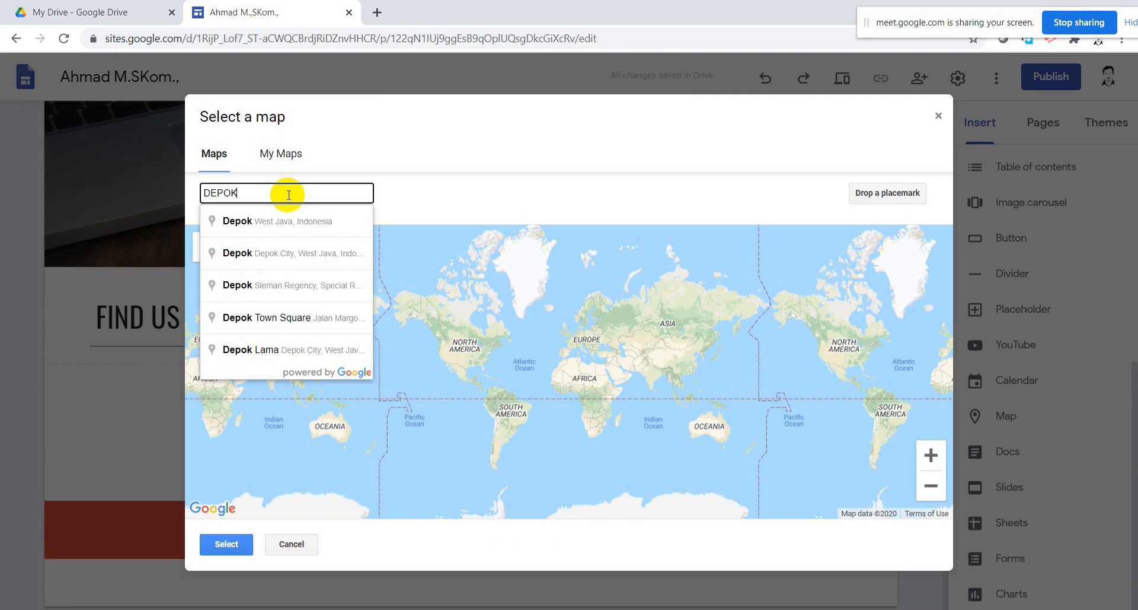
pyautogui.press('BackSpace')
pyautogui.press('BackSpace')
pyautogui.press('BackSpace')
pyautogui.press('BackSpace')
pyautogui.press('BackSpace')
pyautogui.write('CILODONG')
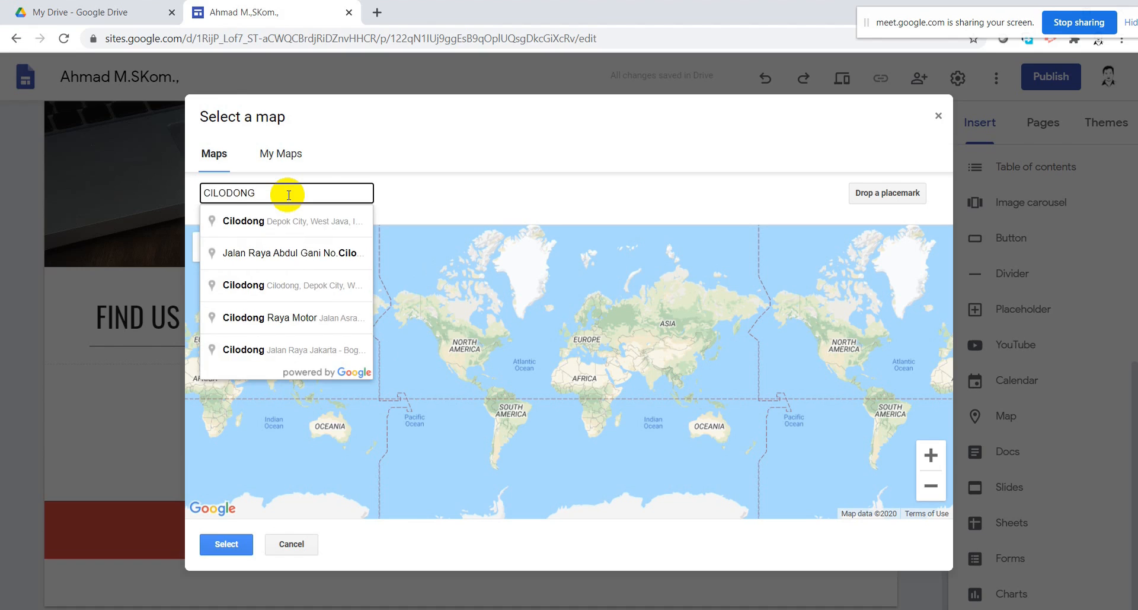
pyautogui.click(293, 253)
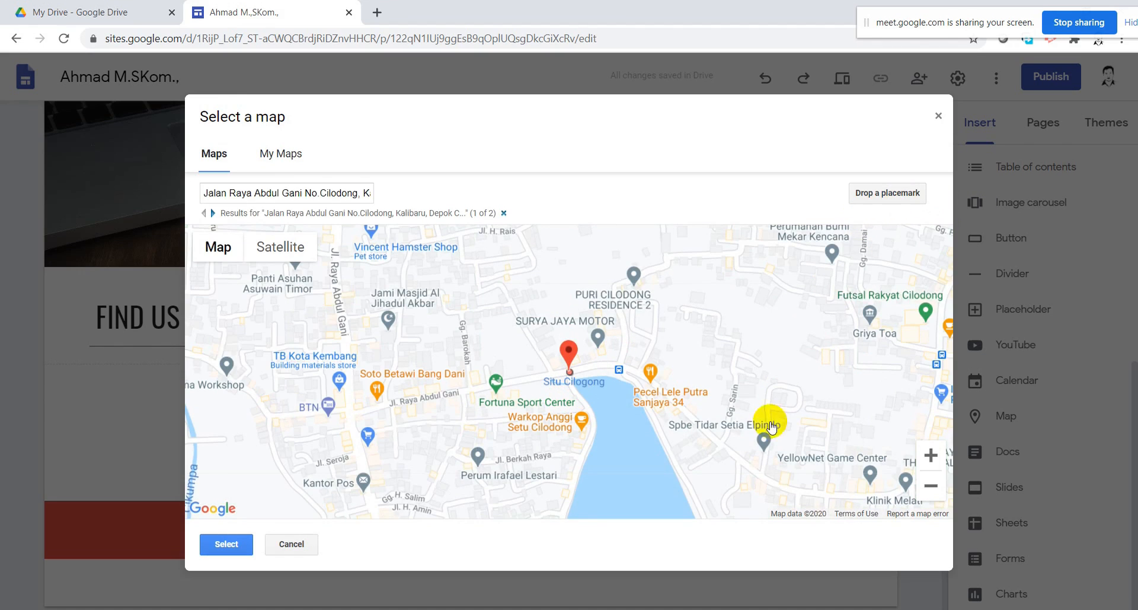
pyautogui.click(241, 545)
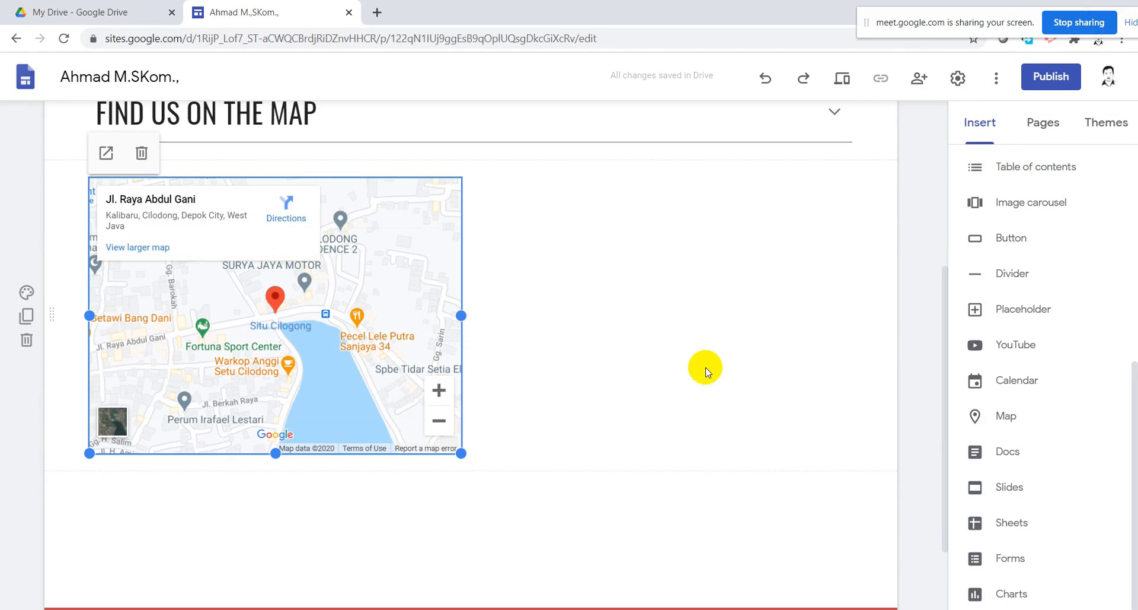
pyautogui.click(587, 529)
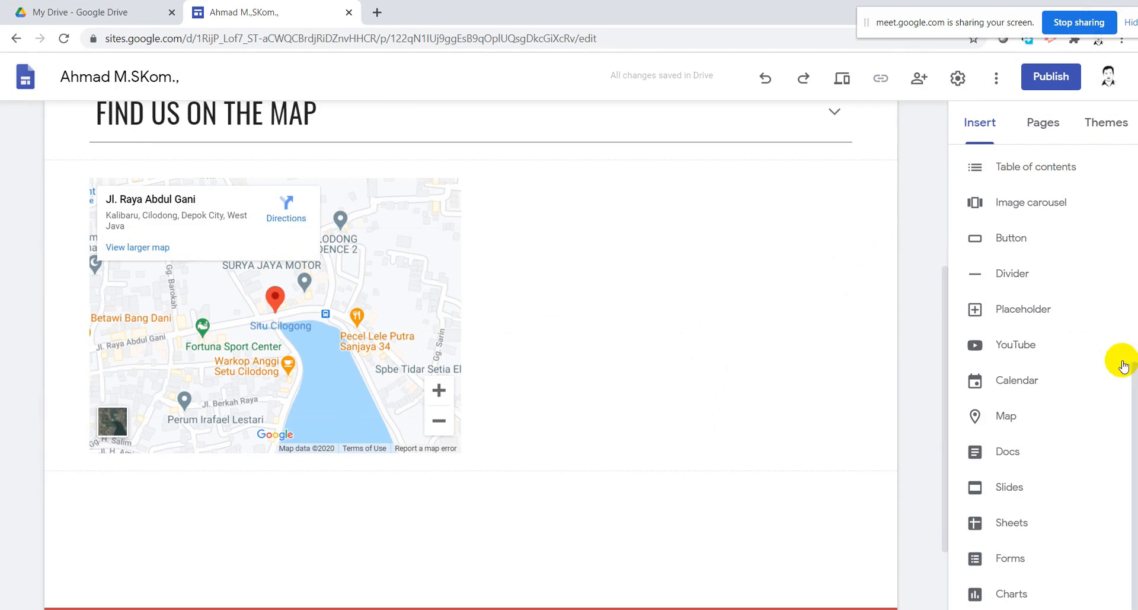
pyautogui.scroll(4, 1124, 366)
pyautogui.scroll(3, 1066, 444)
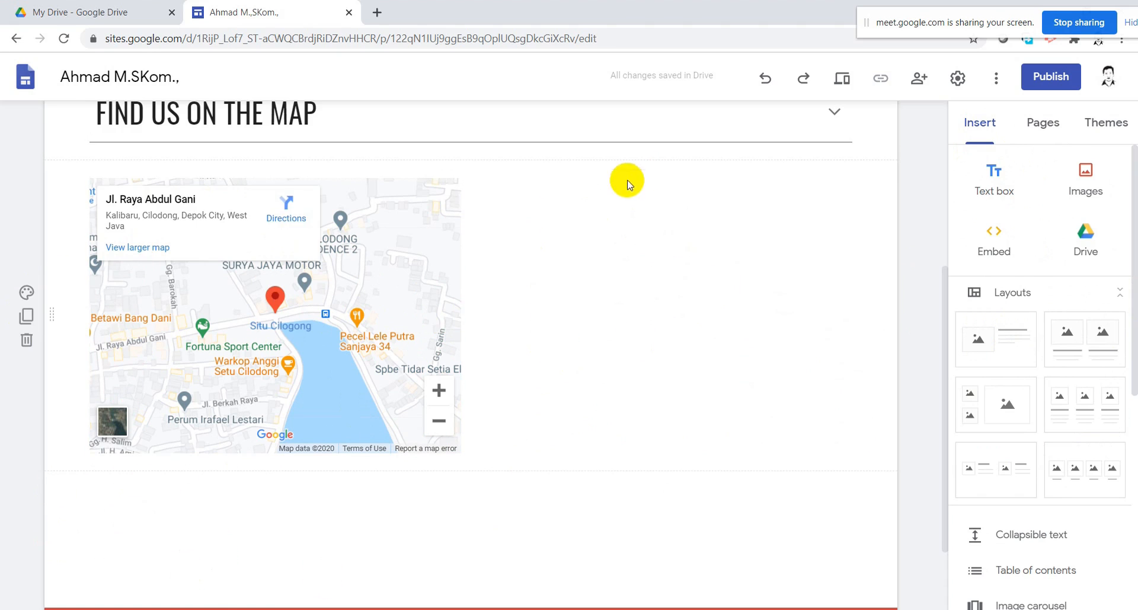
pyautogui.scroll(2, 496, 457)
pyautogui.scroll(-2, 503, 439)
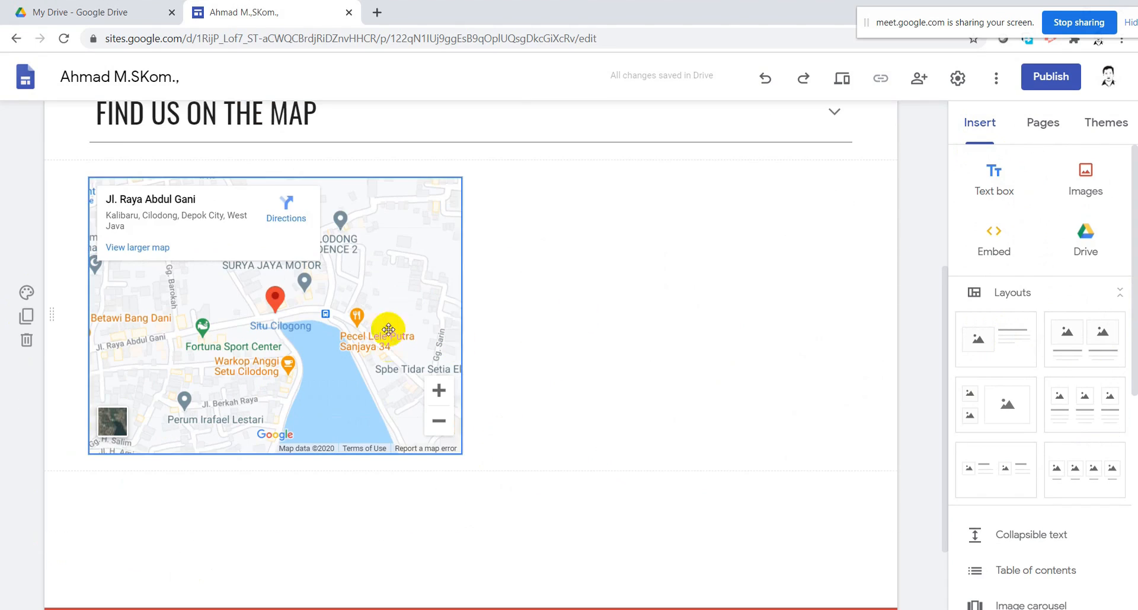
# Add a text box beside the map reading 'Alamat:' over 'ini adalah alamat saya'
pyautogui.doubleClick(666, 328)
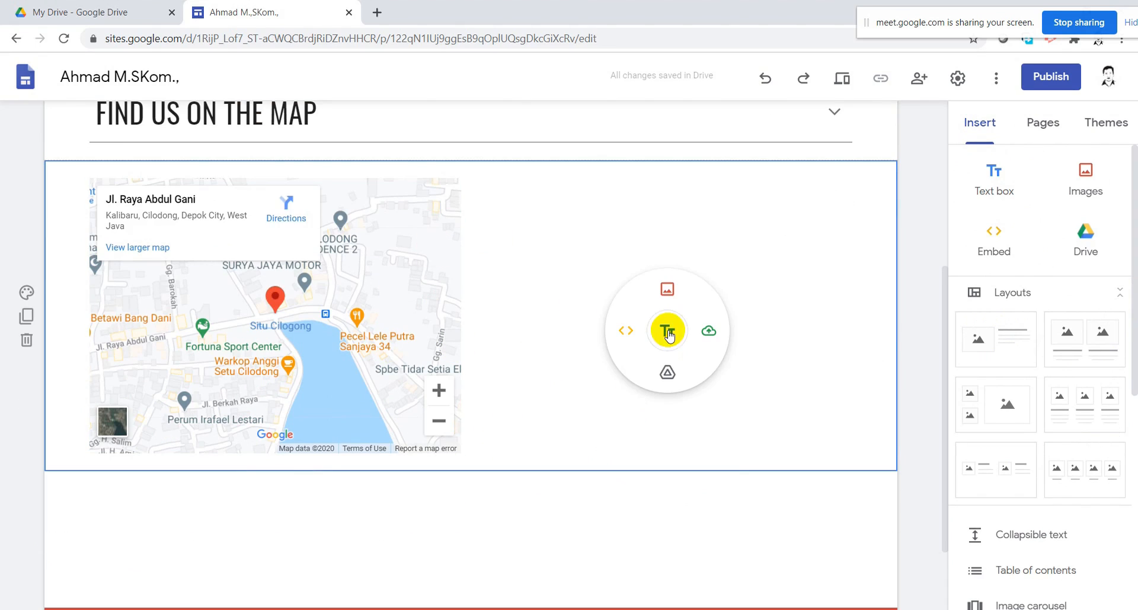
pyautogui.click(667, 329)
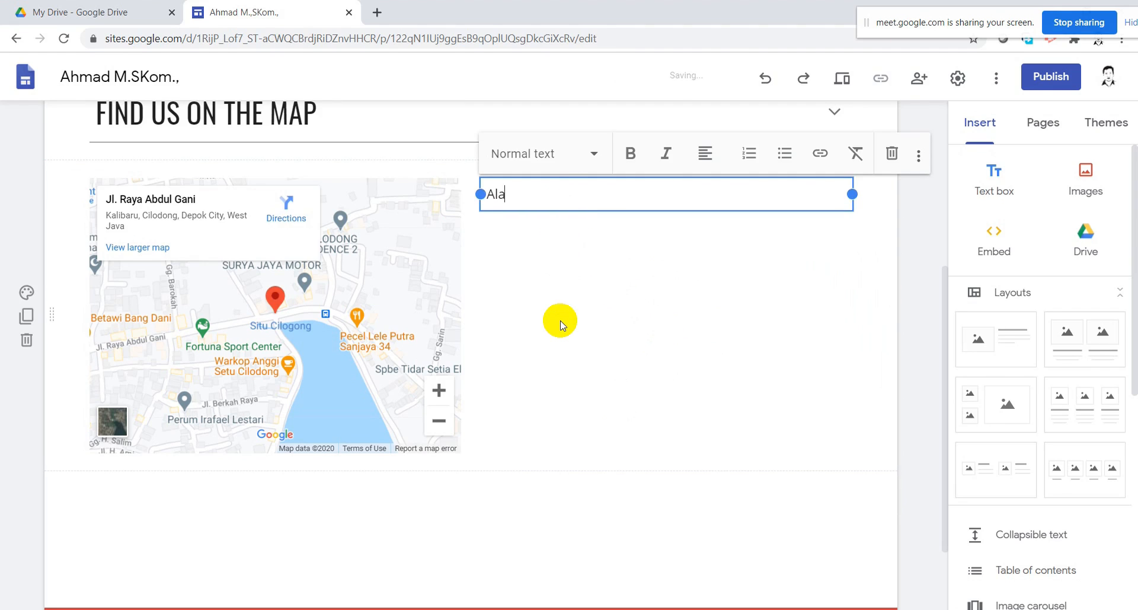
pyautogui.write('Alamat:')
pyautogui.press('Return')
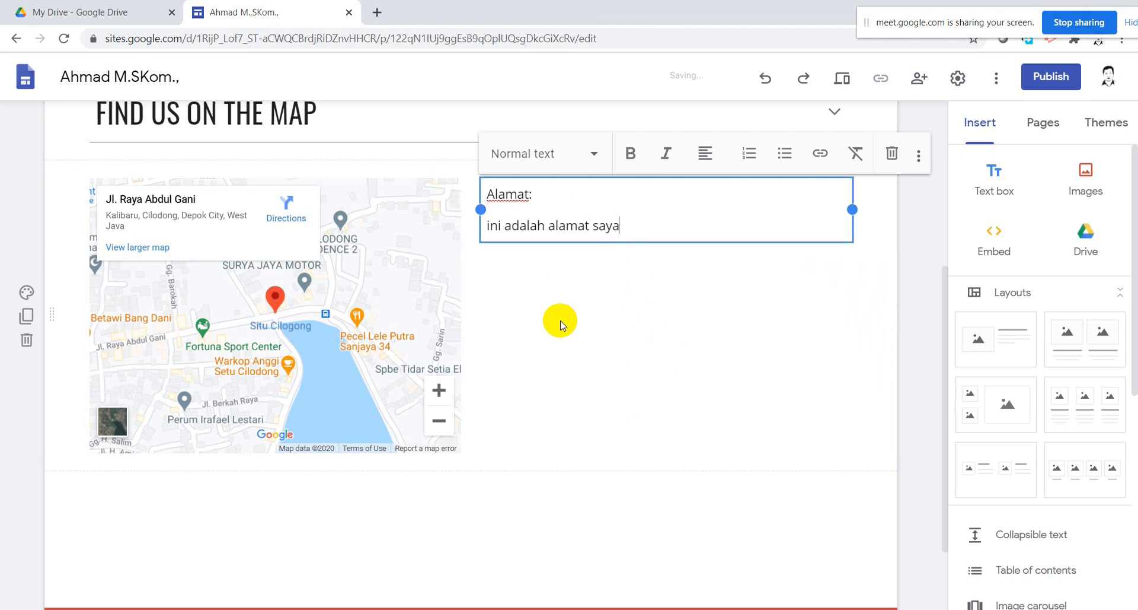
pyautogui.click(586, 584)
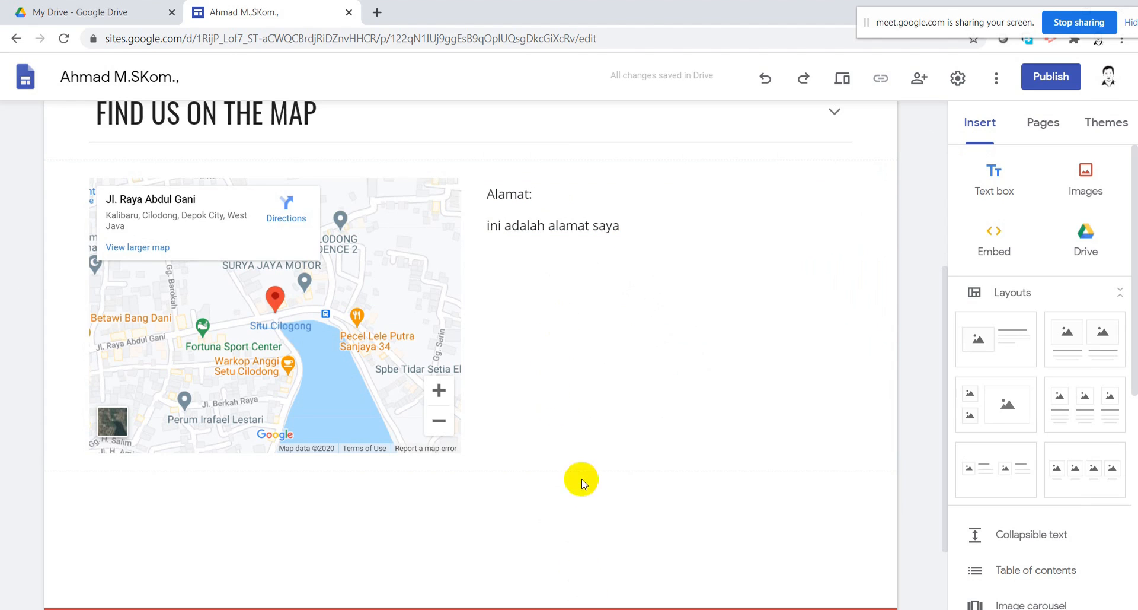
pyautogui.scroll(-2, 574, 510)
pyautogui.scroll(7, 603, 463)
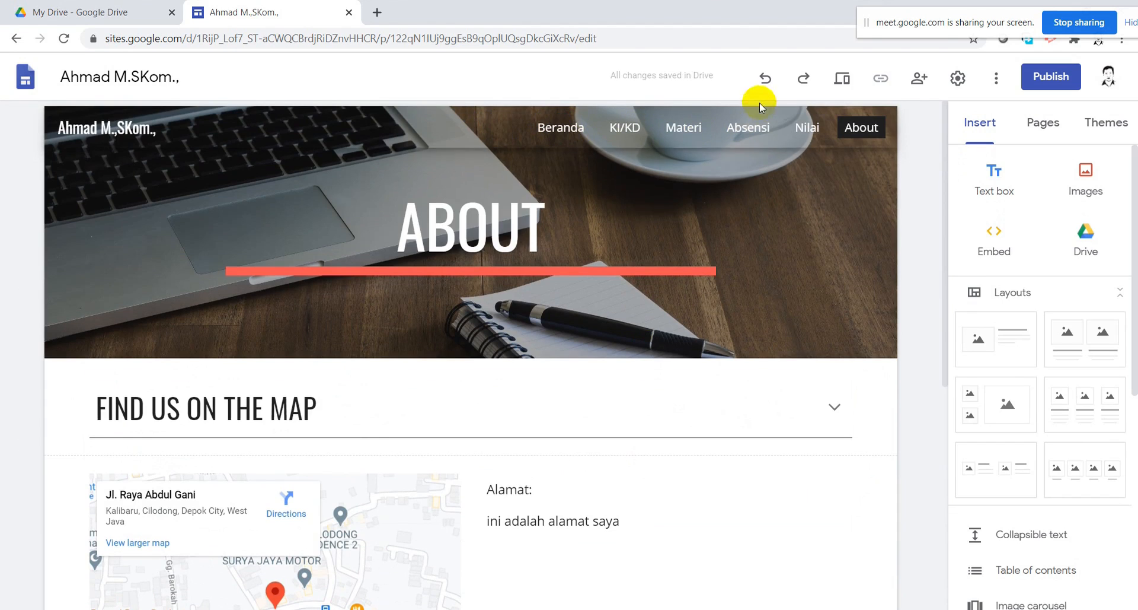
# Preview the site and browse the Beranda and KI/KD pages
pyautogui.click(847, 78)
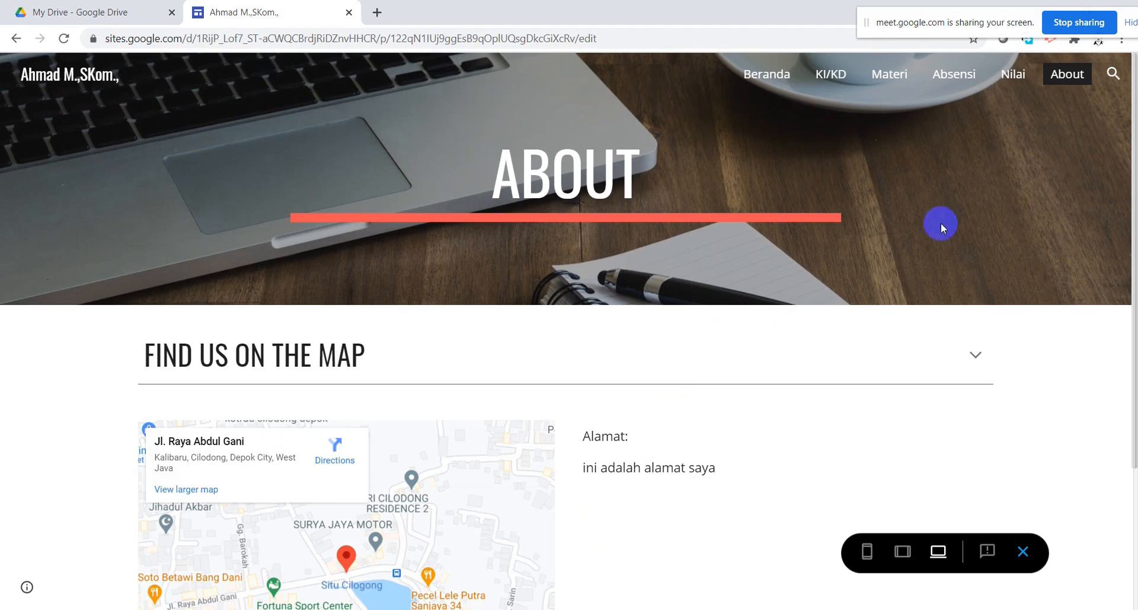
pyautogui.click(782, 86)
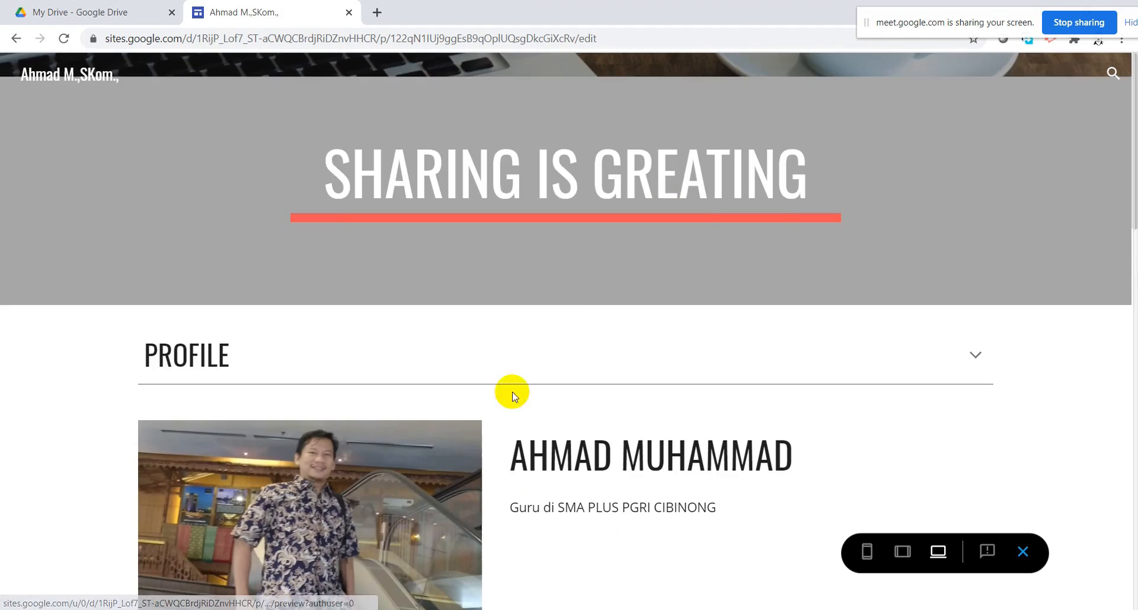
pyautogui.scroll(-20, 504, 483)
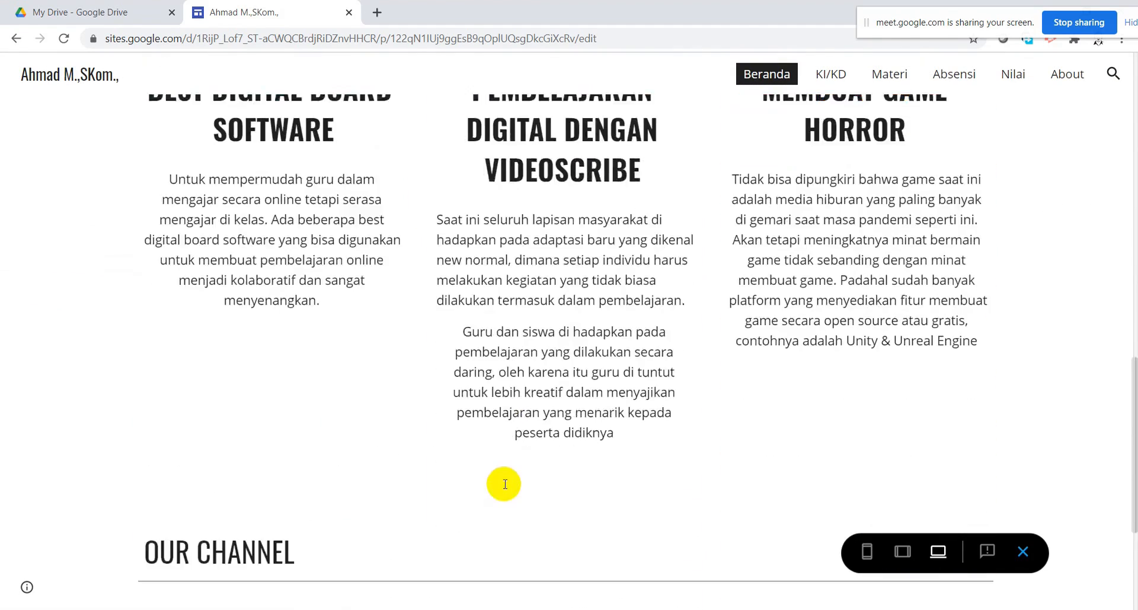
pyautogui.scroll(15, 509, 478)
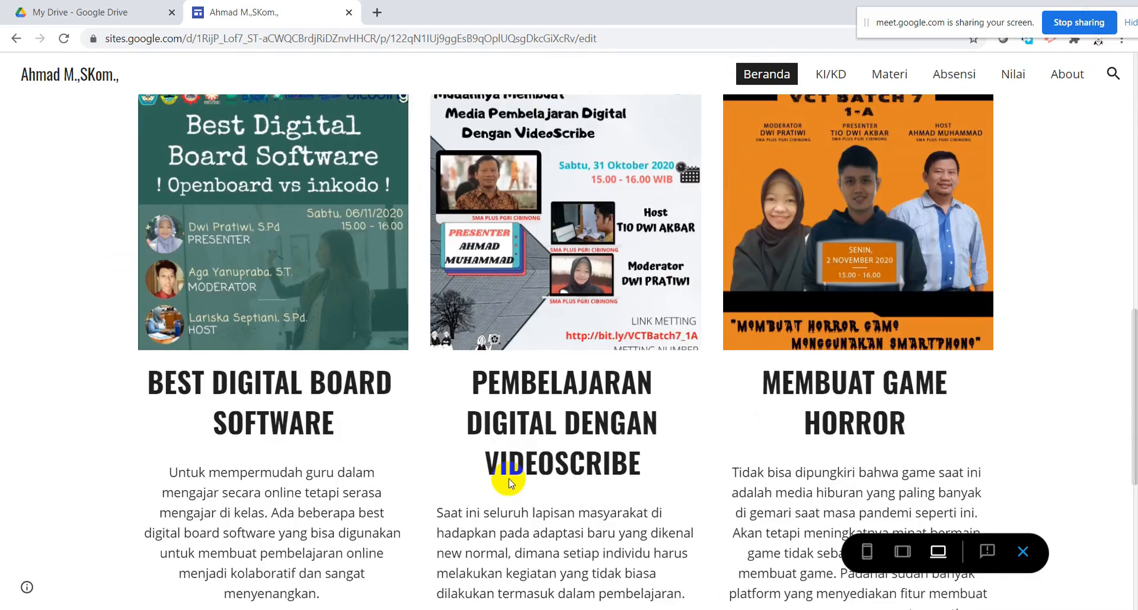
pyautogui.scroll(2, 511, 479)
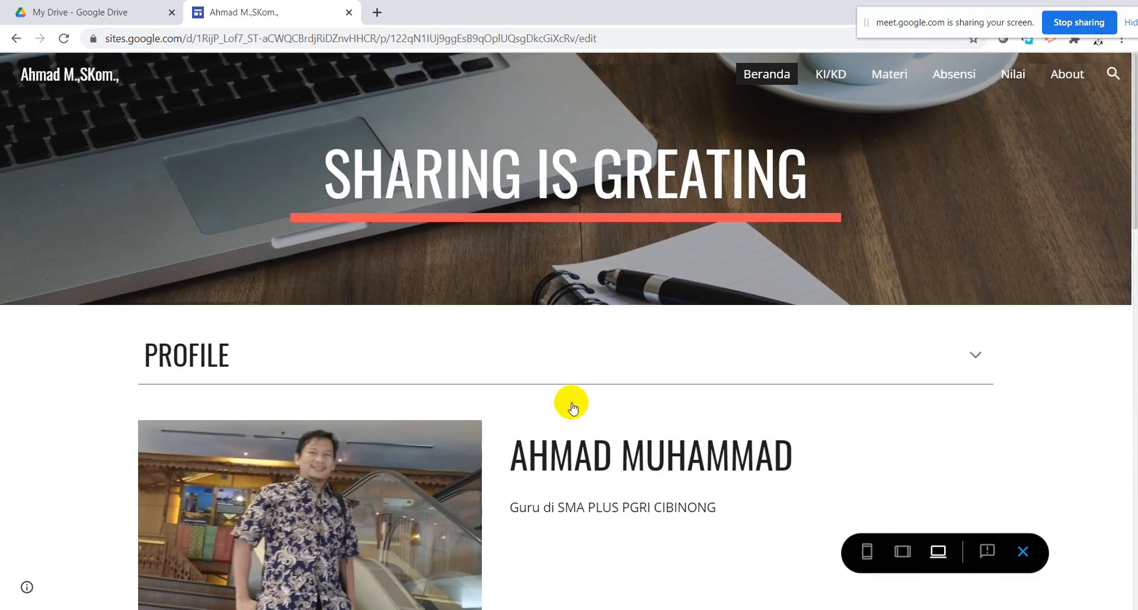
pyautogui.click(830, 87)
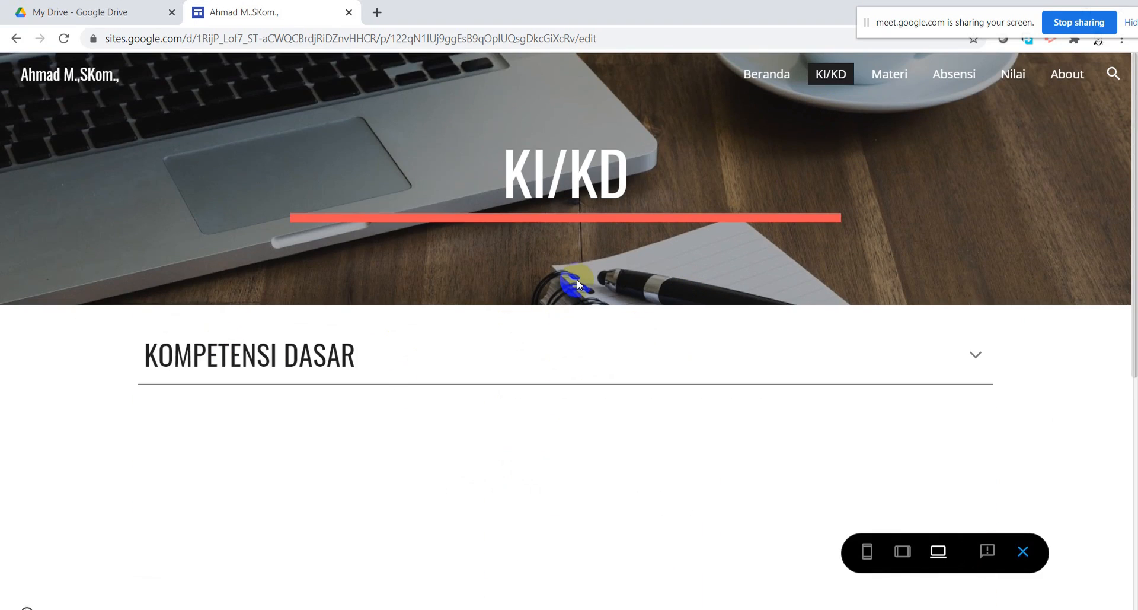
pyautogui.scroll(-1, 425, 444)
pyautogui.scroll(-3, 475, 457)
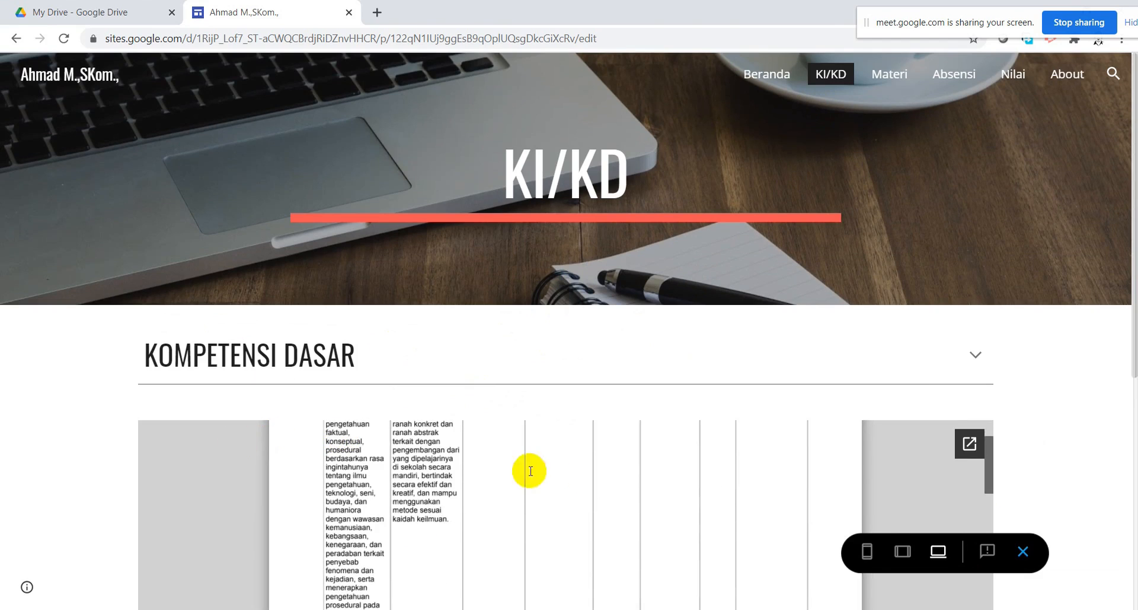
pyautogui.scroll(-7, 73, 478)
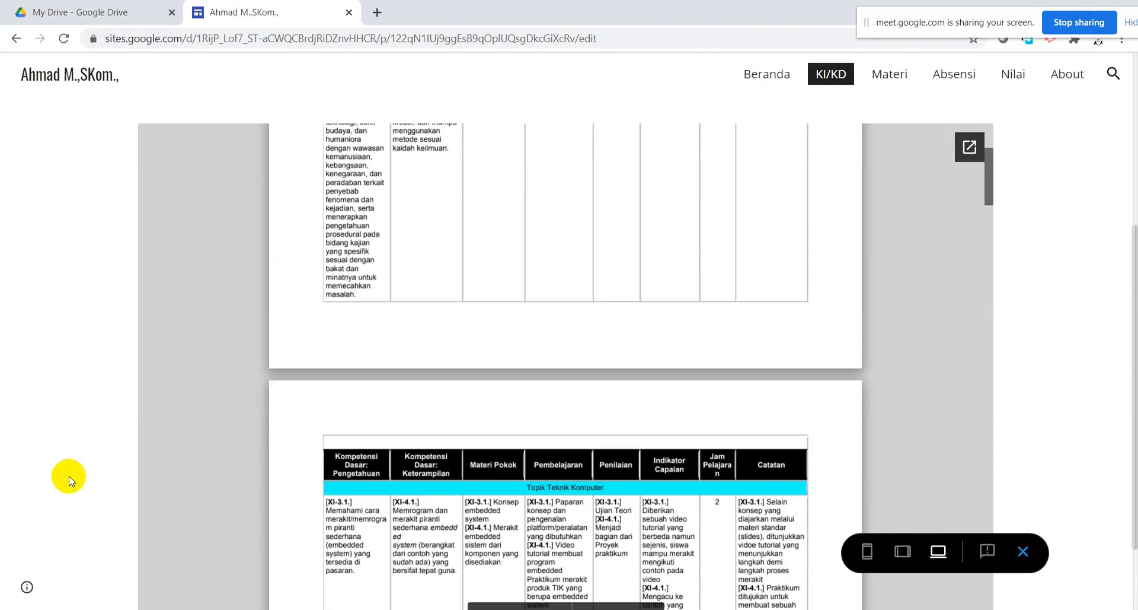
pyautogui.scroll(7, 68, 476)
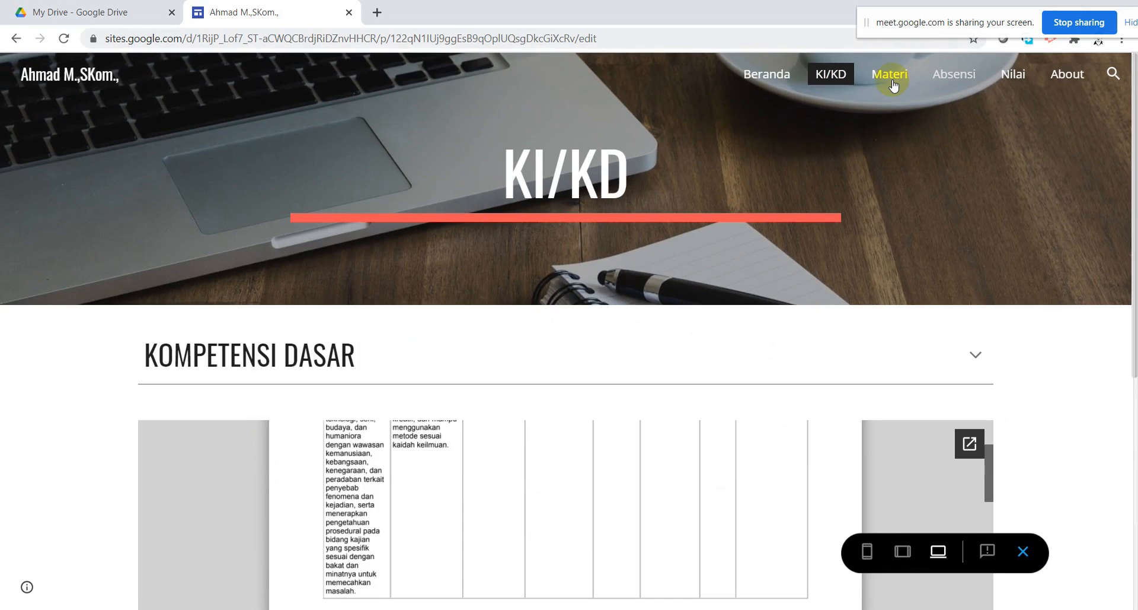
# Browse the Materi and Absensi pages in the preview
pyautogui.click(892, 81)
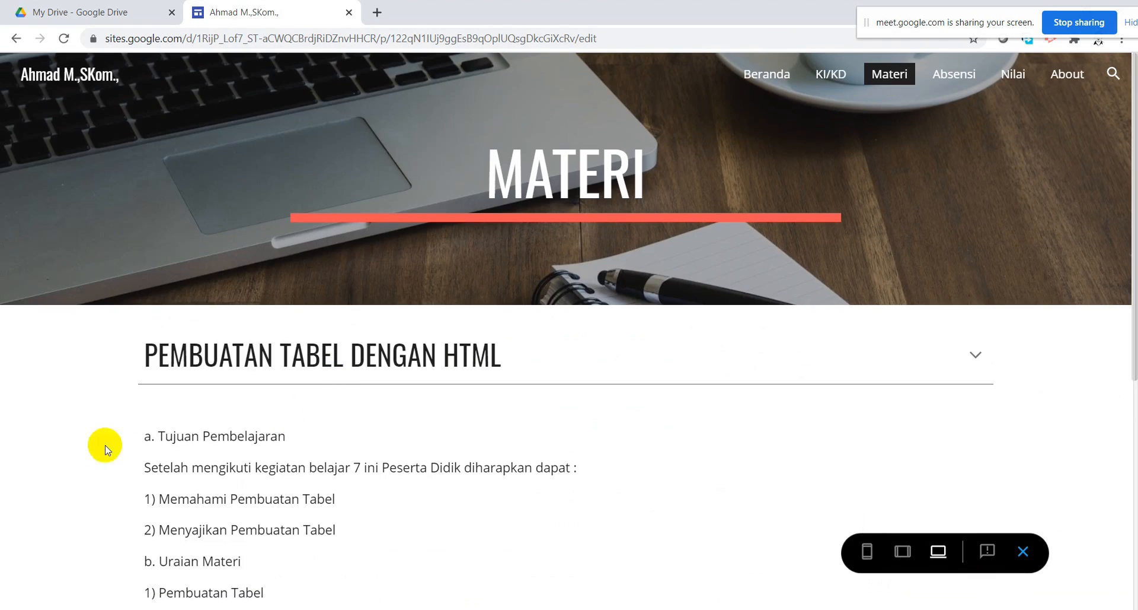
pyautogui.scroll(-5, 74, 461)
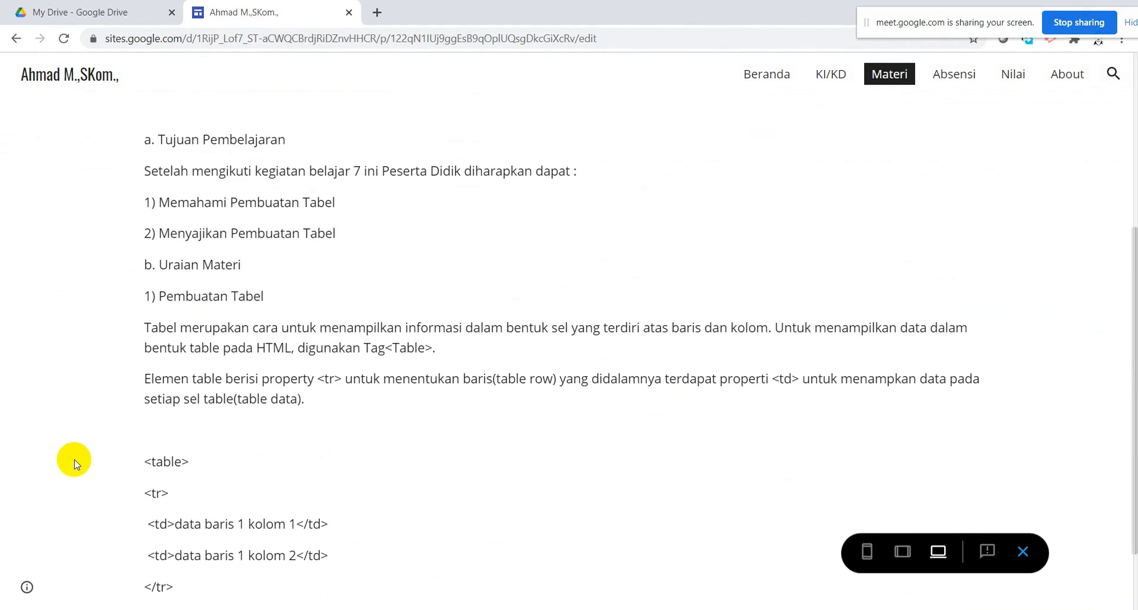
pyautogui.scroll(-2, 74, 462)
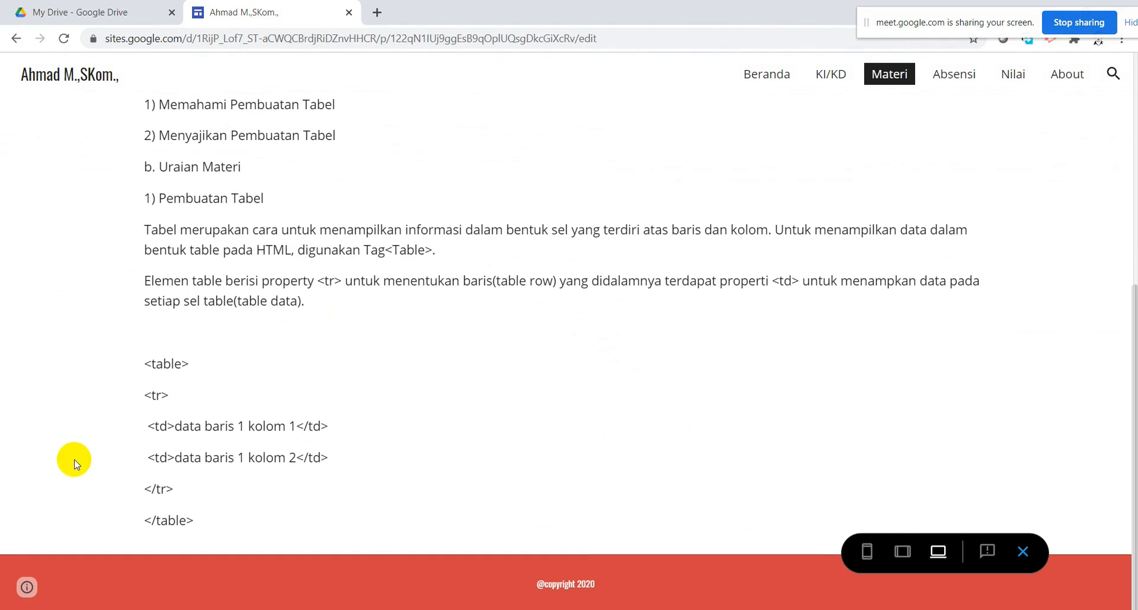
pyautogui.scroll(7, 74, 462)
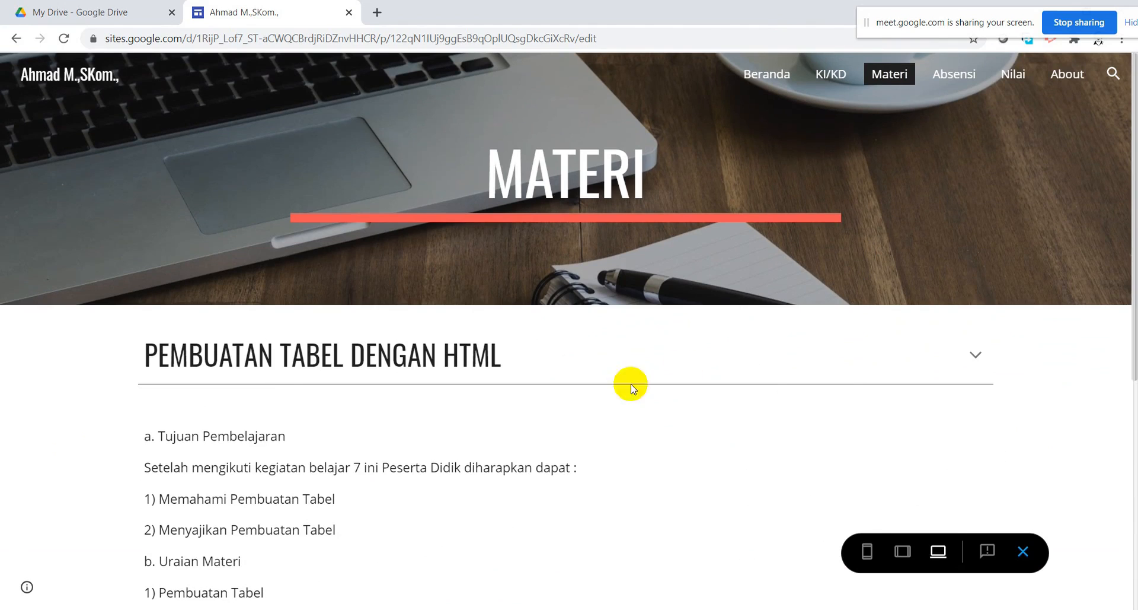
pyautogui.click(926, 86)
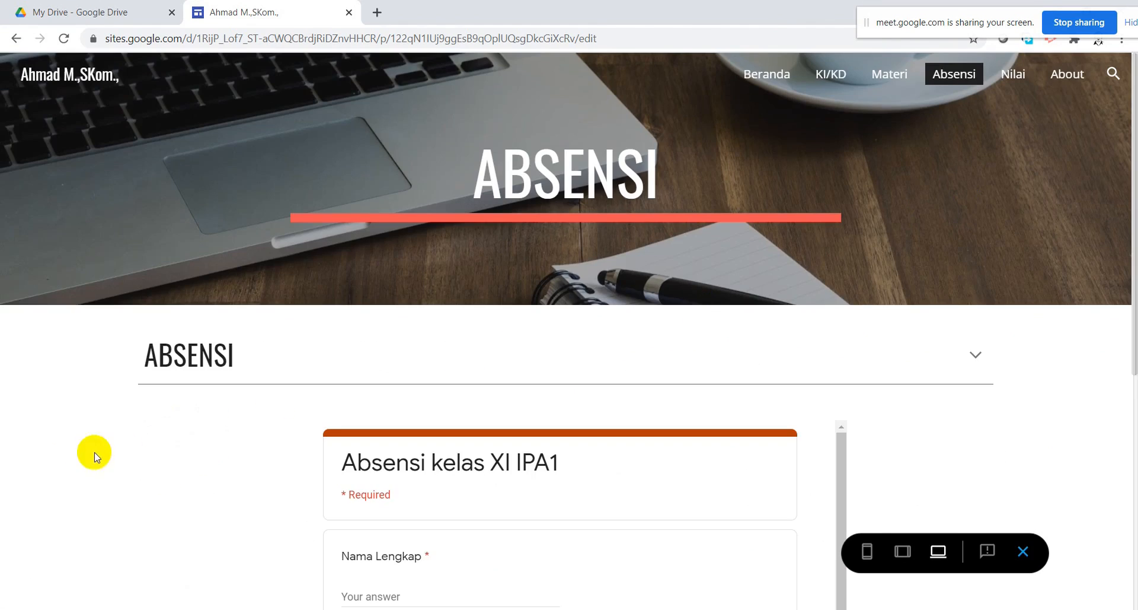
pyautogui.scroll(-7, 83, 457)
pyautogui.scroll(7, 90, 453)
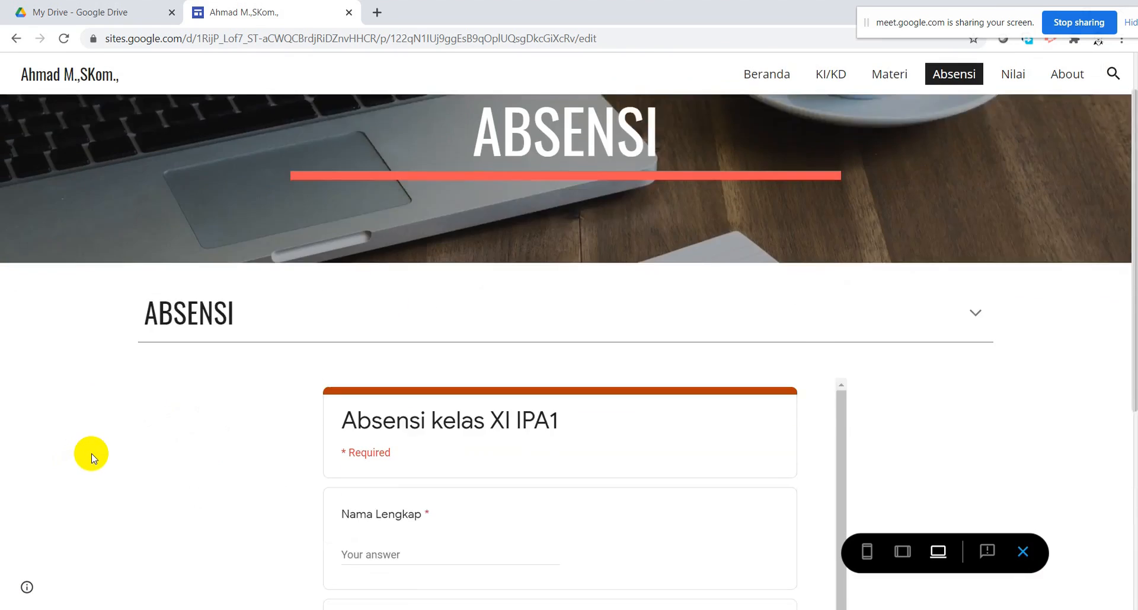
# Check the Nilai chart and About map pages, then exit the preview
pyautogui.click(1013, 74)
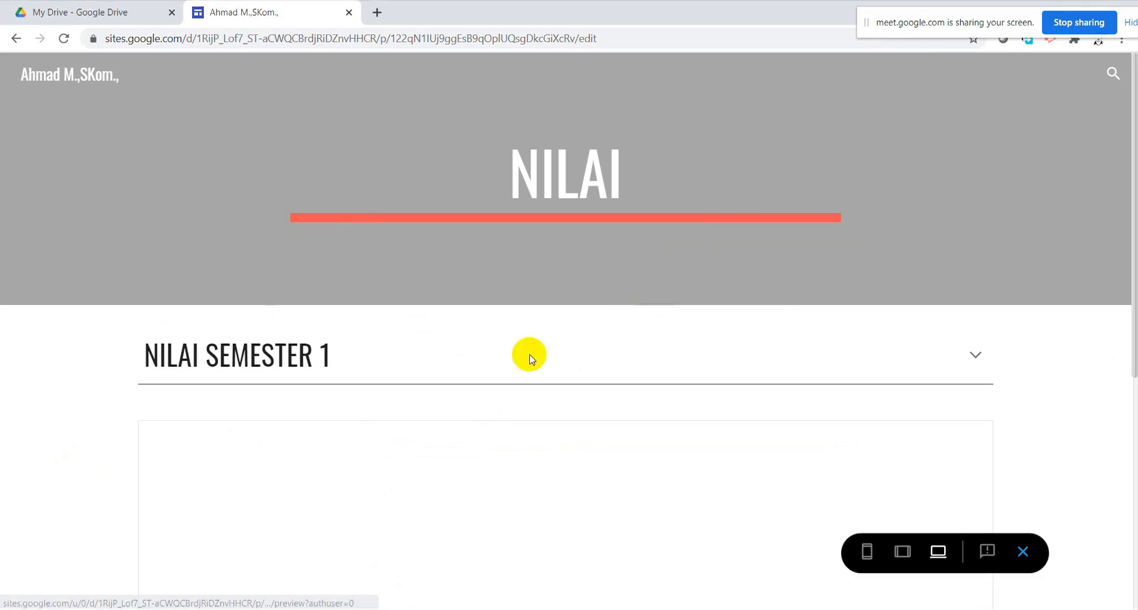
pyautogui.scroll(-6, 77, 465)
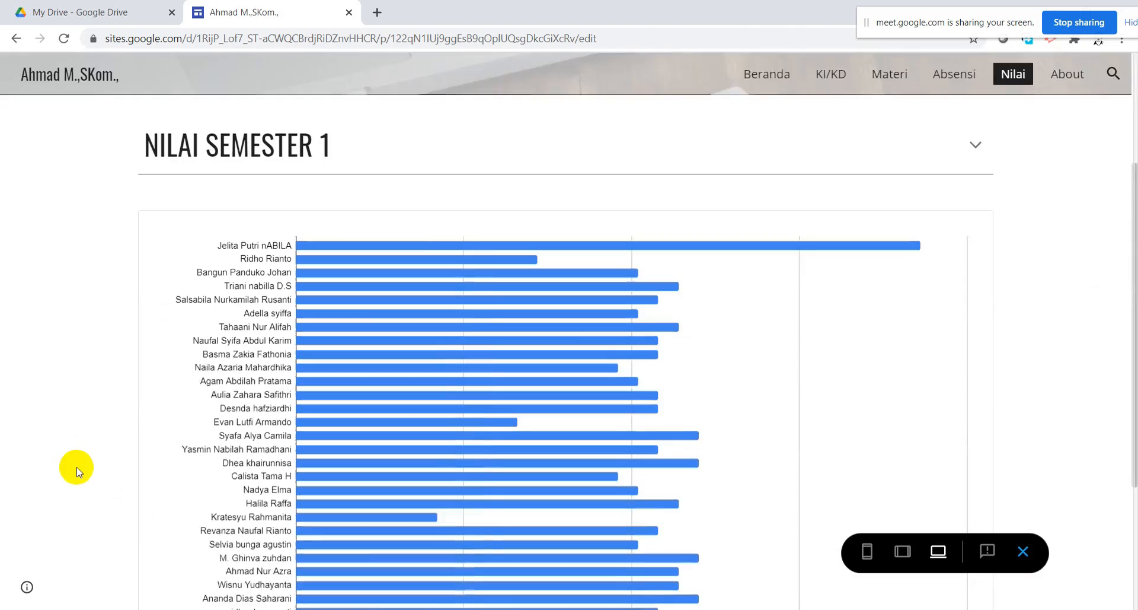
pyautogui.scroll(7, 80, 465)
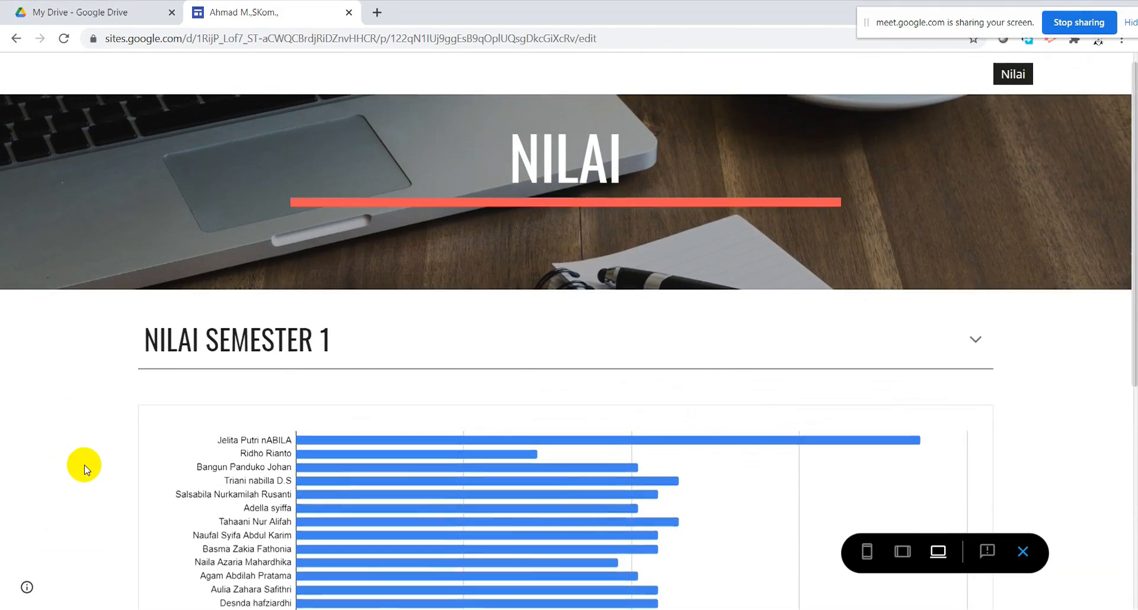
pyautogui.click(1062, 81)
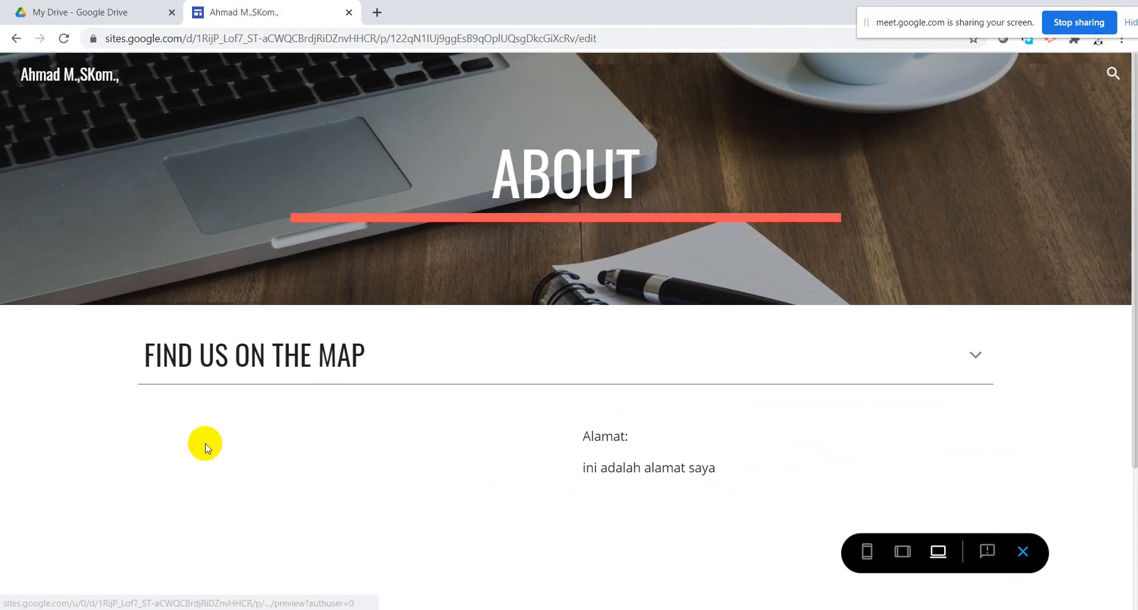
pyautogui.scroll(-1, 65, 466)
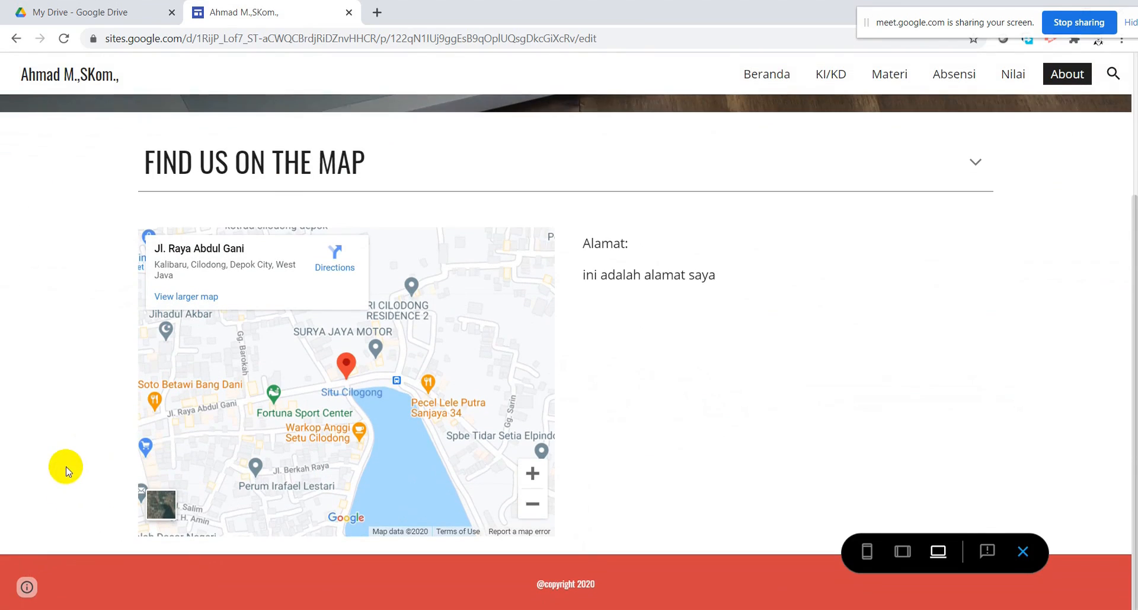
pyautogui.scroll(3, 72, 467)
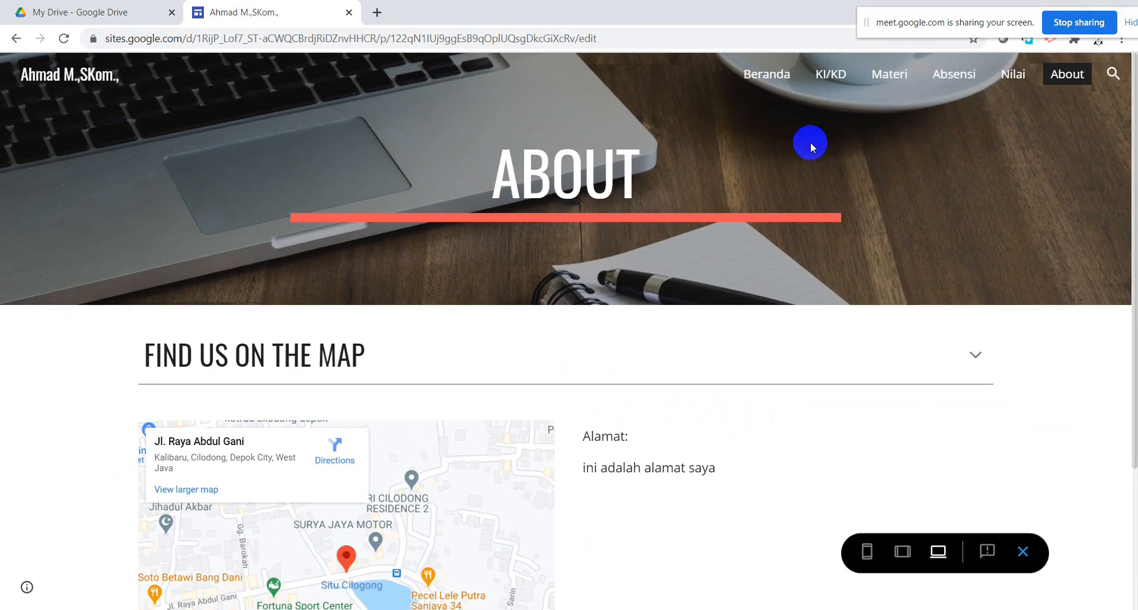
pyautogui.click(1021, 551)
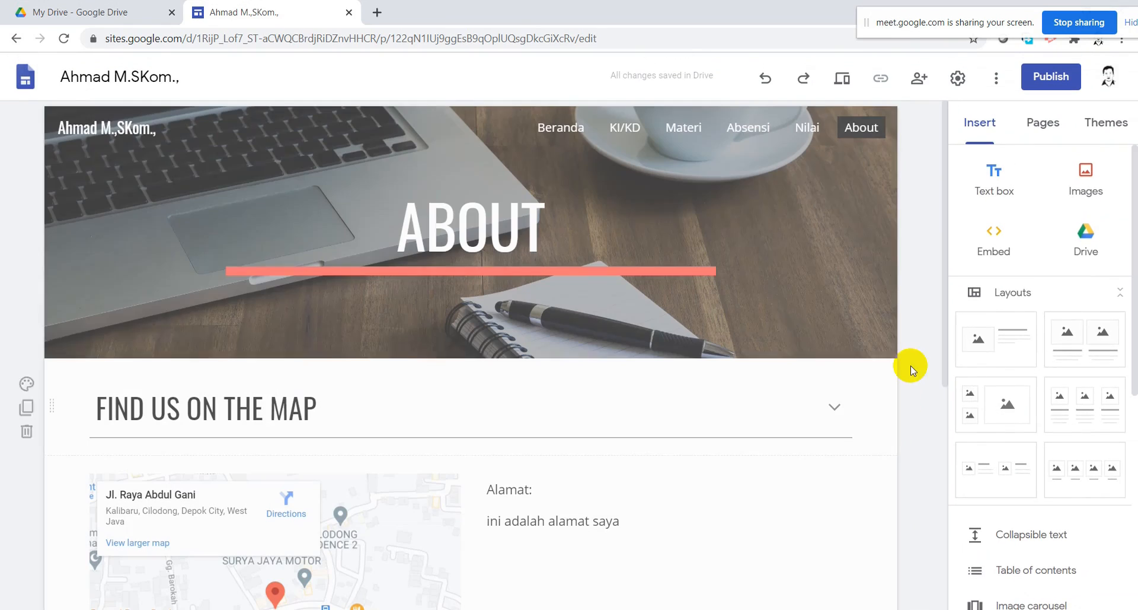
pyautogui.click(867, 349)
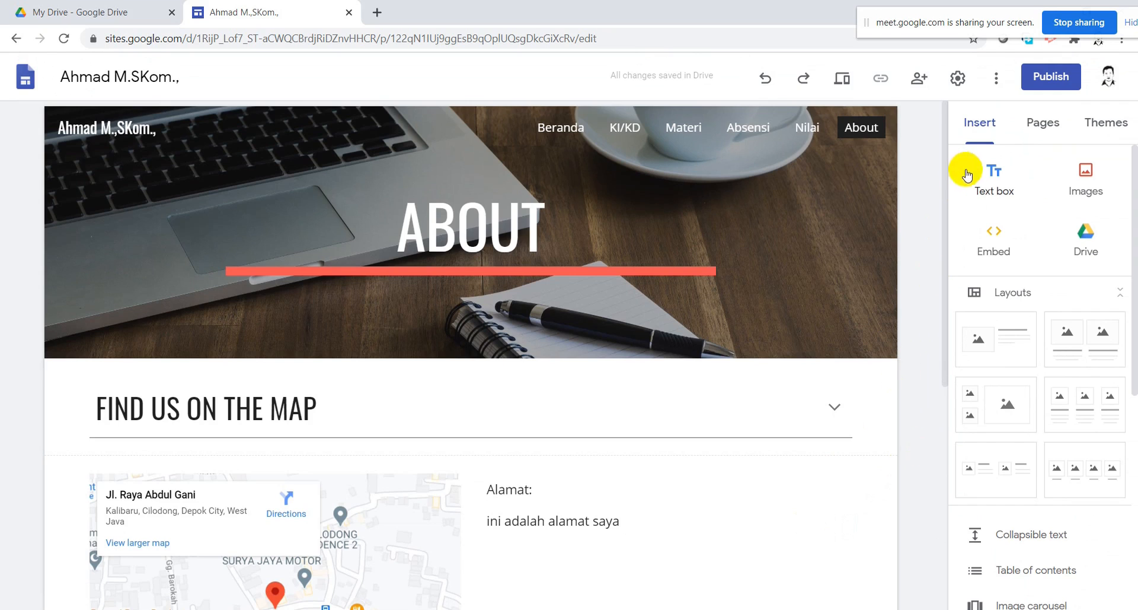
# Bring up the site's 'Share with people and groups' dialog
pyautogui.moveTo(977, 22); pyautogui.dragTo(720, 24)
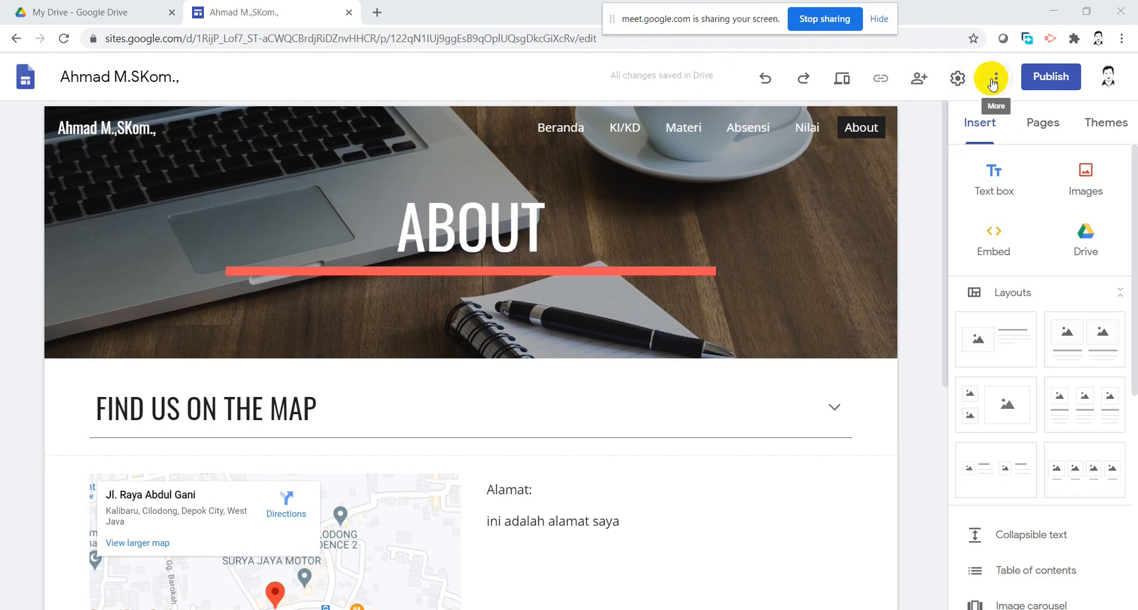
pyautogui.click(921, 78)
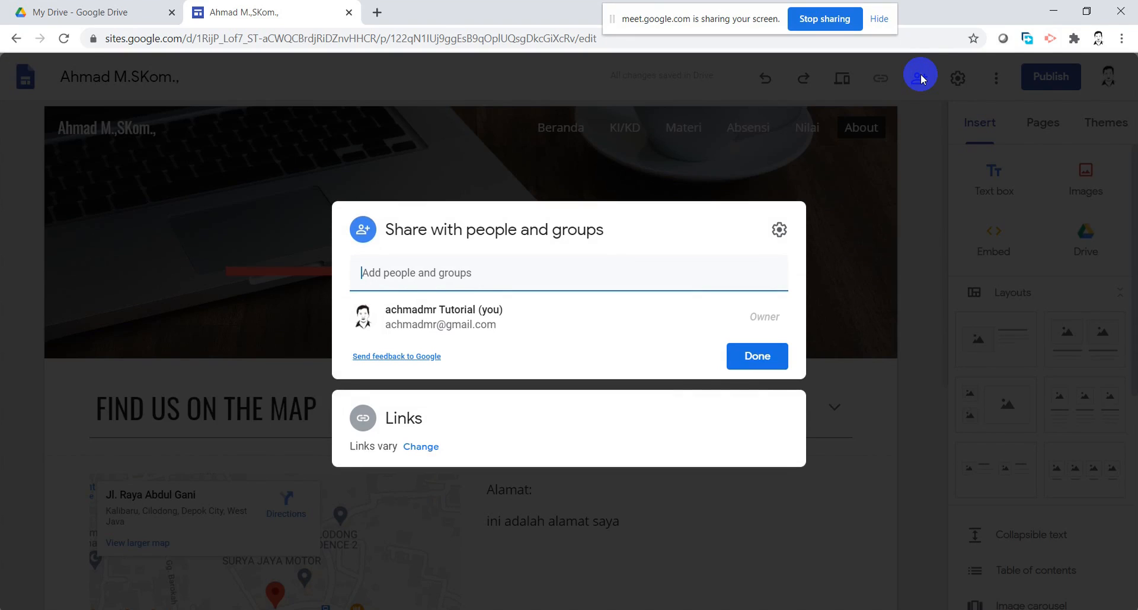
# Review the owner and 'Links vary' access, then close sharing without adding anyone
pyautogui.click(498, 273)
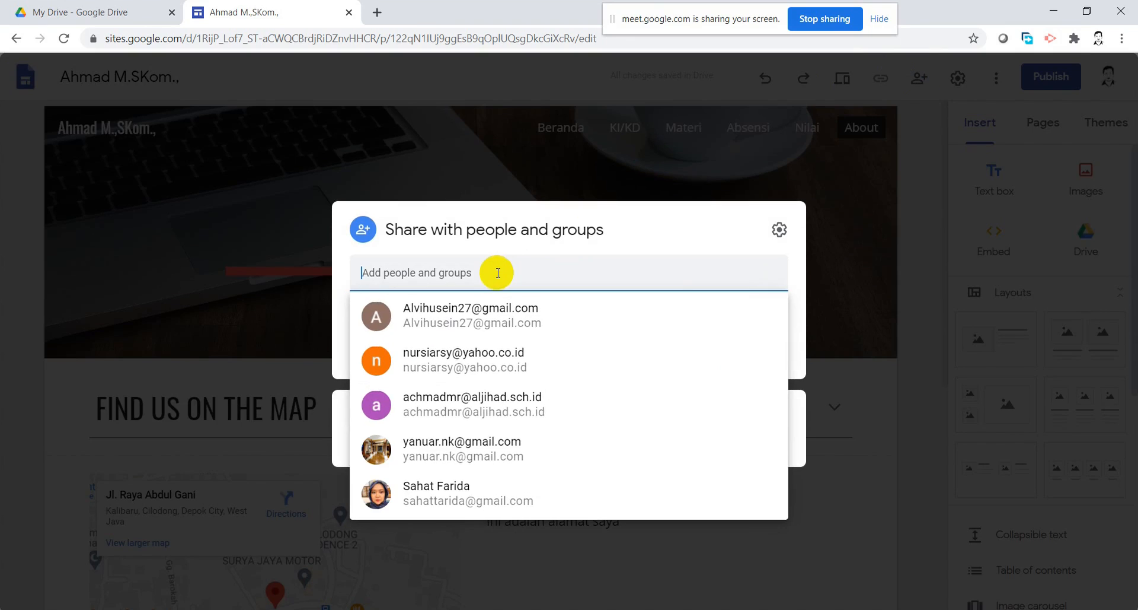
pyautogui.click(641, 254)
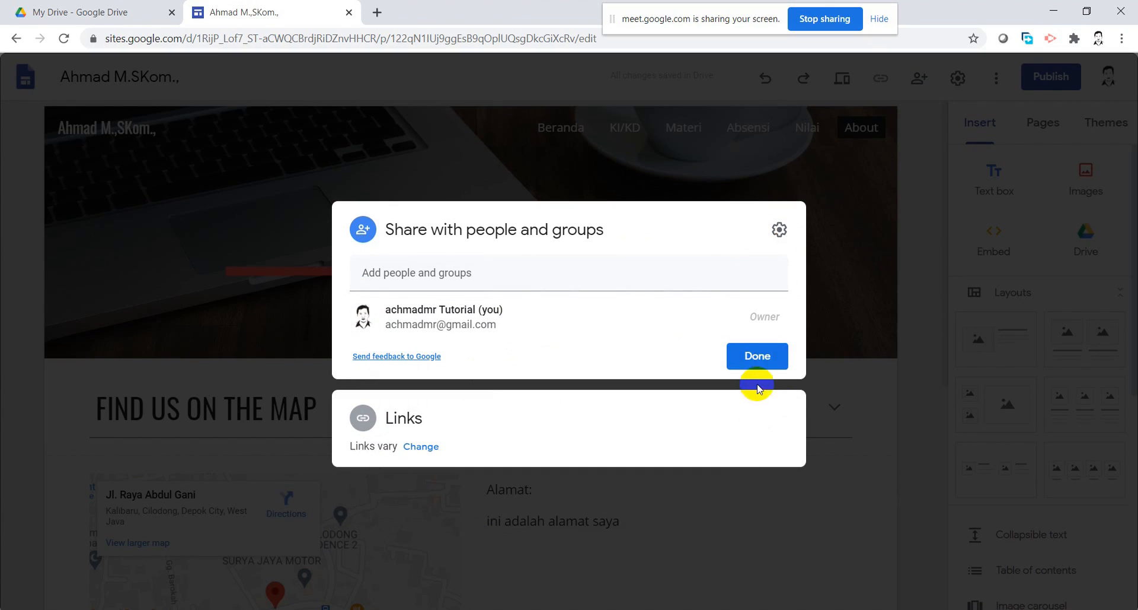
pyautogui.click(785, 362)
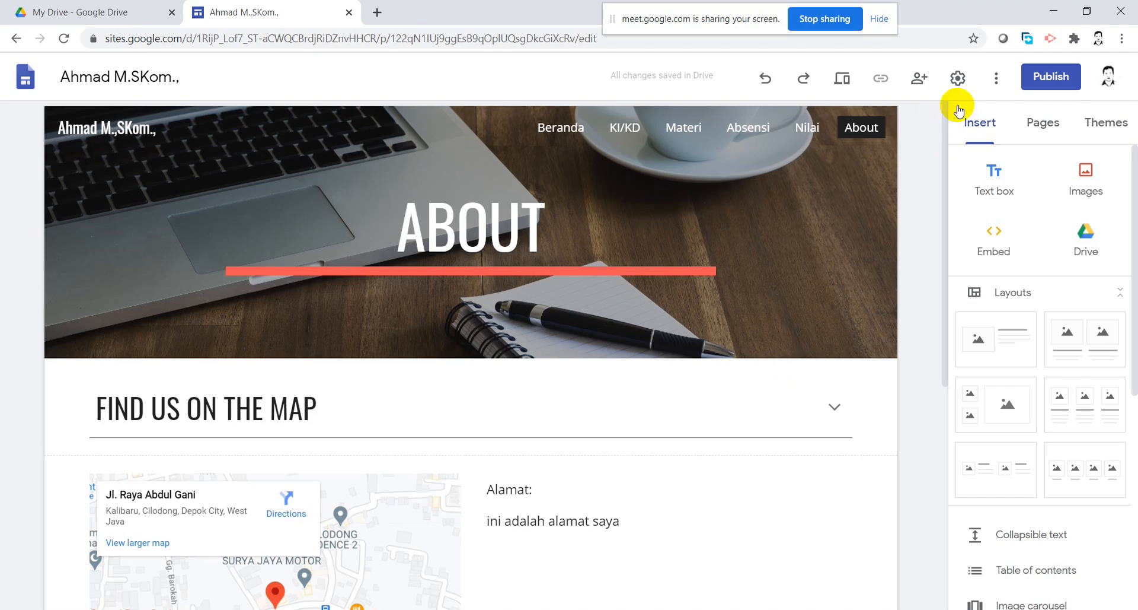
# Switch the site navigation mode to Side in Settings
pyautogui.click(959, 79)
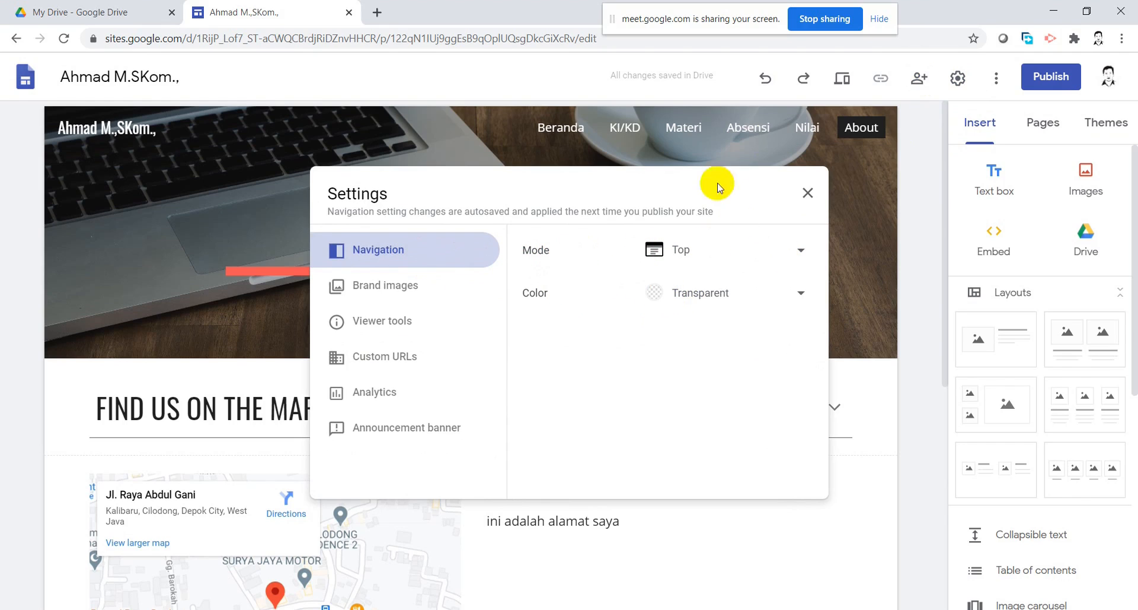
pyautogui.click(804, 250)
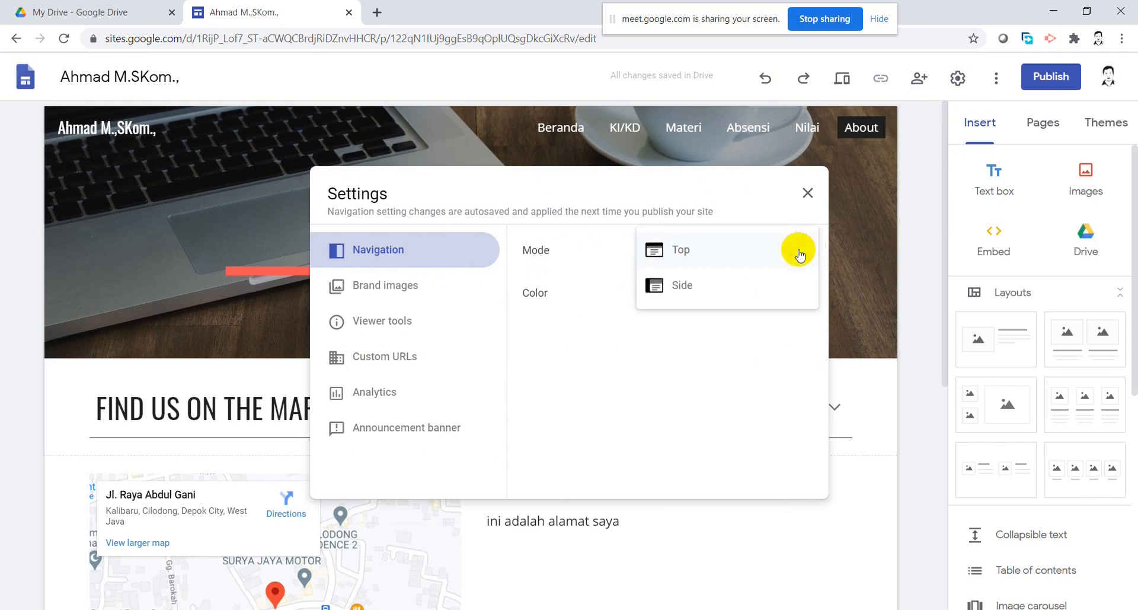
pyautogui.click(709, 285)
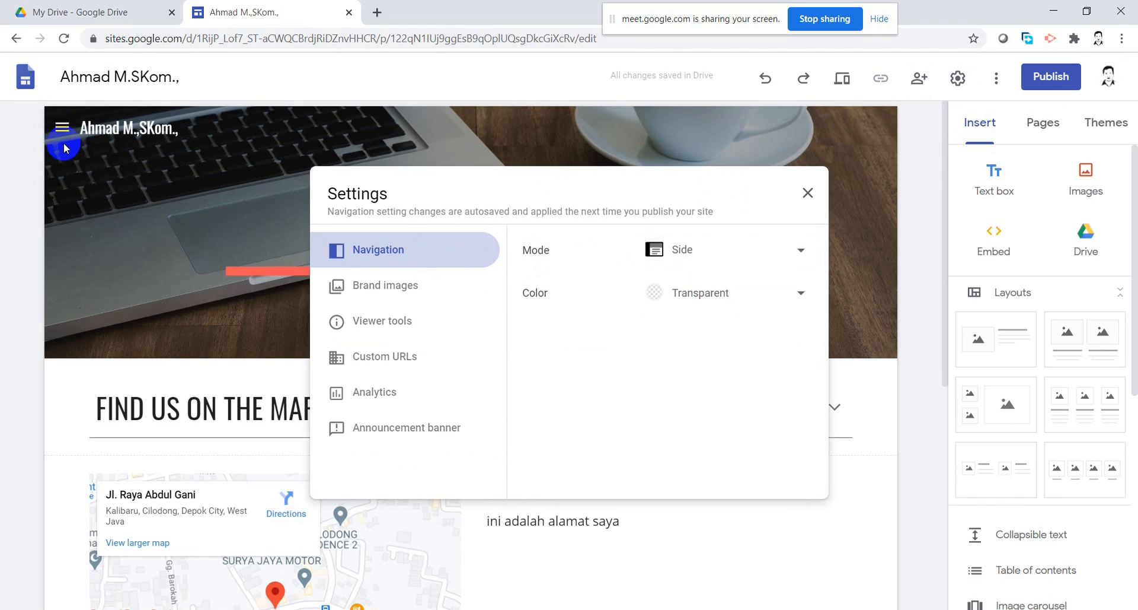
pyautogui.click(63, 131)
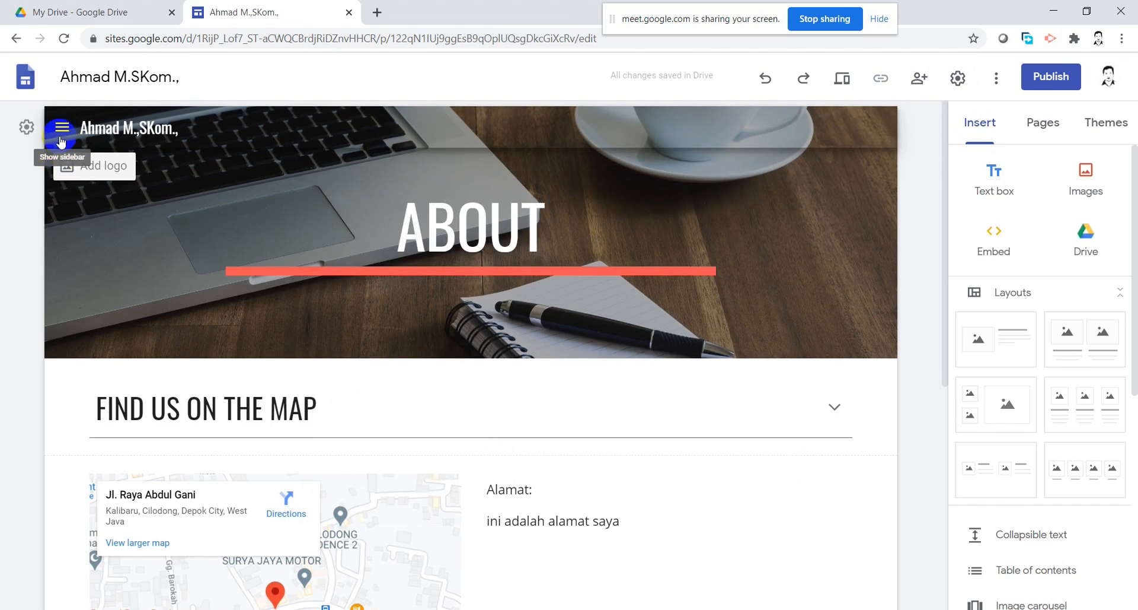
# Preview the side navigation, then set the navigation mode back to Top
pyautogui.click(841, 78)
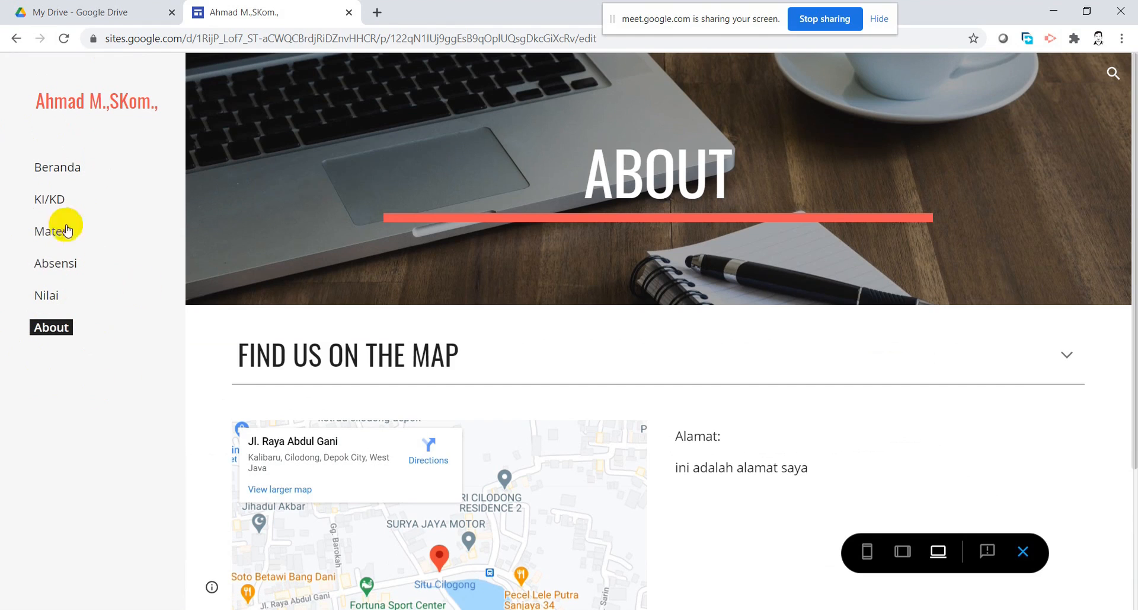
pyautogui.click(1022, 552)
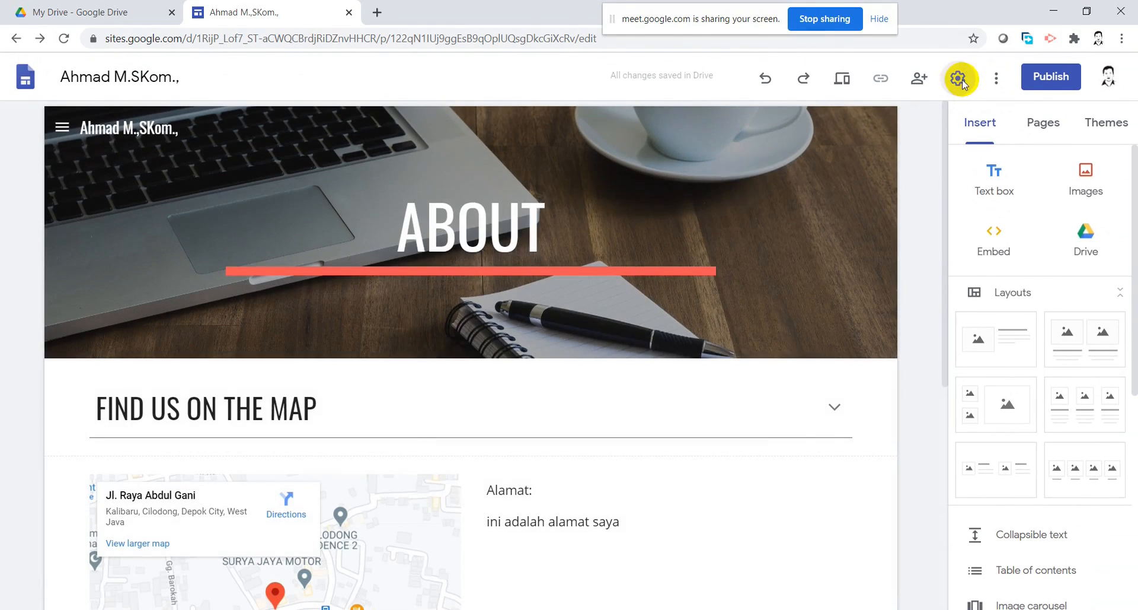
pyautogui.click(963, 80)
pyautogui.click(793, 246)
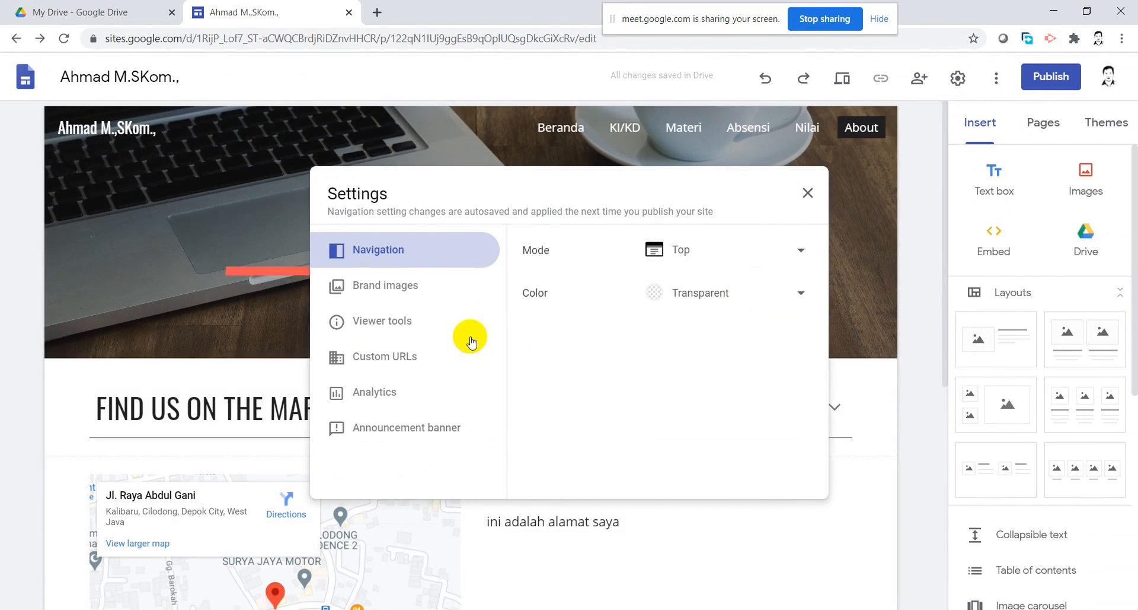
# Enable an announcement banner reading INFORMATIKA on all pages, then close Settings
pyautogui.click(414, 287)
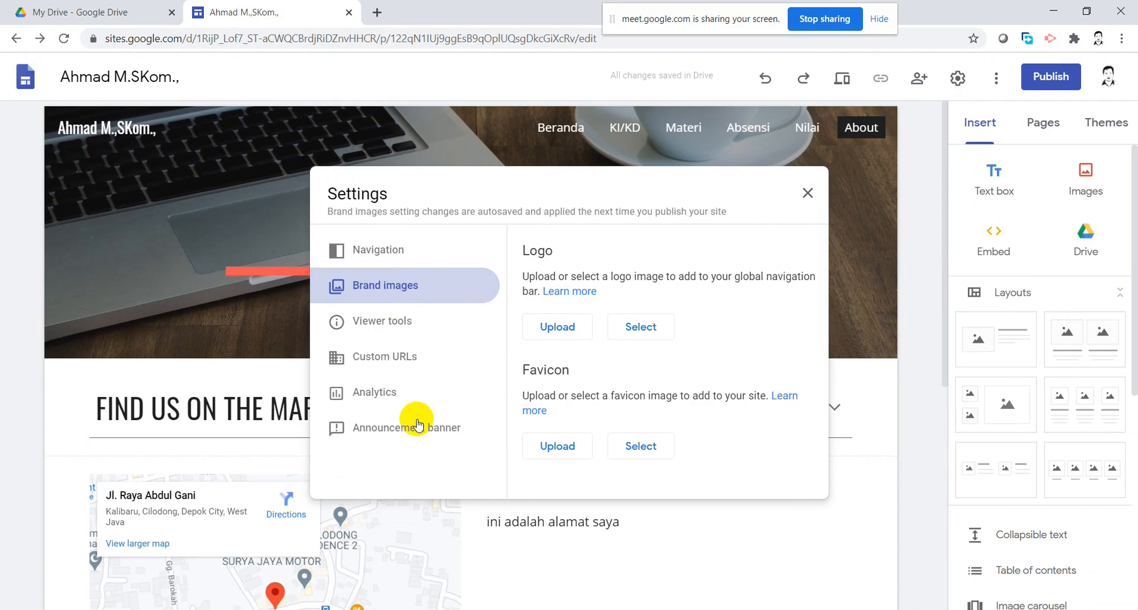
pyautogui.click(457, 427)
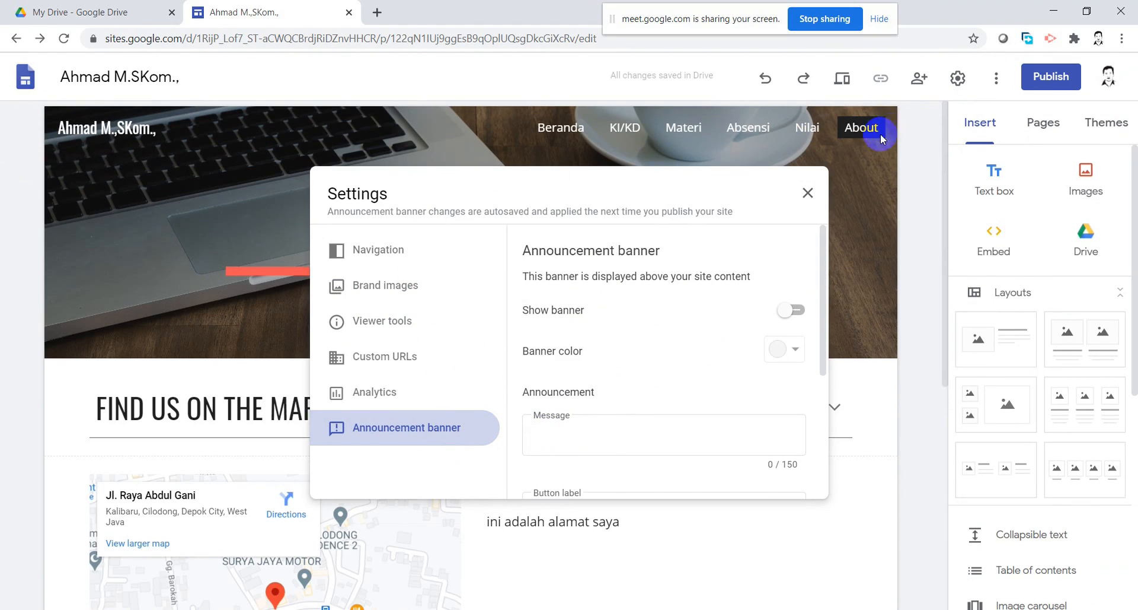
pyautogui.click(590, 441)
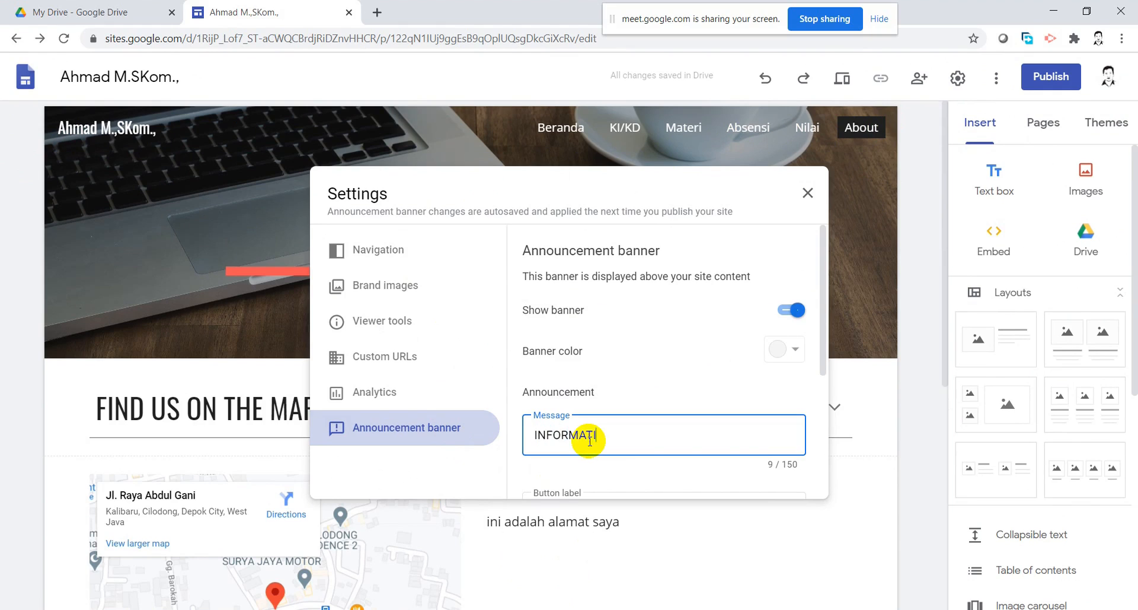
pyautogui.scroll(-4, 597, 437)
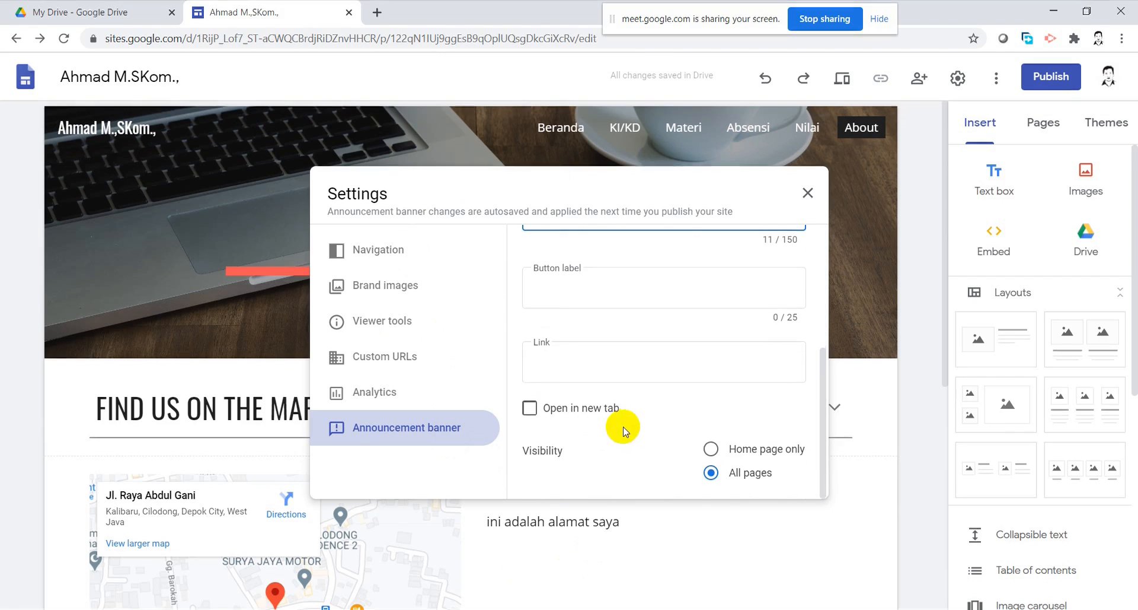
pyautogui.scroll(1, 705, 418)
pyautogui.scroll(3, 719, 372)
pyautogui.scroll(-3, 737, 338)
pyautogui.scroll(3, 771, 272)
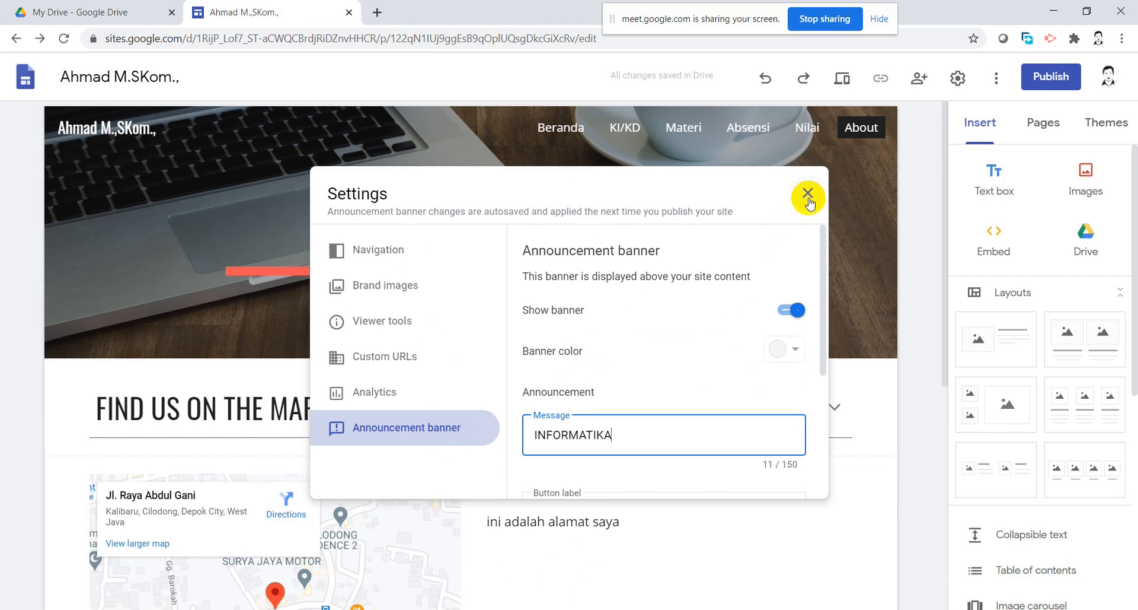
pyautogui.click(808, 193)
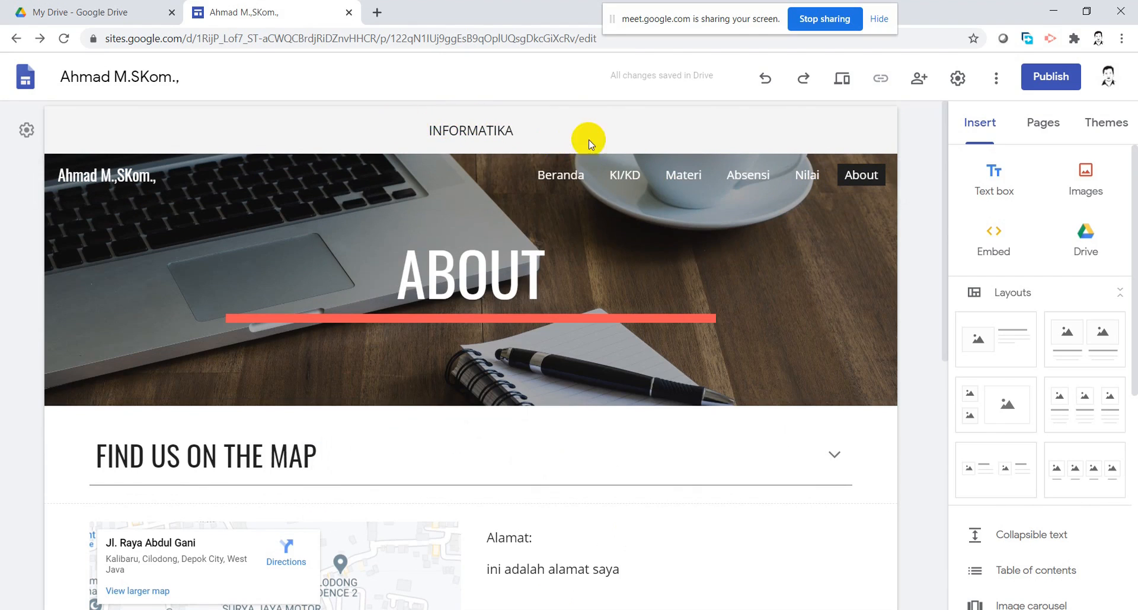
# Delete the INFORMATIKA message from the announcement banner settings and close Settings
pyautogui.scroll(-2, 590, 178)
pyautogui.click(595, 213)
pyautogui.scroll(2, 593, 225)
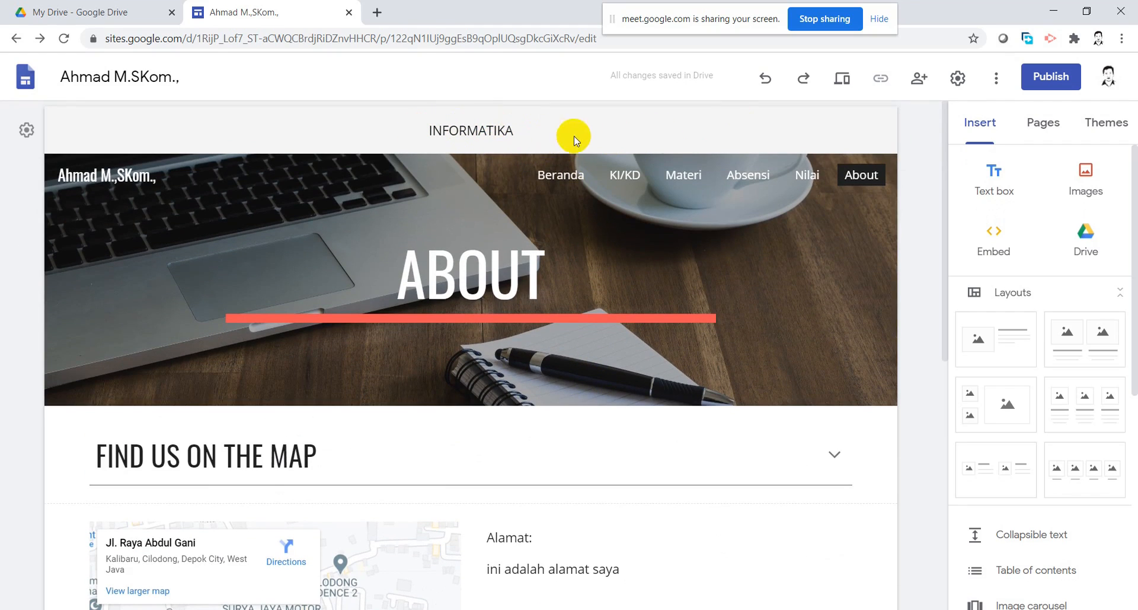
pyautogui.click(957, 79)
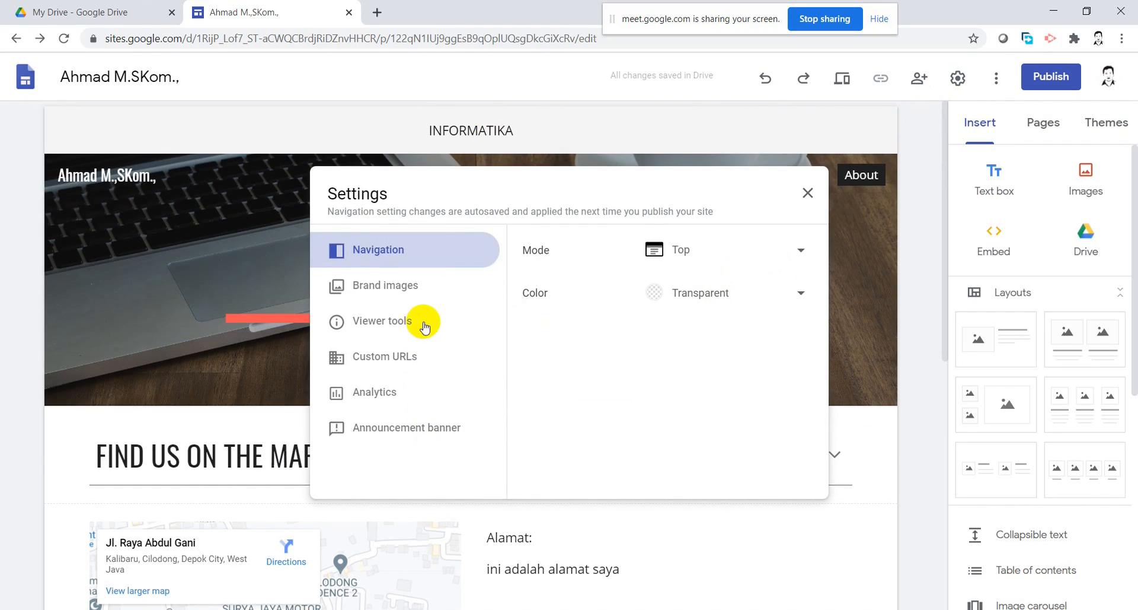
pyautogui.click(446, 443)
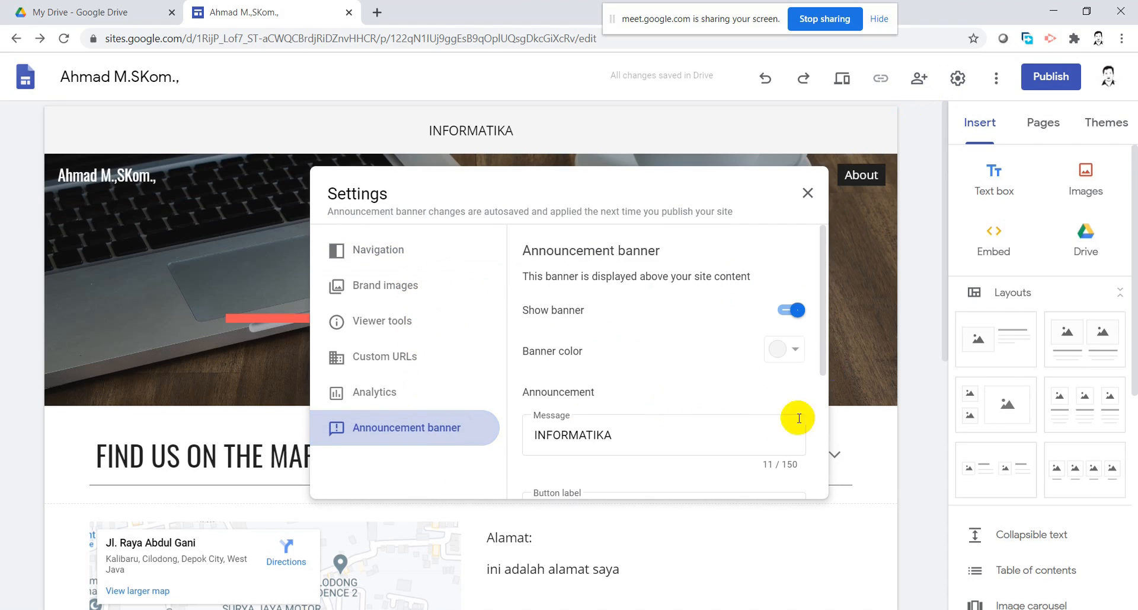
pyautogui.doubleClick(599, 437)
pyautogui.press('BackSpace')
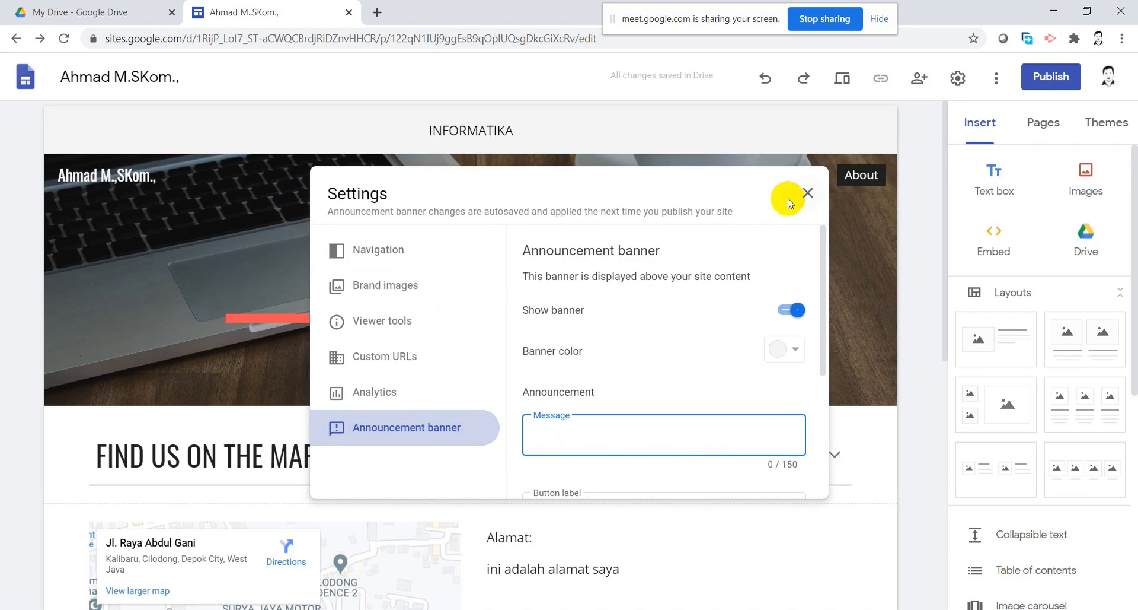
pyautogui.click(808, 192)
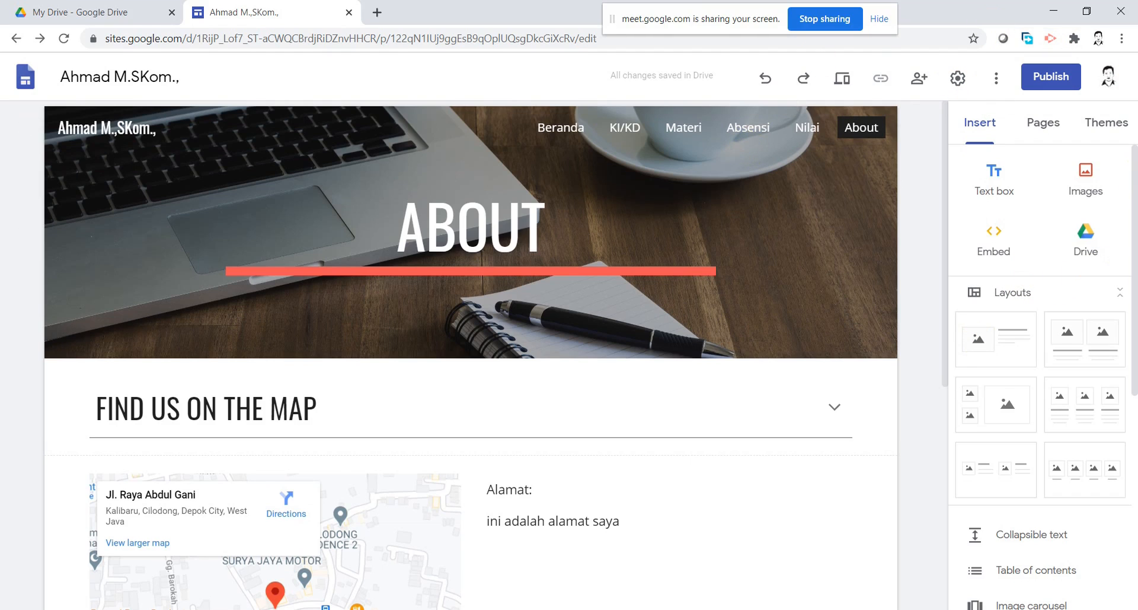
pyautogui.hotkey('alt', 'Tab')
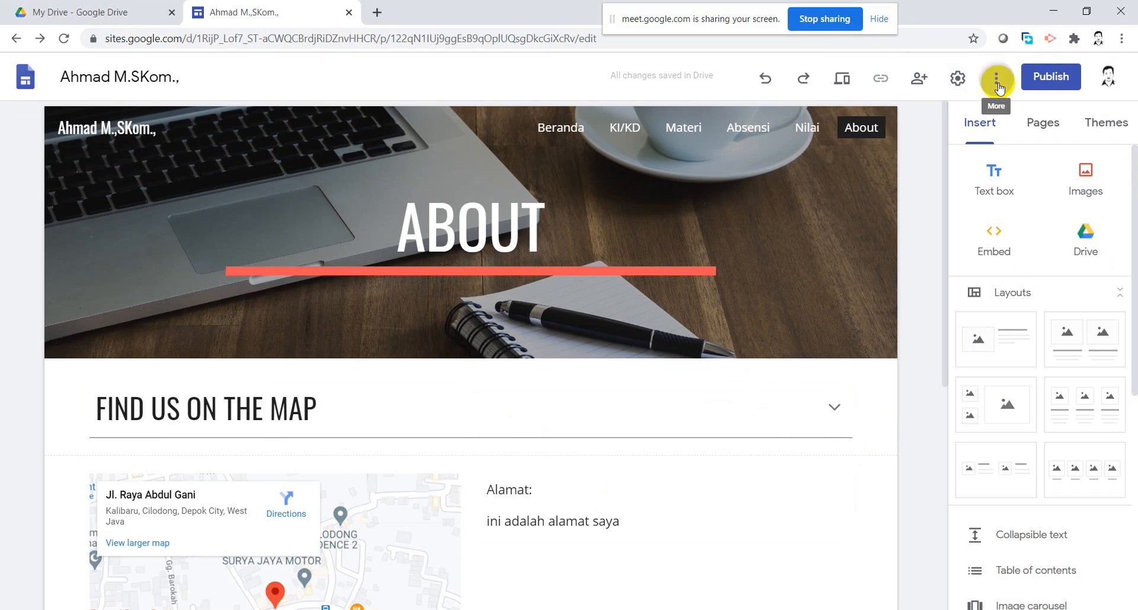
pyautogui.click(999, 83)
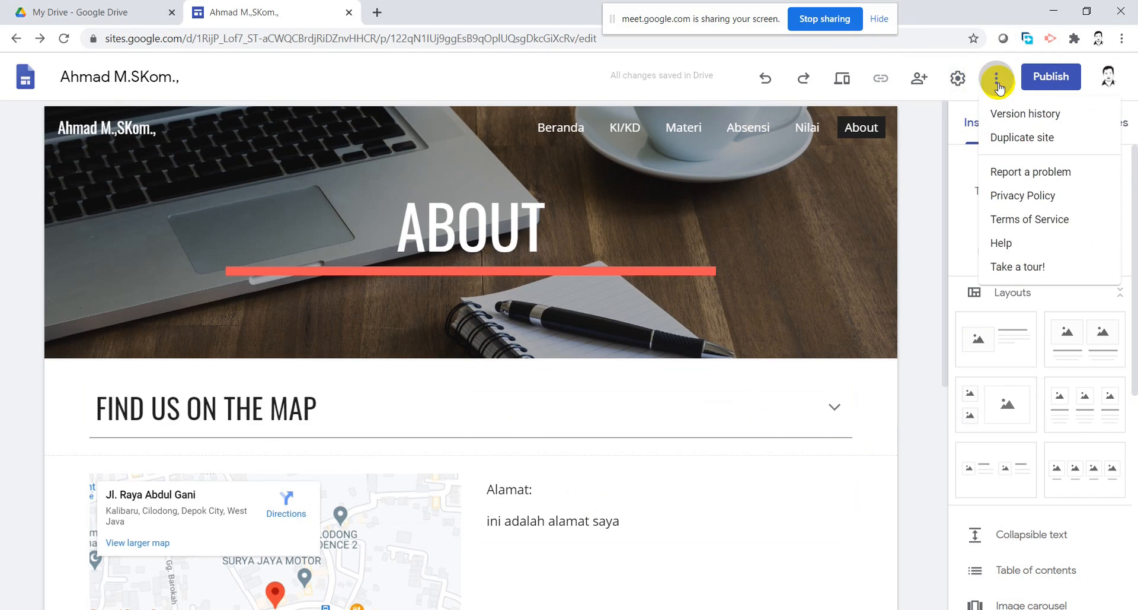
pyautogui.click(923, 435)
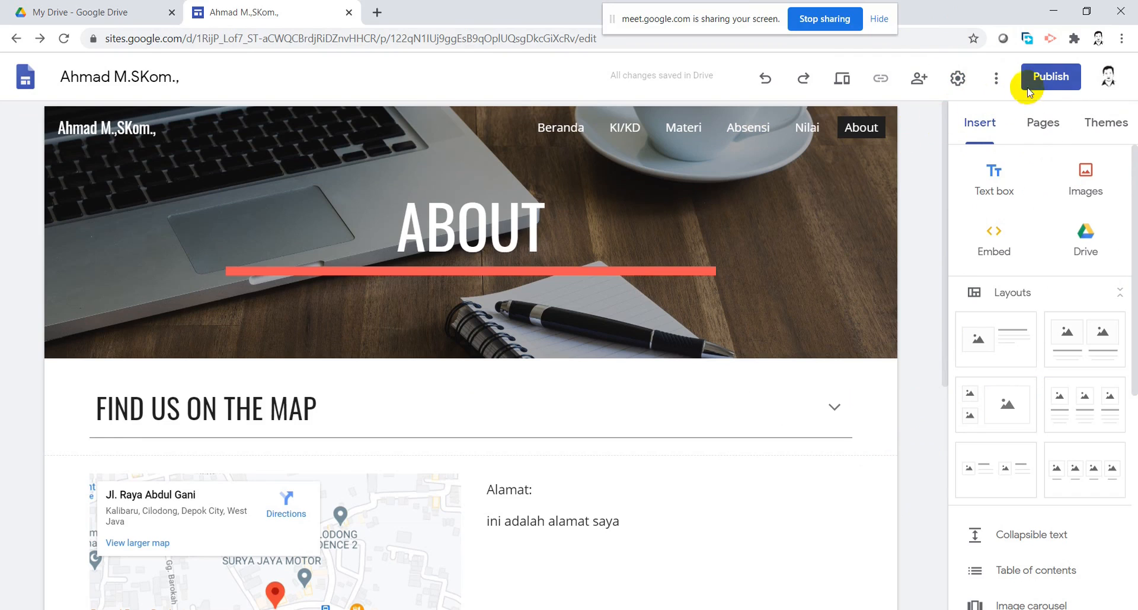
pyautogui.scroll(-5, 551, 399)
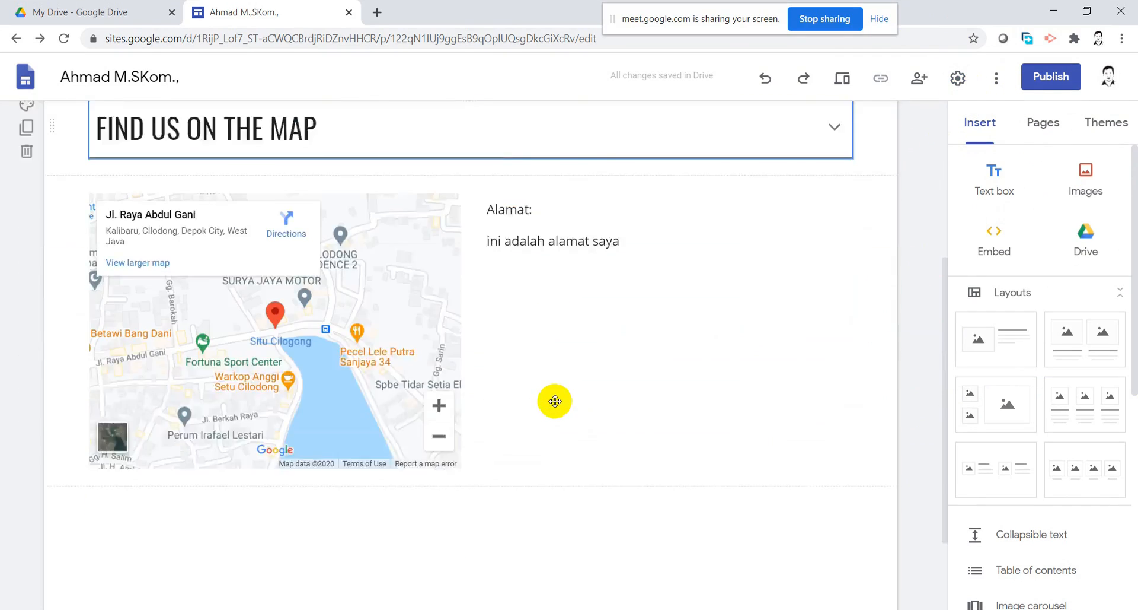
pyautogui.scroll(5, 564, 396)
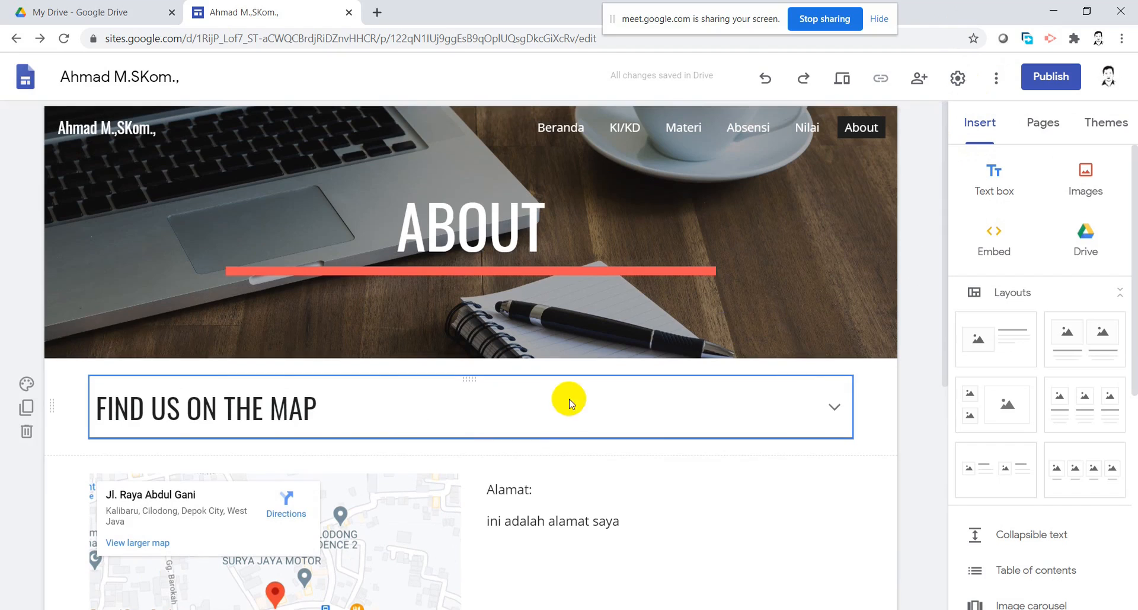
# In the Publish dialog, try the web addresses vctbath71a and studentdayarsitektur
pyautogui.click(1053, 76)
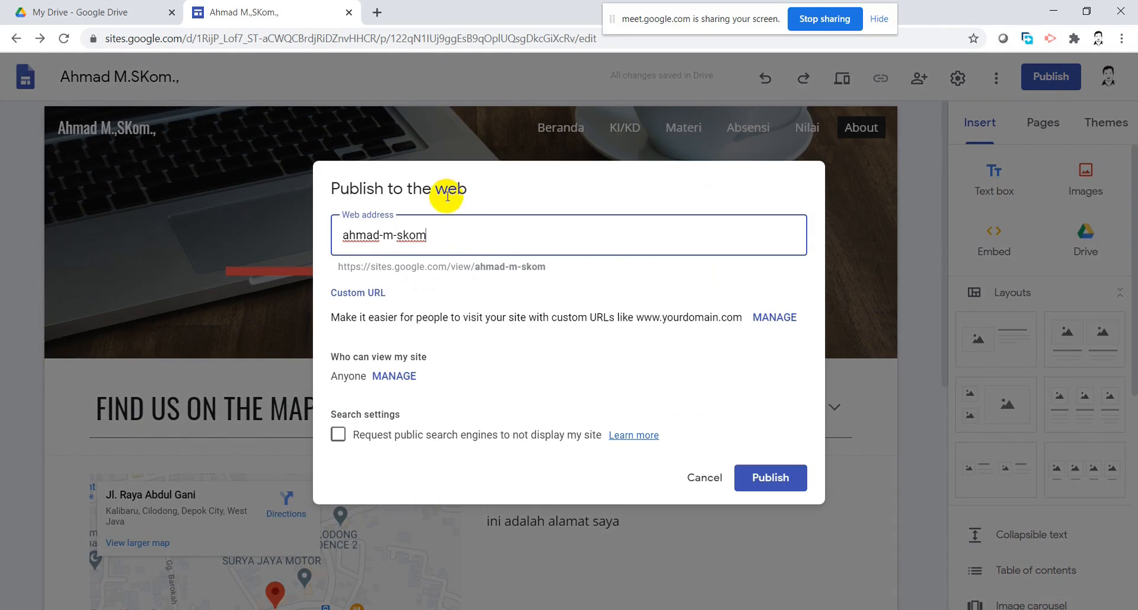
pyautogui.moveTo(453, 241); pyautogui.dragTo(342, 236)
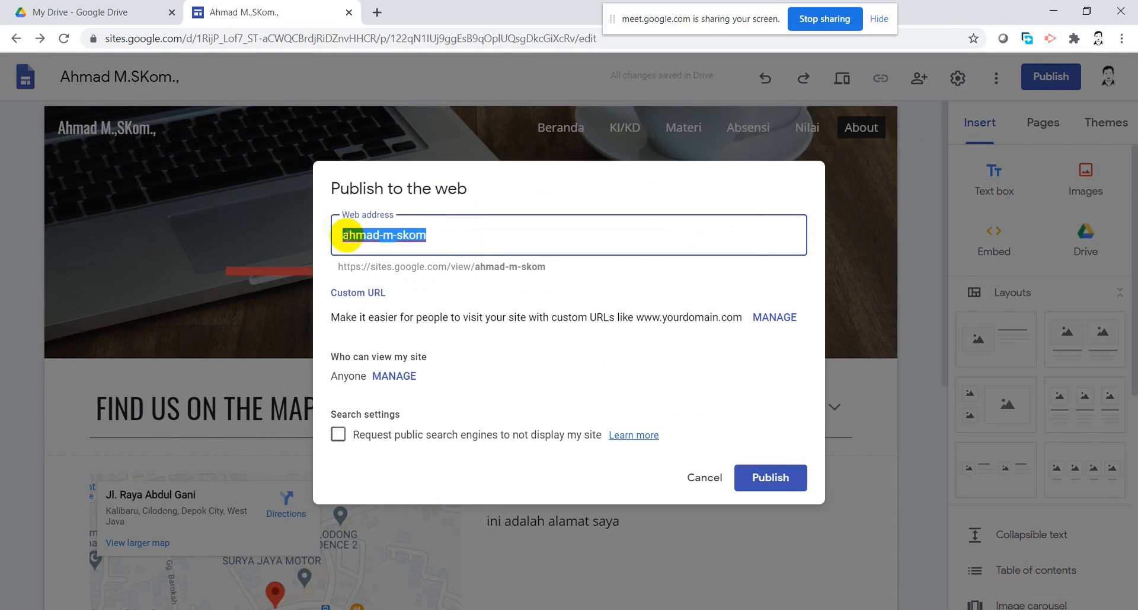
pyautogui.click(397, 236)
pyautogui.moveTo(473, 237); pyautogui.dragTo(297, 237)
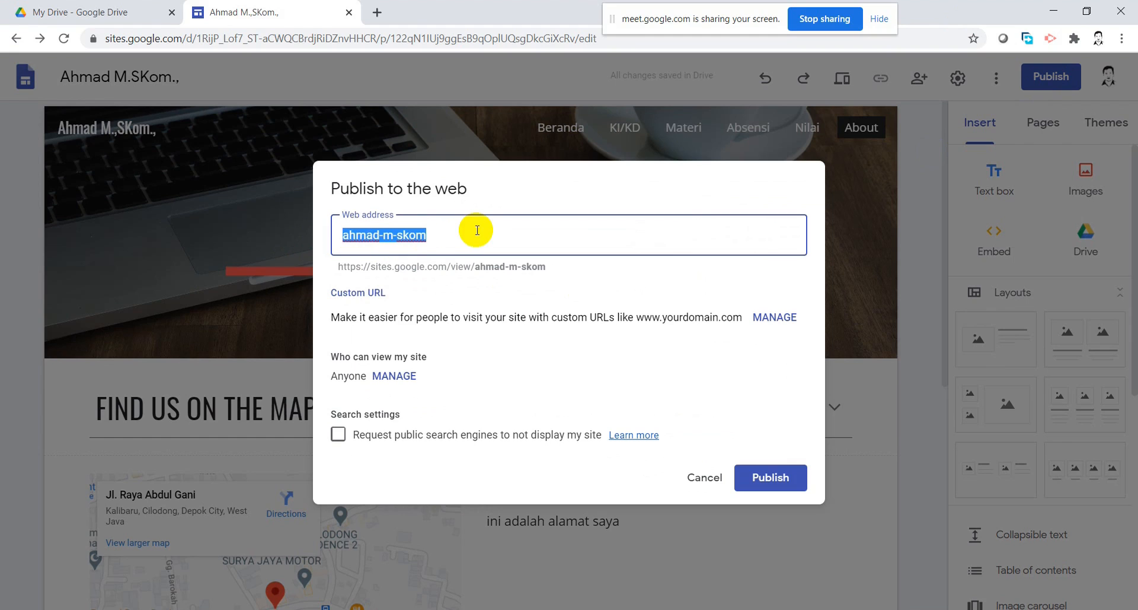
pyautogui.write('vct')
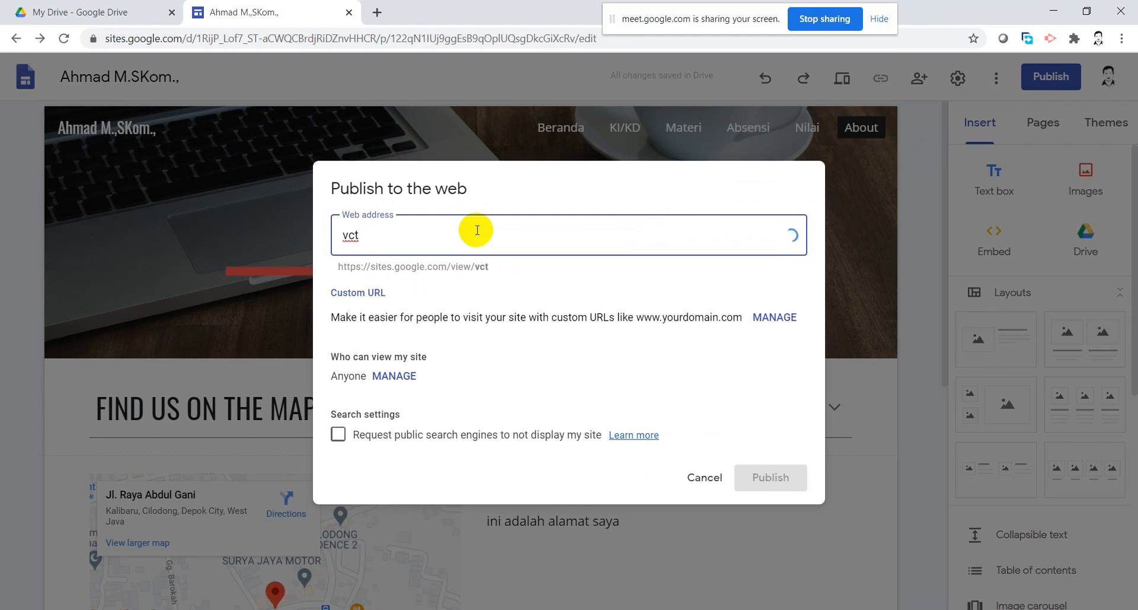
pyautogui.write('bath7')
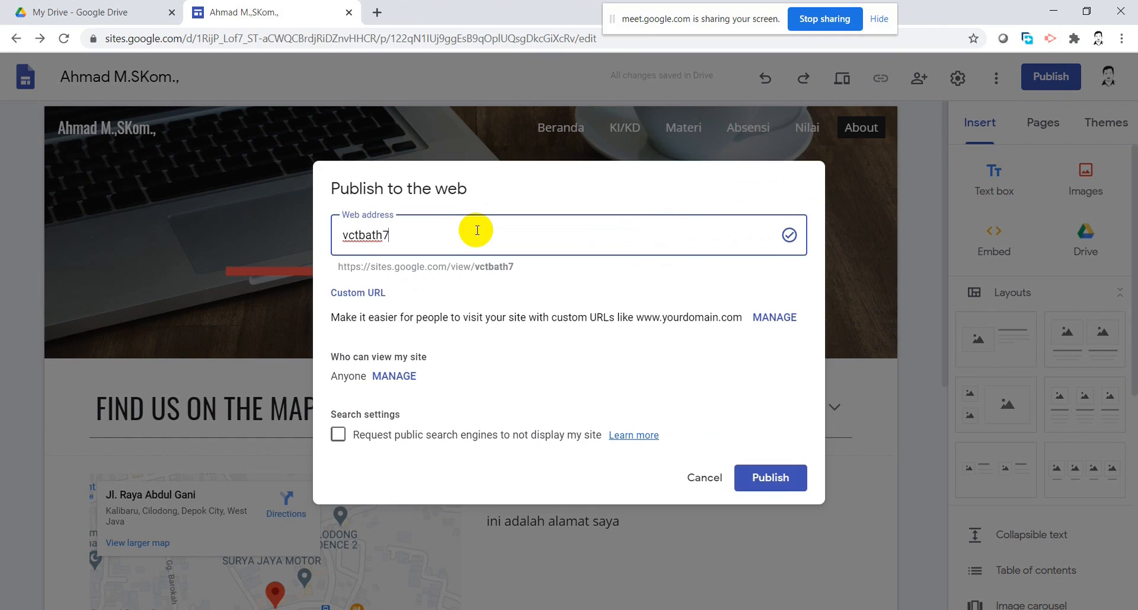
pyautogui.write('1a')
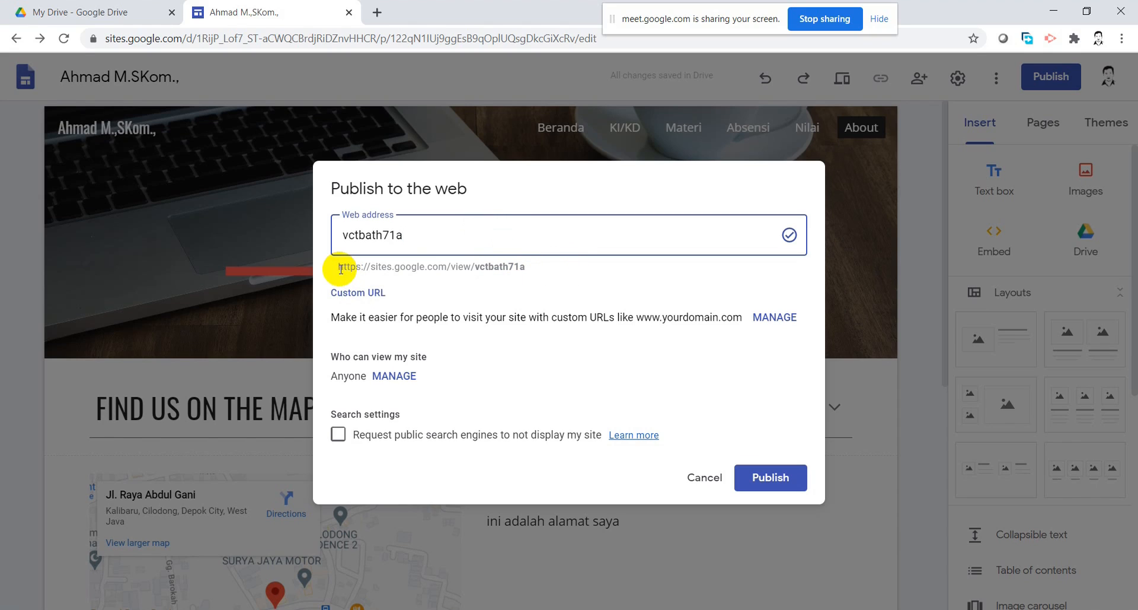
pyautogui.moveTo(341, 268); pyautogui.dragTo(456, 268)
pyautogui.moveTo(407, 241); pyautogui.dragTo(305, 228)
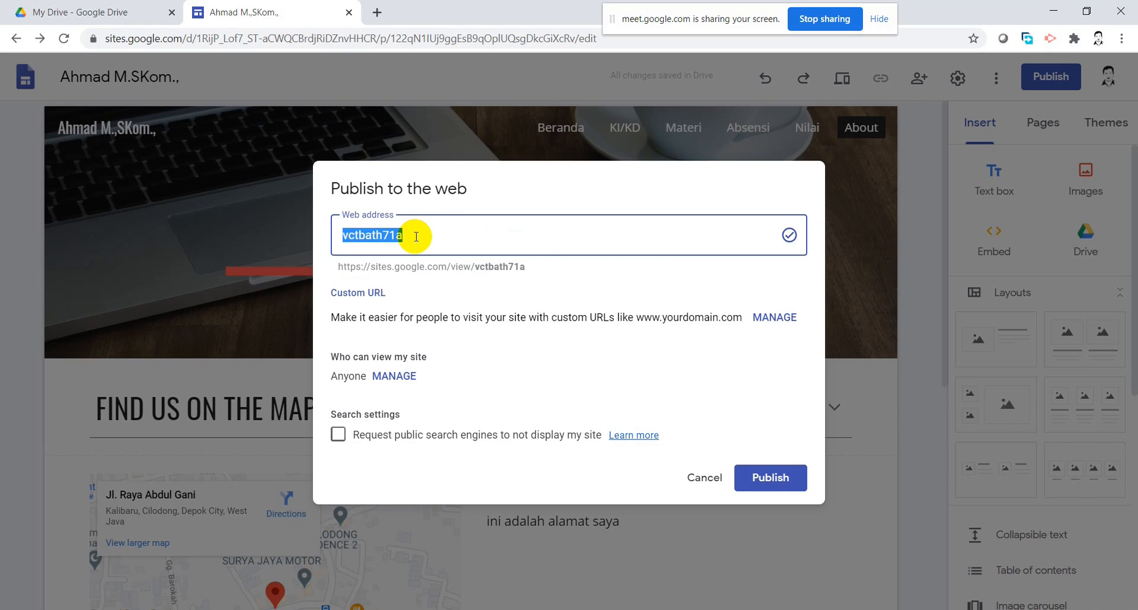
pyautogui.write('stu')
pyautogui.write('dent')
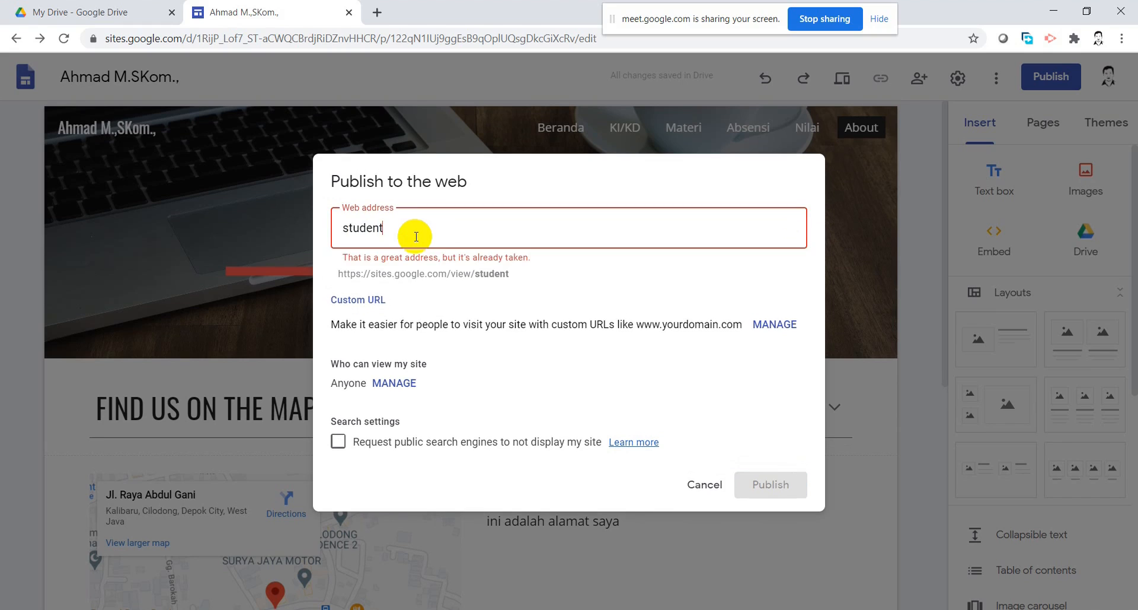
pyautogui.write('day')
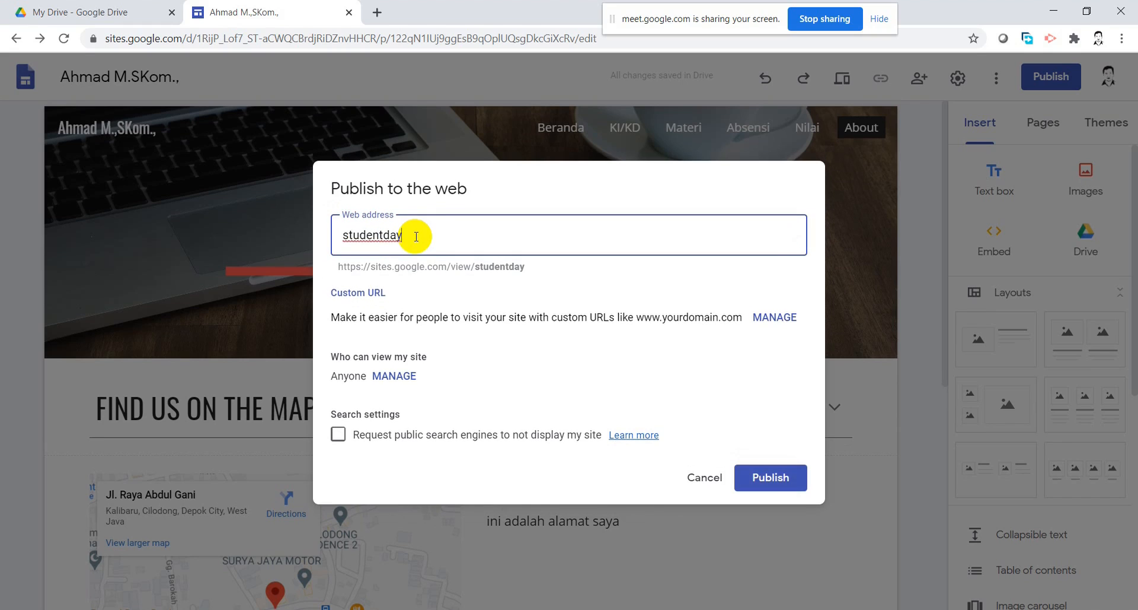
pyautogui.write('arsitektur')
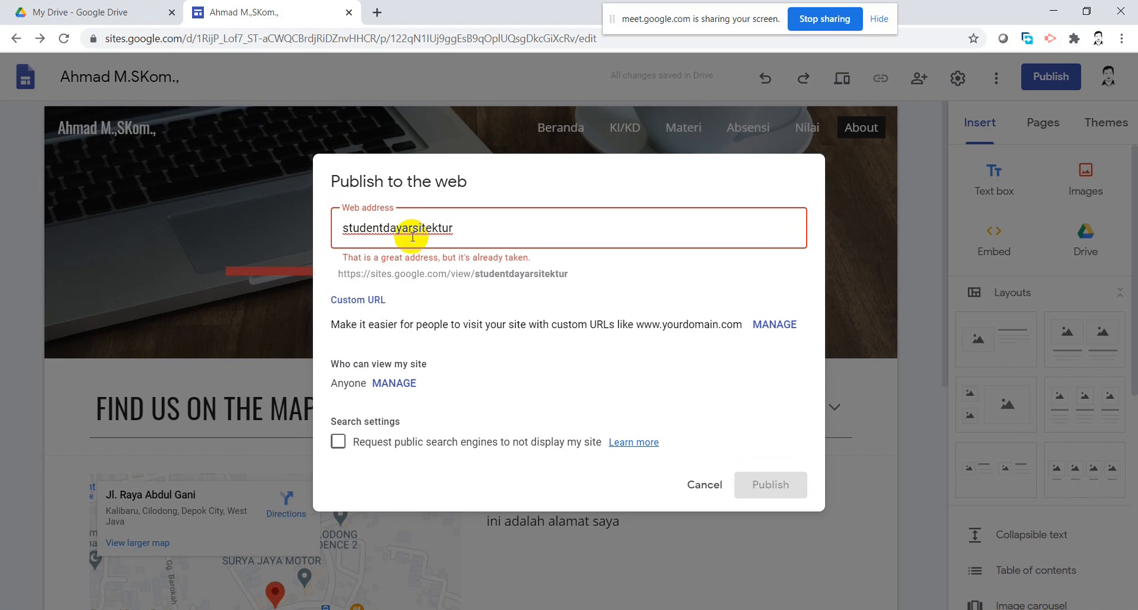
# Publish the site at web address vctbatch71a and open a new browser tab
pyautogui.moveTo(458, 228); pyautogui.dragTo(344, 229)
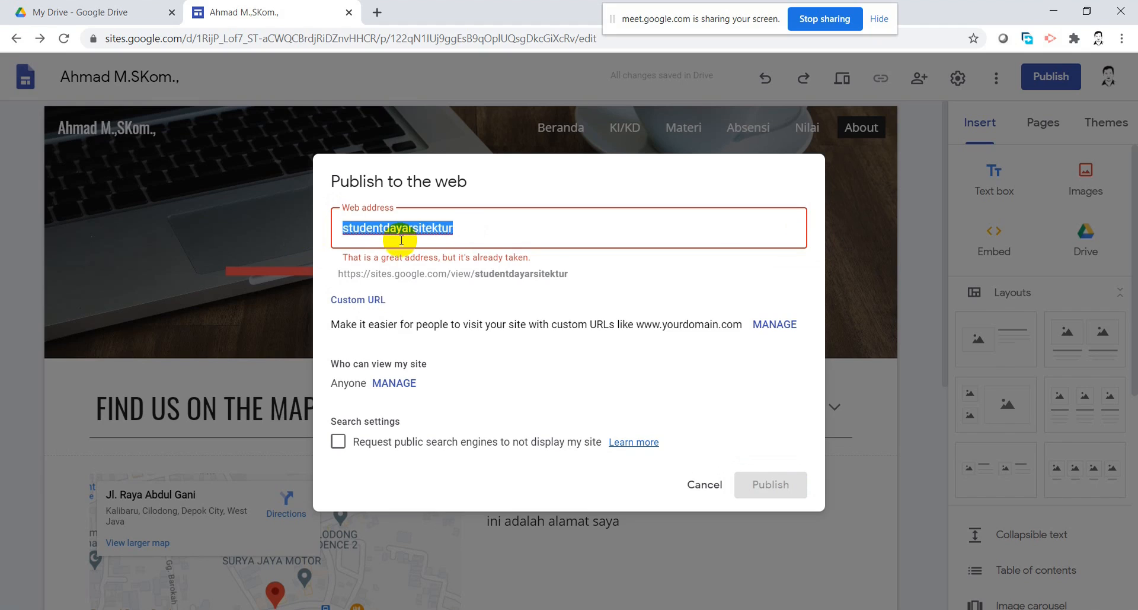
pyautogui.write('vctbatch71a')
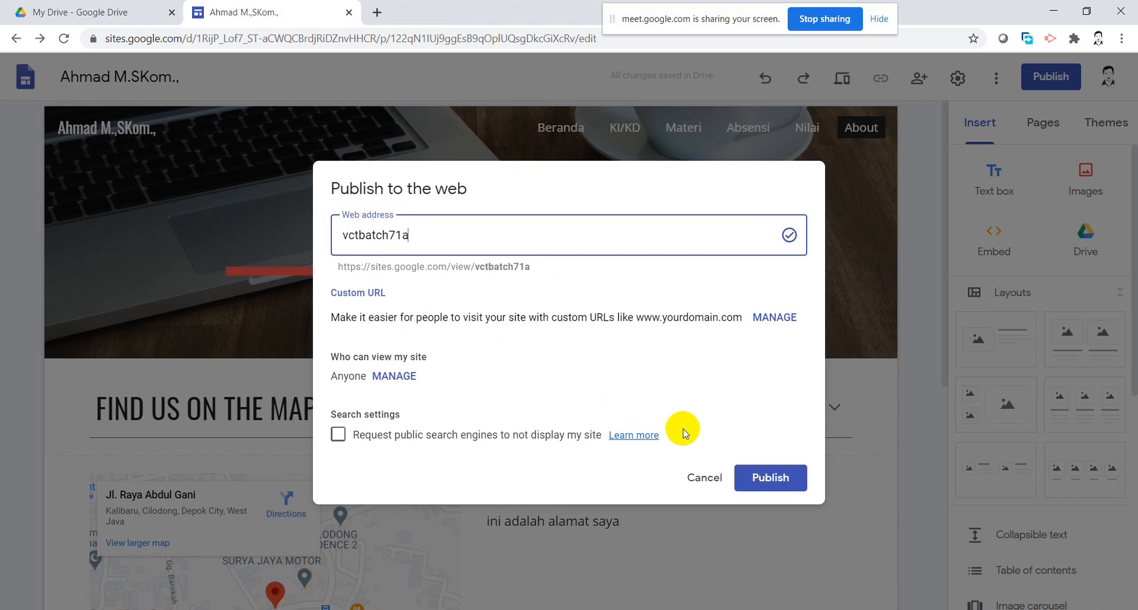
pyautogui.click(786, 478)
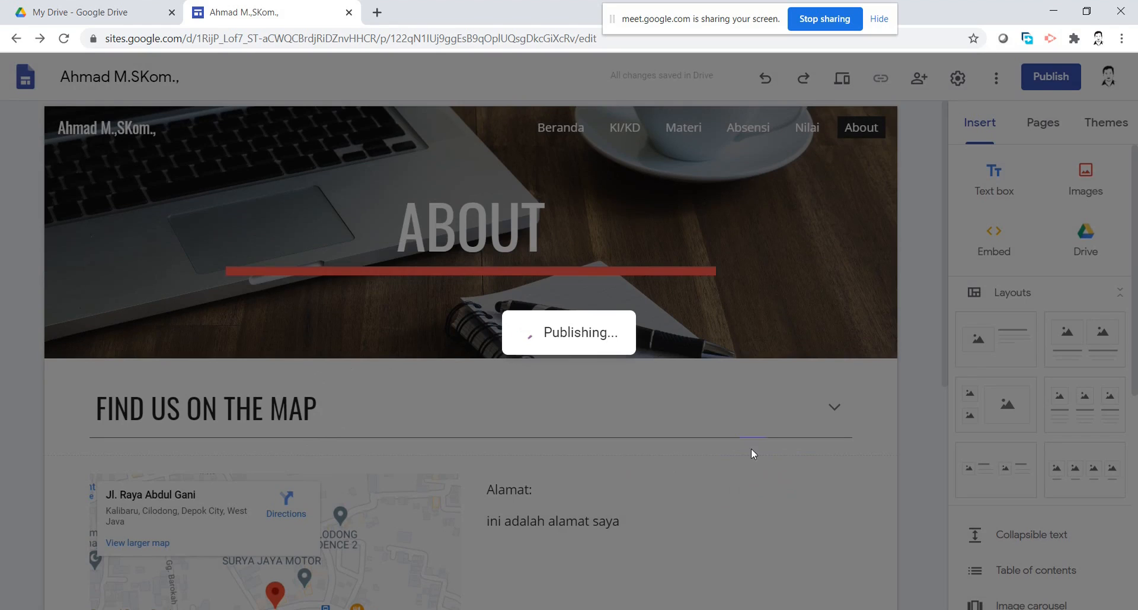
pyautogui.click(602, 344)
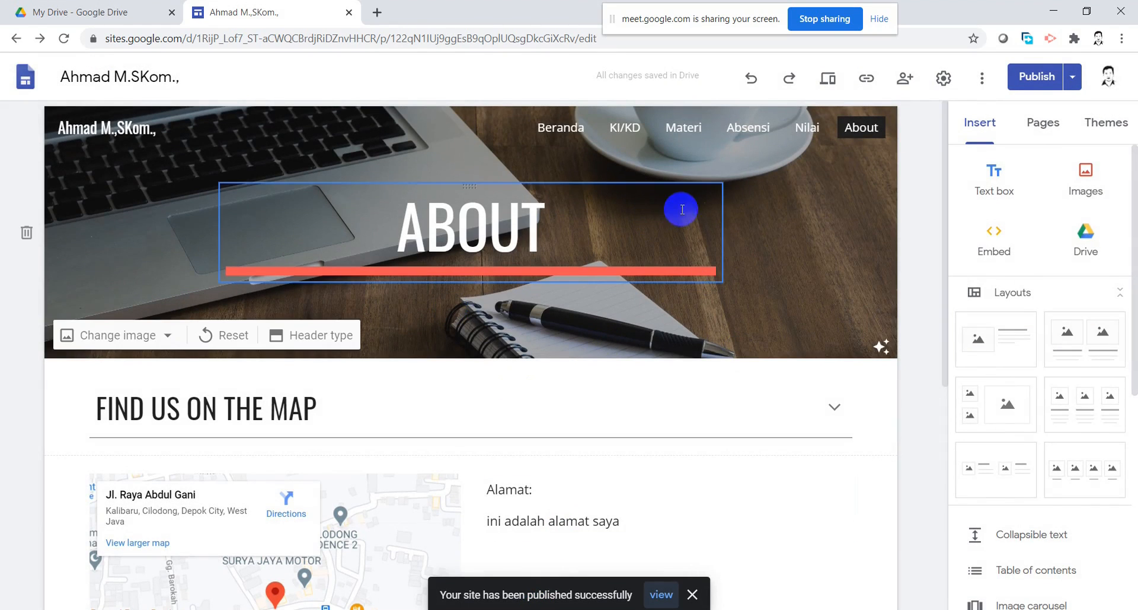
pyautogui.click(377, 13)
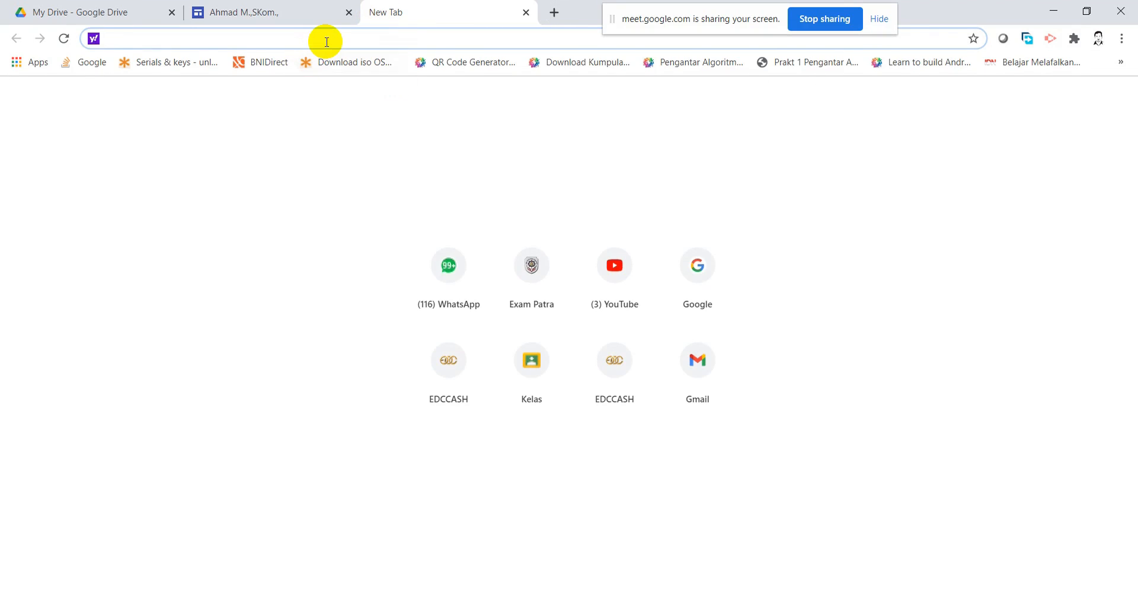
# Load sites.google.com/view/vctbatch71a in the new tab
pyautogui.write('sites.google.com/view/studentdayarsitektur/')
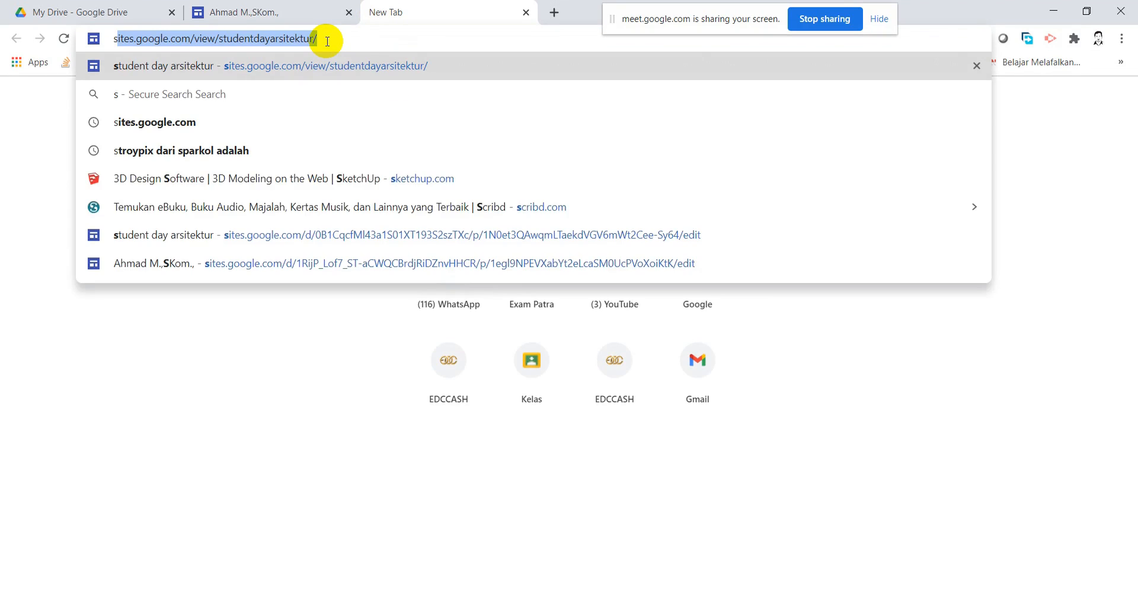
pyautogui.press('Right')
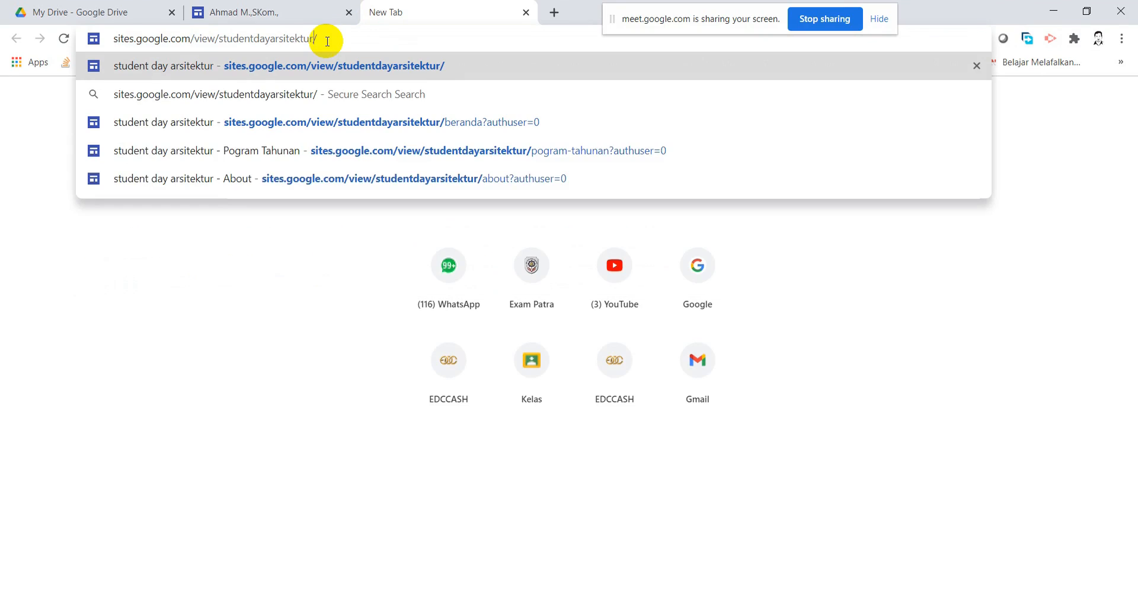
pyautogui.hotkey('shift', 'Left')
pyautogui.hotkey('shift', 'Left')
pyautogui.hotkey('shift', 'Left')
pyautogui.hotkey('shift', 'Left')
pyautogui.hotkey('shift', 'Left')
pyautogui.hotkey('shift', 'Left')
pyautogui.hotkey('shift', 'Left')
pyautogui.hotkey('shift', 'Left')
pyautogui.hotkey('shift', 'Left')
pyautogui.hotkey('shift', 'Left')
pyautogui.hotkey('shift', 'Left')
pyautogui.hotkey('shift', 'Left')
pyautogui.hotkey('shift', 'Left')
pyautogui.hotkey('shift', 'Left')
pyautogui.hotkey('shift', 'Left')
pyautogui.hotkey('shift', 'Left')
pyautogui.hotkey('shift', 'Left')
pyautogui.hotkey('shift', 'Left')
pyautogui.hotkey('shift', 'Left')
pyautogui.hotkey('shift', 'Left')
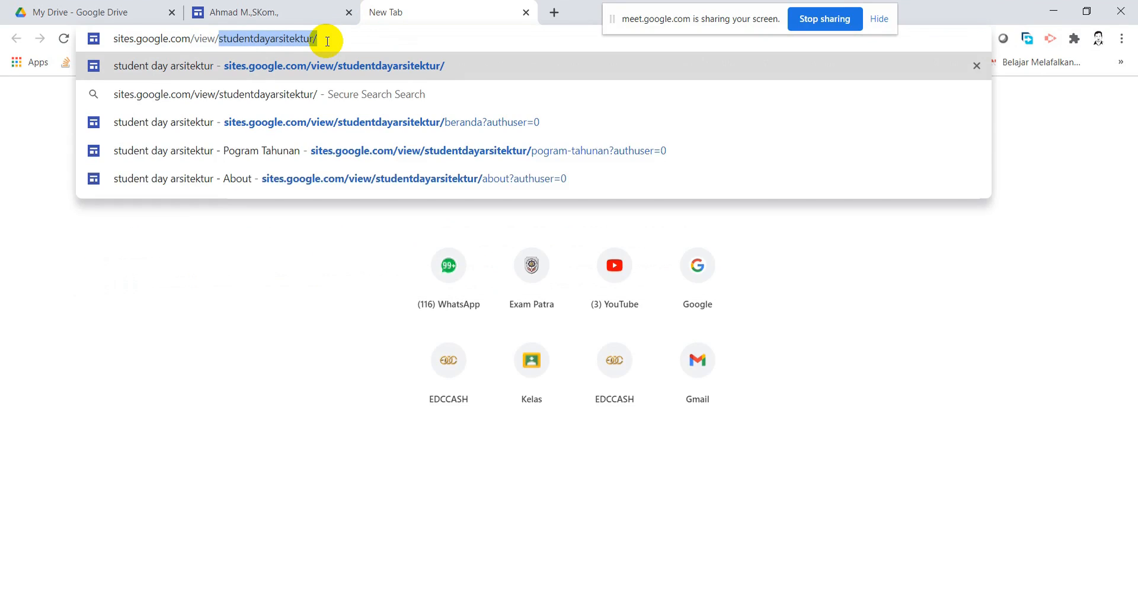
pyautogui.write('vctbatch')
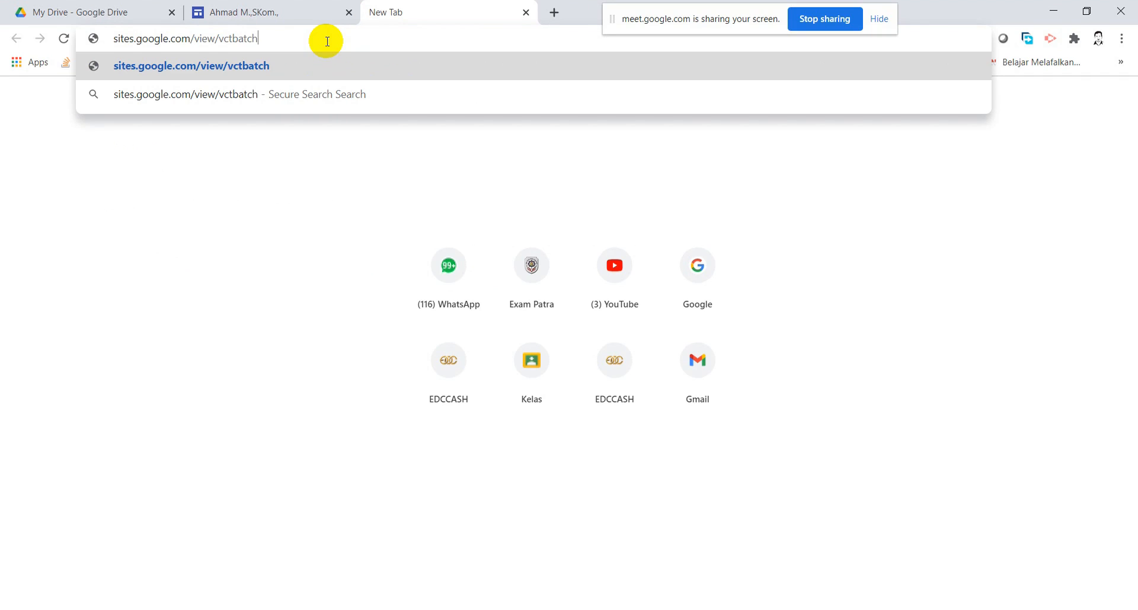
pyautogui.write('71a')
pyautogui.press('Return')
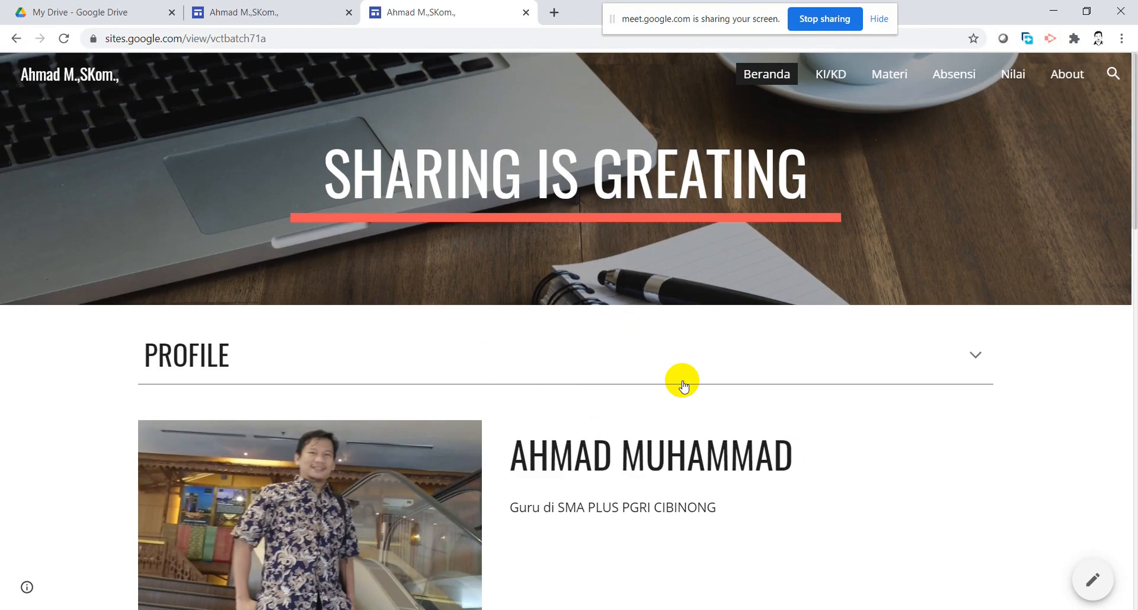
# Scroll through the live published home page to review it
pyautogui.scroll(-5, 863, 483)
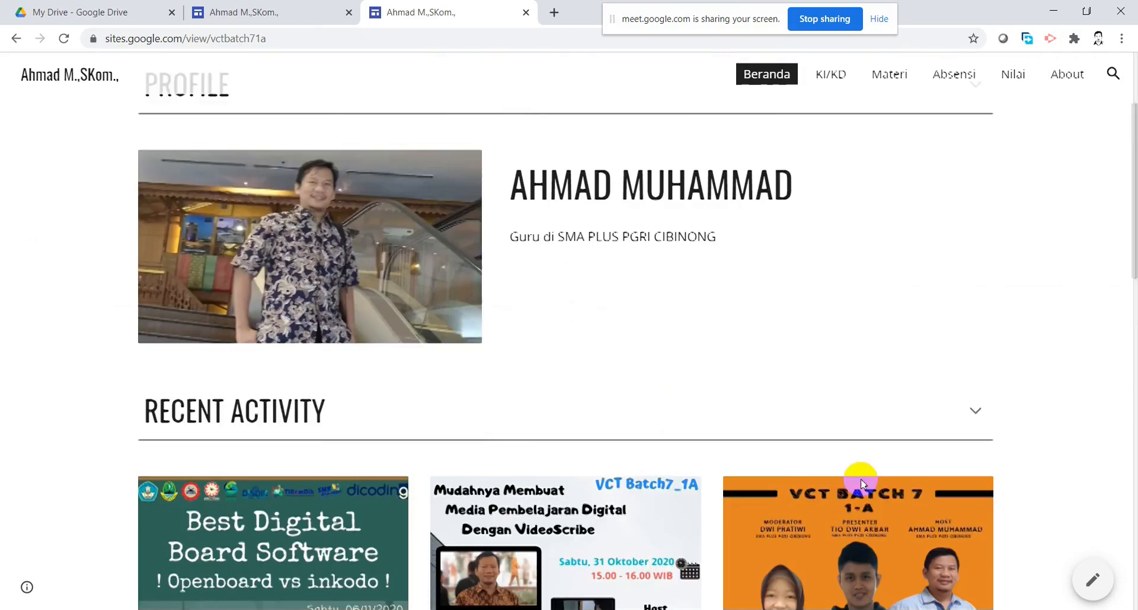
pyautogui.scroll(-15, 830, 465)
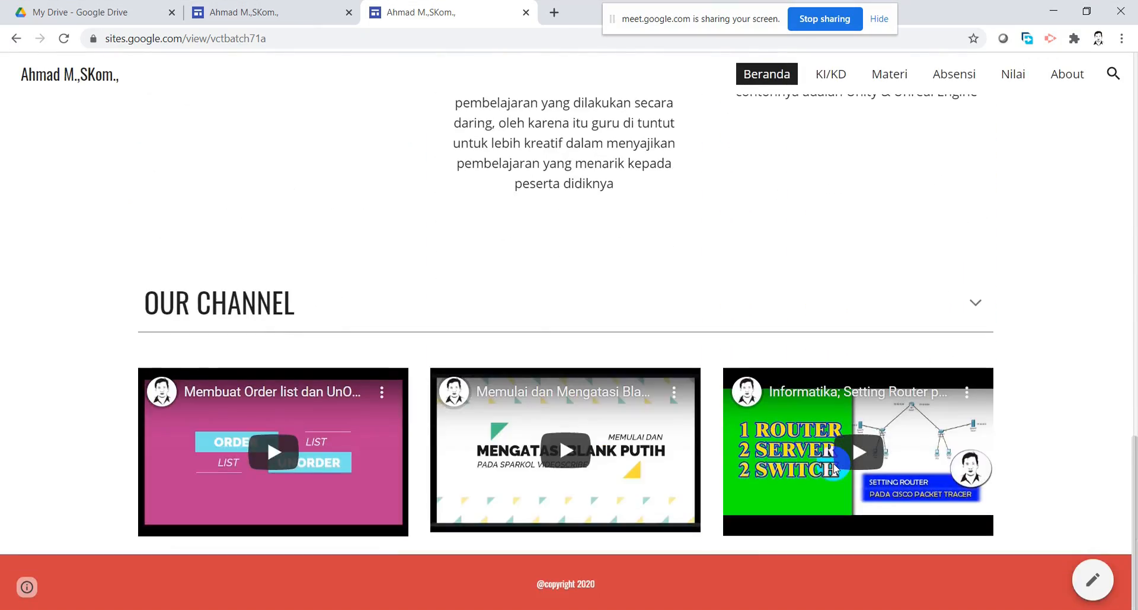
pyautogui.scroll(20, 836, 462)
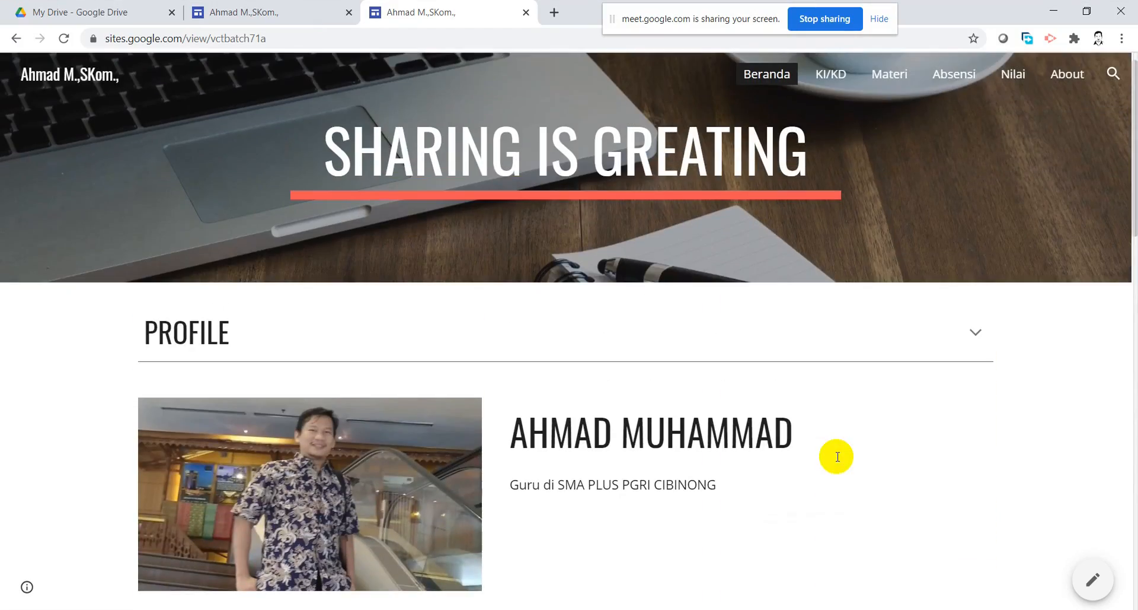
pyautogui.scroll(1, 836, 456)
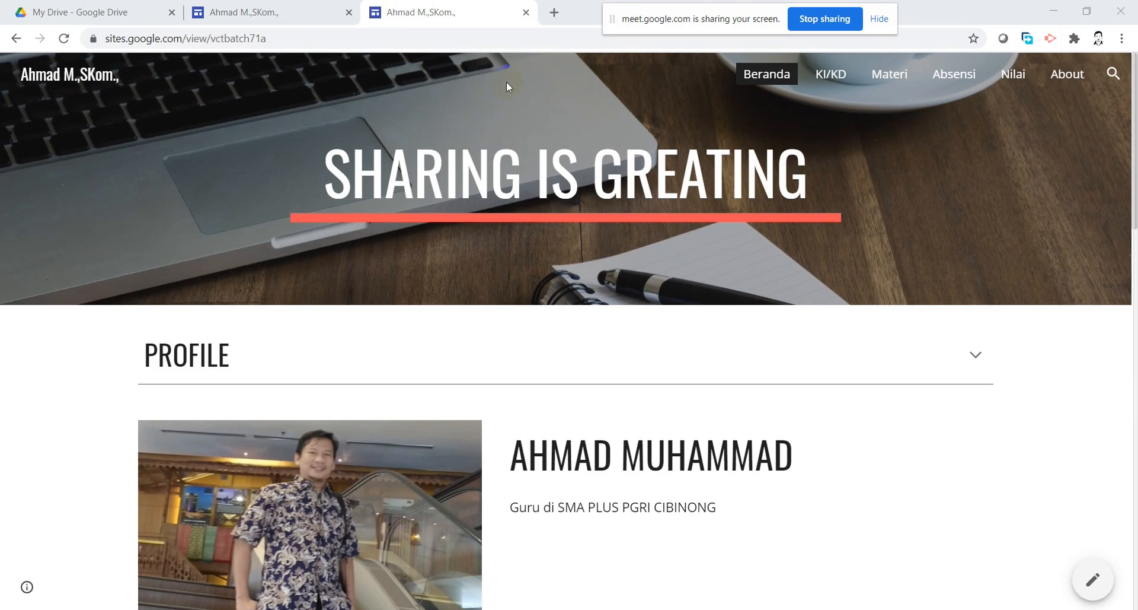
# Return to the site editor tab and open the site Settings
pyautogui.click(285, 12)
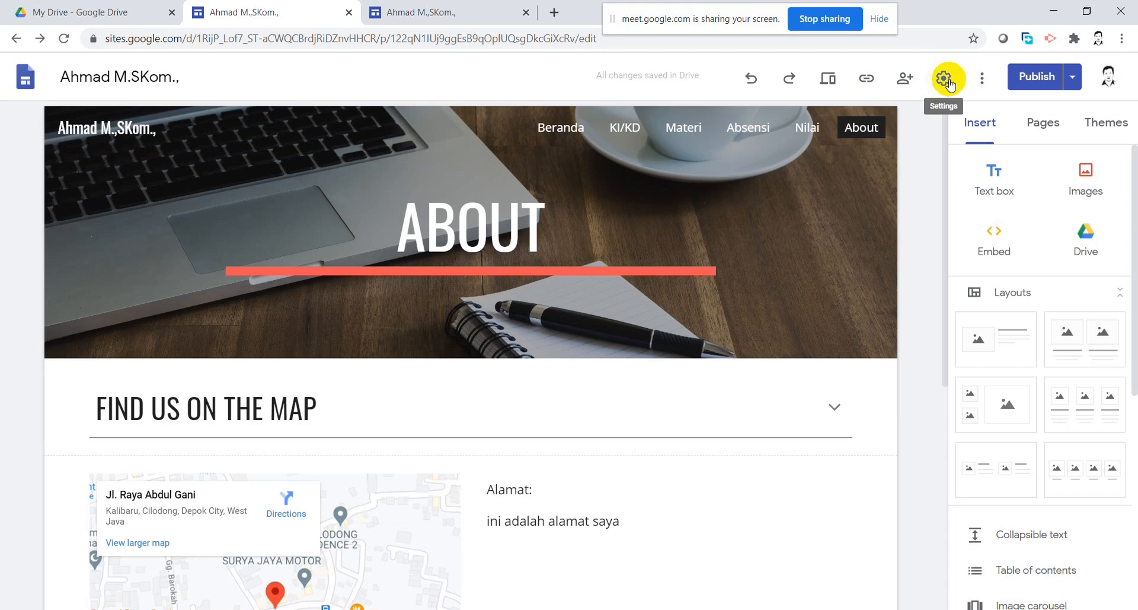
pyautogui.click(983, 76)
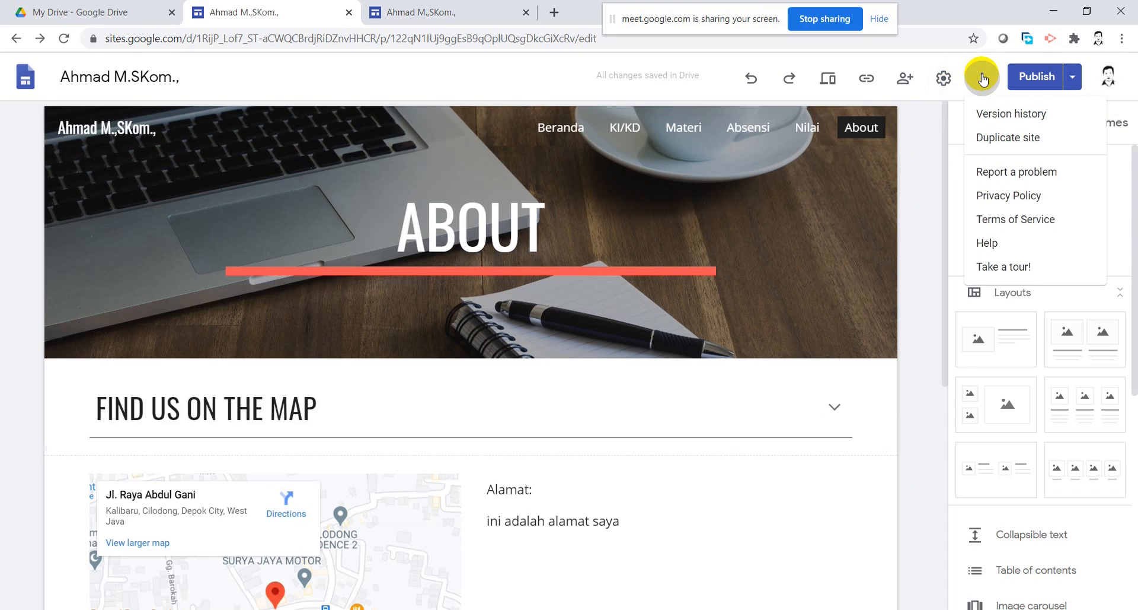
pyautogui.click(943, 80)
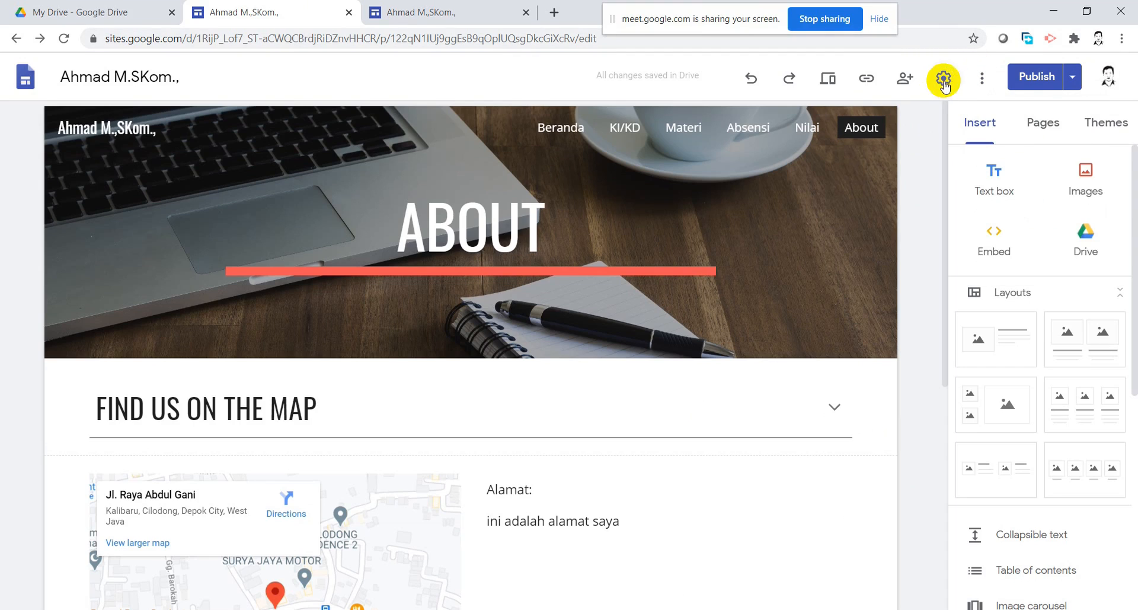
pyautogui.click(944, 83)
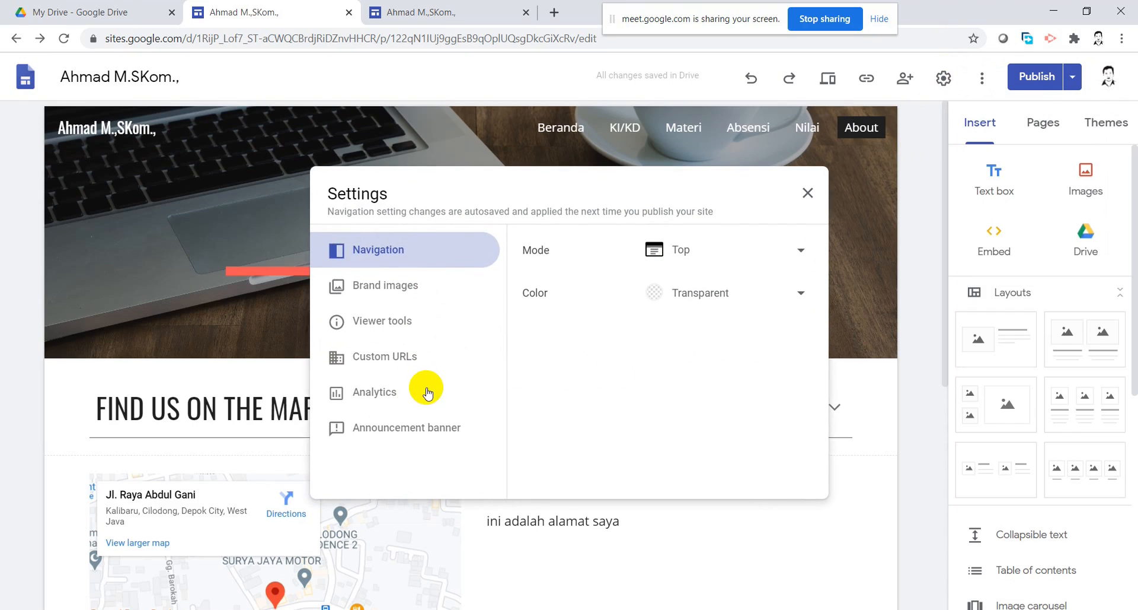
# Review the Analytics tracking ID and toggle, then close Settings
pyautogui.click(408, 390)
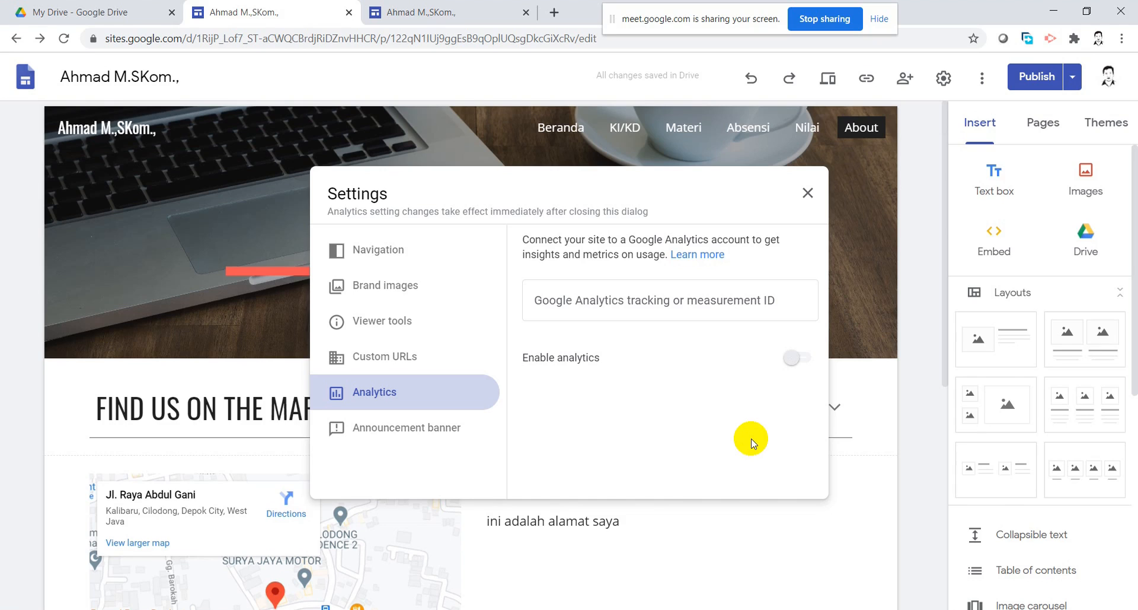
pyautogui.click(806, 194)
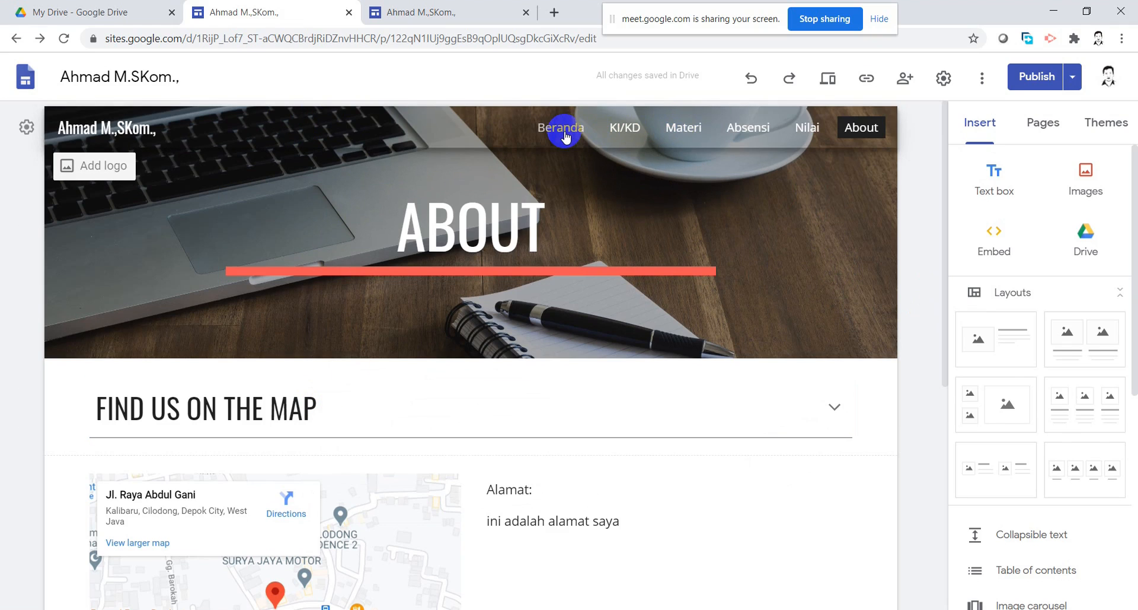
# View the KI/KD page in the editor, then switch to the published site tab
pyautogui.click(629, 128)
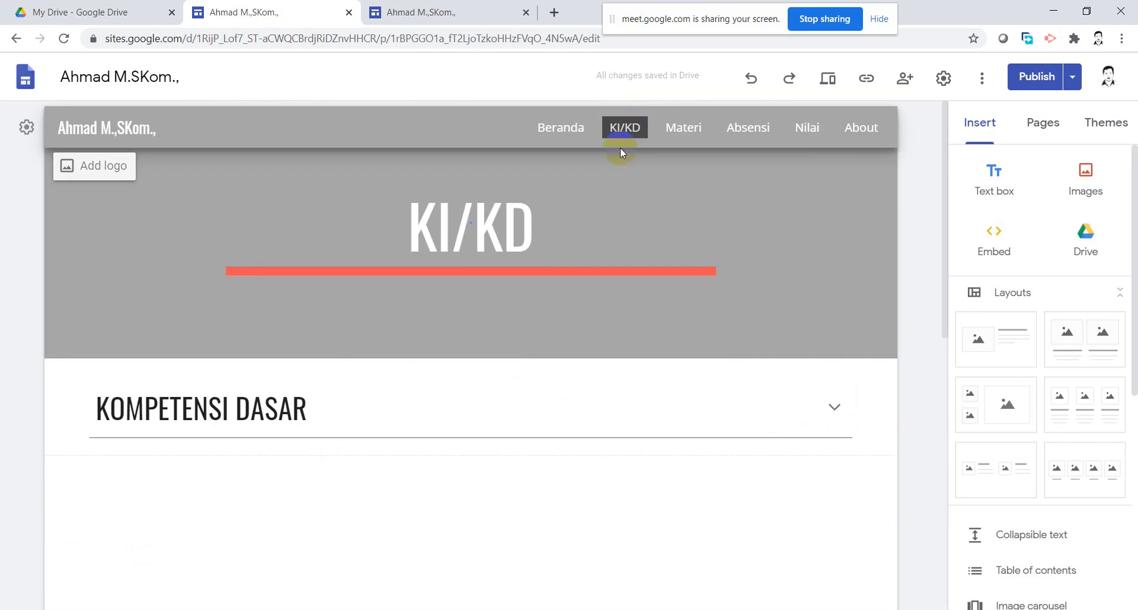
pyautogui.click(462, 12)
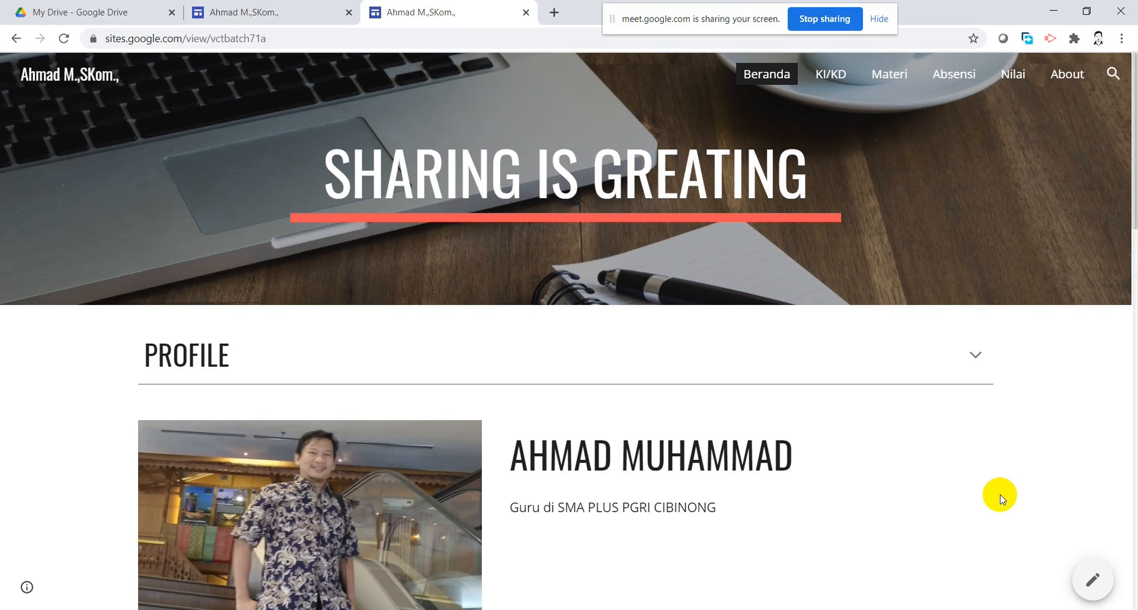
# Bring Meet to full screen and choose 'Berhenti mempresentasikan' to stop presenting
pyautogui.moveTo(1137, 102); pyautogui.dragTo(513, 106)
pyautogui.click(746, 105)
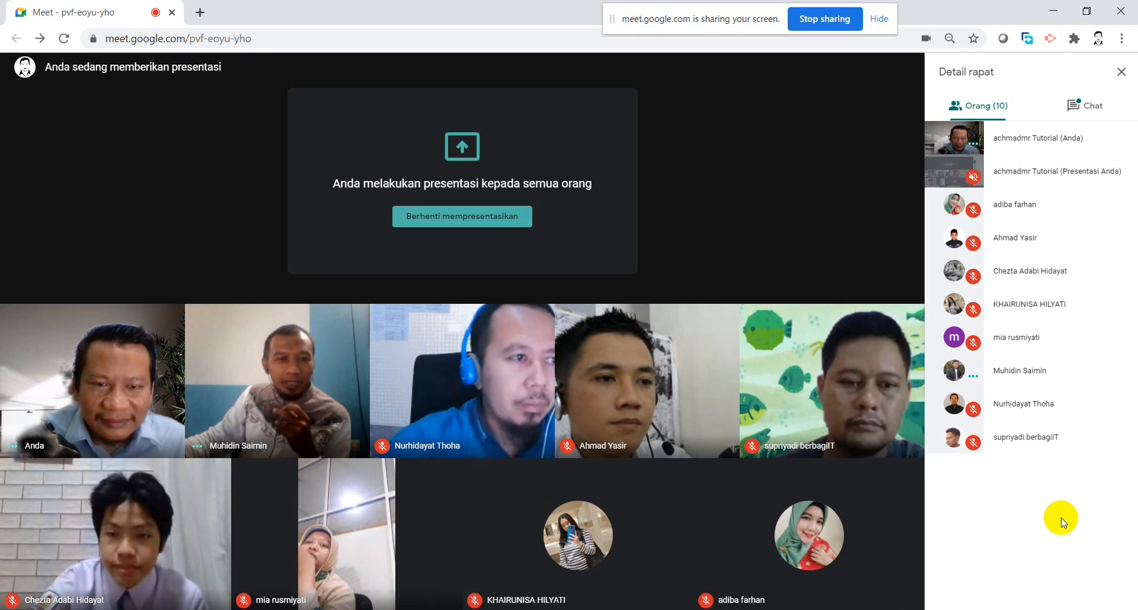
pyautogui.click(519, 219)
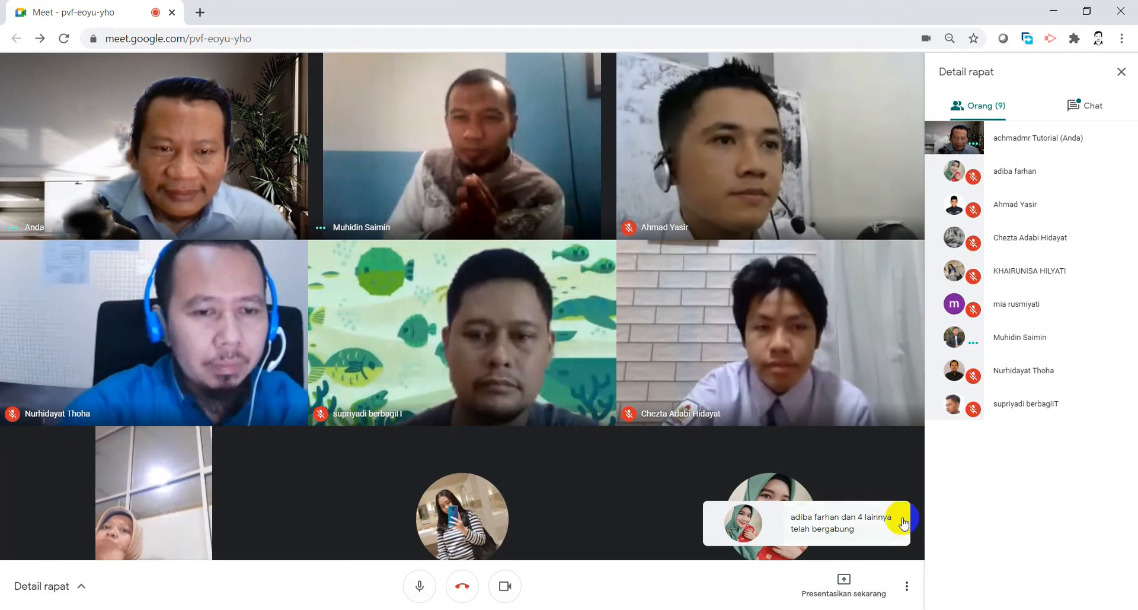